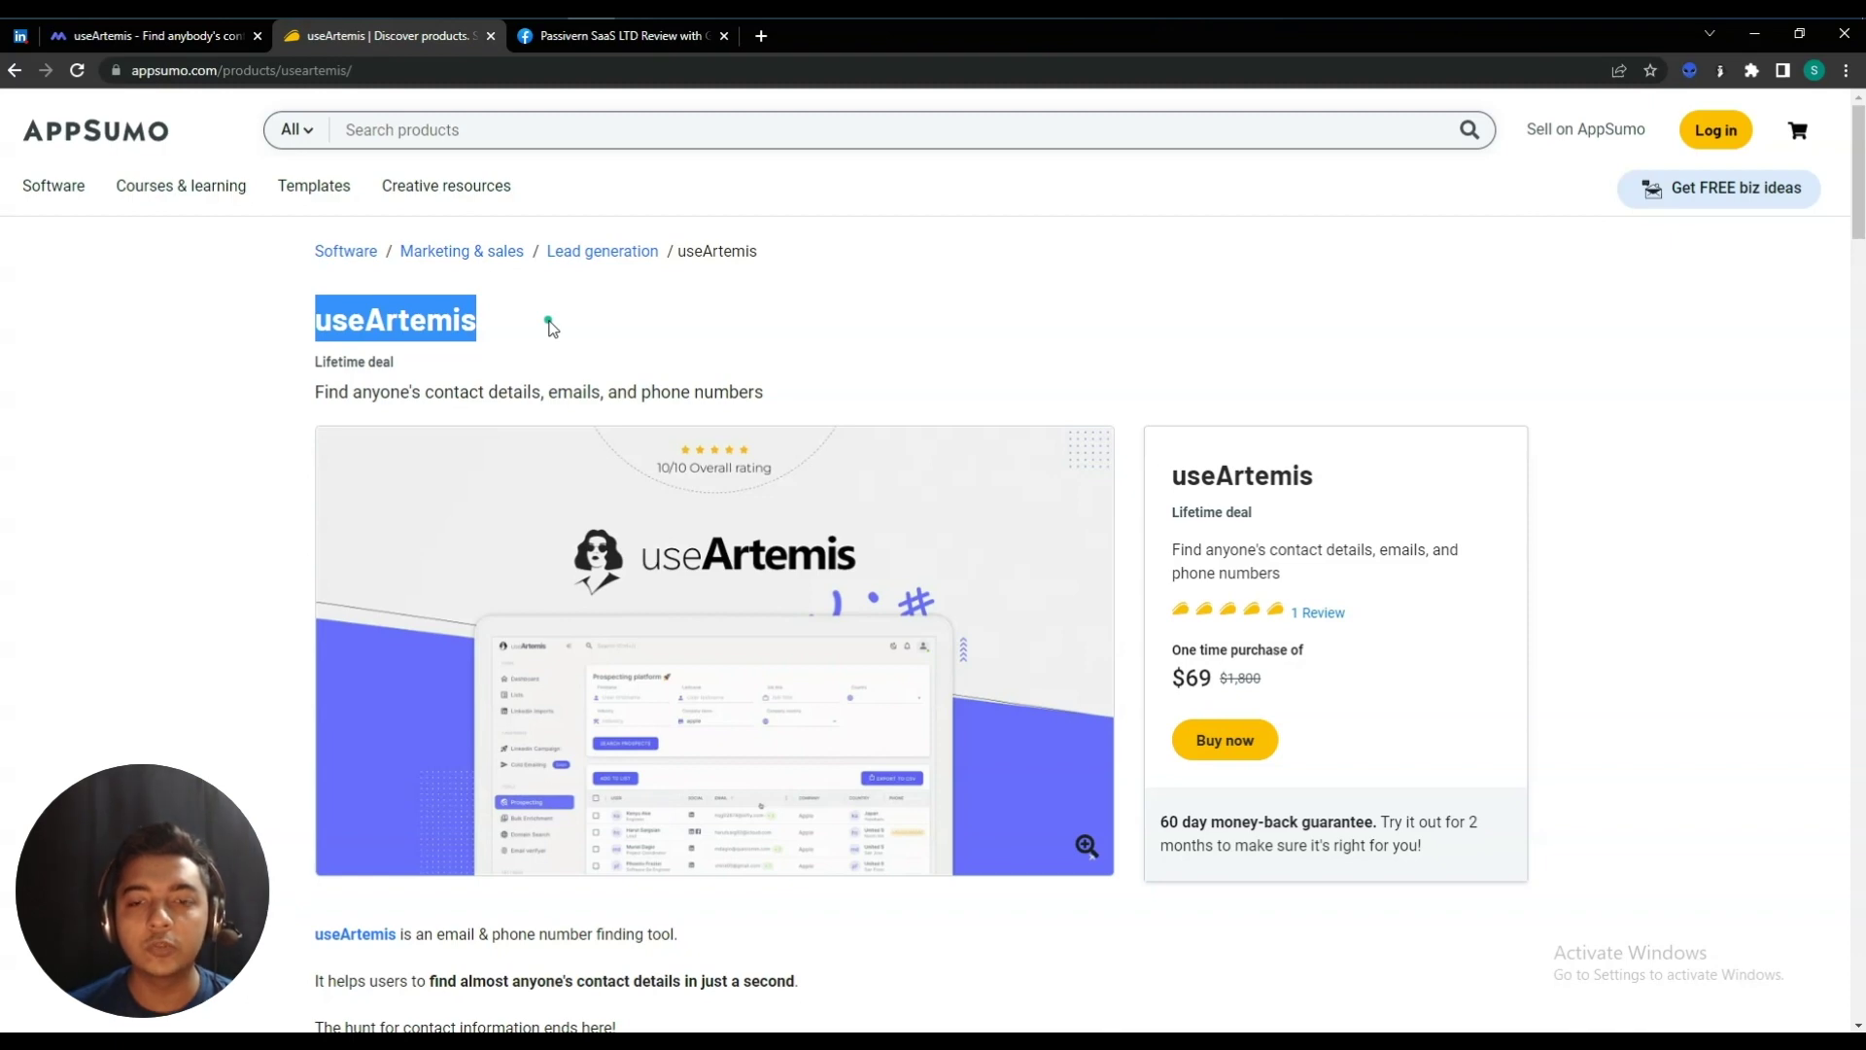
- Read through the useArtemis deal page on AppSumo, from the overview to the plan's feature list
{"action": "scroll", "coordinate": [762, 613], "scroll_direction": "down", "scroll_amount": 9}
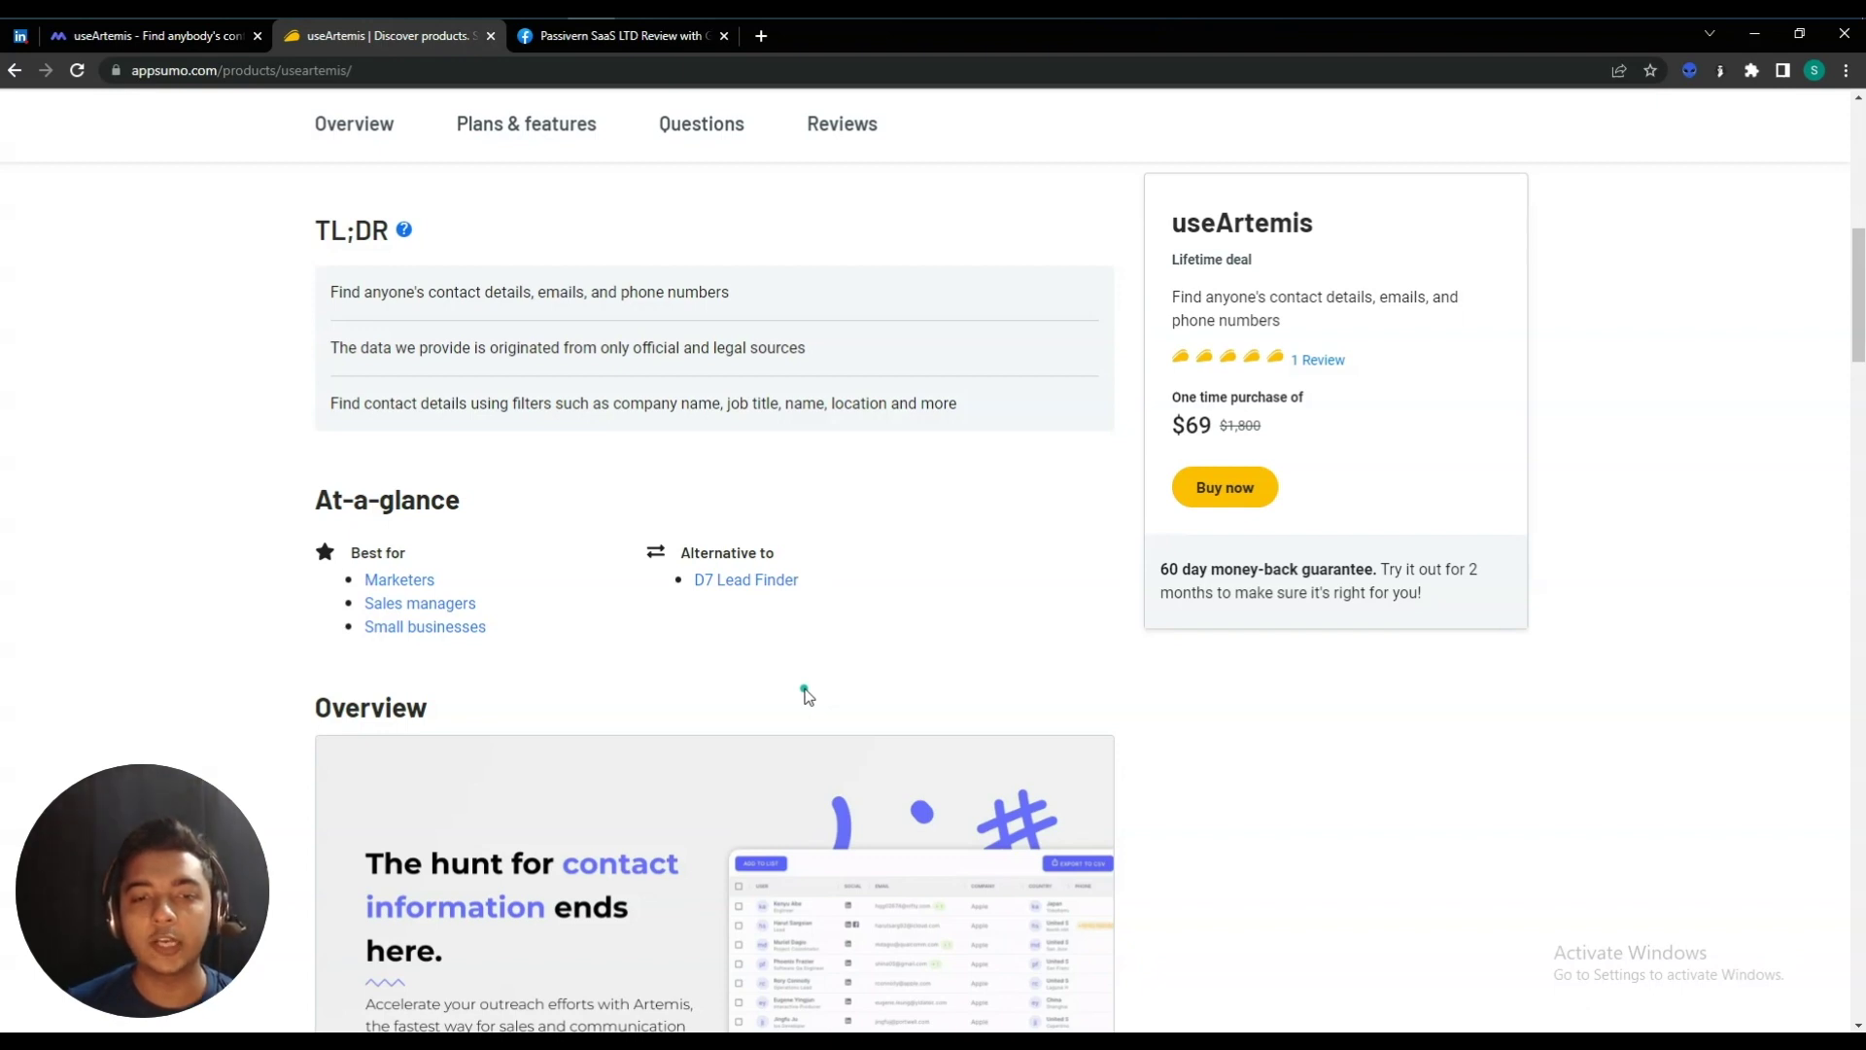
{"action": "scroll", "coordinate": [805, 692], "scroll_direction": "down", "scroll_amount": 2}
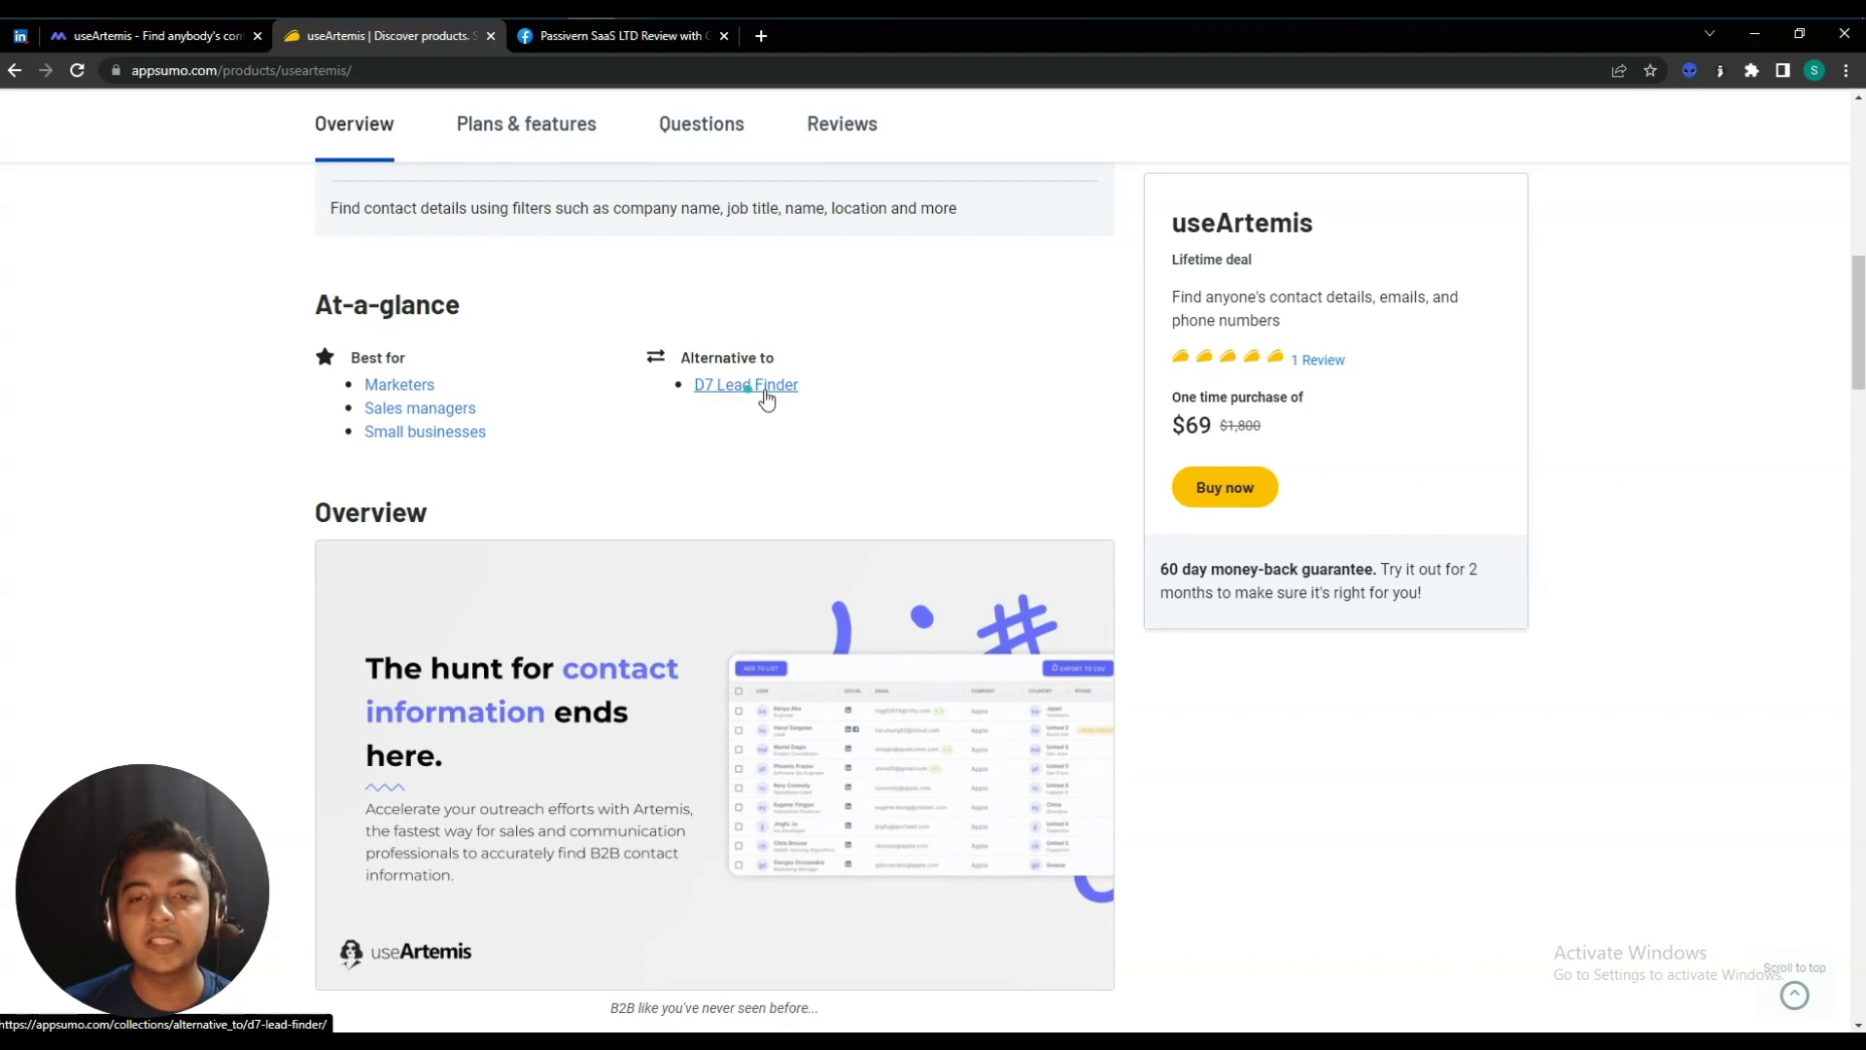
{"action": "scroll", "coordinate": [855, 559], "scroll_direction": "down", "scroll_amount": 10}
{"action": "scroll", "coordinate": [857, 562], "scroll_direction": "down", "scroll_amount": 5}
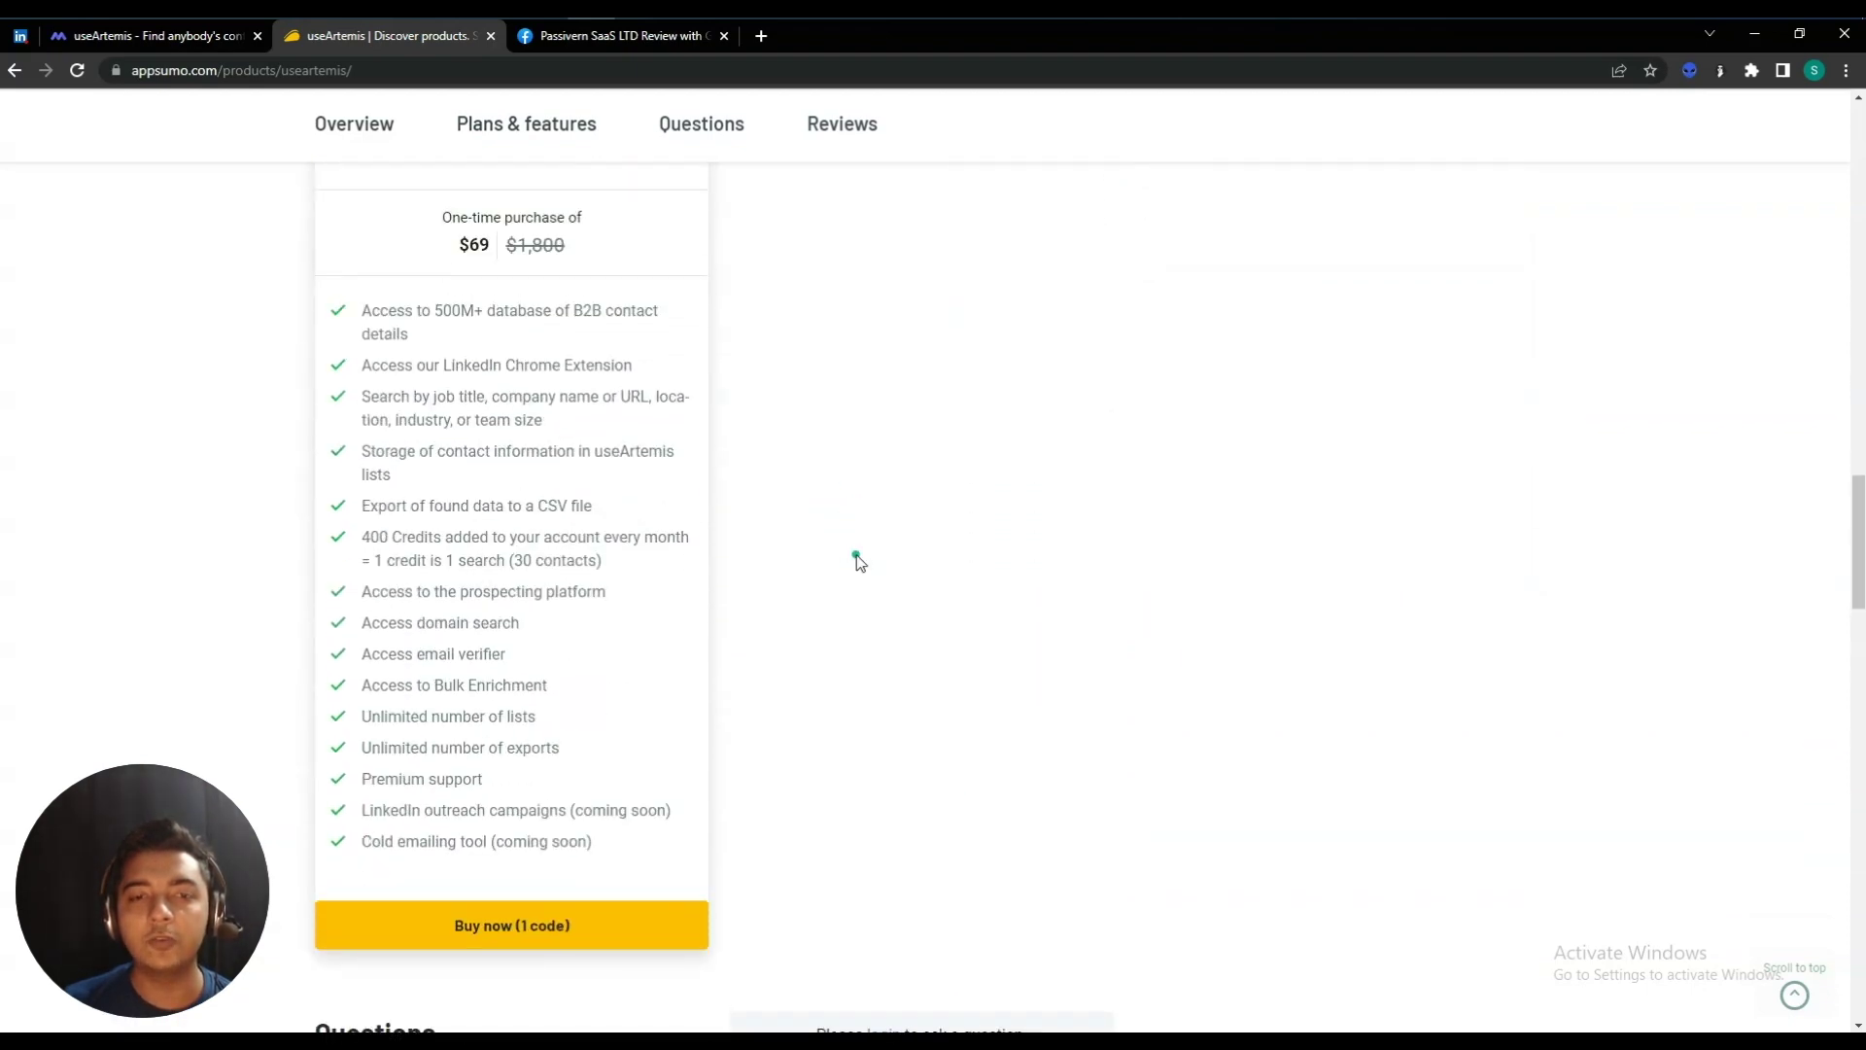
{"action": "scroll", "coordinate": [858, 562], "scroll_direction": "up", "scroll_amount": 2}
{"action": "scroll", "coordinate": [857, 561], "scroll_direction": "down", "scroll_amount": 1}
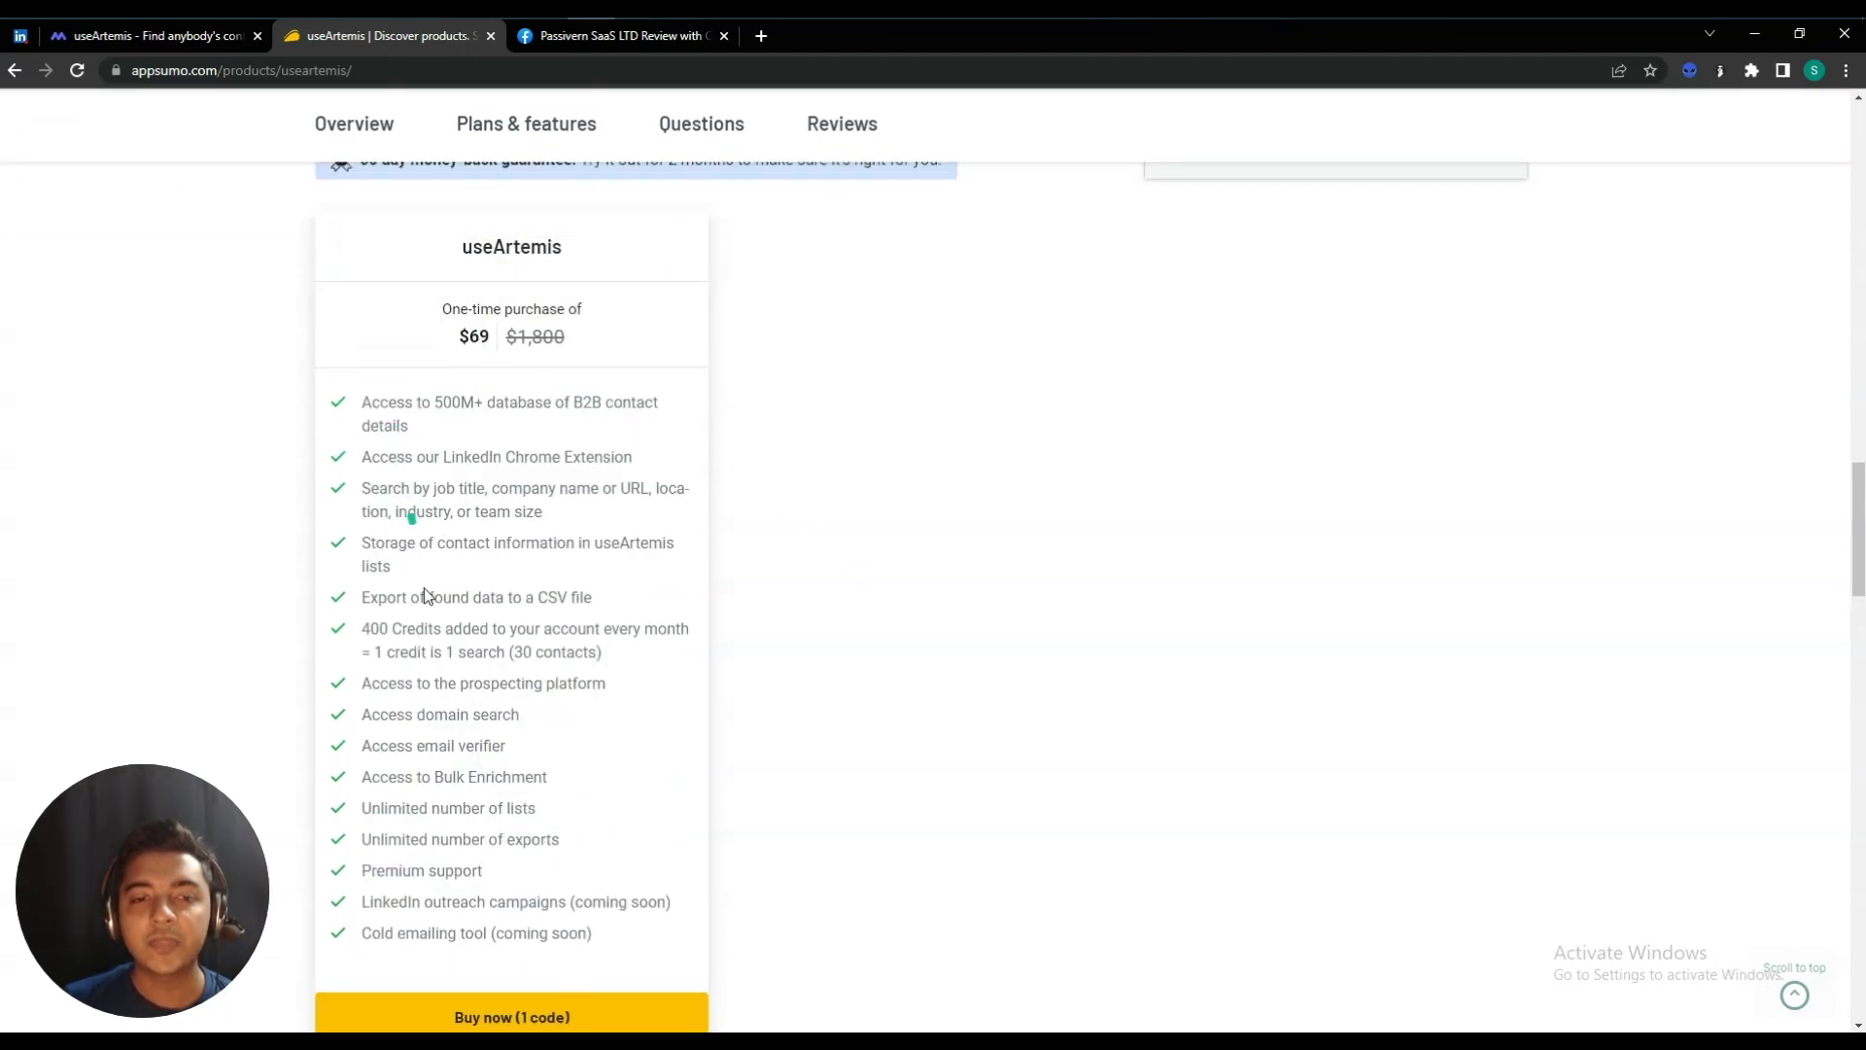
- Examine the plan's monthly credits, contacts per search, and the upcoming LinkedIn outreach and cold emailing features
{"action": "left_click_drag", "start_coordinate": [363, 633], "coordinate": [464, 633]}
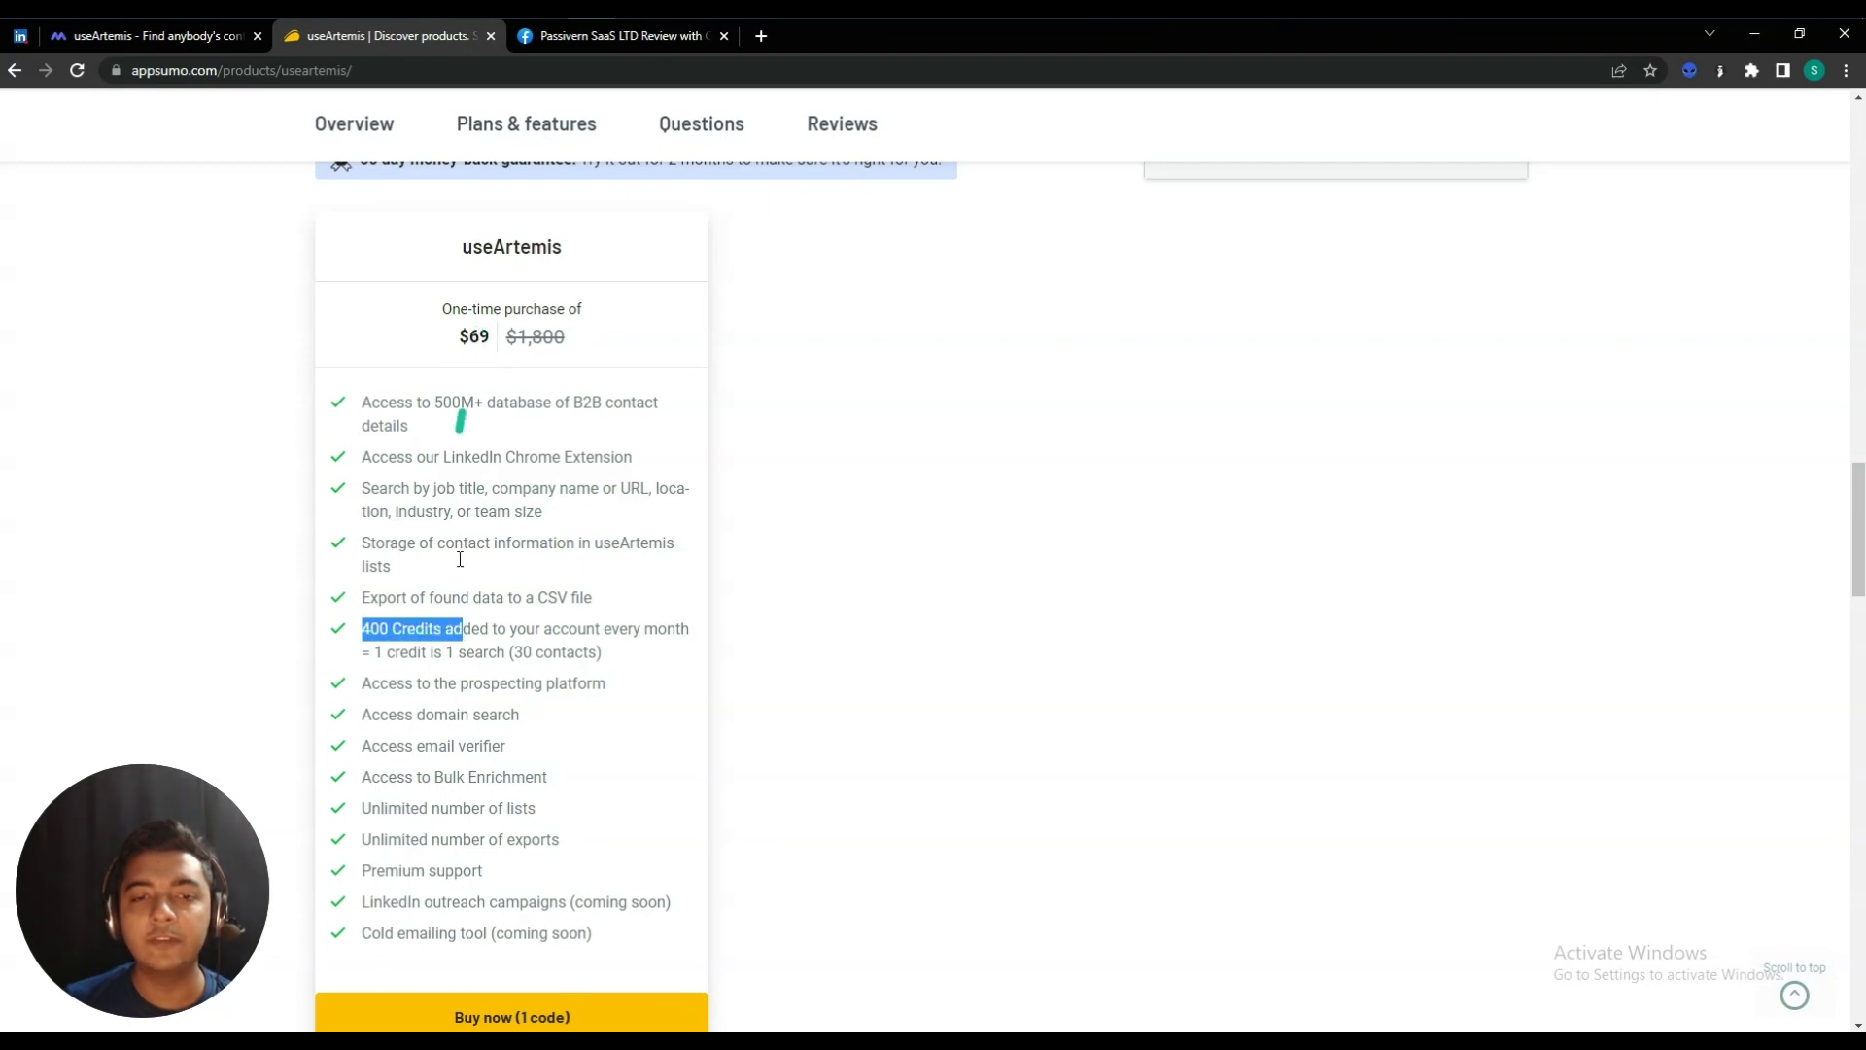
{"action": "left_click_drag", "start_coordinate": [373, 652], "coordinate": [600, 654]}
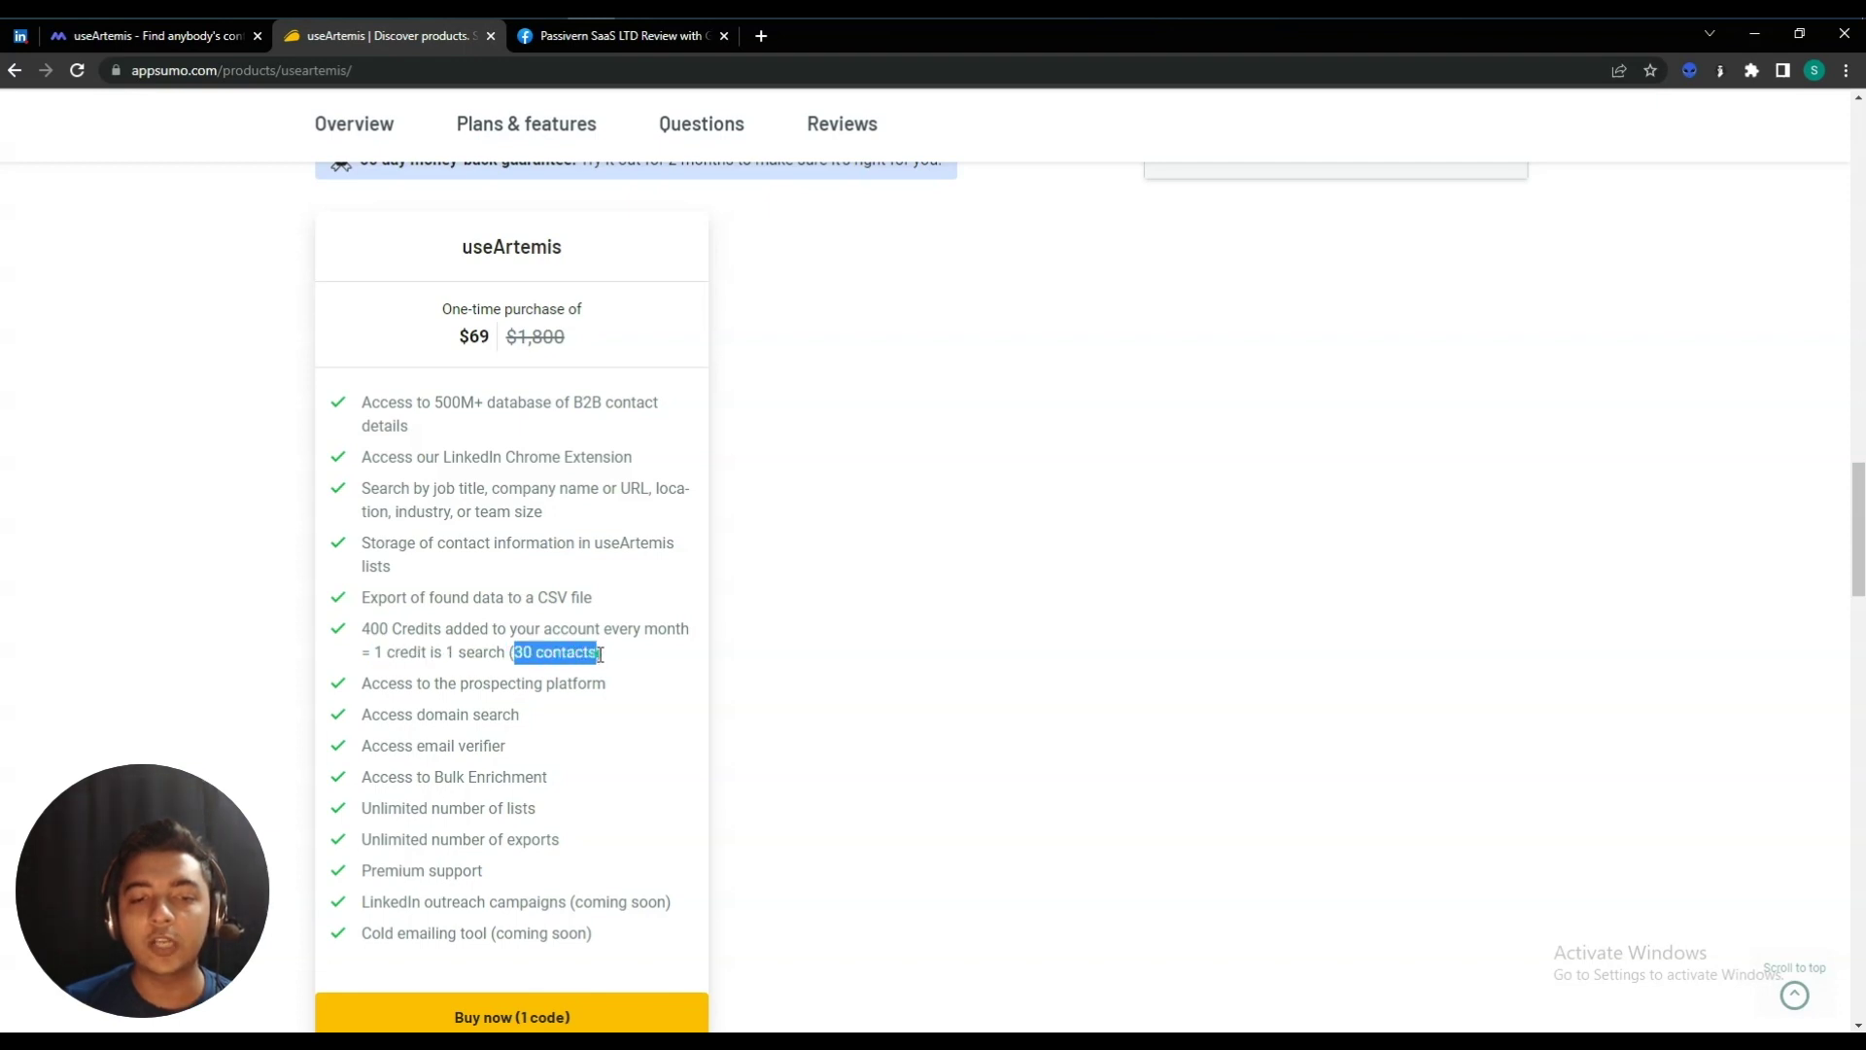
{"action": "scroll", "coordinate": [599, 653], "scroll_direction": "down", "scroll_amount": 2}
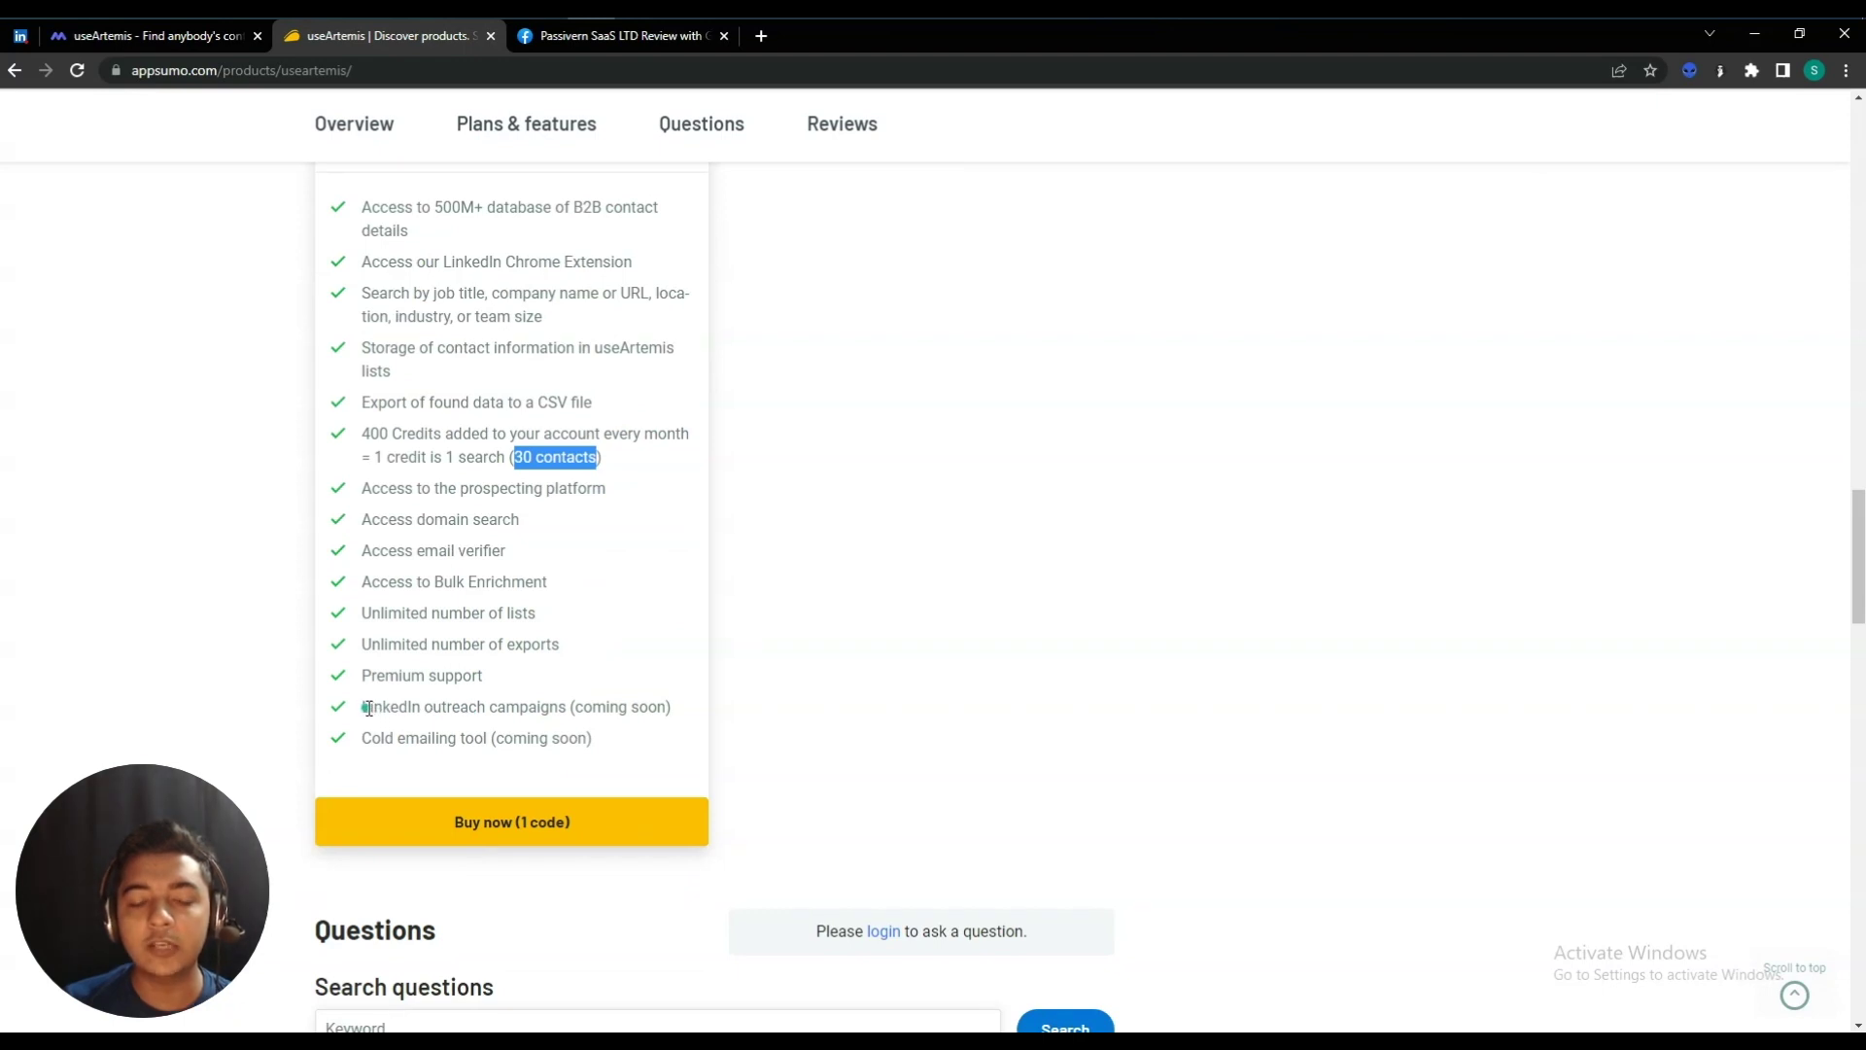
{"action": "left_click_drag", "start_coordinate": [368, 708], "coordinate": [570, 709]}
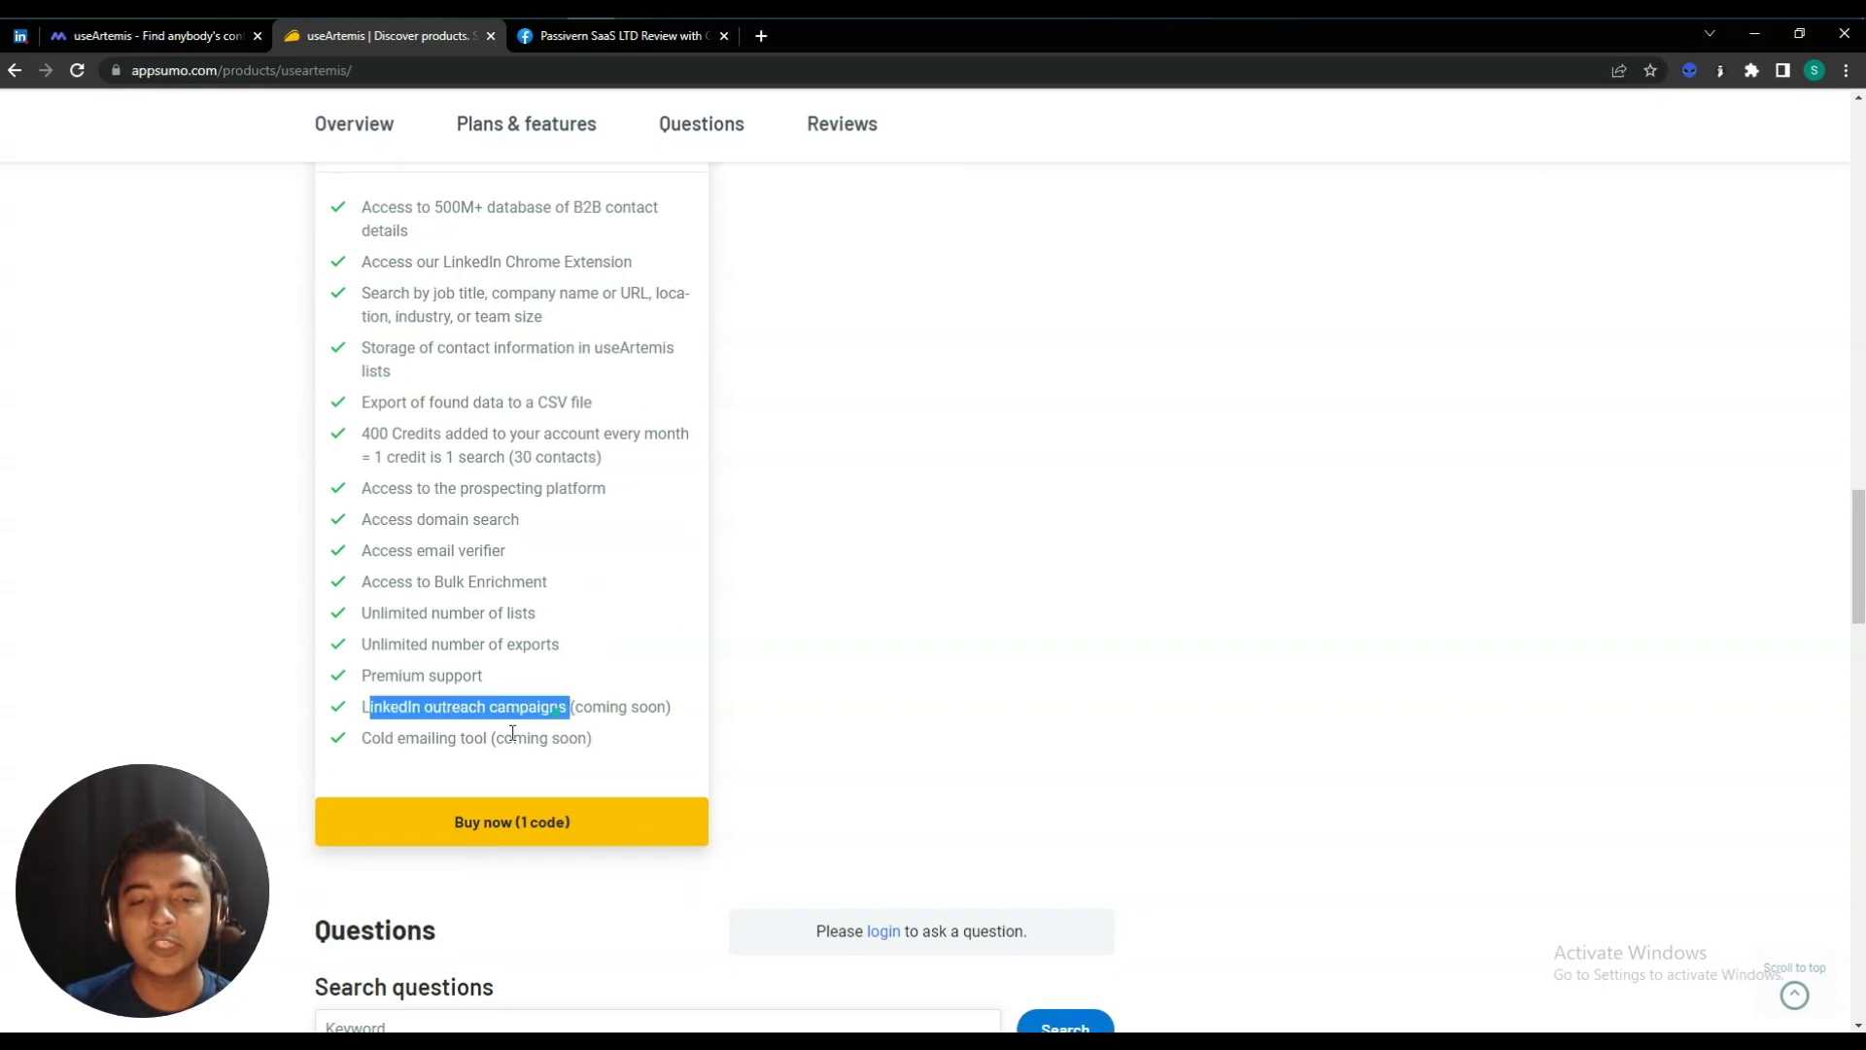
{"action": "left_click_drag", "start_coordinate": [362, 739], "coordinate": [502, 741]}
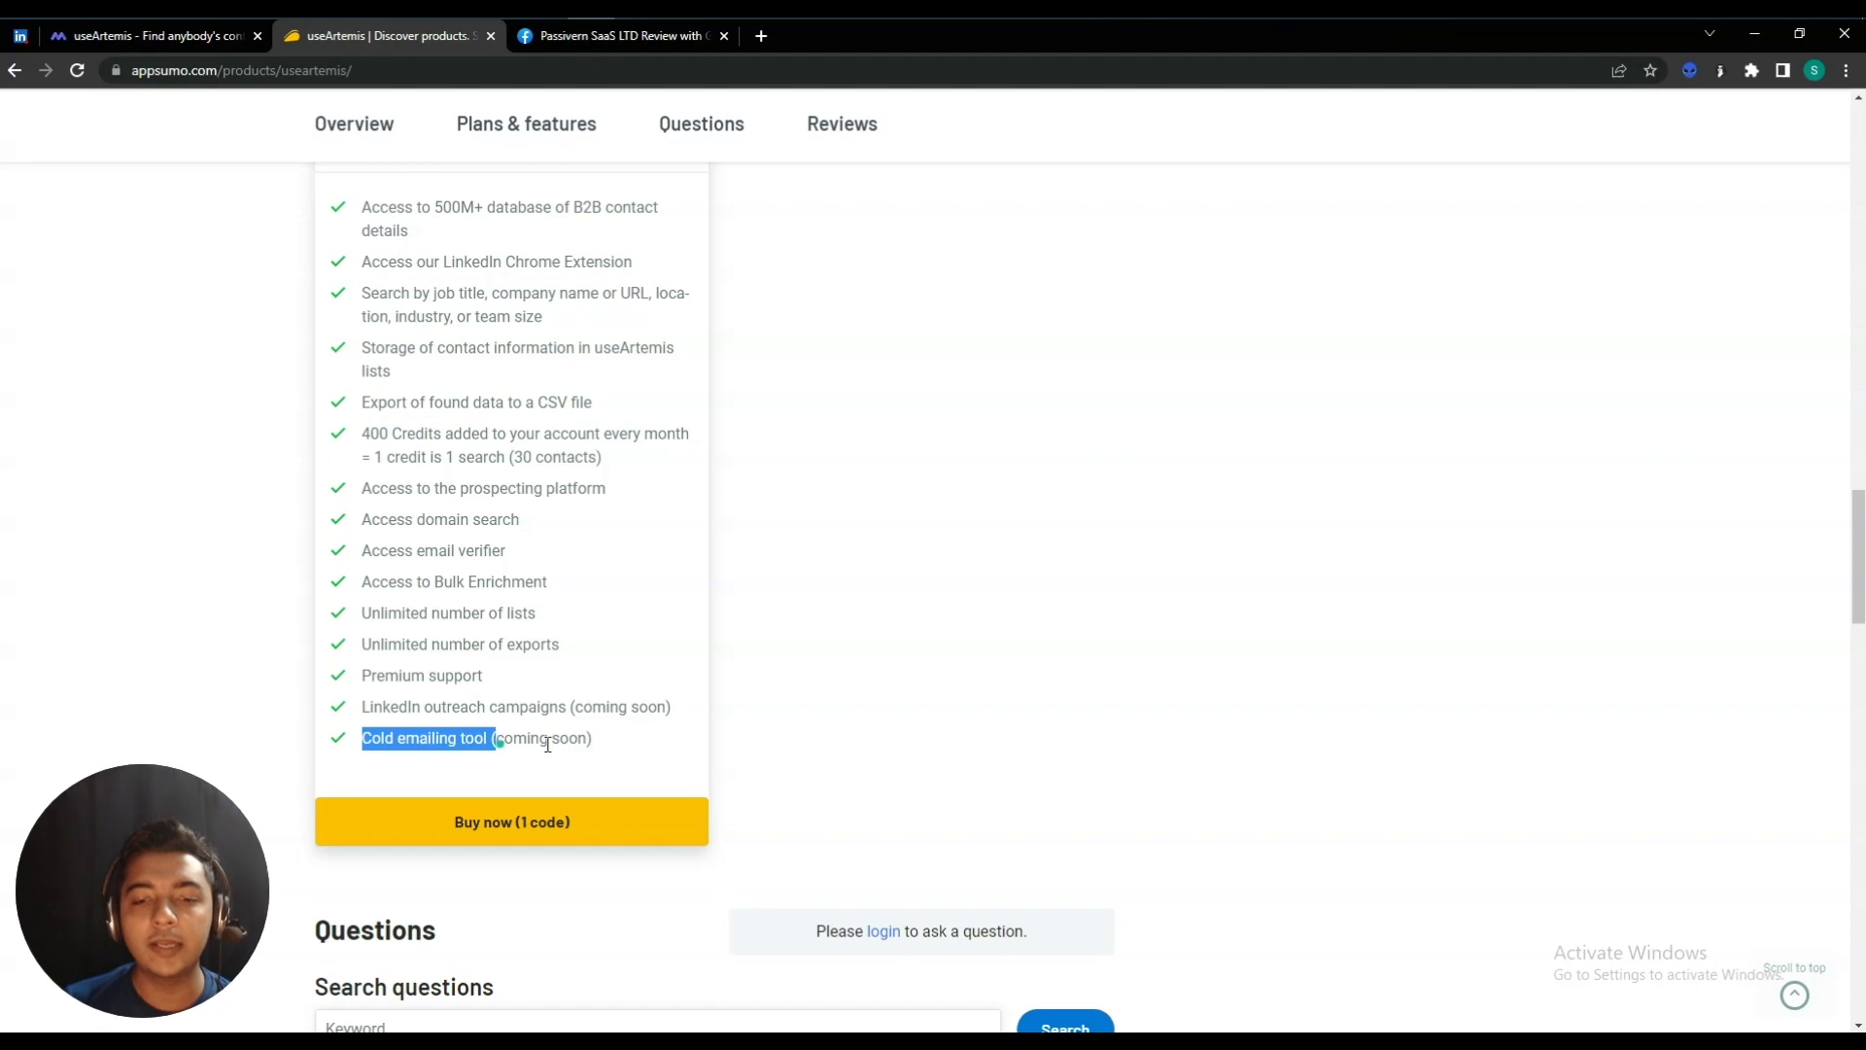
{"action": "left_click", "coordinate": [888, 779]}
{"action": "key", "text": "Home"}
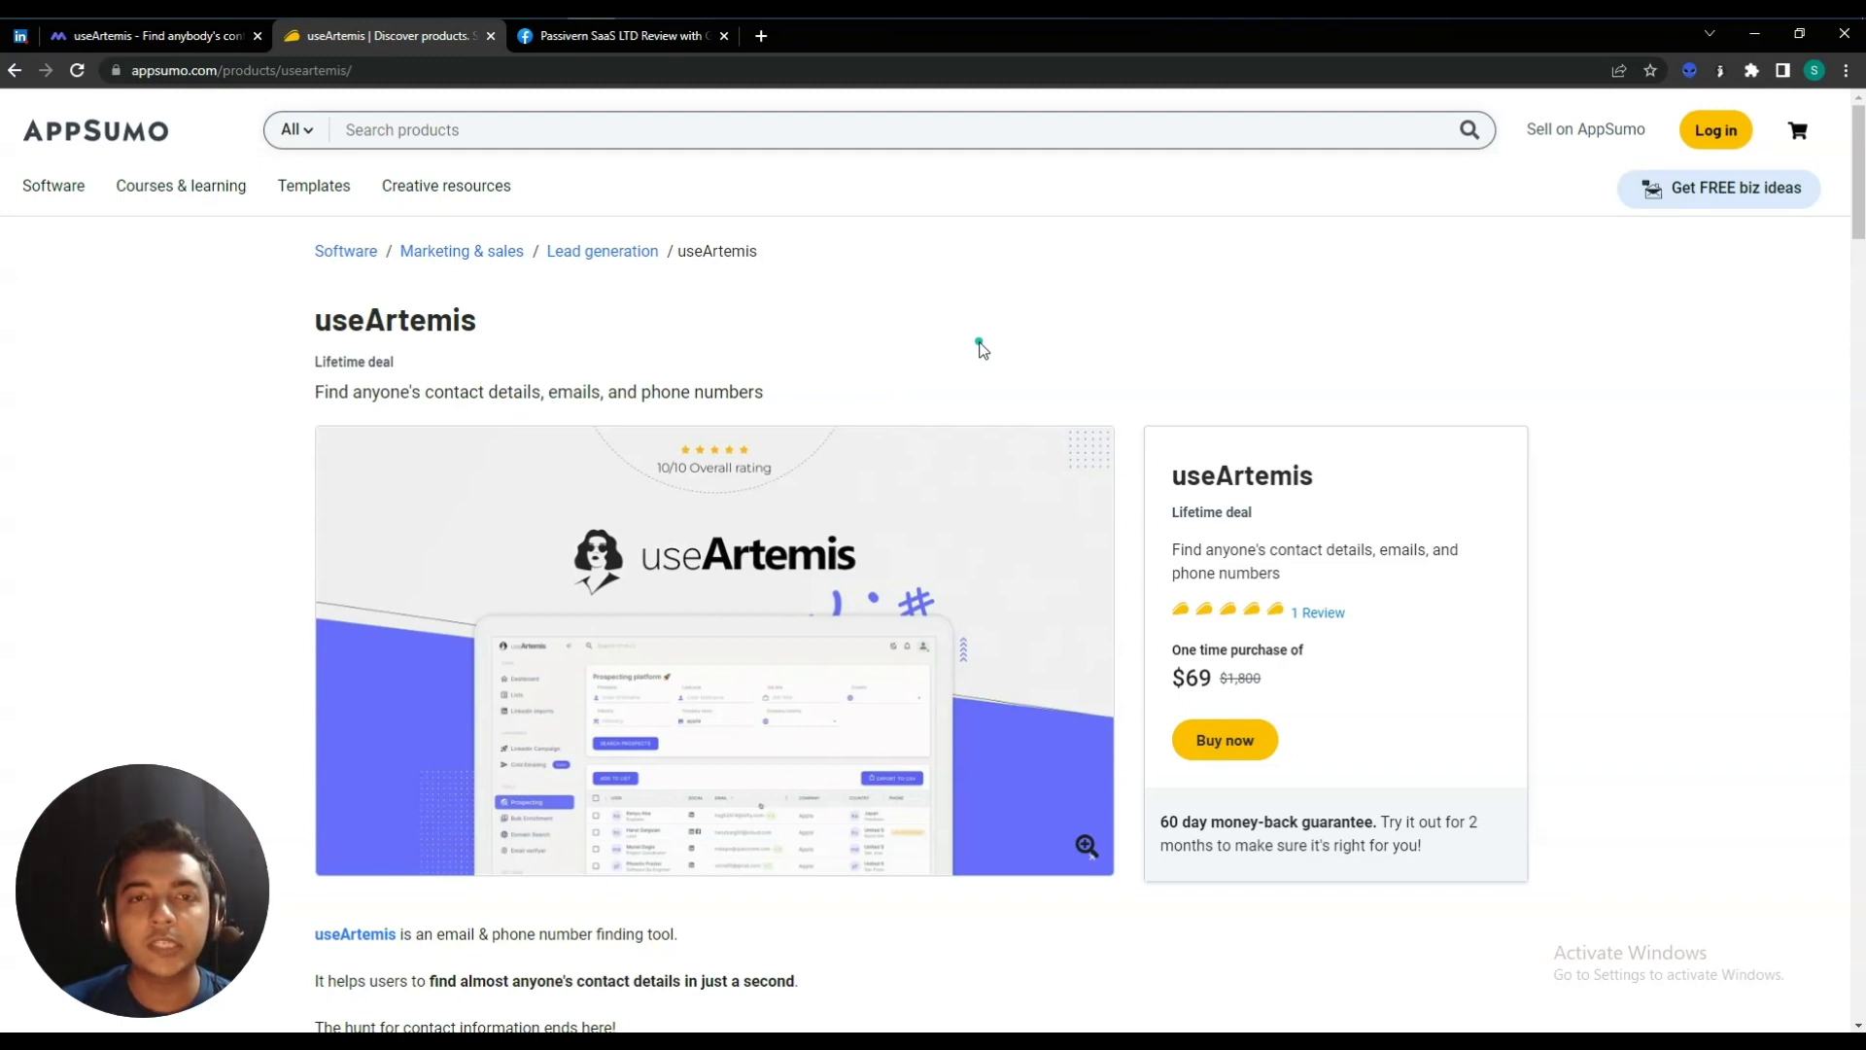
- Switch to the useArtemis app and look through the existing prospect lists
{"action": "left_click", "coordinate": [136, 43]}
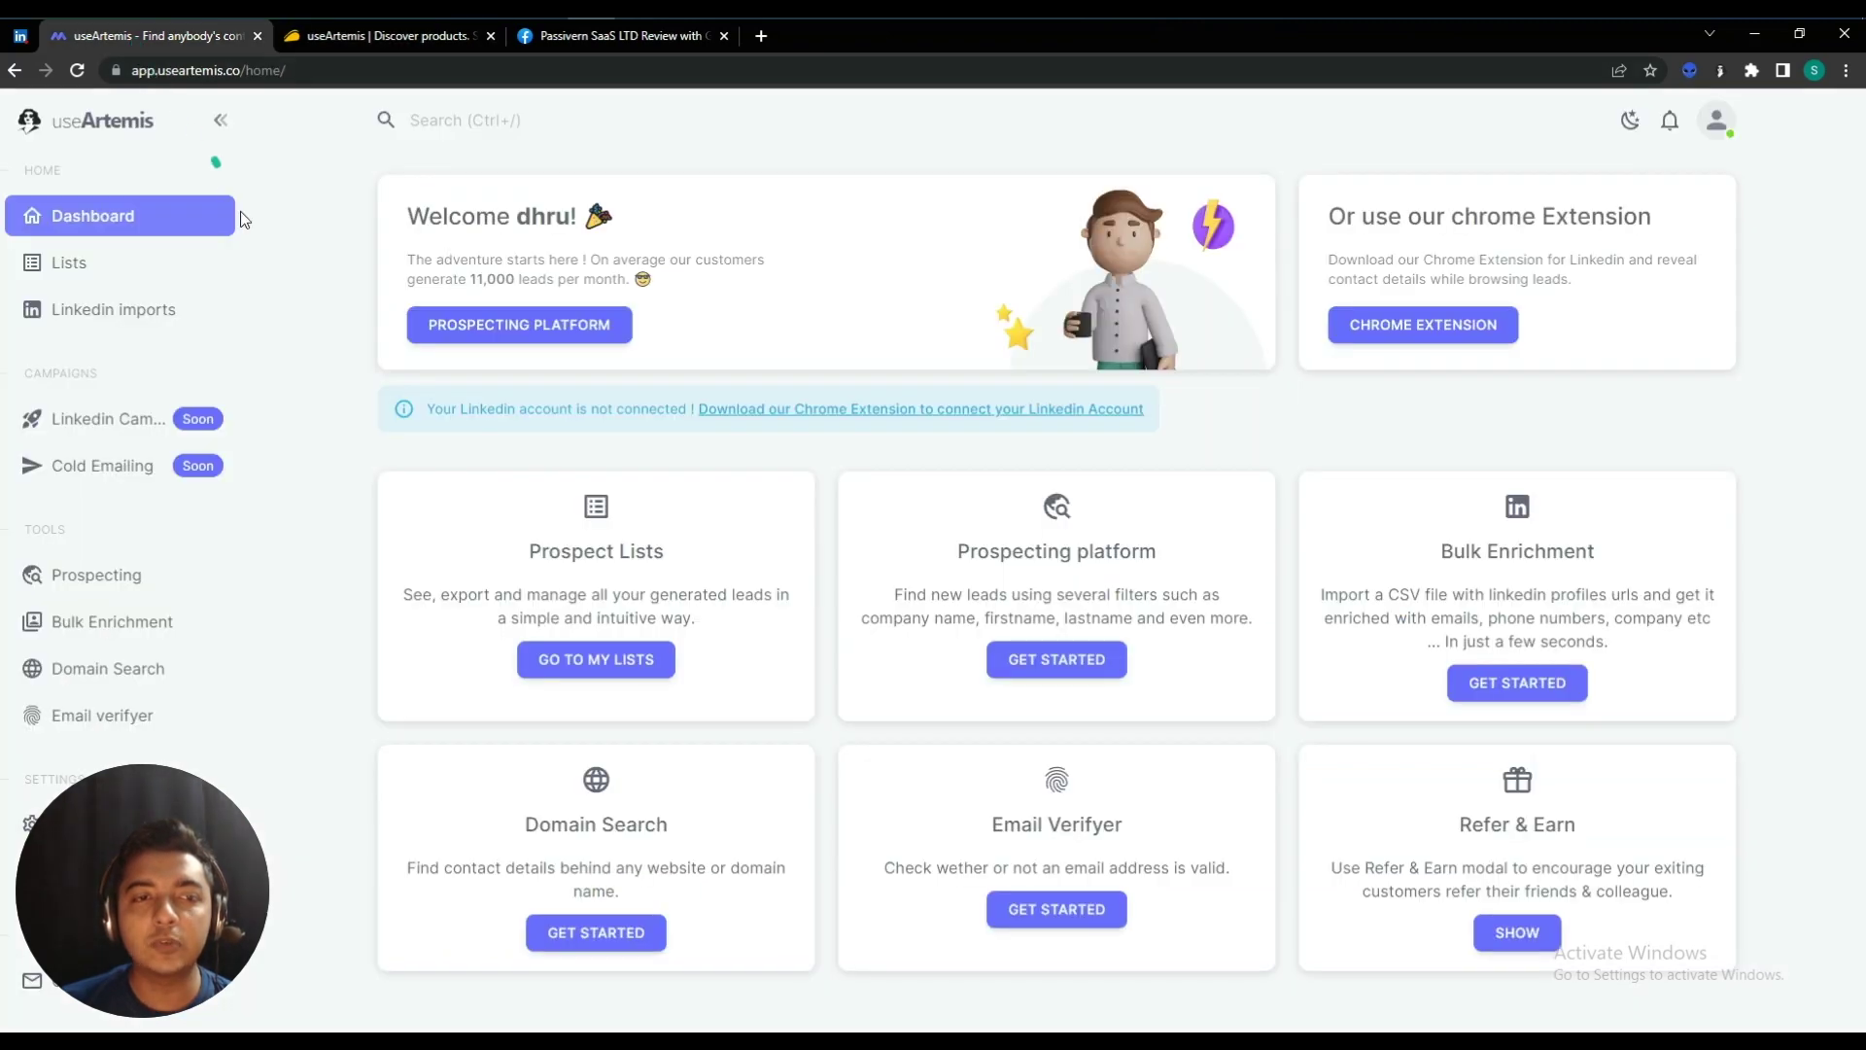
{"action": "left_click", "coordinate": [97, 274]}
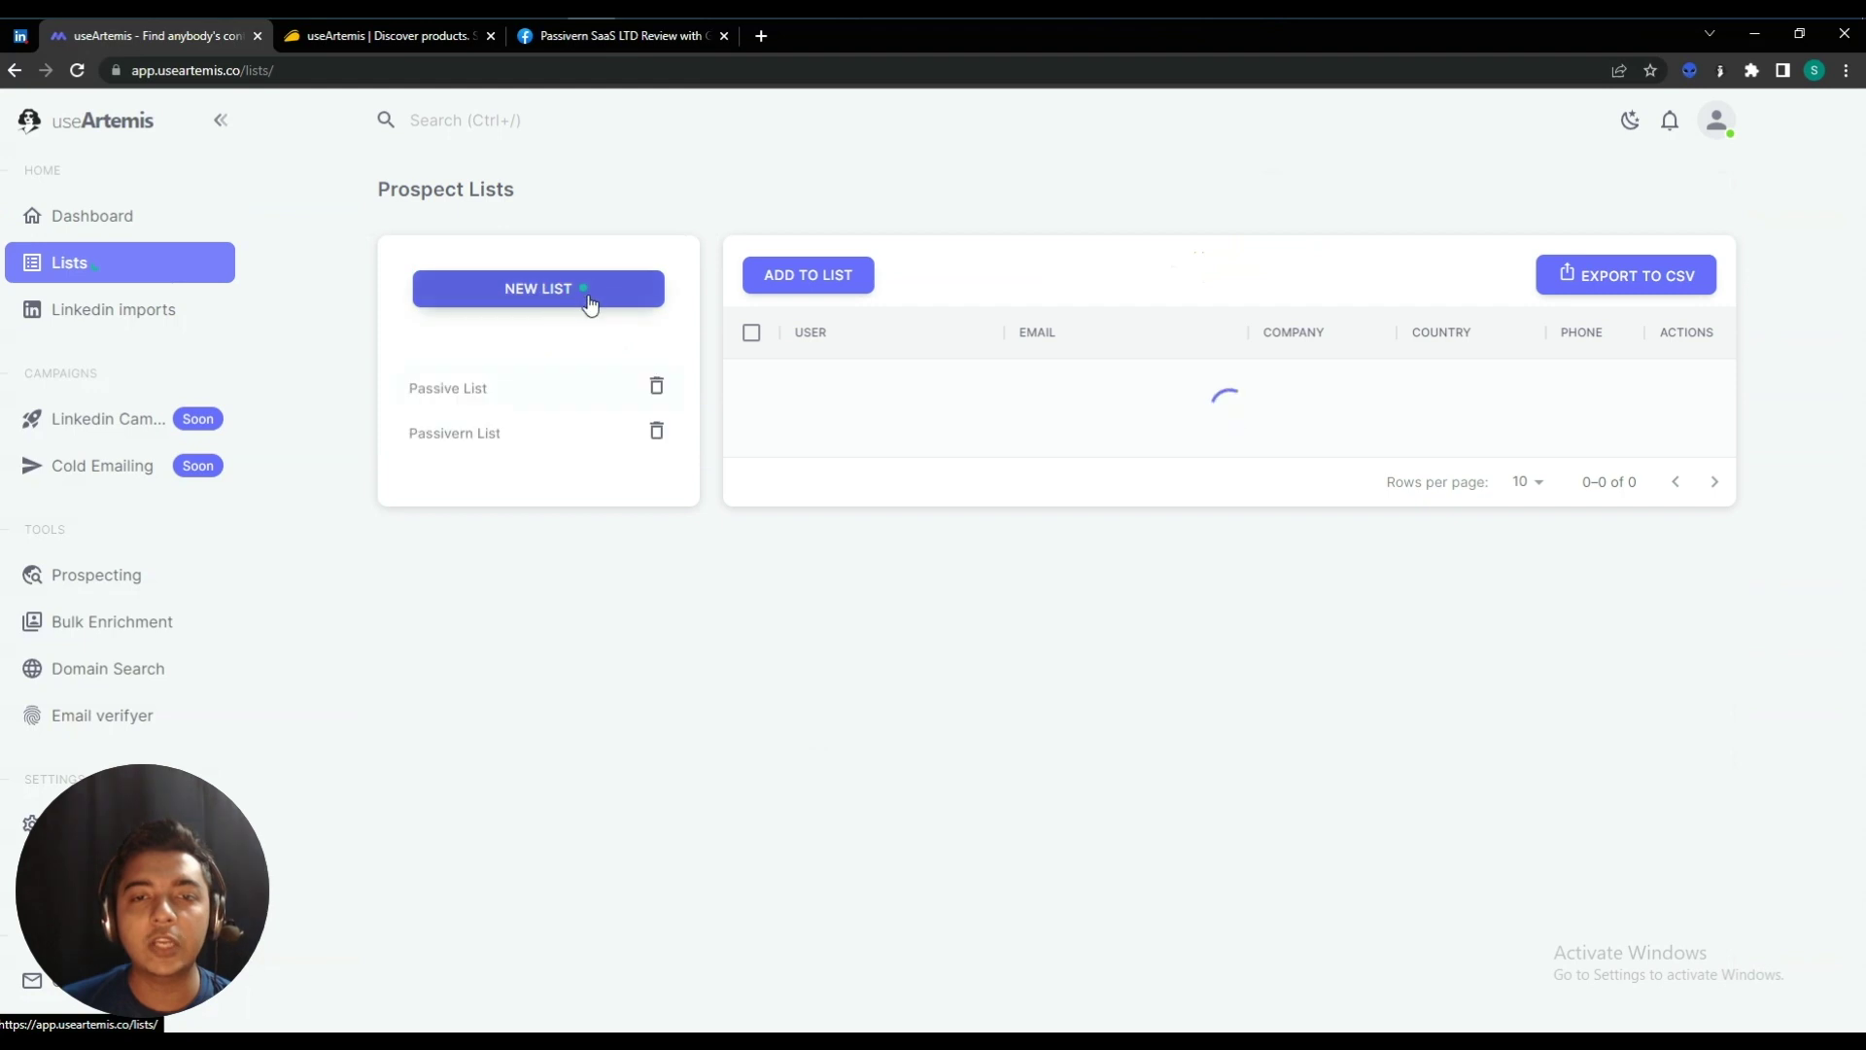
{"action": "left_click", "coordinate": [543, 434]}
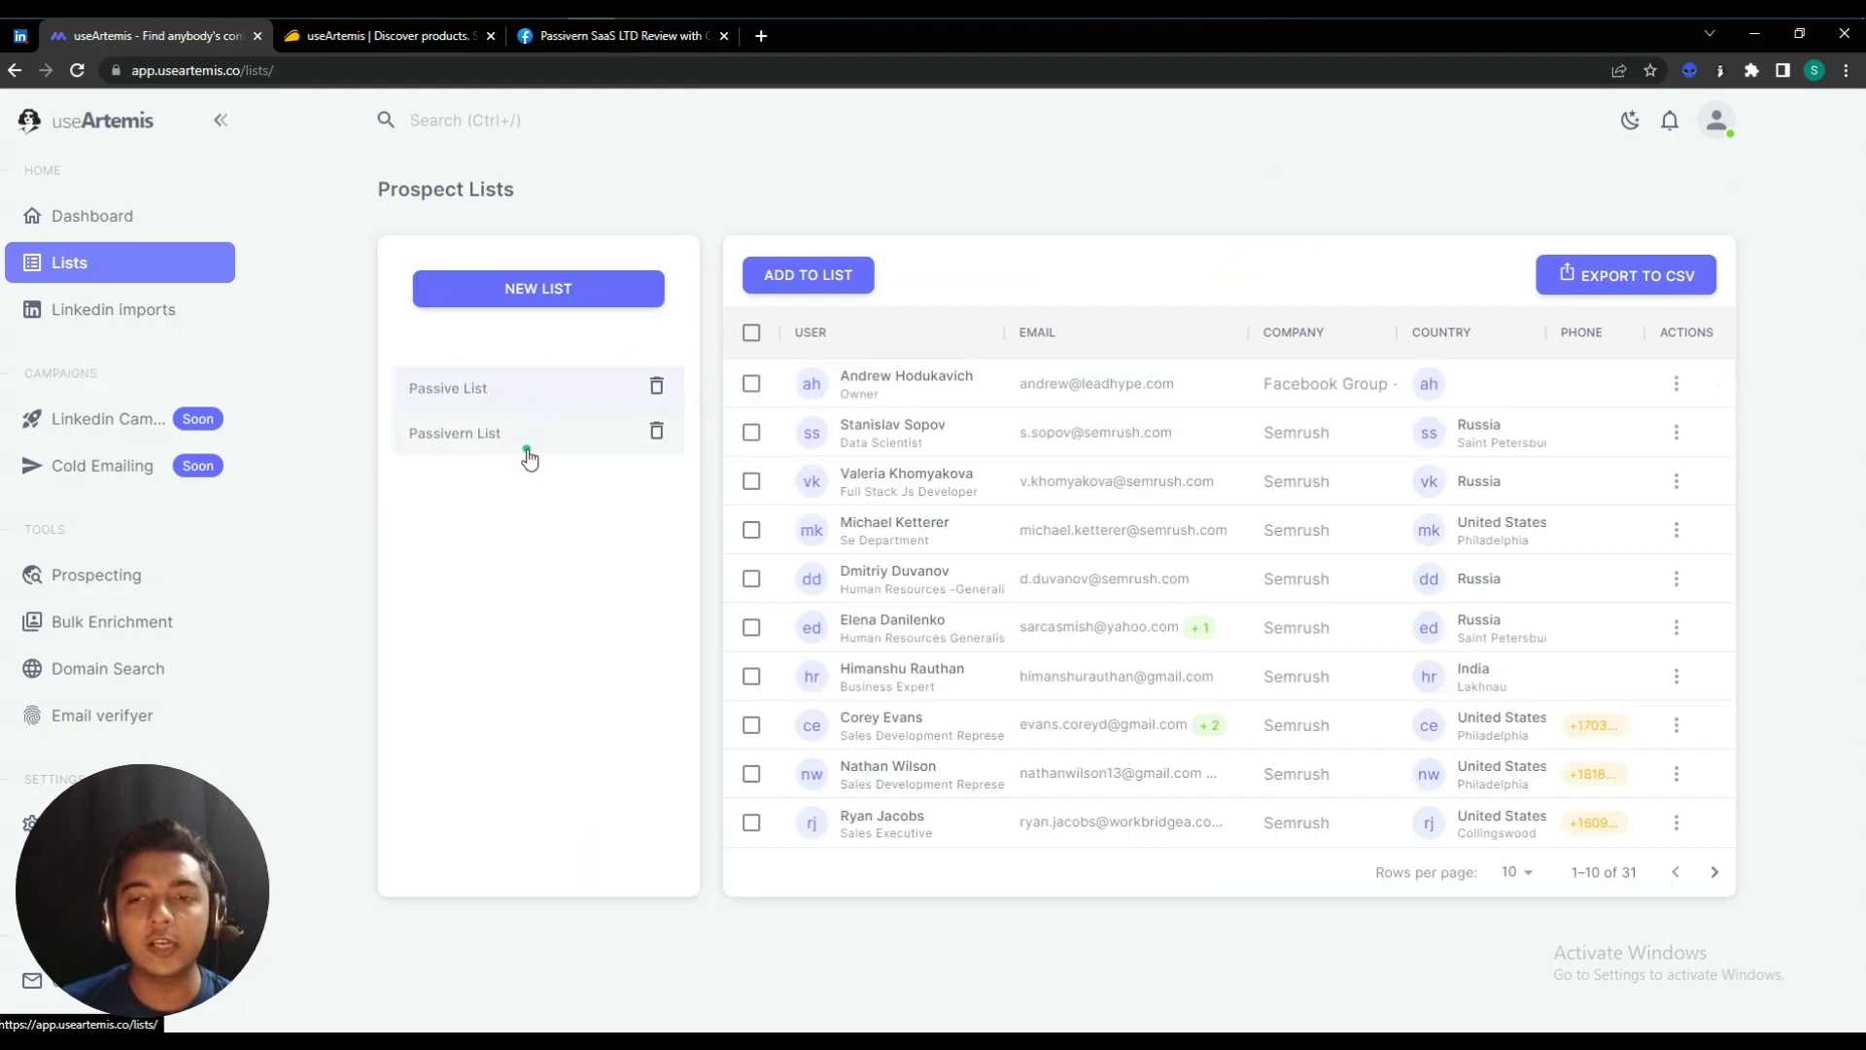
{"action": "left_click", "coordinate": [596, 402]}
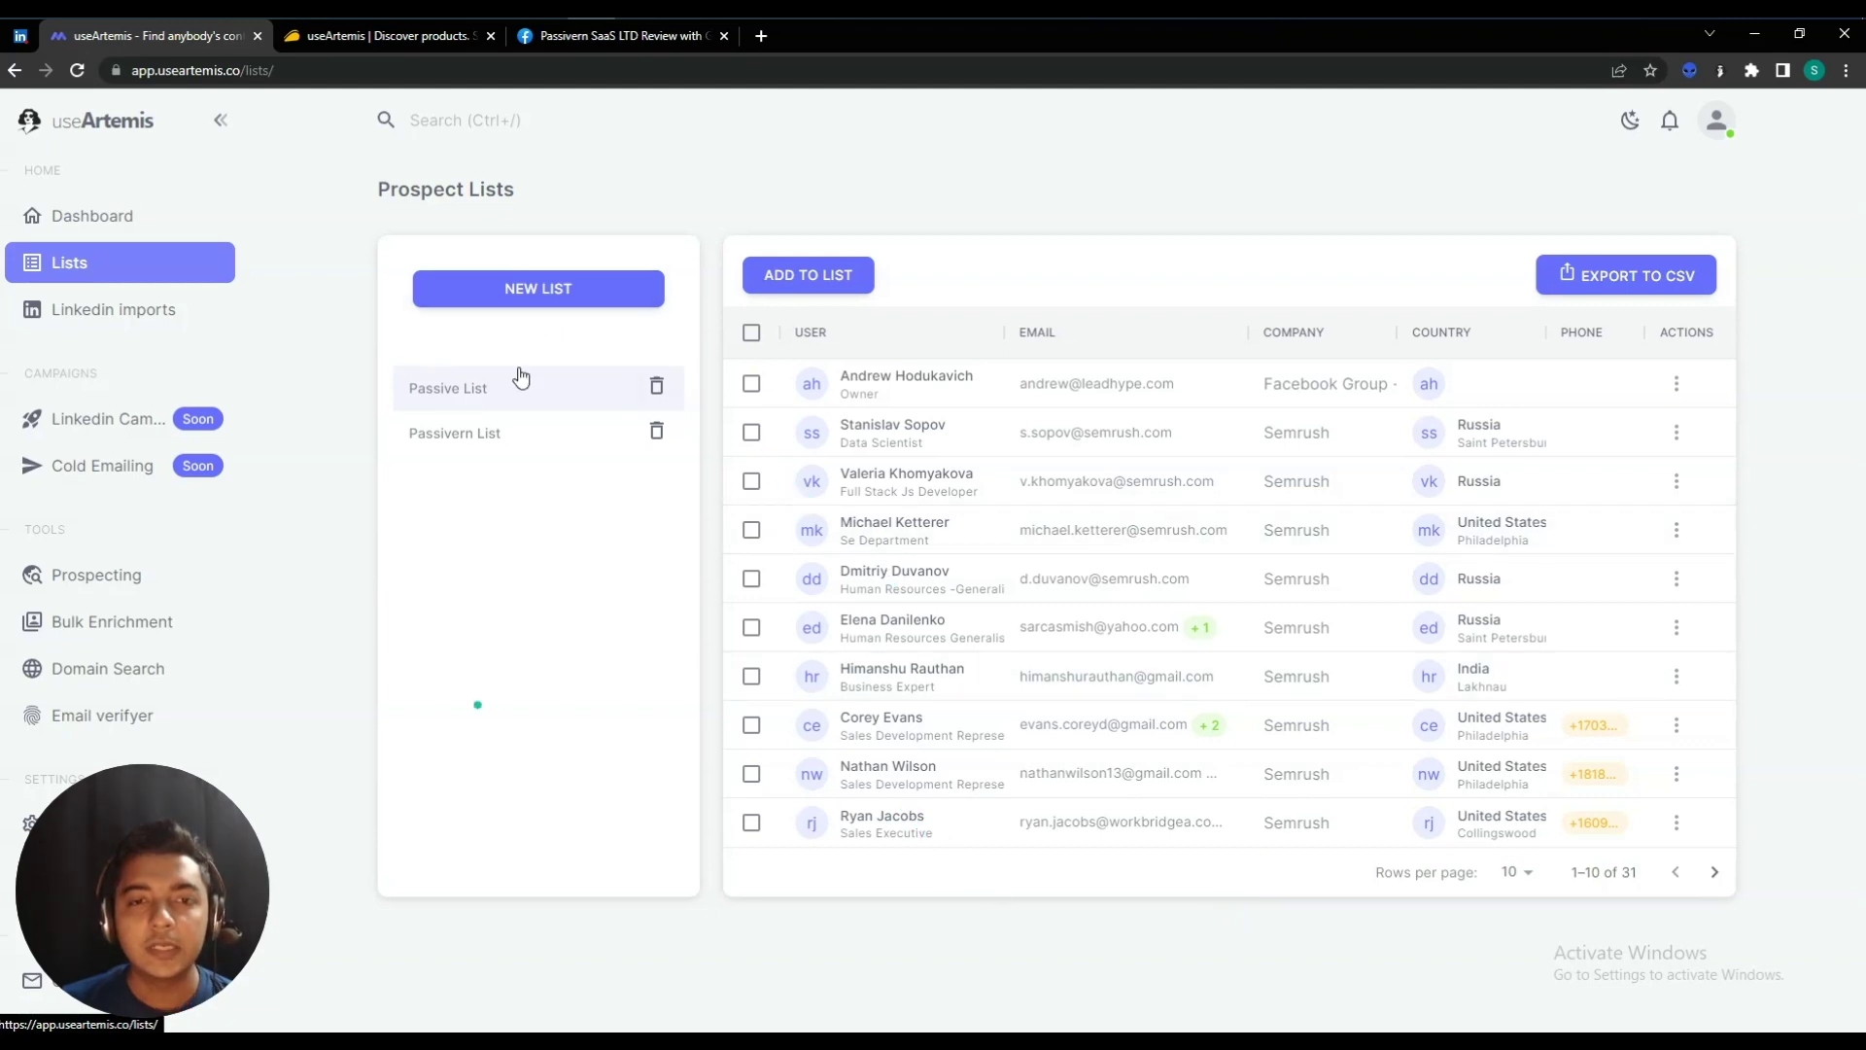
- Create a prospect list named "List 101" without making it the default list, and open it
{"action": "left_click", "coordinate": [569, 288]}
{"action": "left_click", "coordinate": [660, 546]}
{"action": "key", "text": "ctrl+a"}
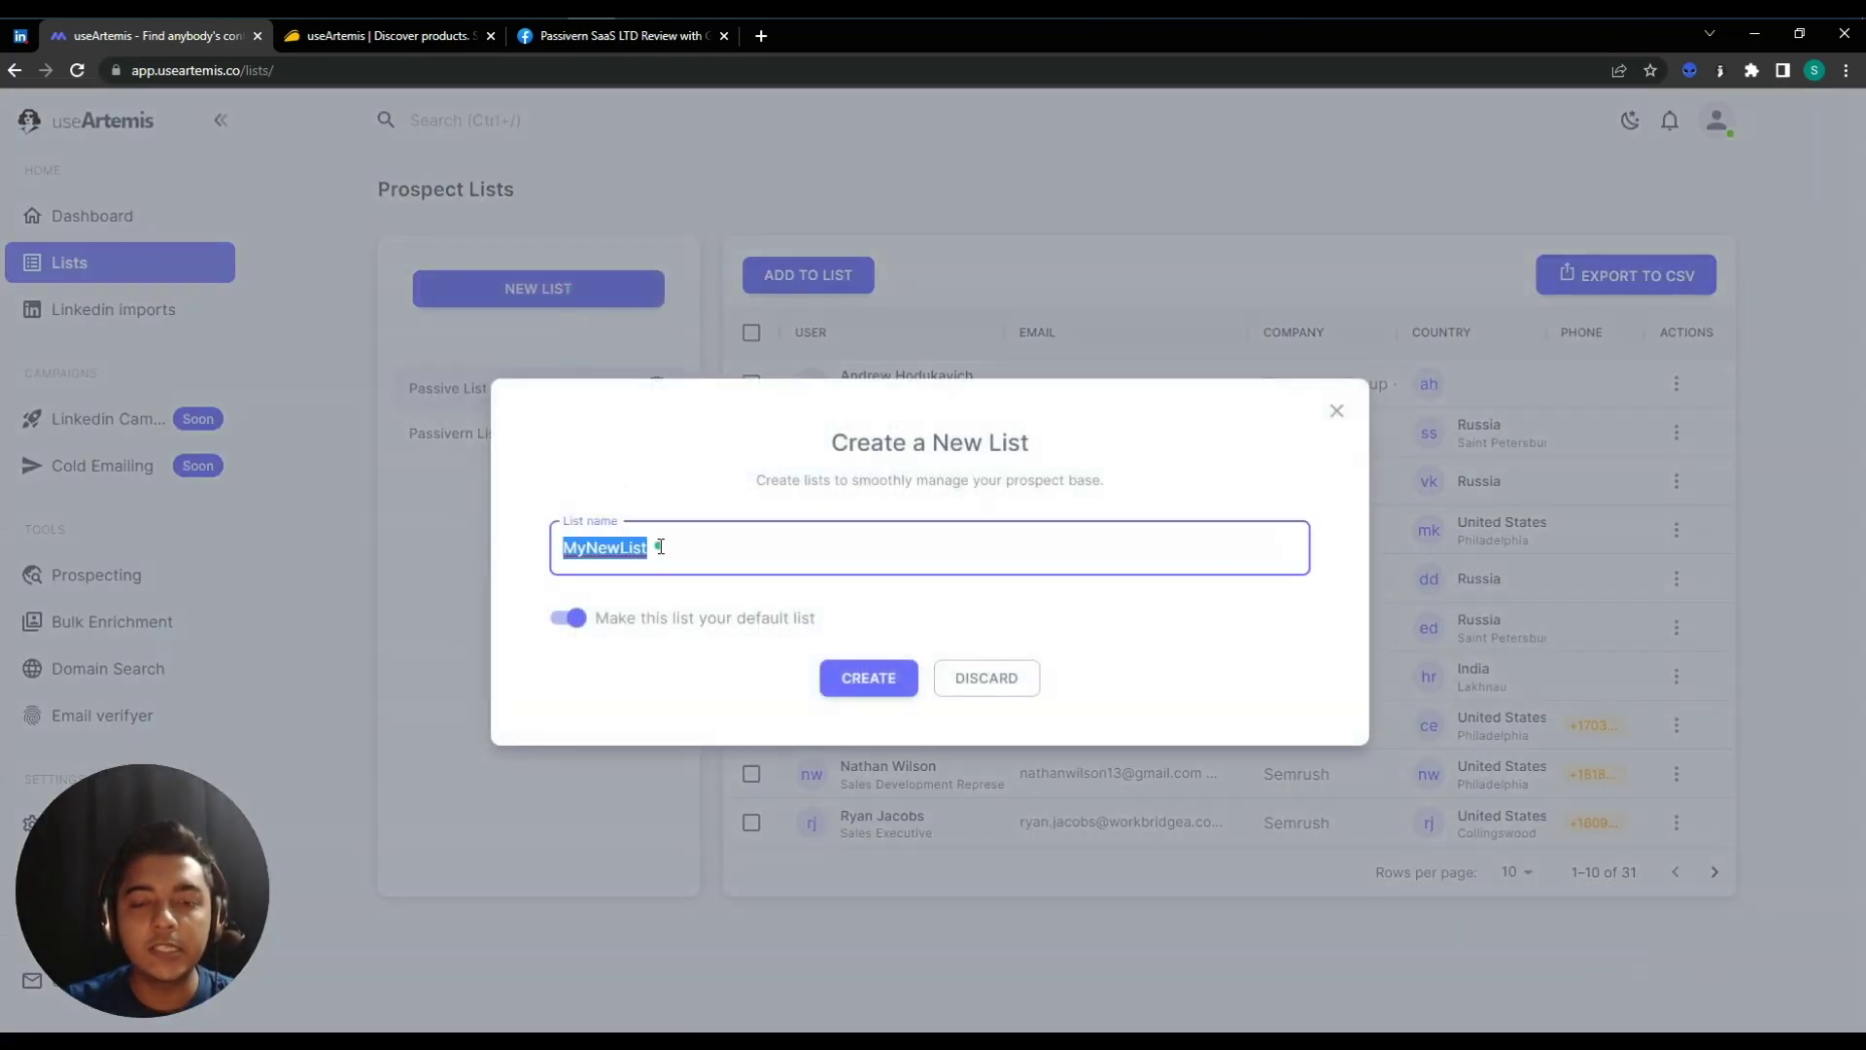
{"action": "type", "text": "List 101"}
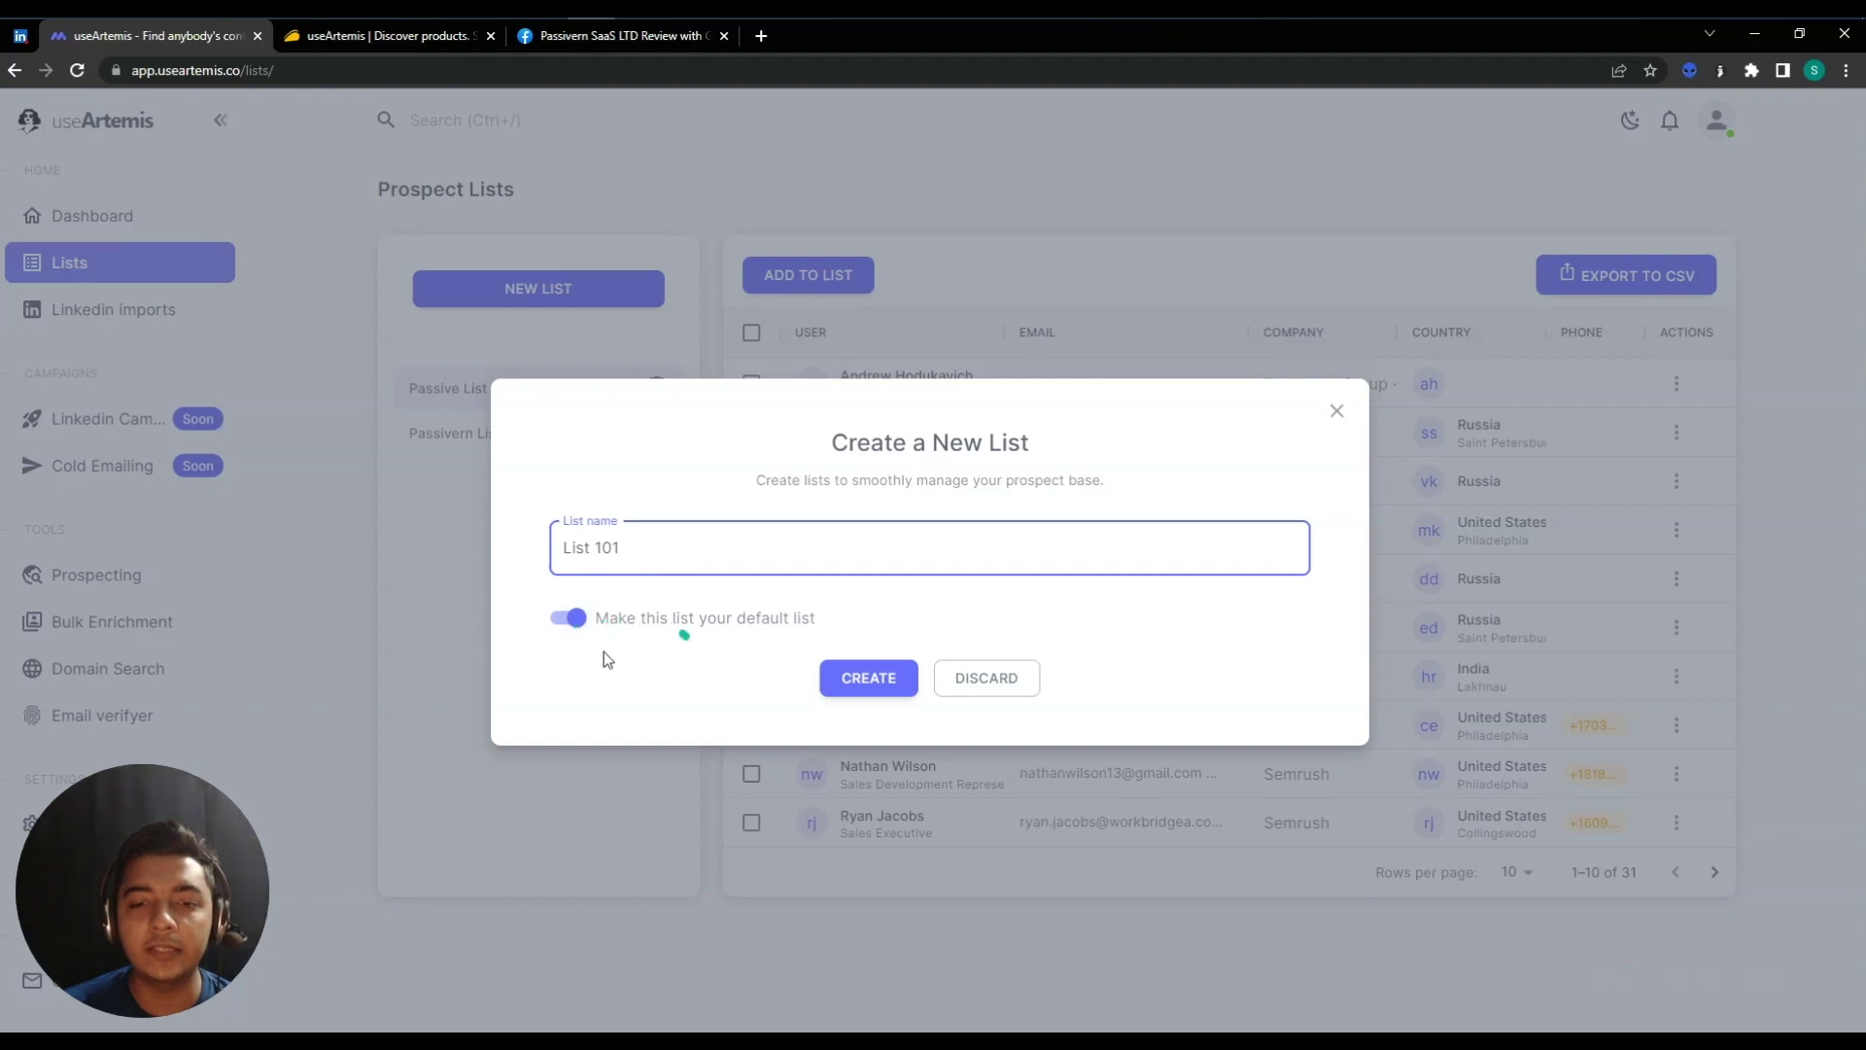
{"action": "left_click", "coordinate": [561, 630]}
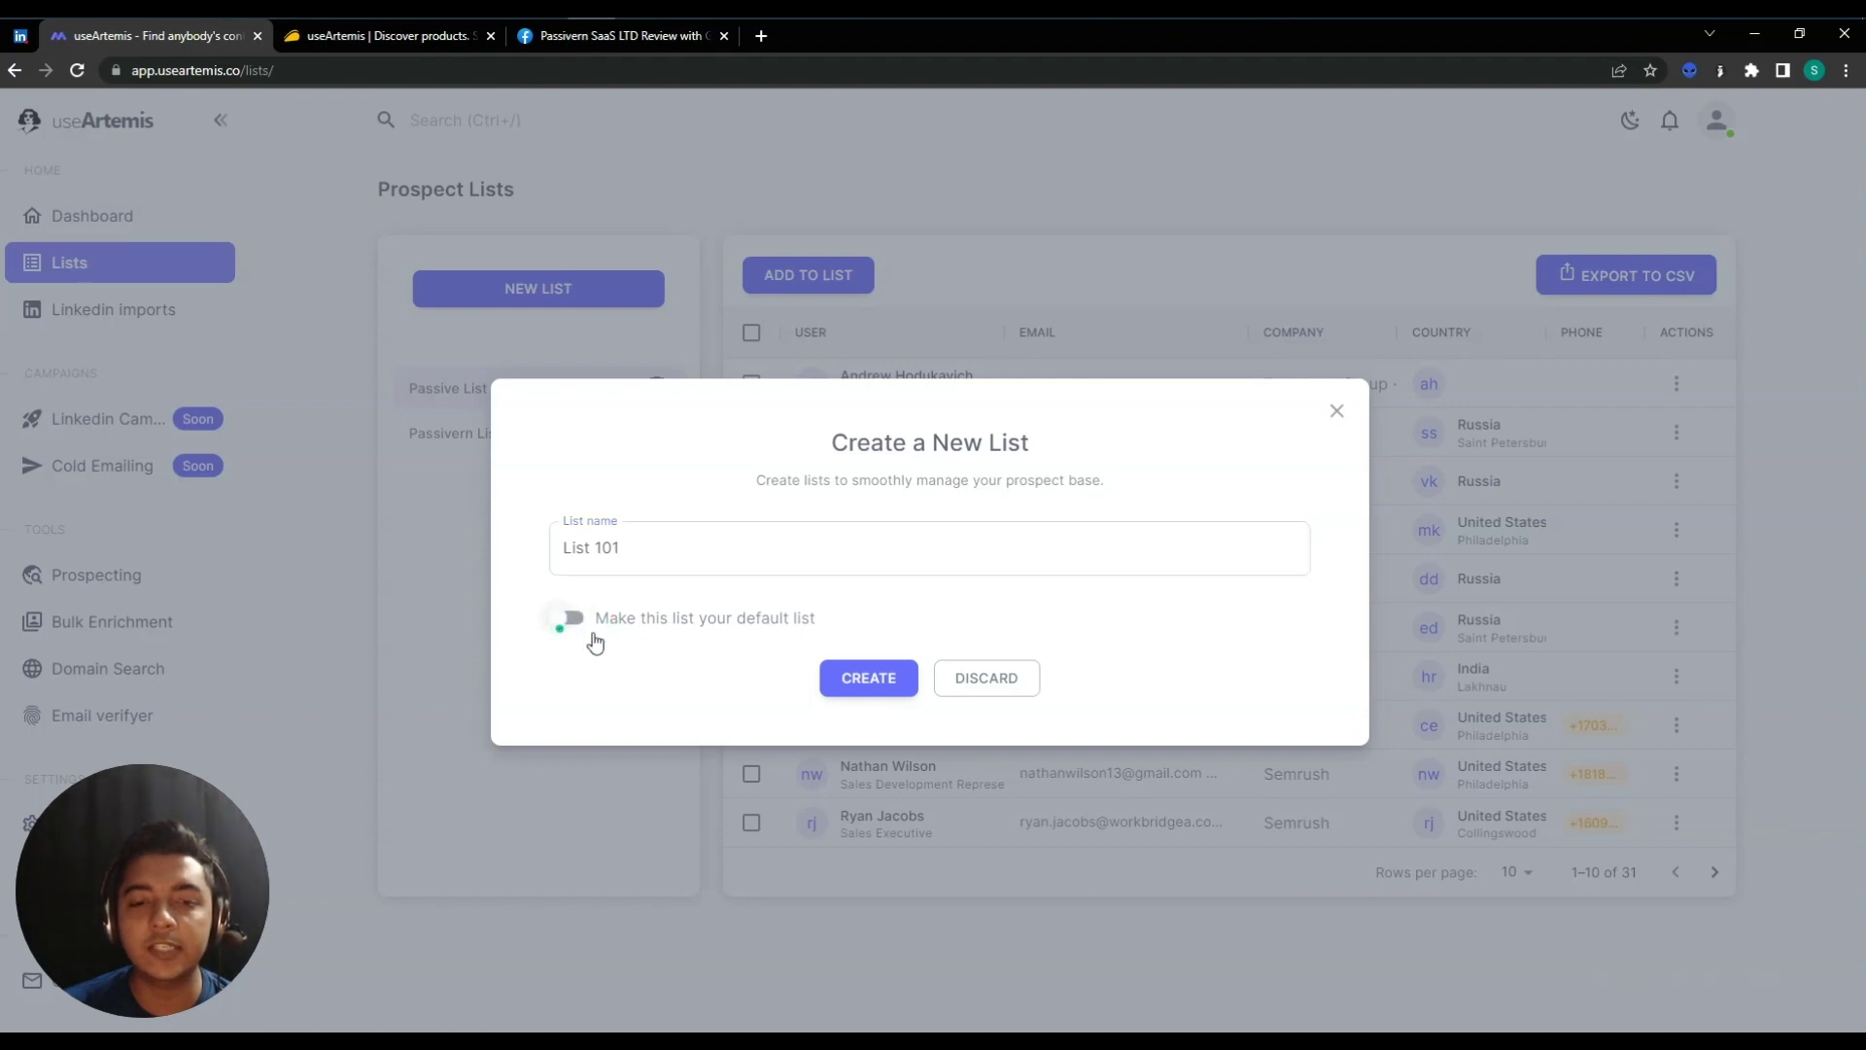
{"action": "left_click", "coordinate": [868, 677]}
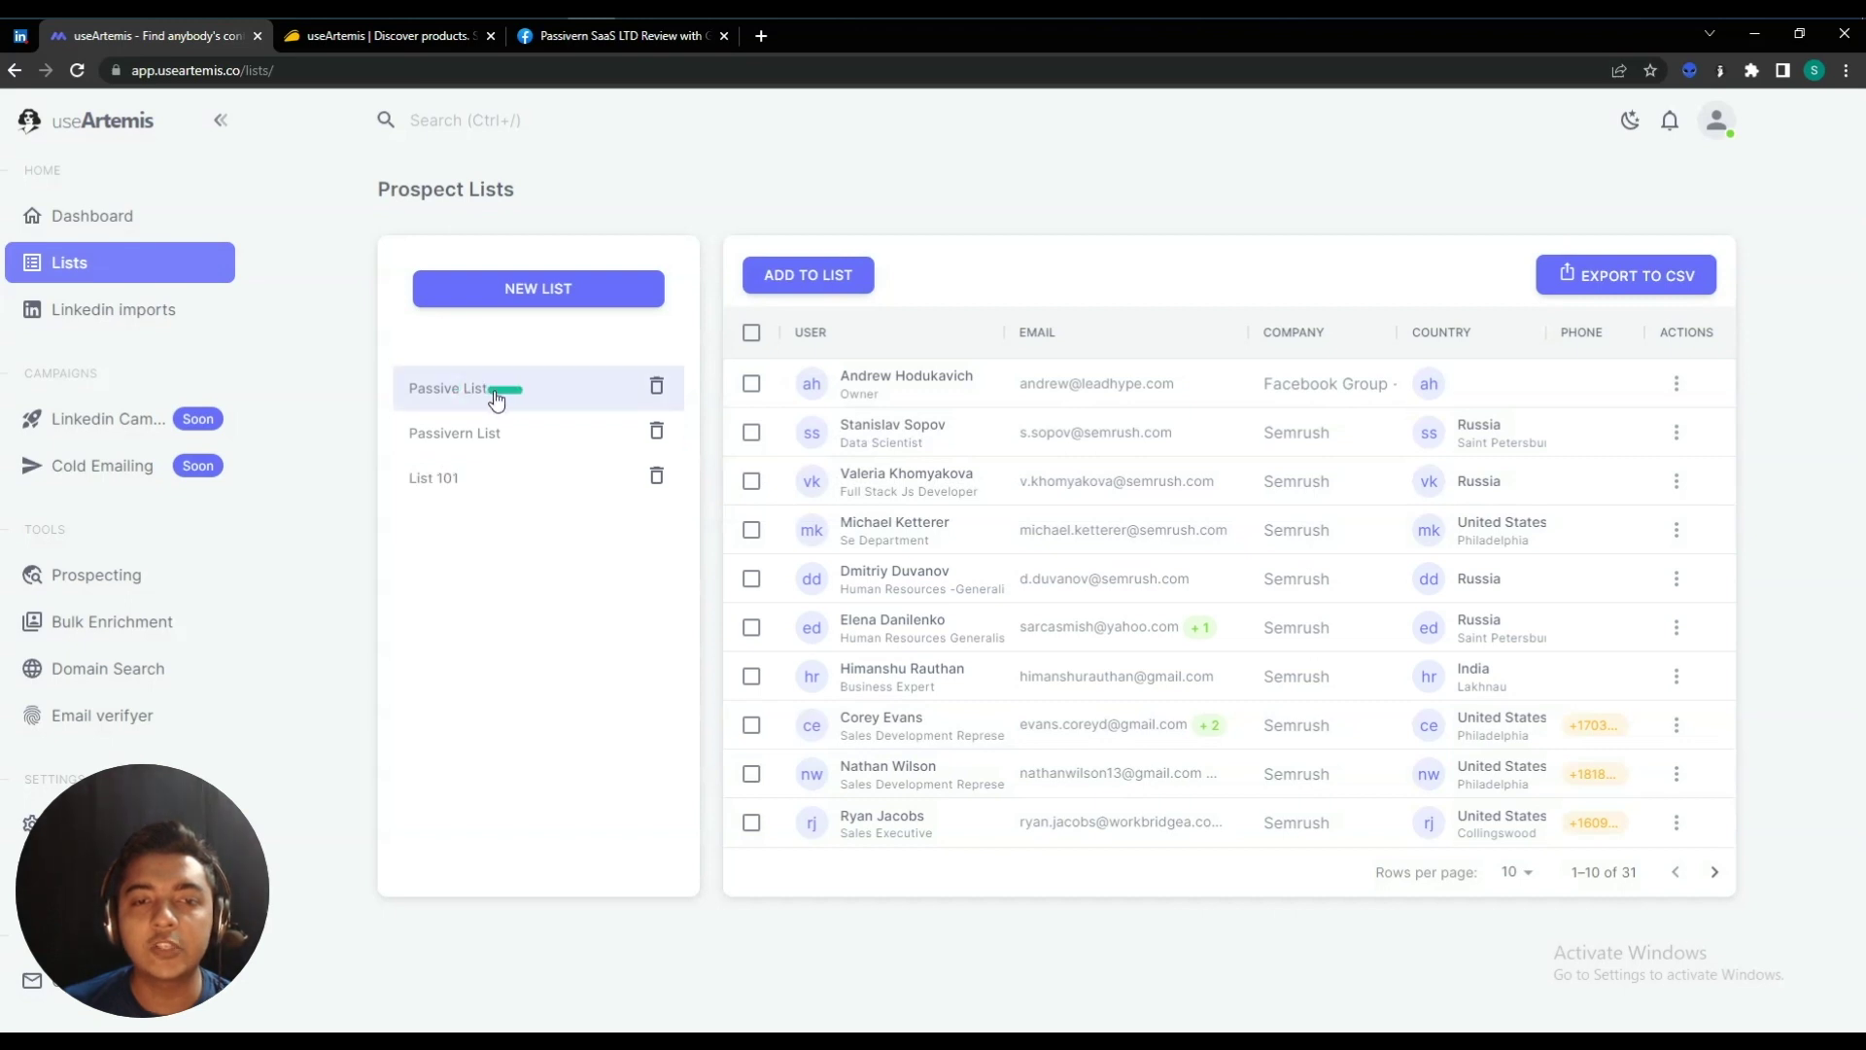
{"action": "left_click", "coordinate": [493, 492]}
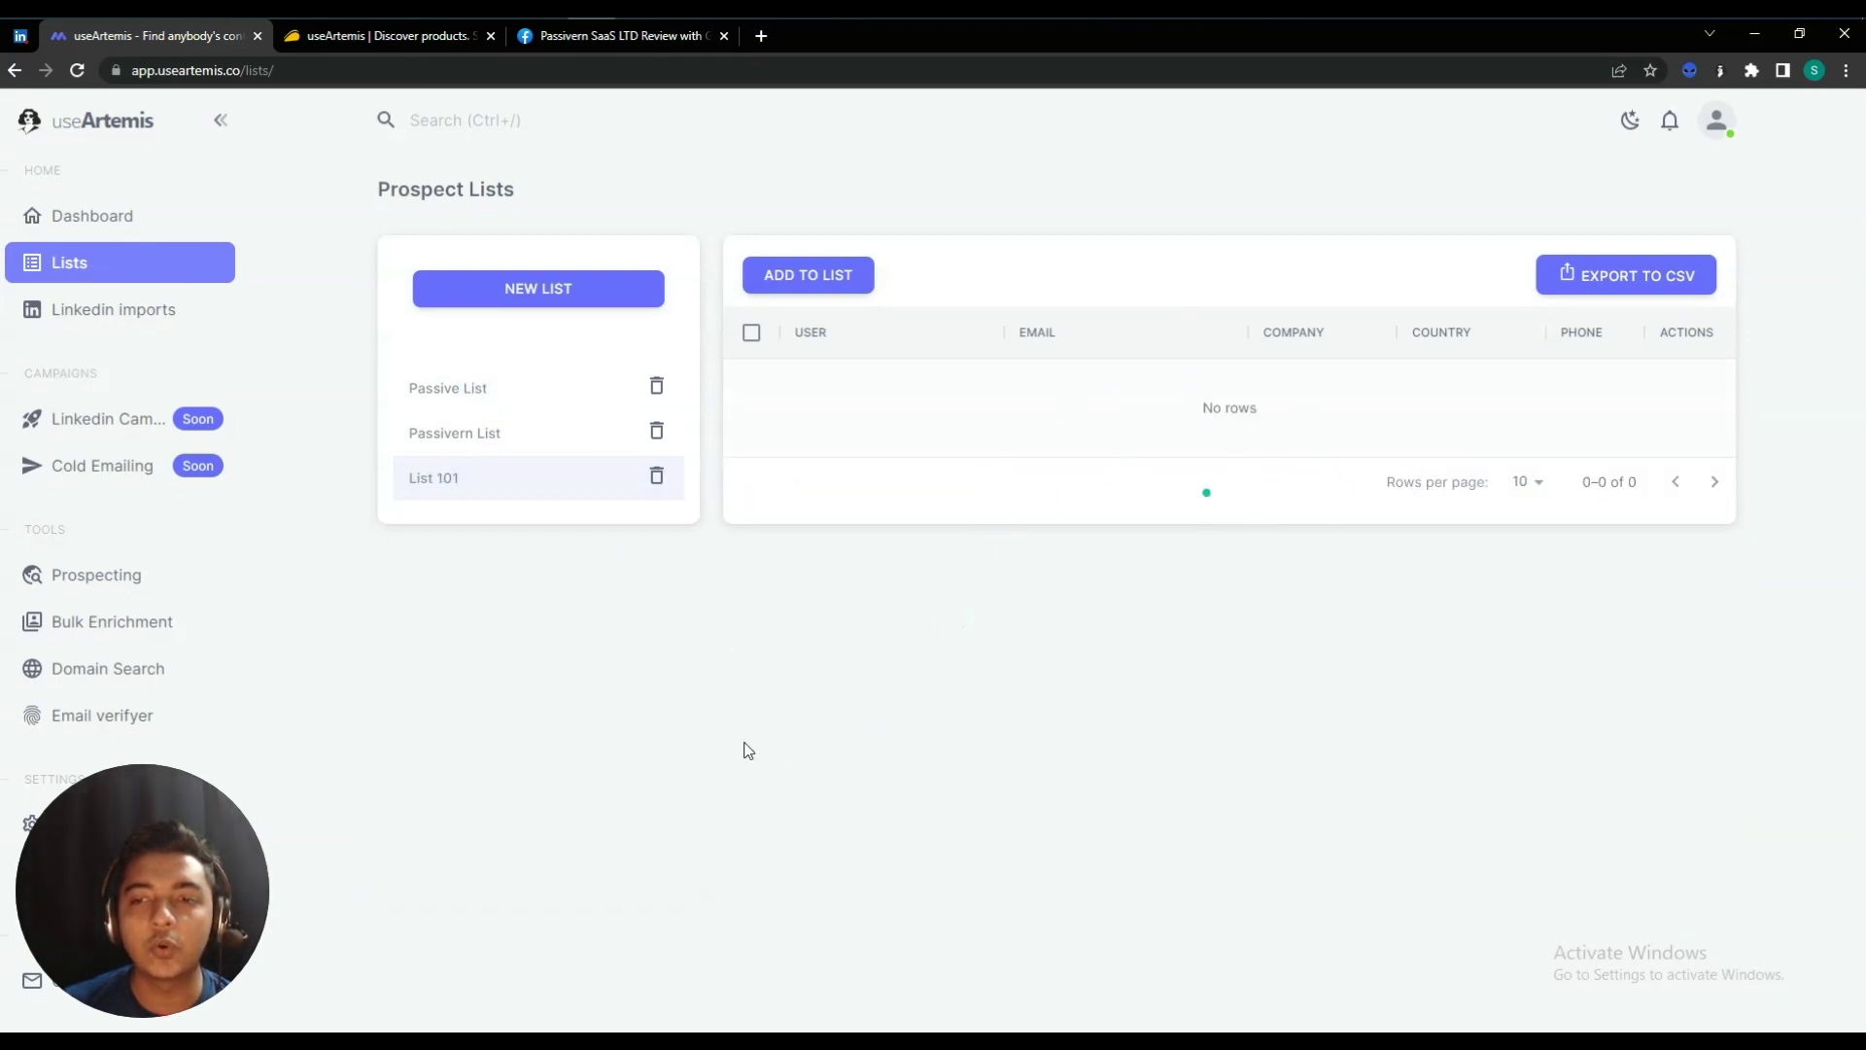
{"action": "left_click_drag", "start_coordinate": [160, 953], "coordinate": [1656, 848]}
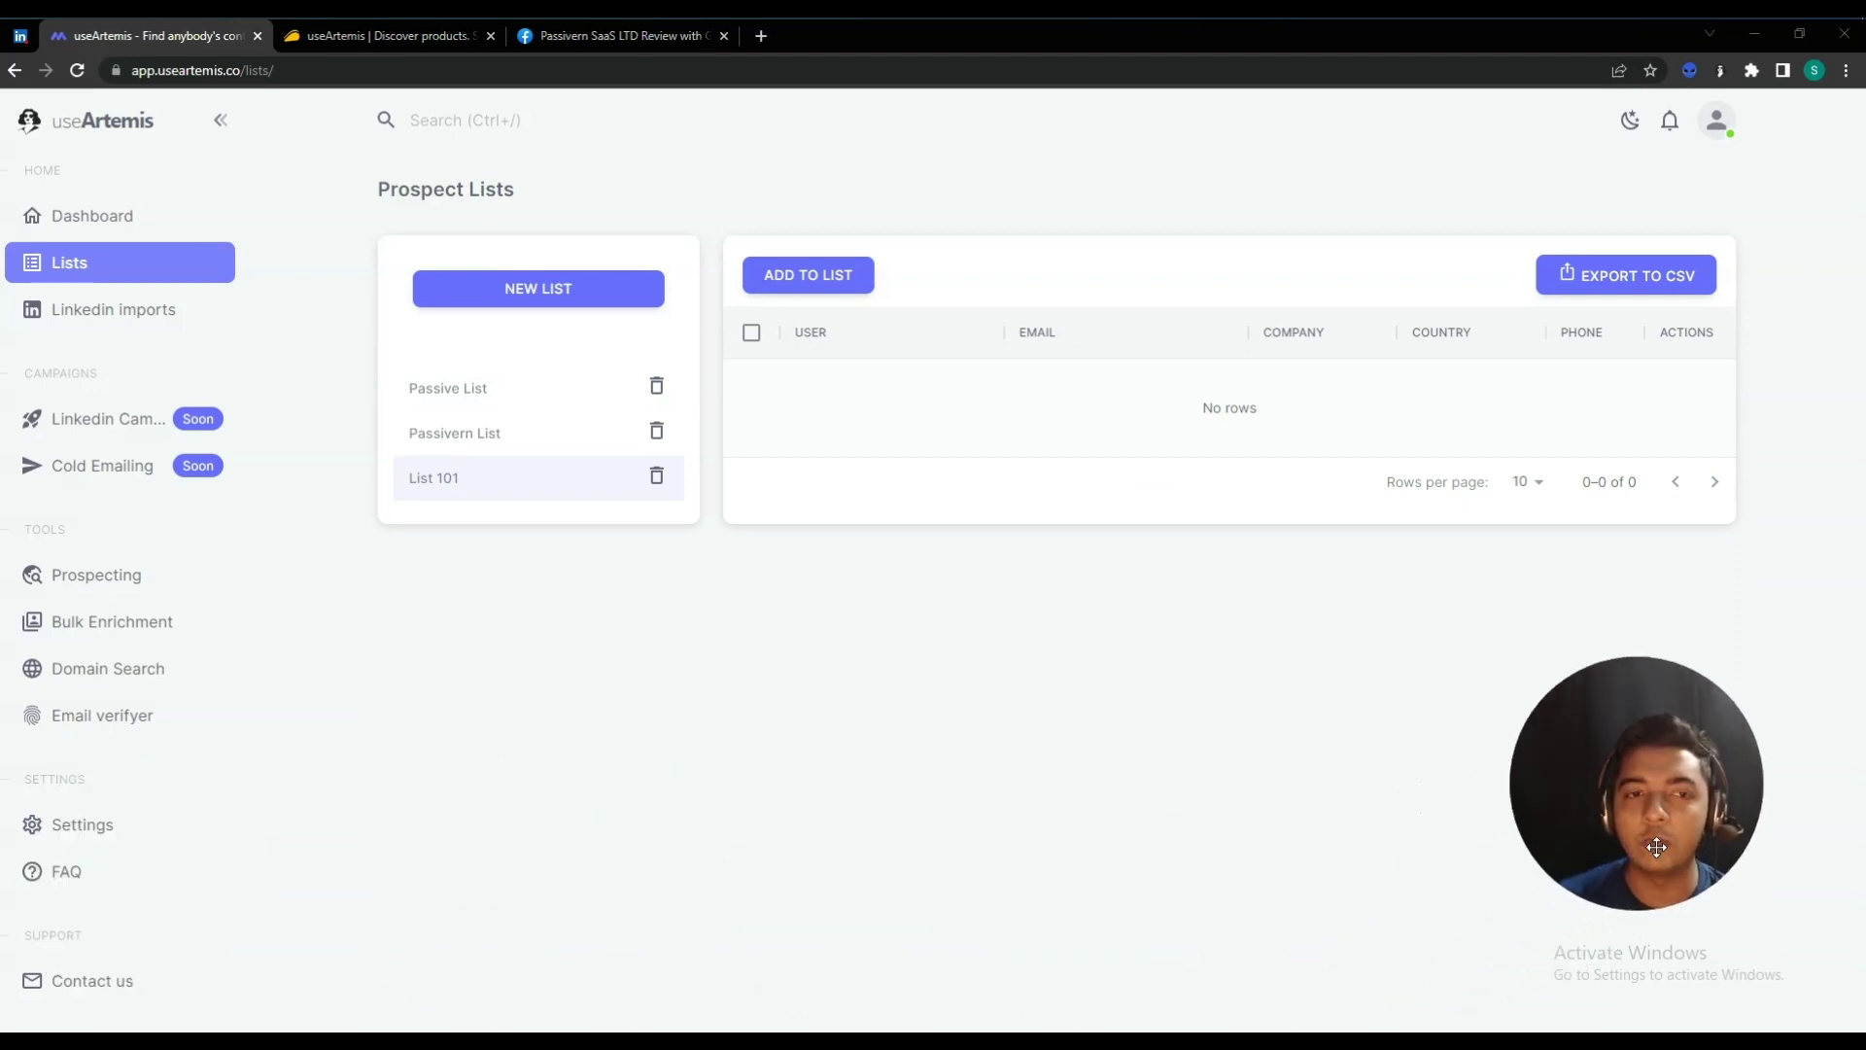
- View the LinkedIn import lists page, check the LinkedIn feed, and return to useArtemis
{"action": "left_click", "coordinate": [108, 313]}
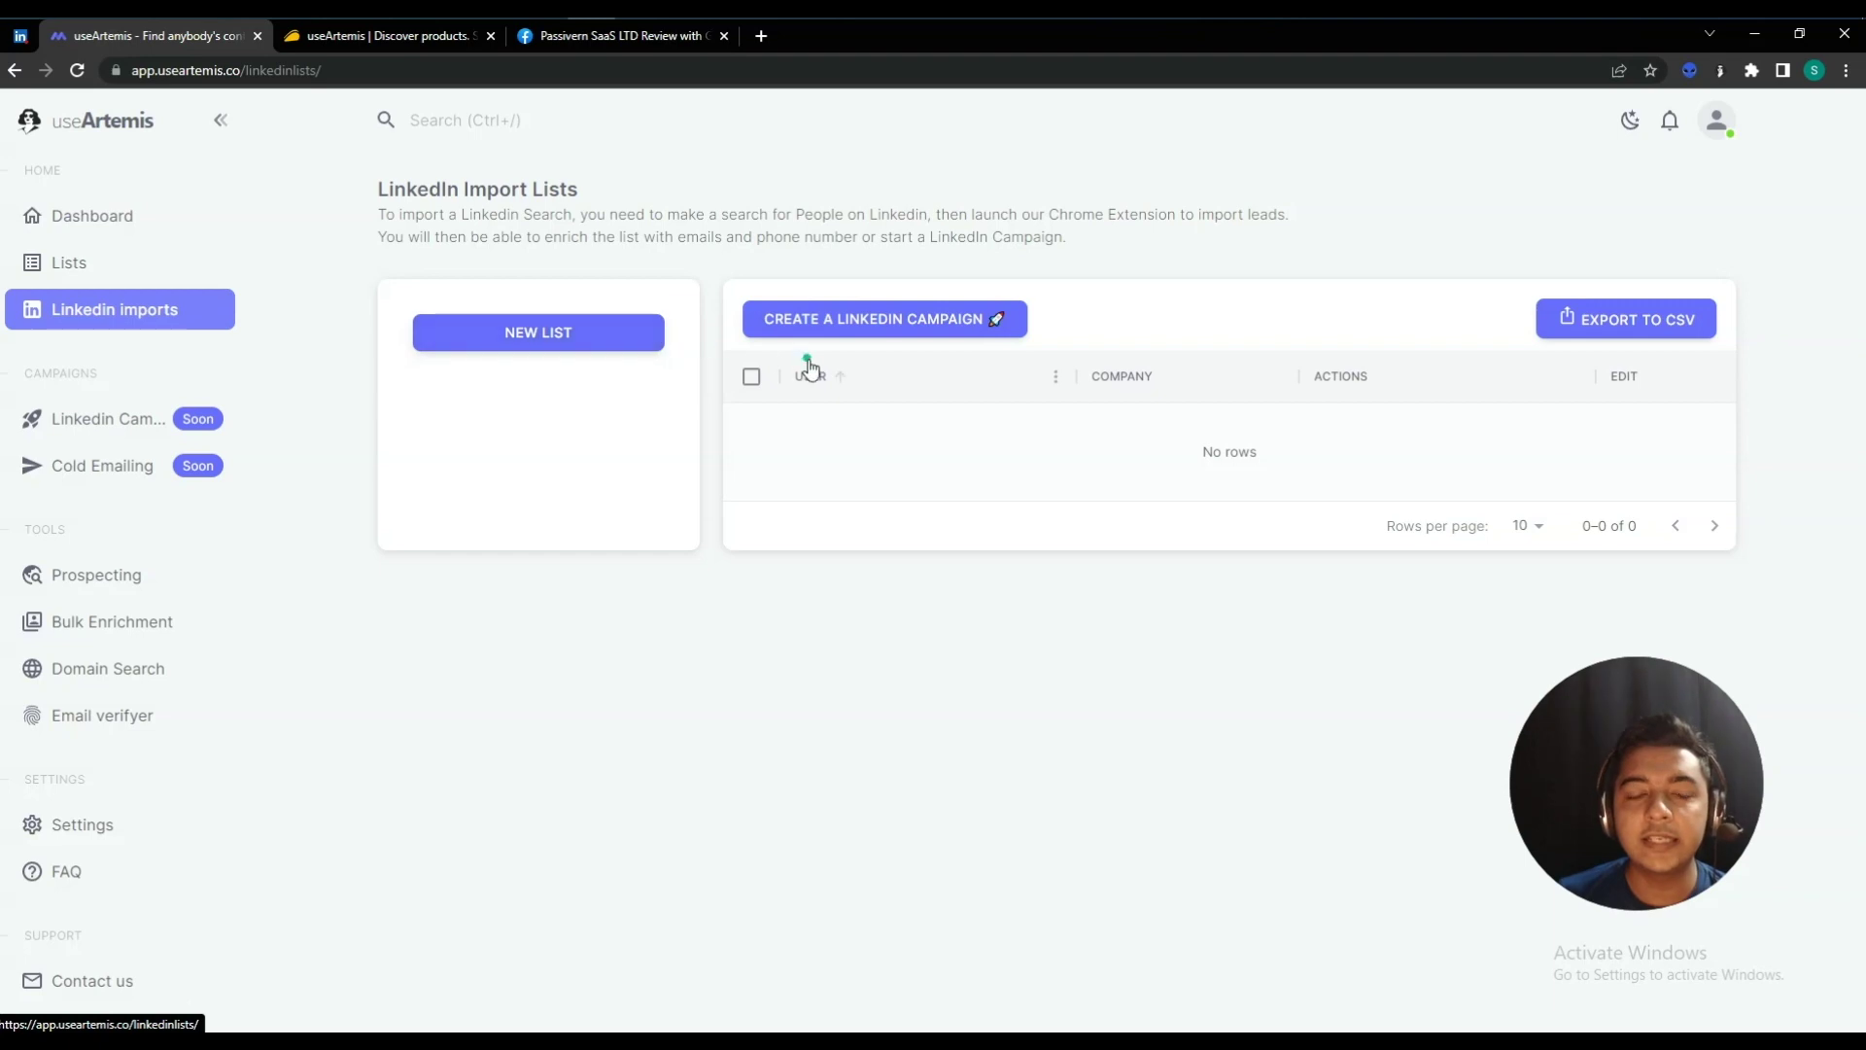
{"action": "left_click", "coordinate": [19, 35]}
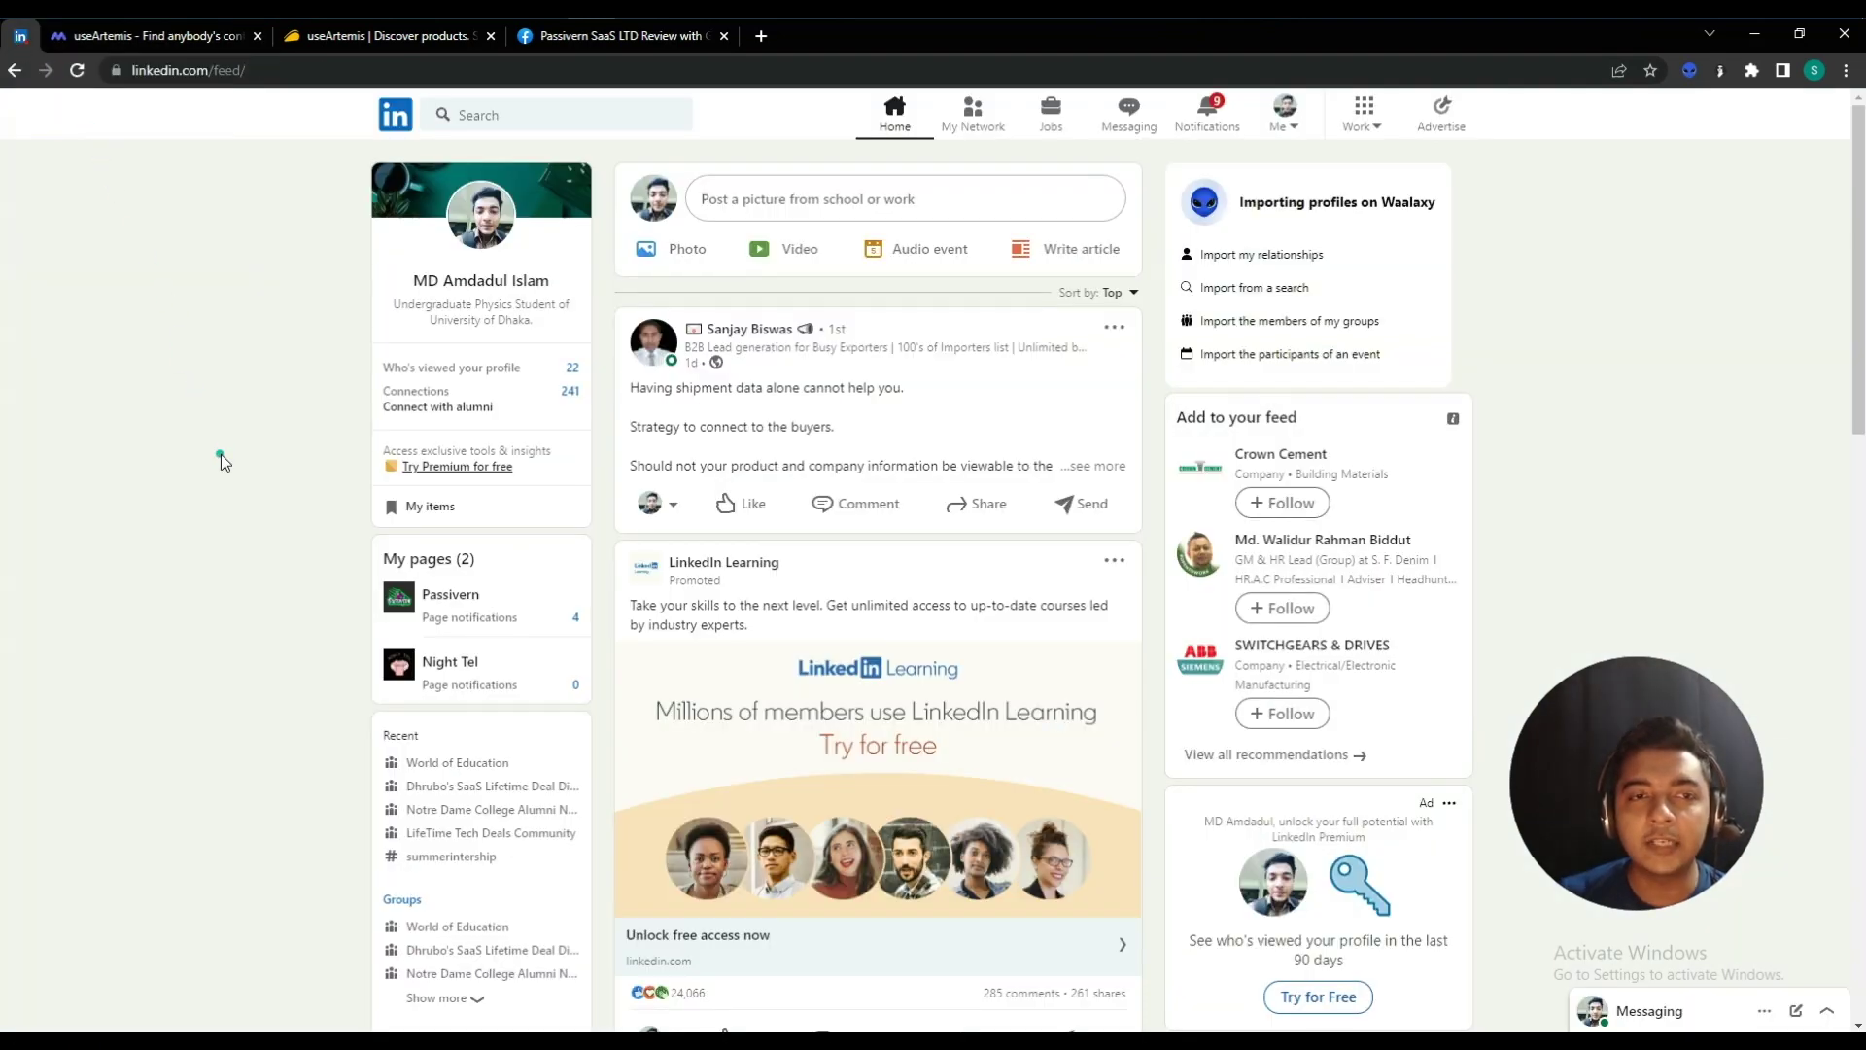
{"action": "left_click", "coordinate": [229, 43]}
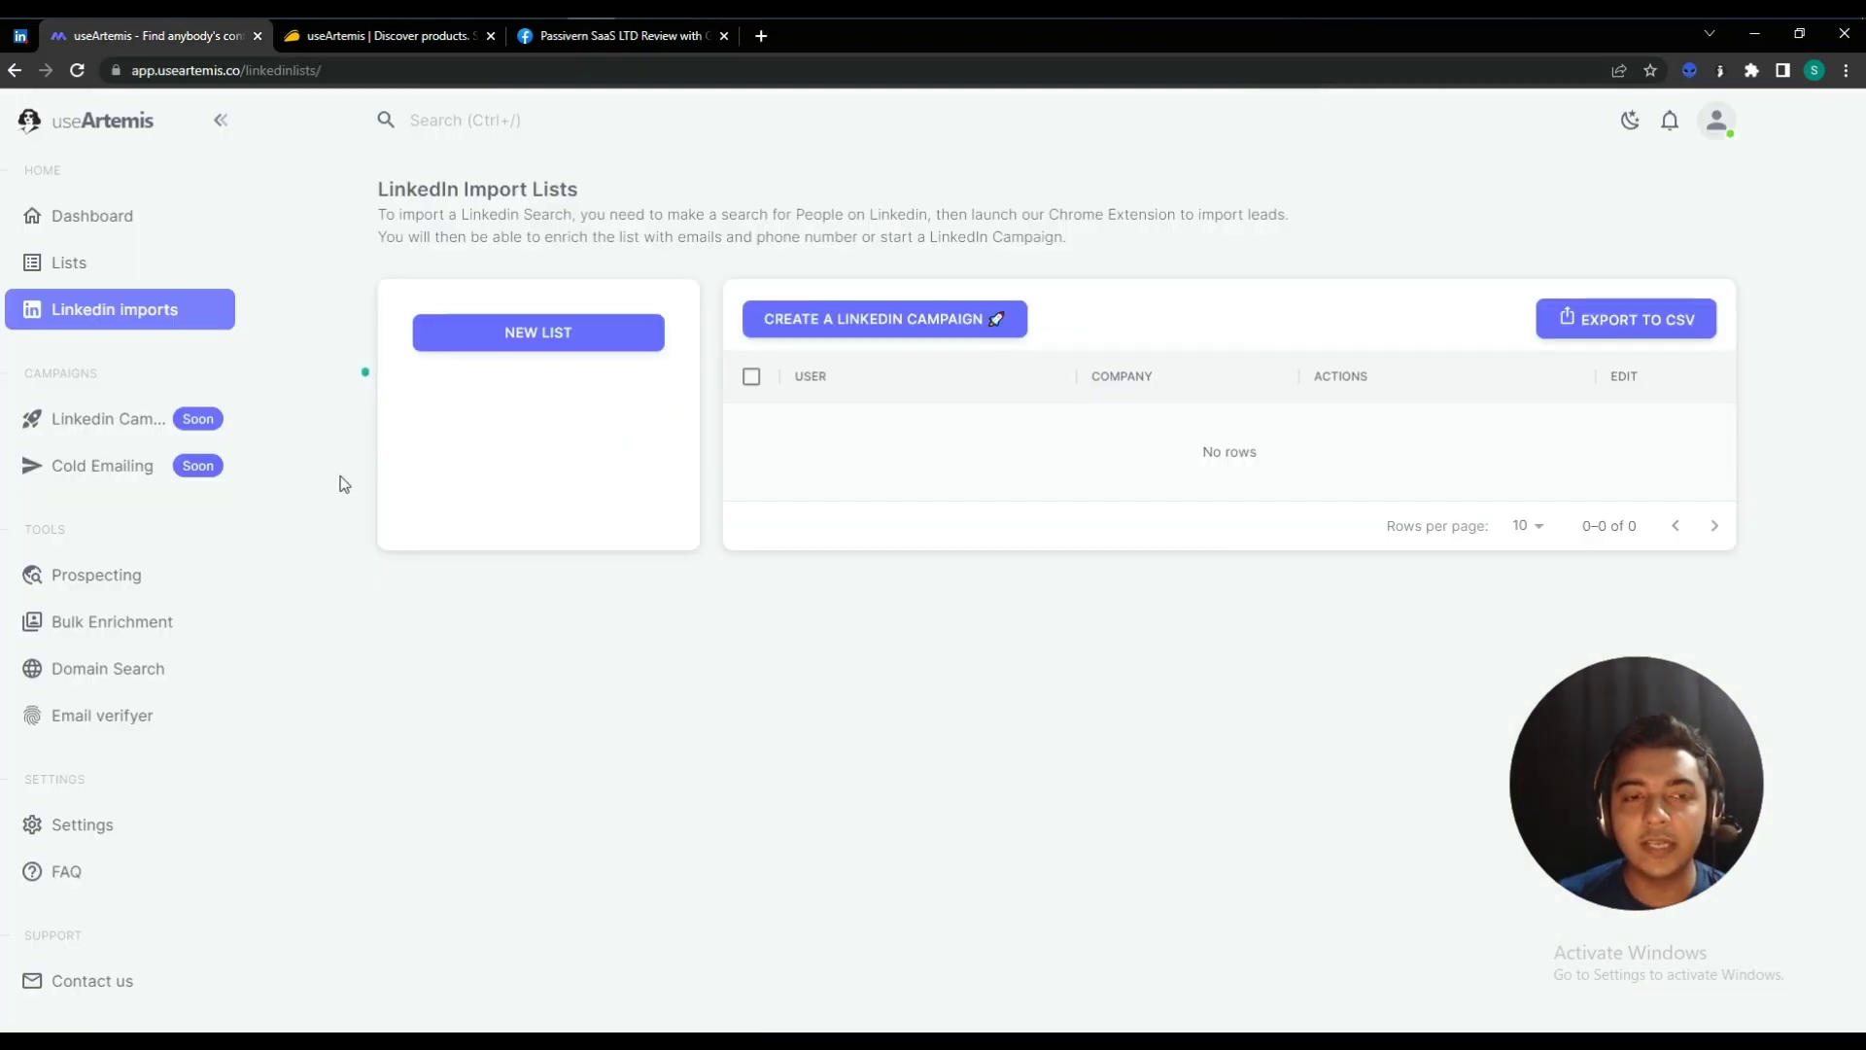
- Check the availability notice for LinkedIn campaigns and return to the LinkedIn import lists
{"action": "left_click", "coordinate": [148, 420]}
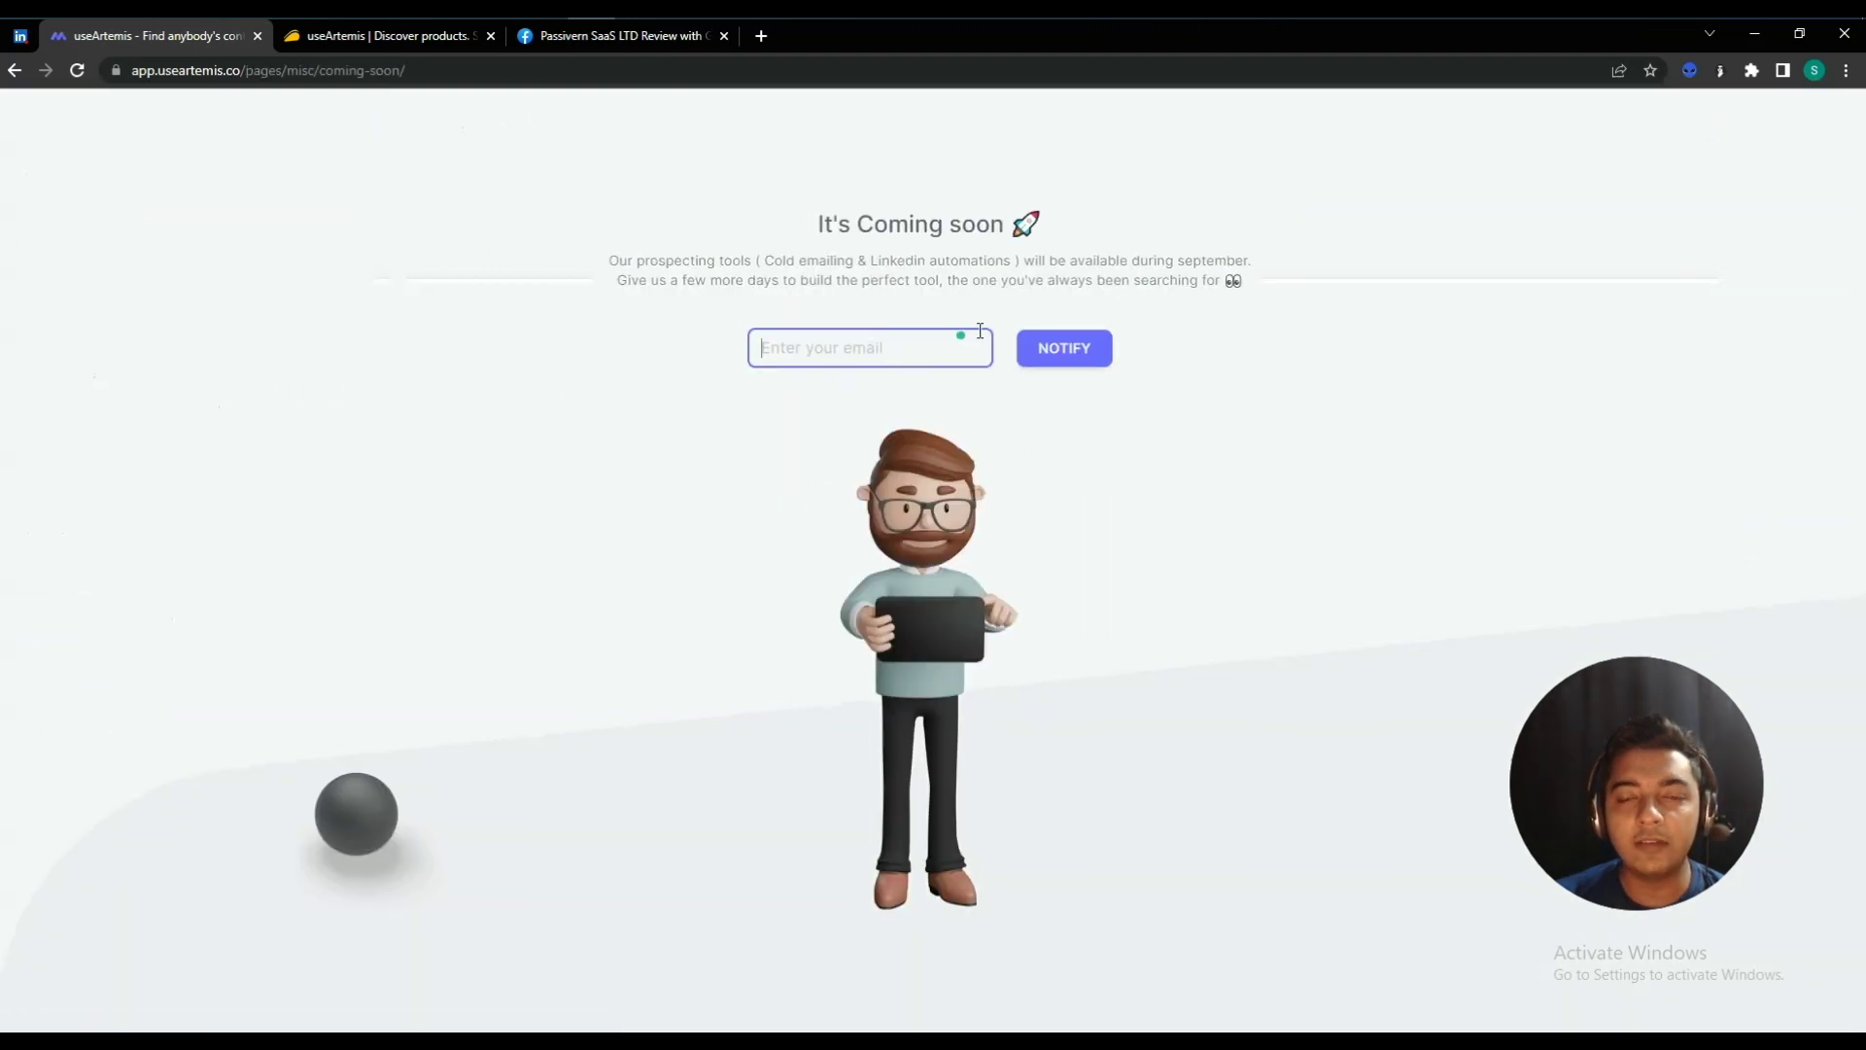
{"action": "left_click", "coordinate": [12, 71]}
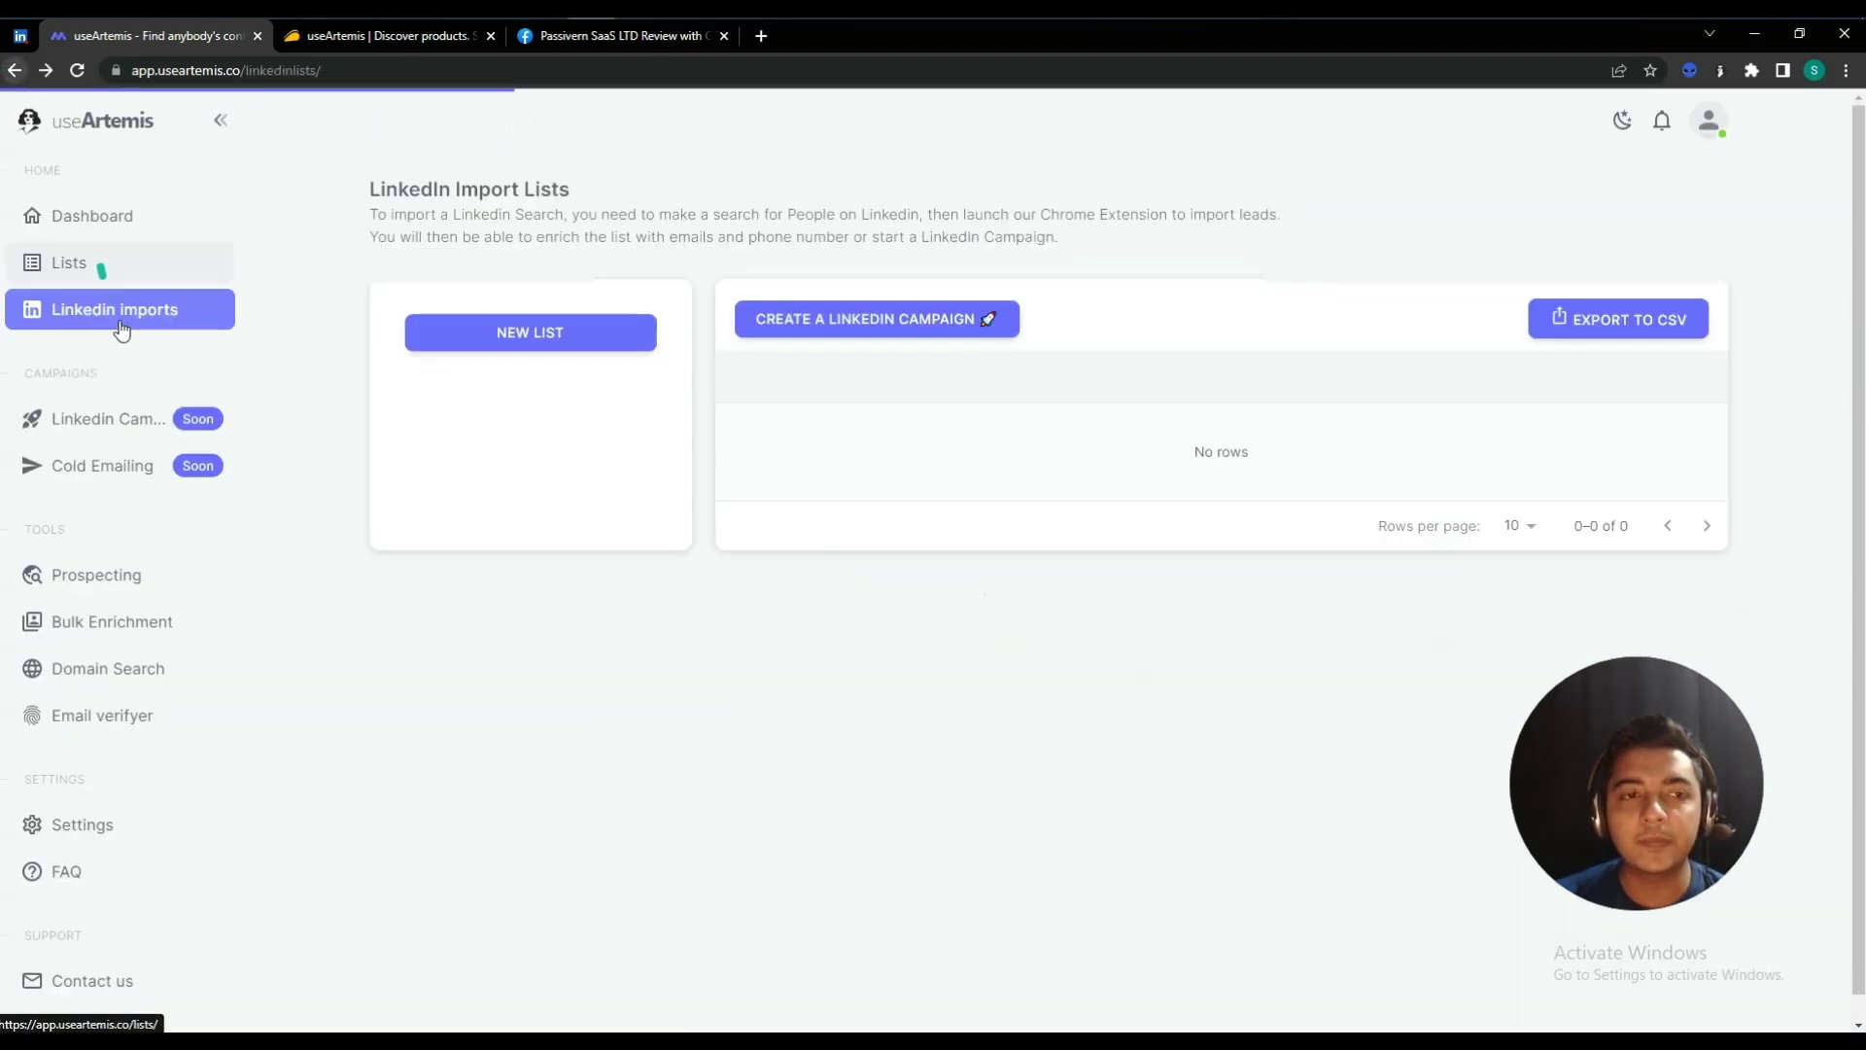
{"action": "left_click", "coordinate": [139, 432]}
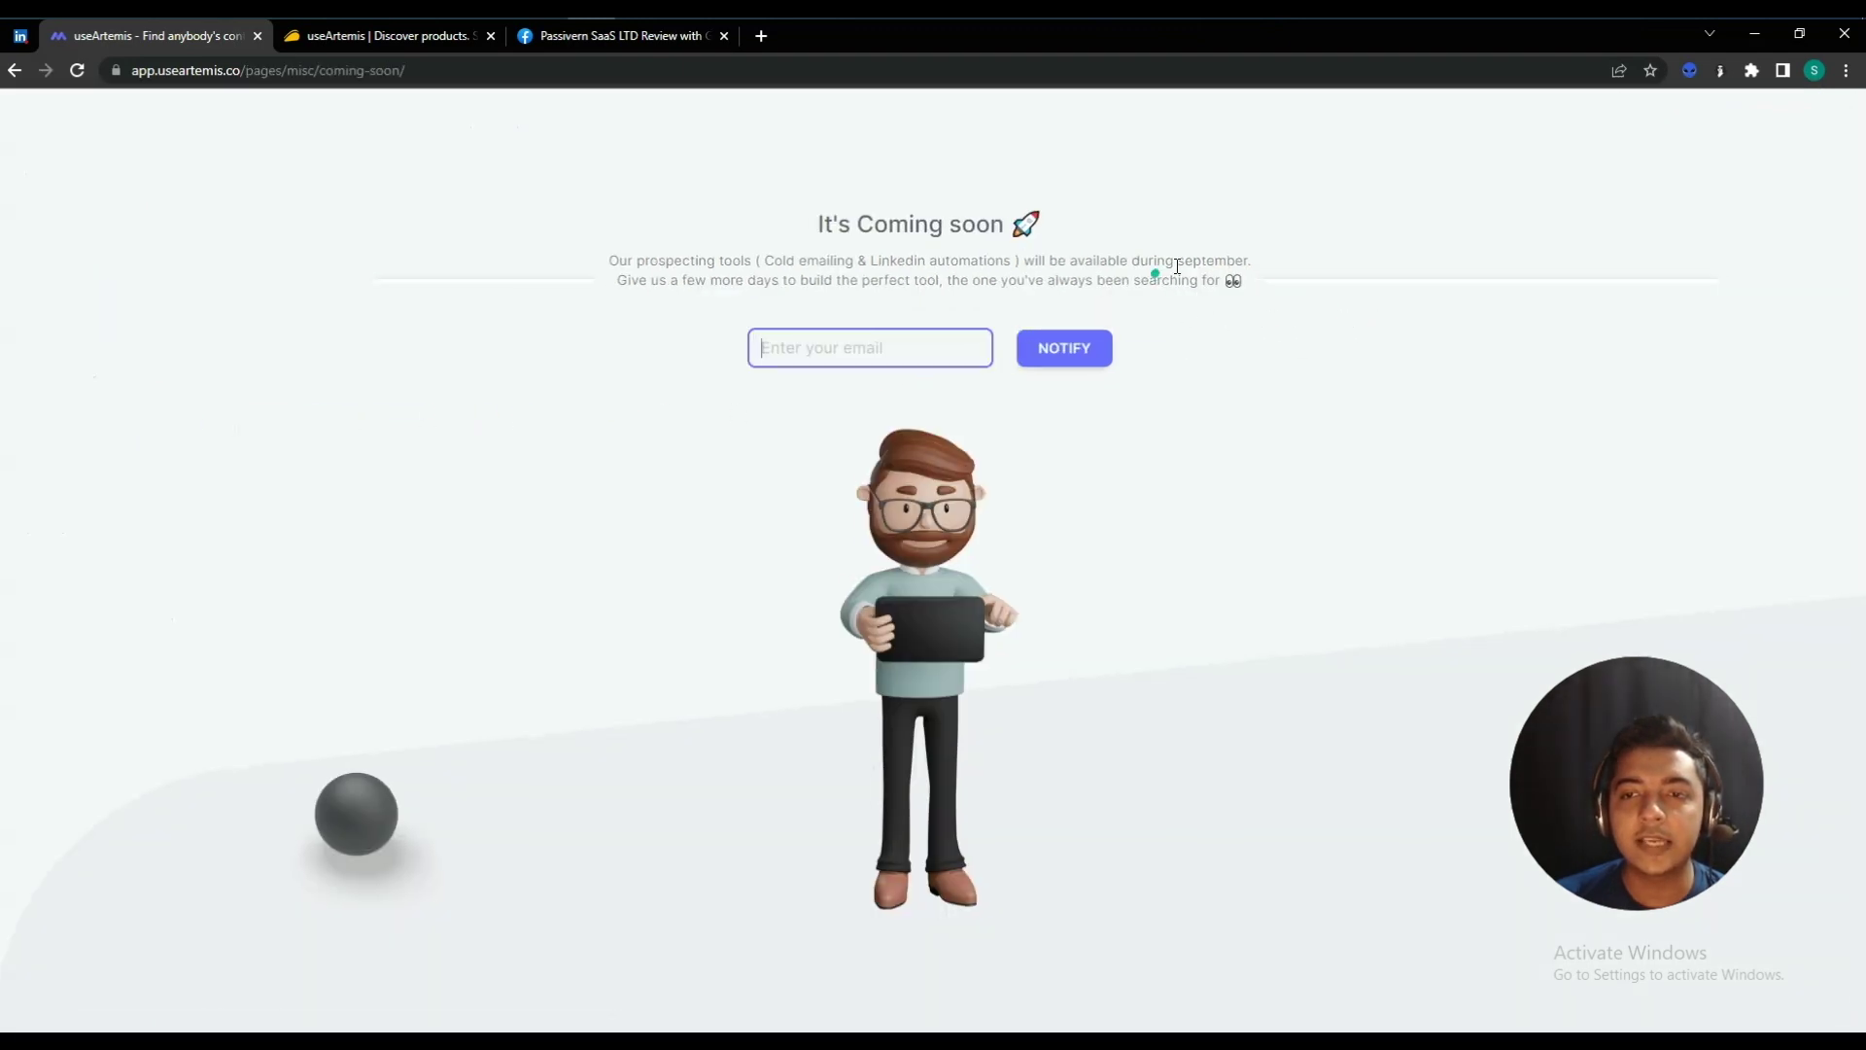
{"action": "left_click_drag", "start_coordinate": [1150, 257], "coordinate": [1269, 272]}
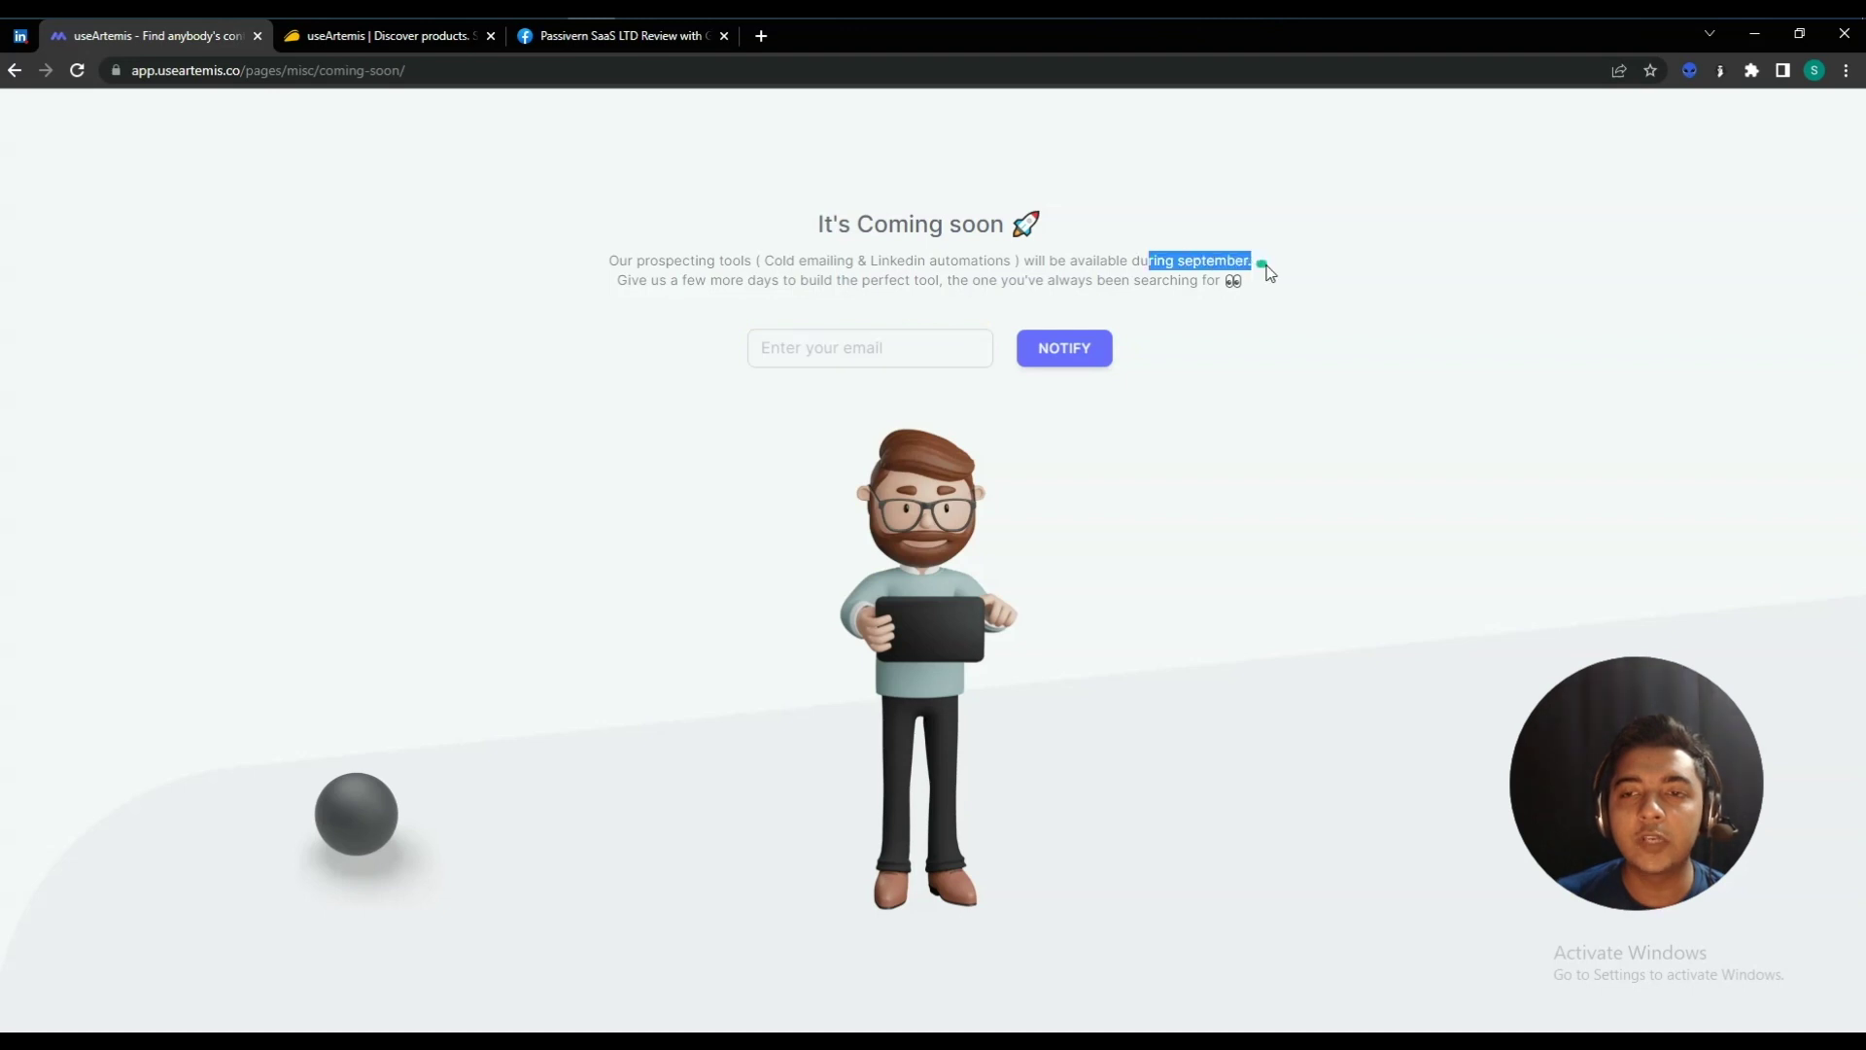
{"action": "left_click", "coordinate": [15, 70]}
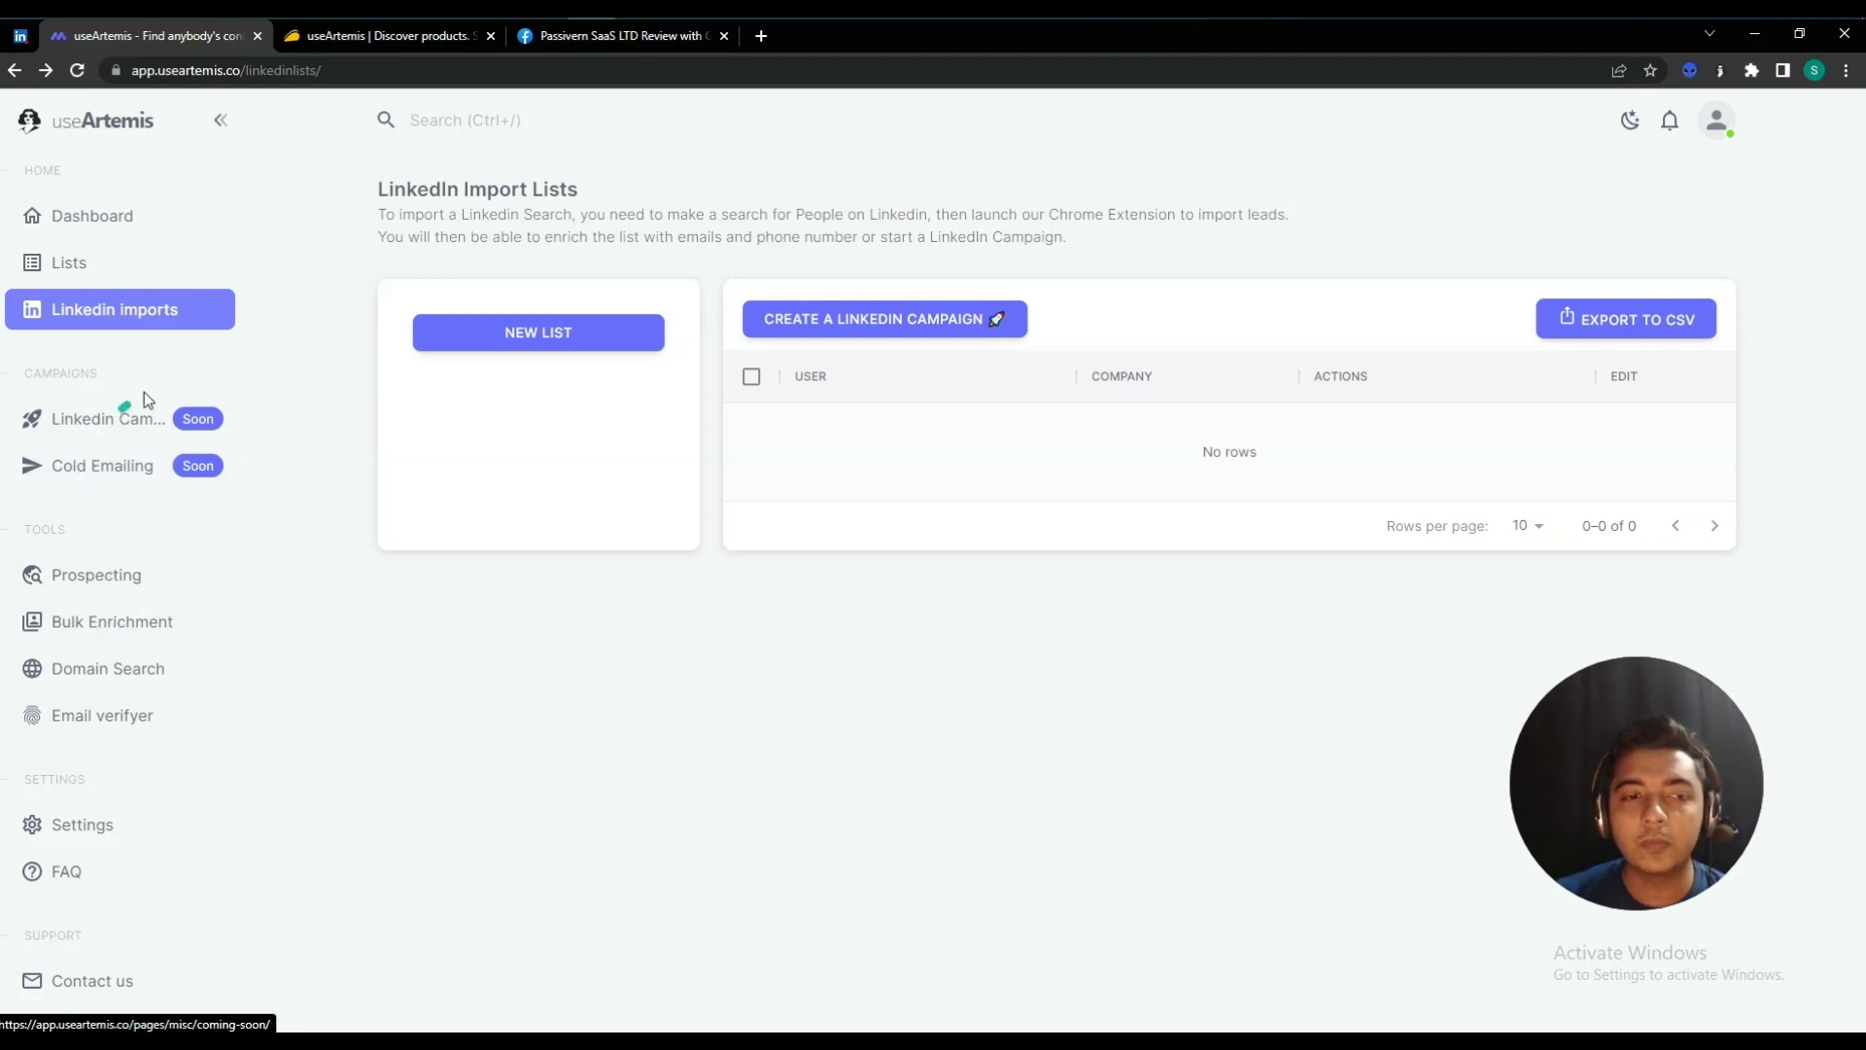
{"action": "left_click", "coordinate": [95, 313]}
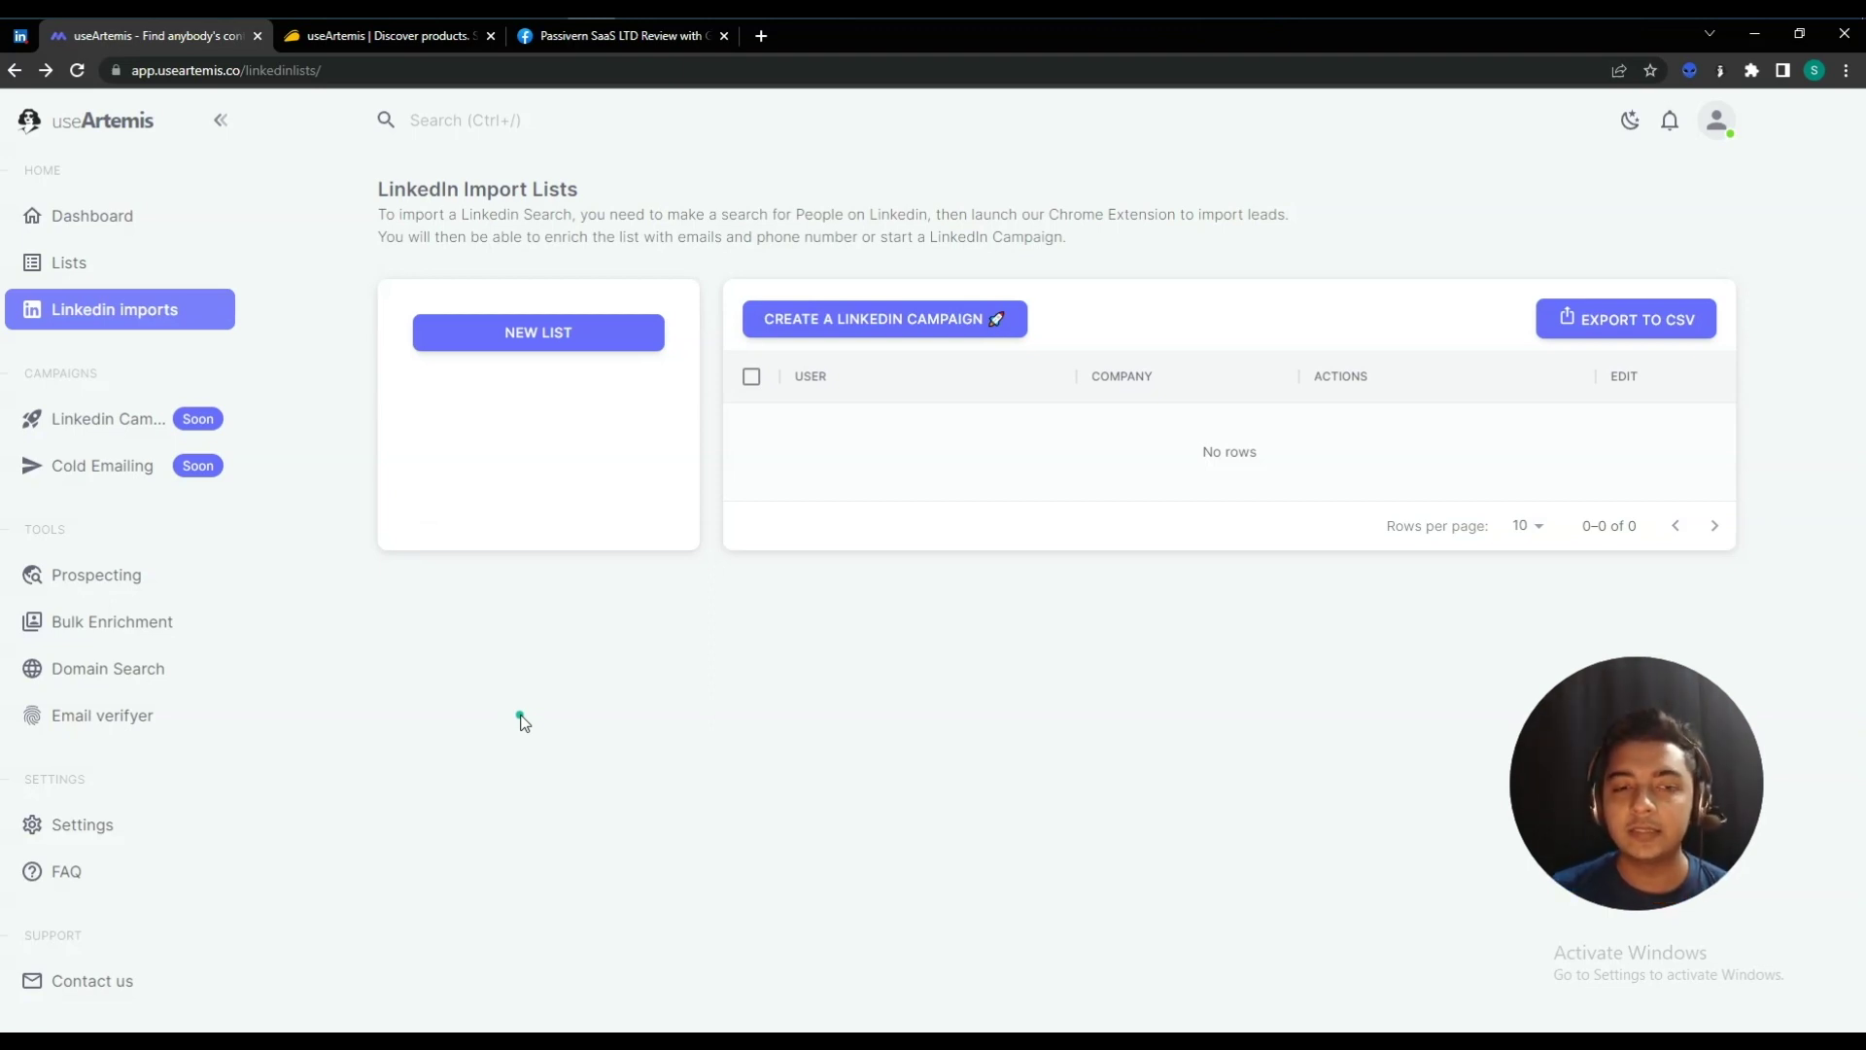
- Search for prospects in the United States with industry Marketing, company name Semrush and company country United States
{"action": "left_click", "coordinate": [112, 583]}
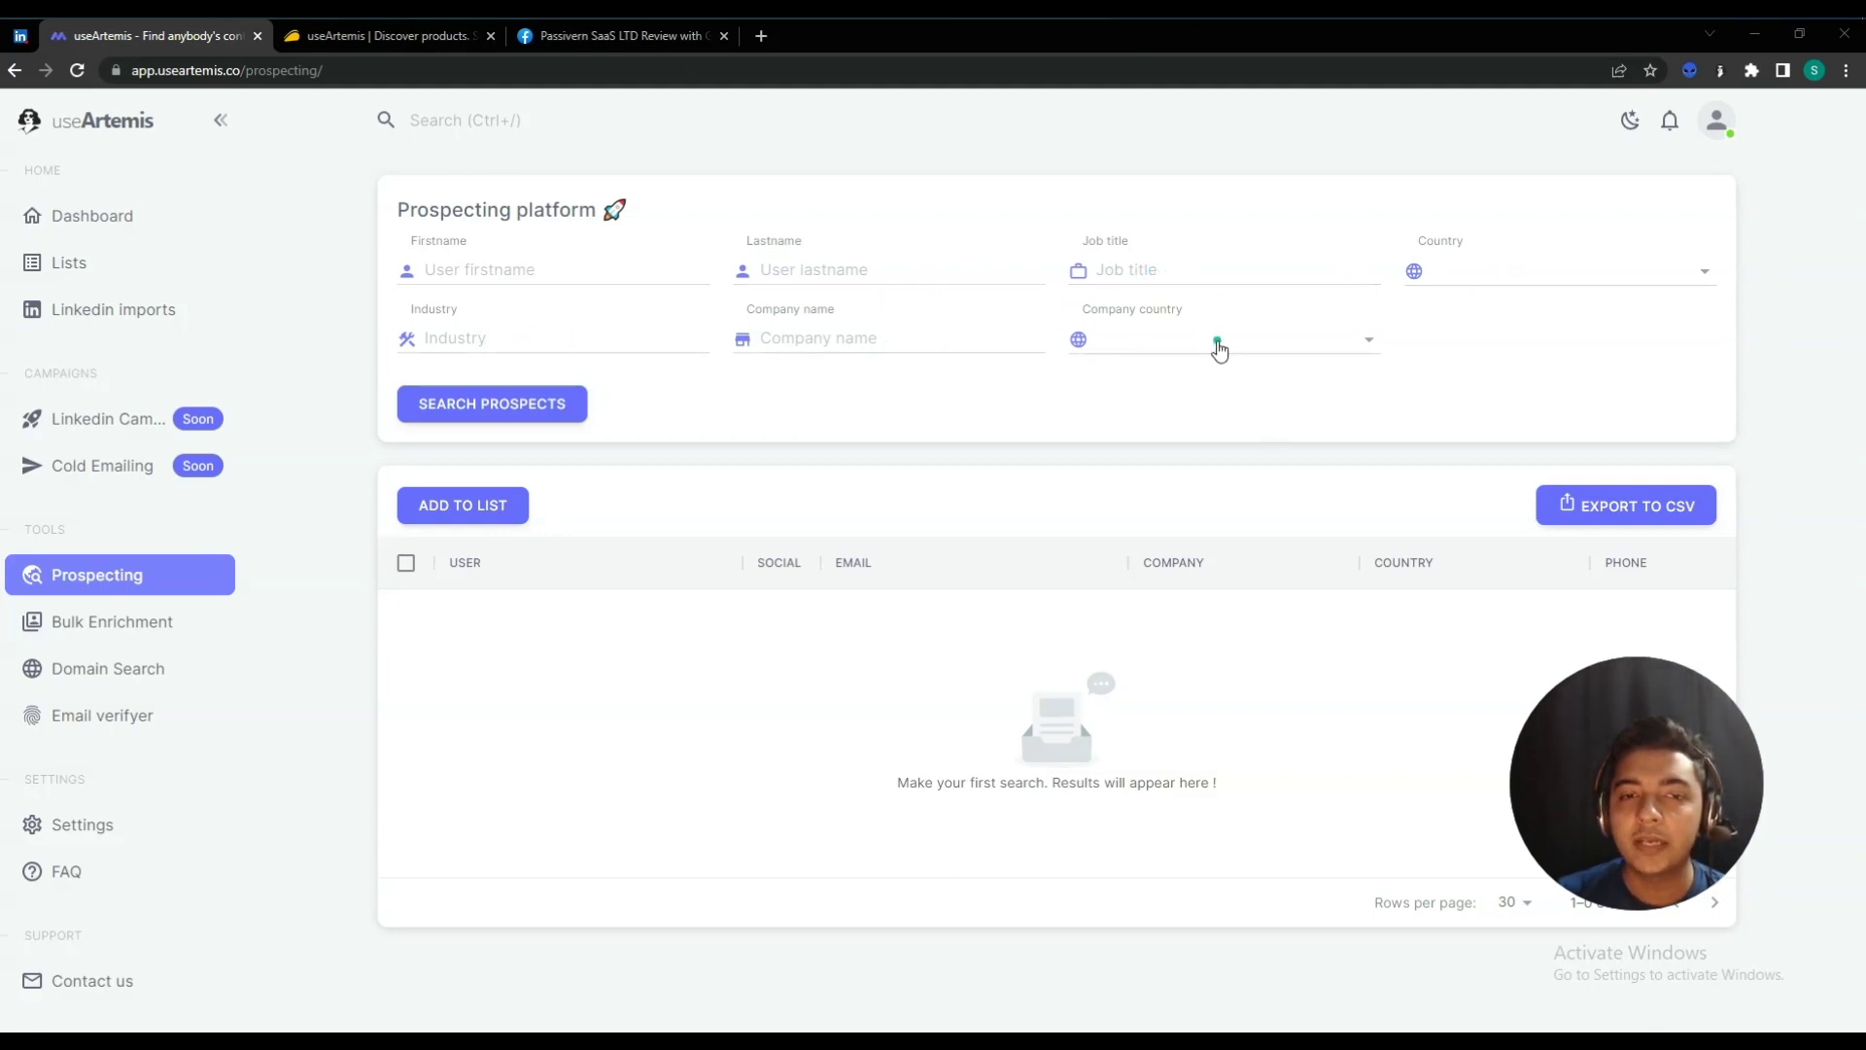
{"action": "left_click", "coordinate": [1463, 275]}
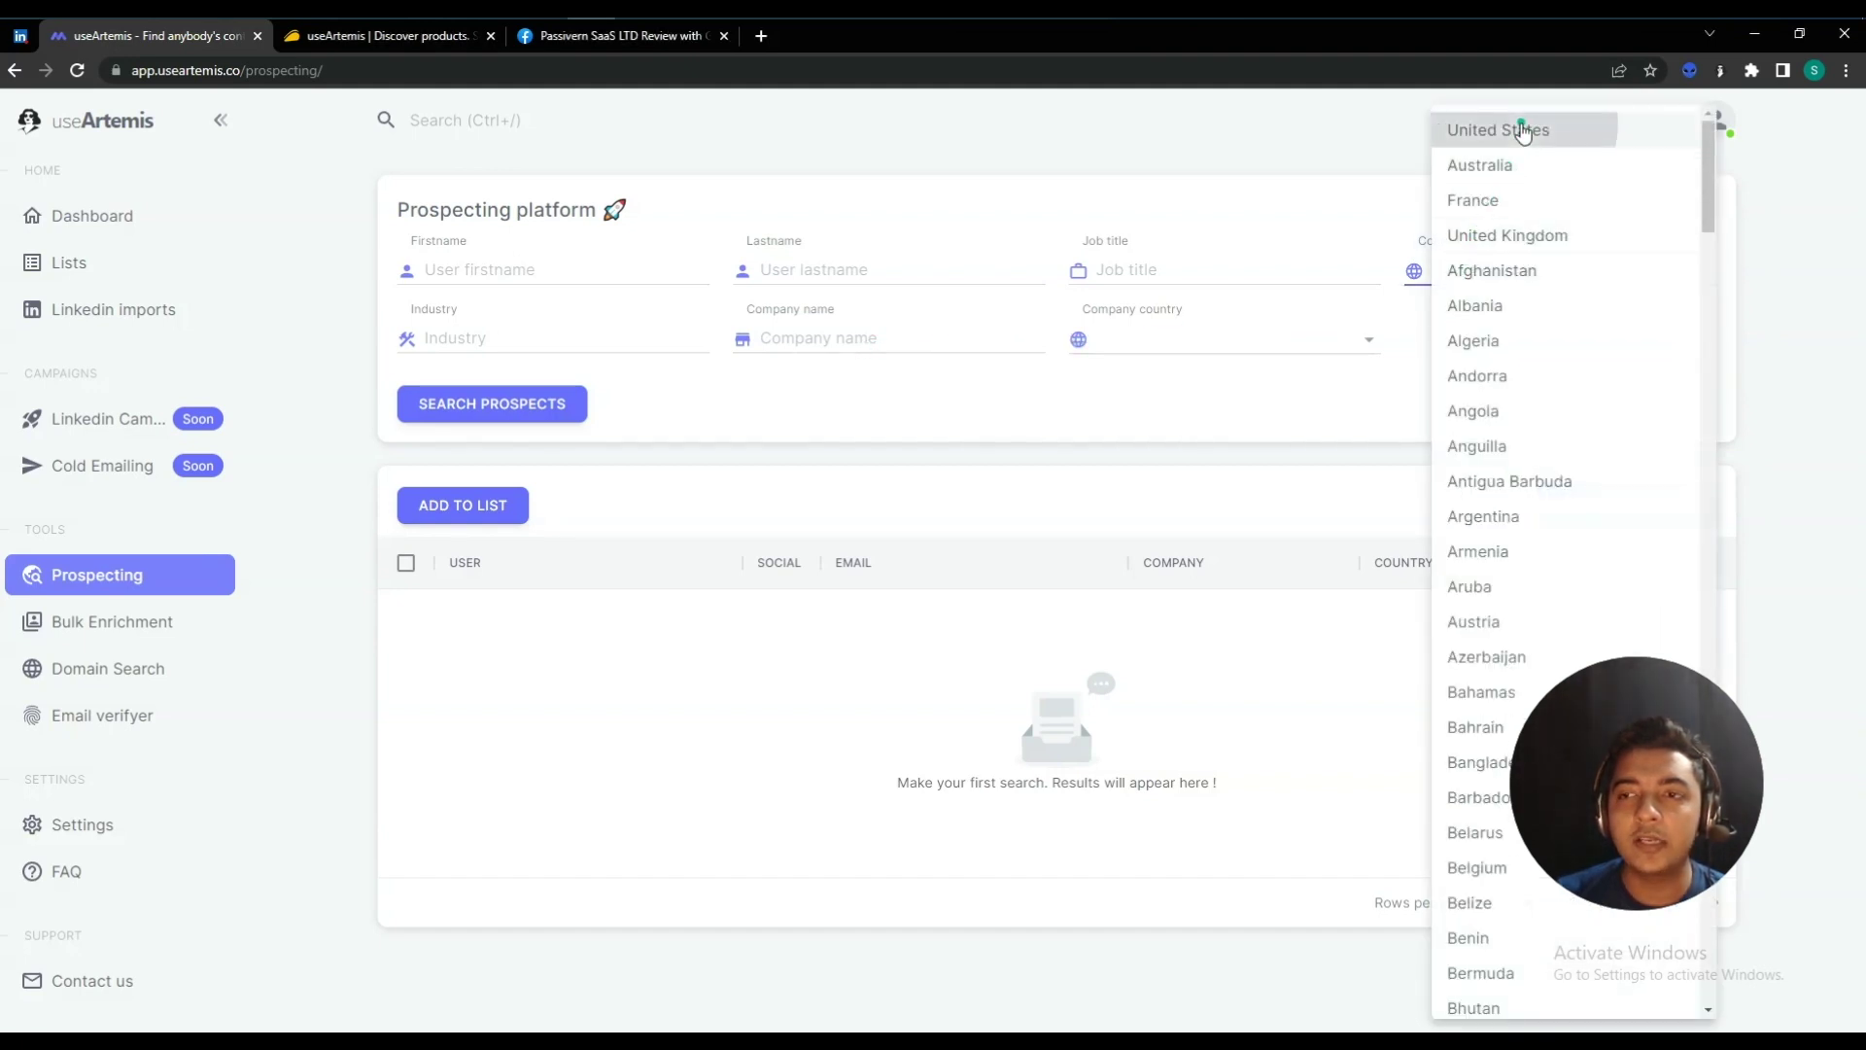
{"action": "left_click", "coordinate": [1523, 131]}
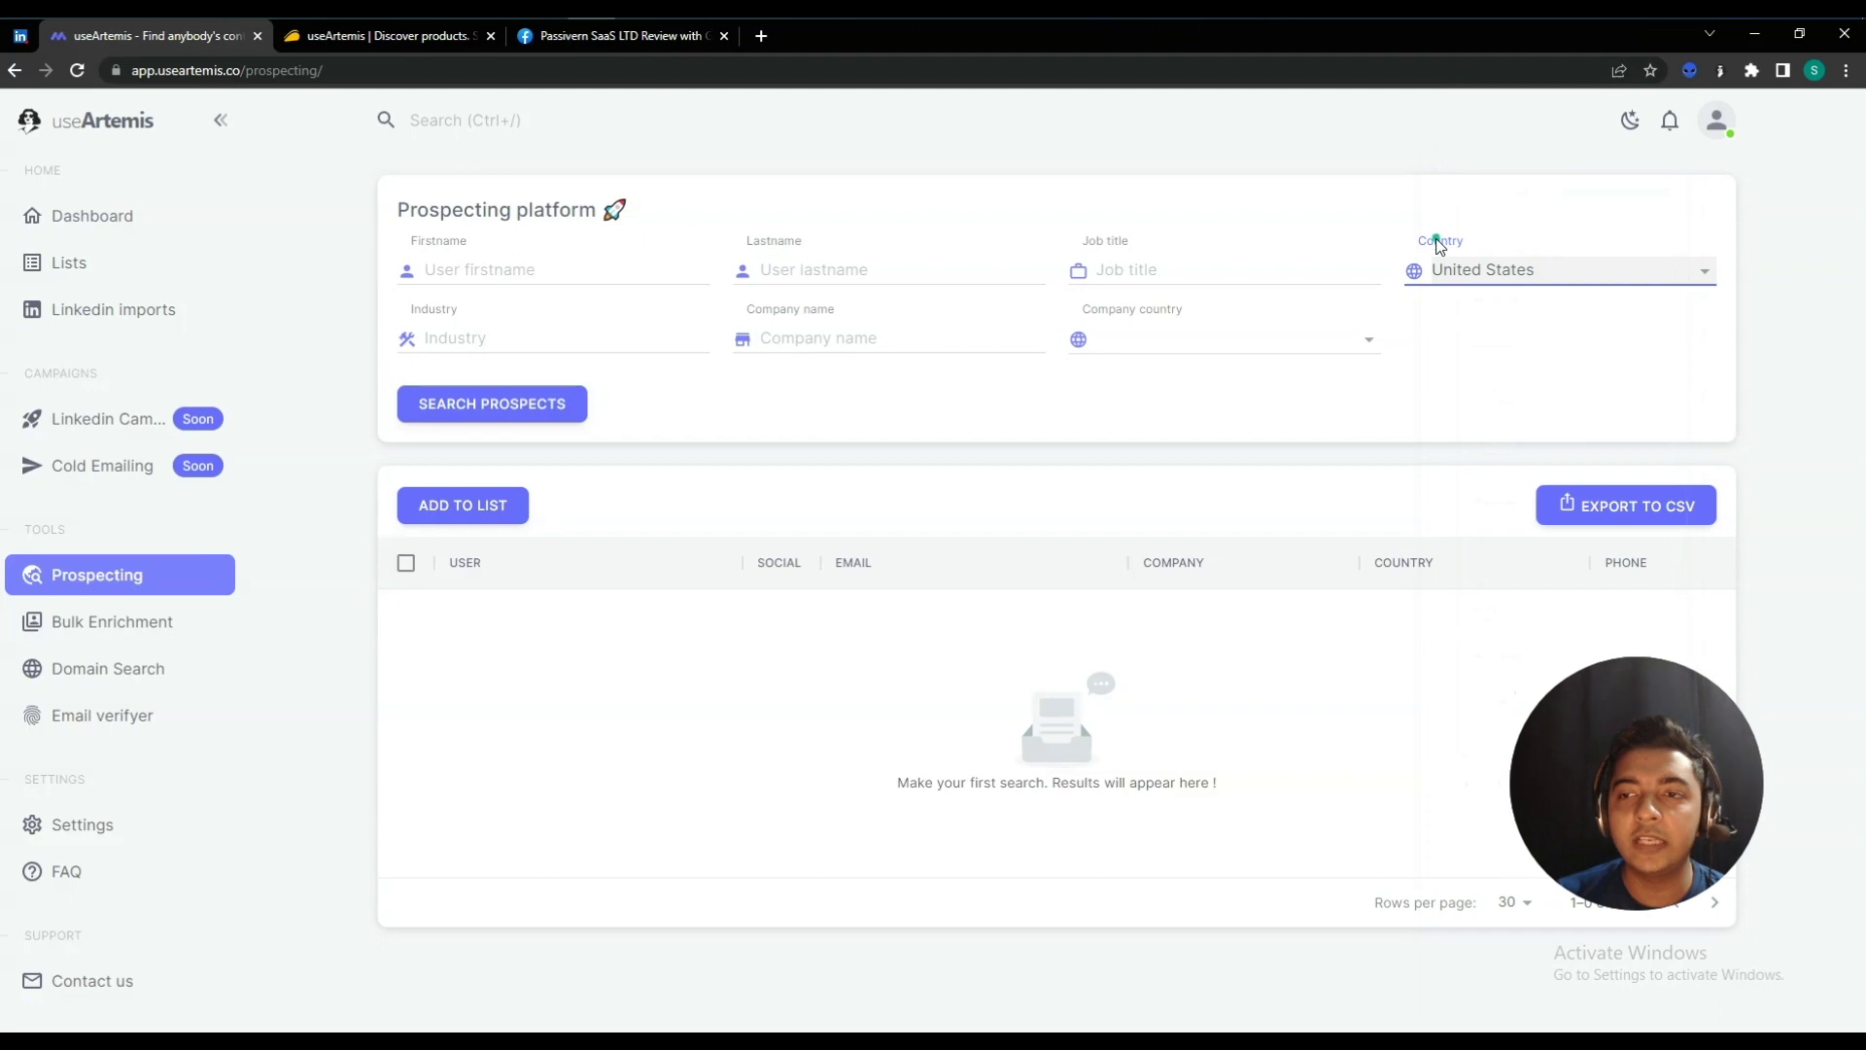
{"action": "left_click", "coordinate": [481, 347]}
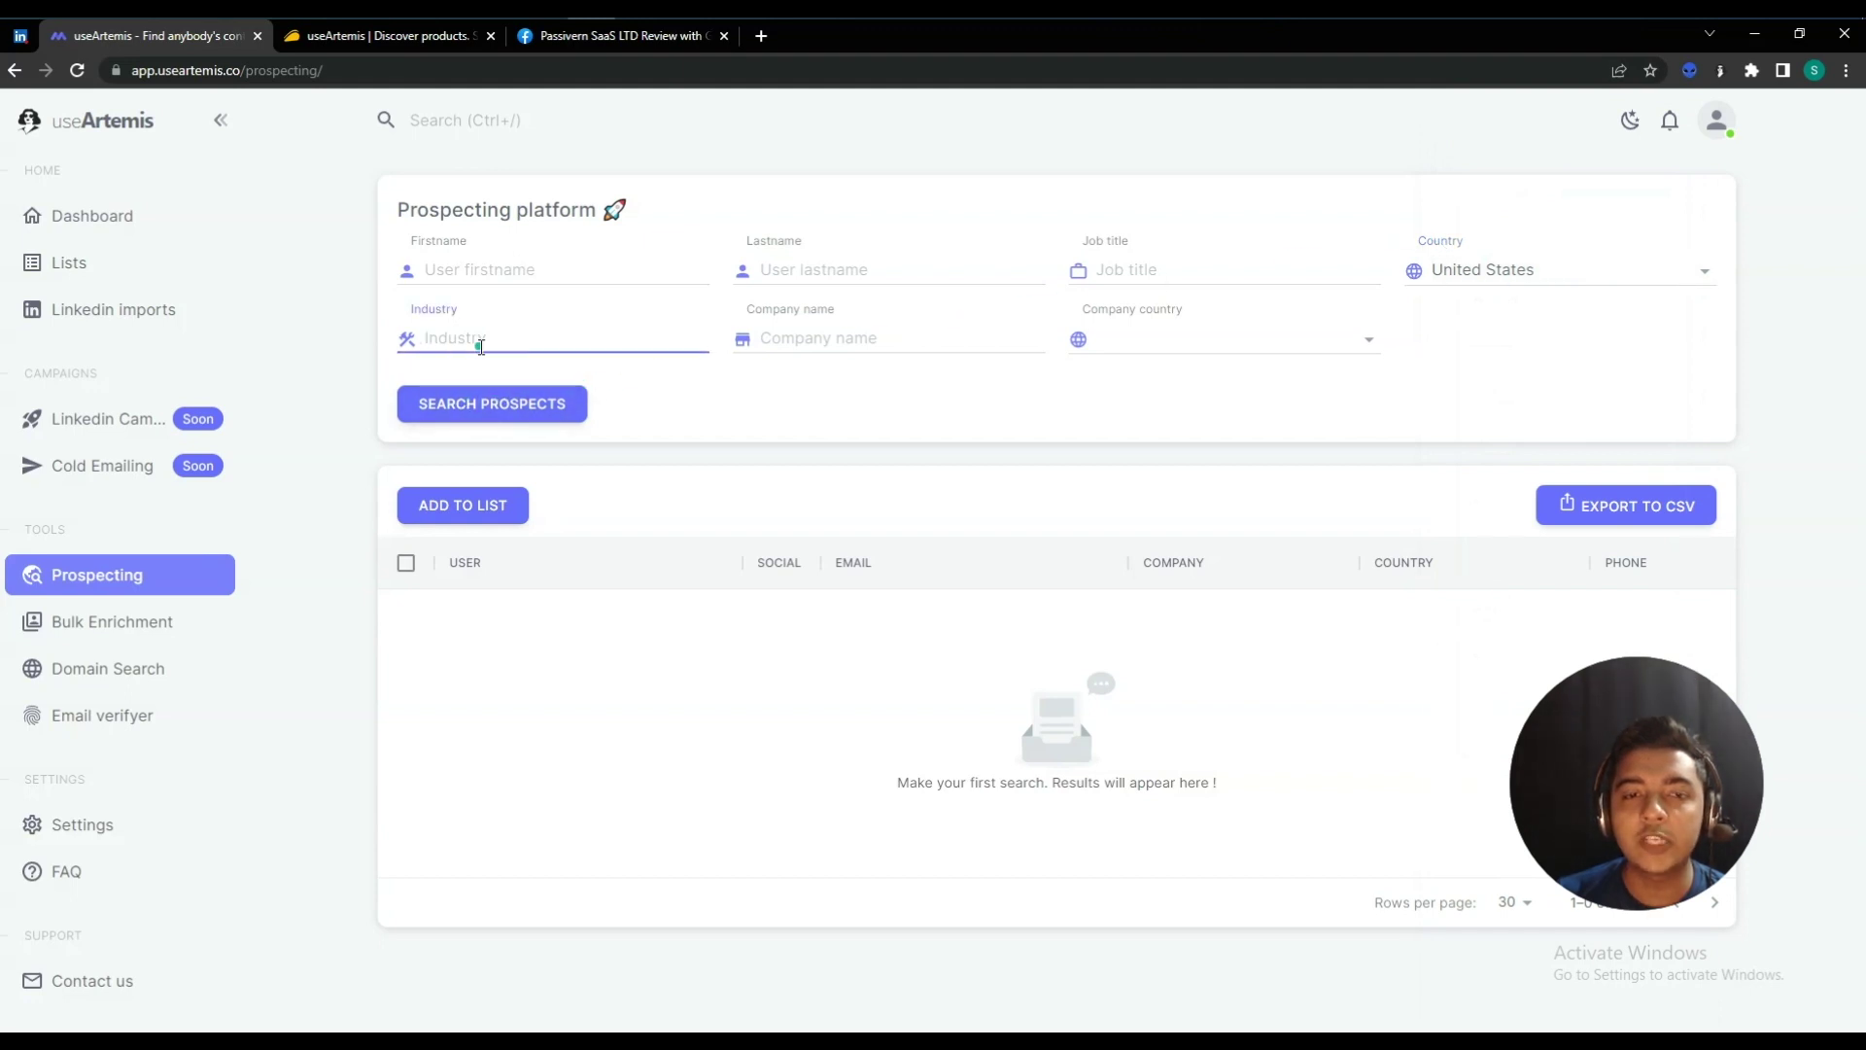
{"action": "type", "text": "Marketing"}
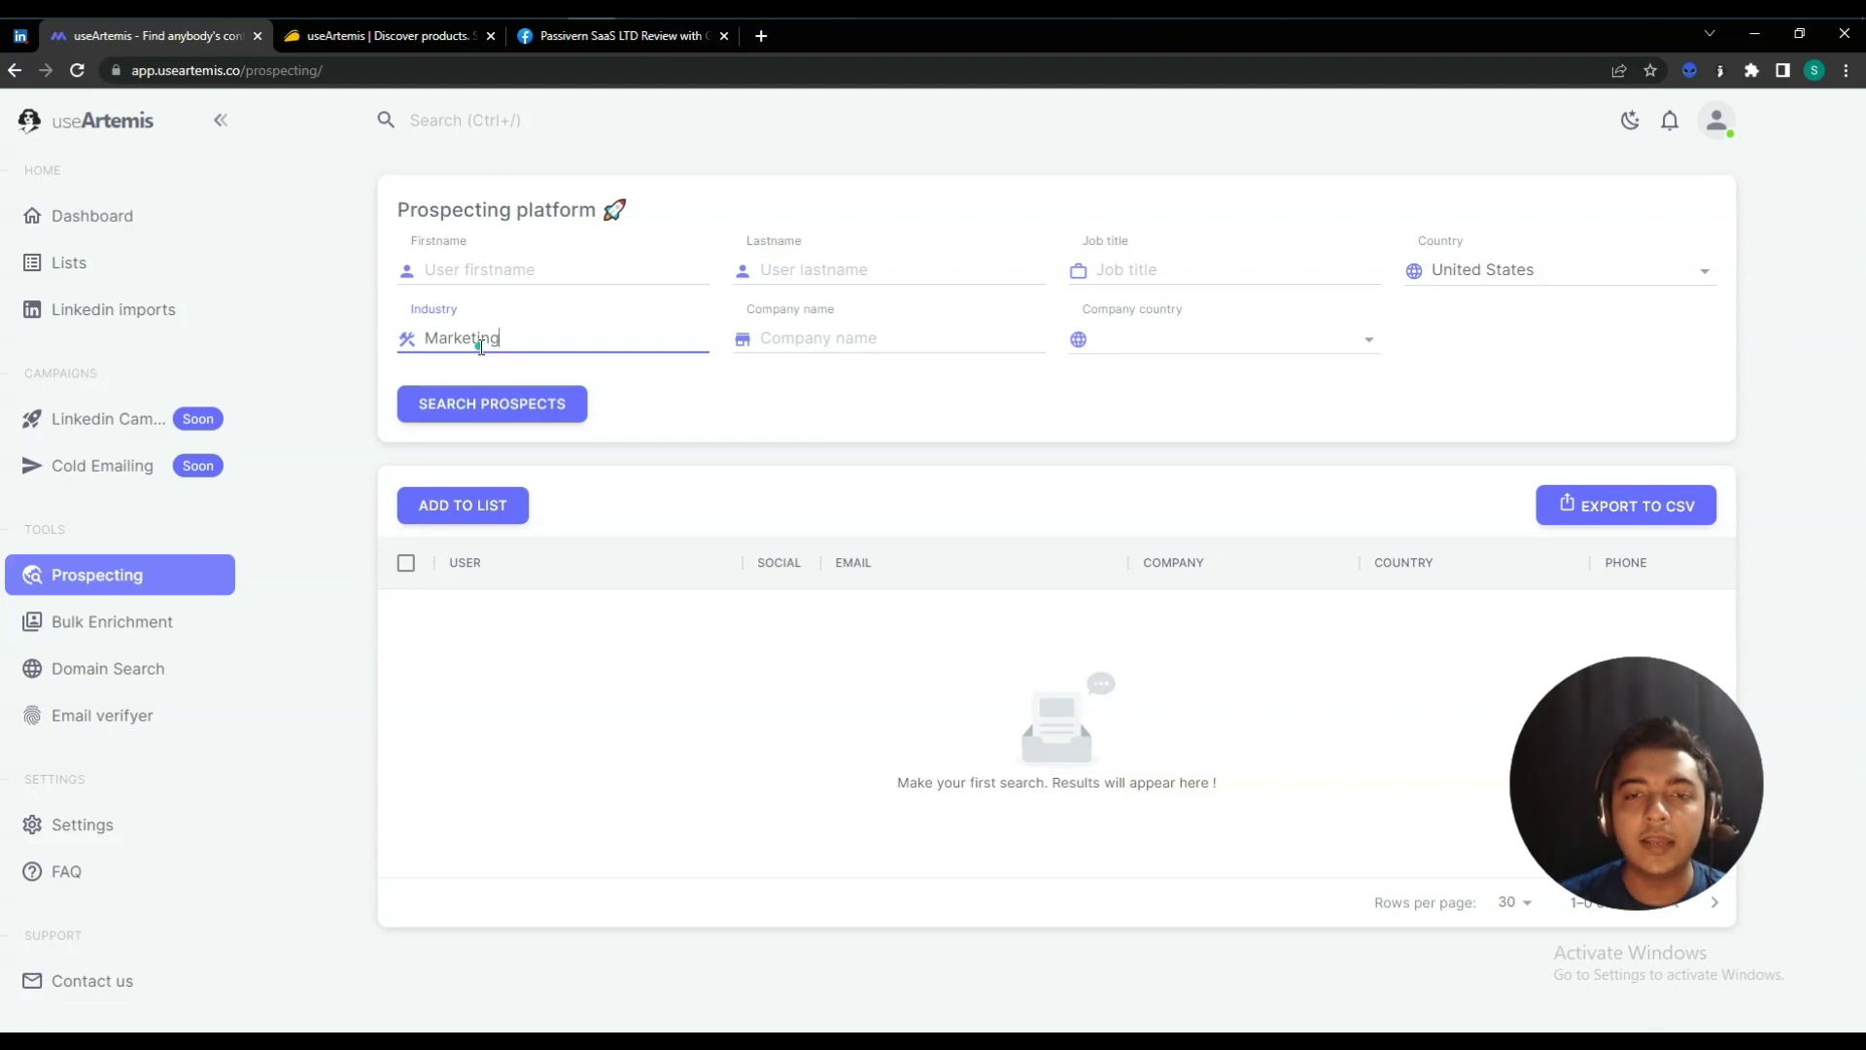
{"action": "left_click", "coordinate": [929, 338]}
{"action": "type", "text": "Semrush"}
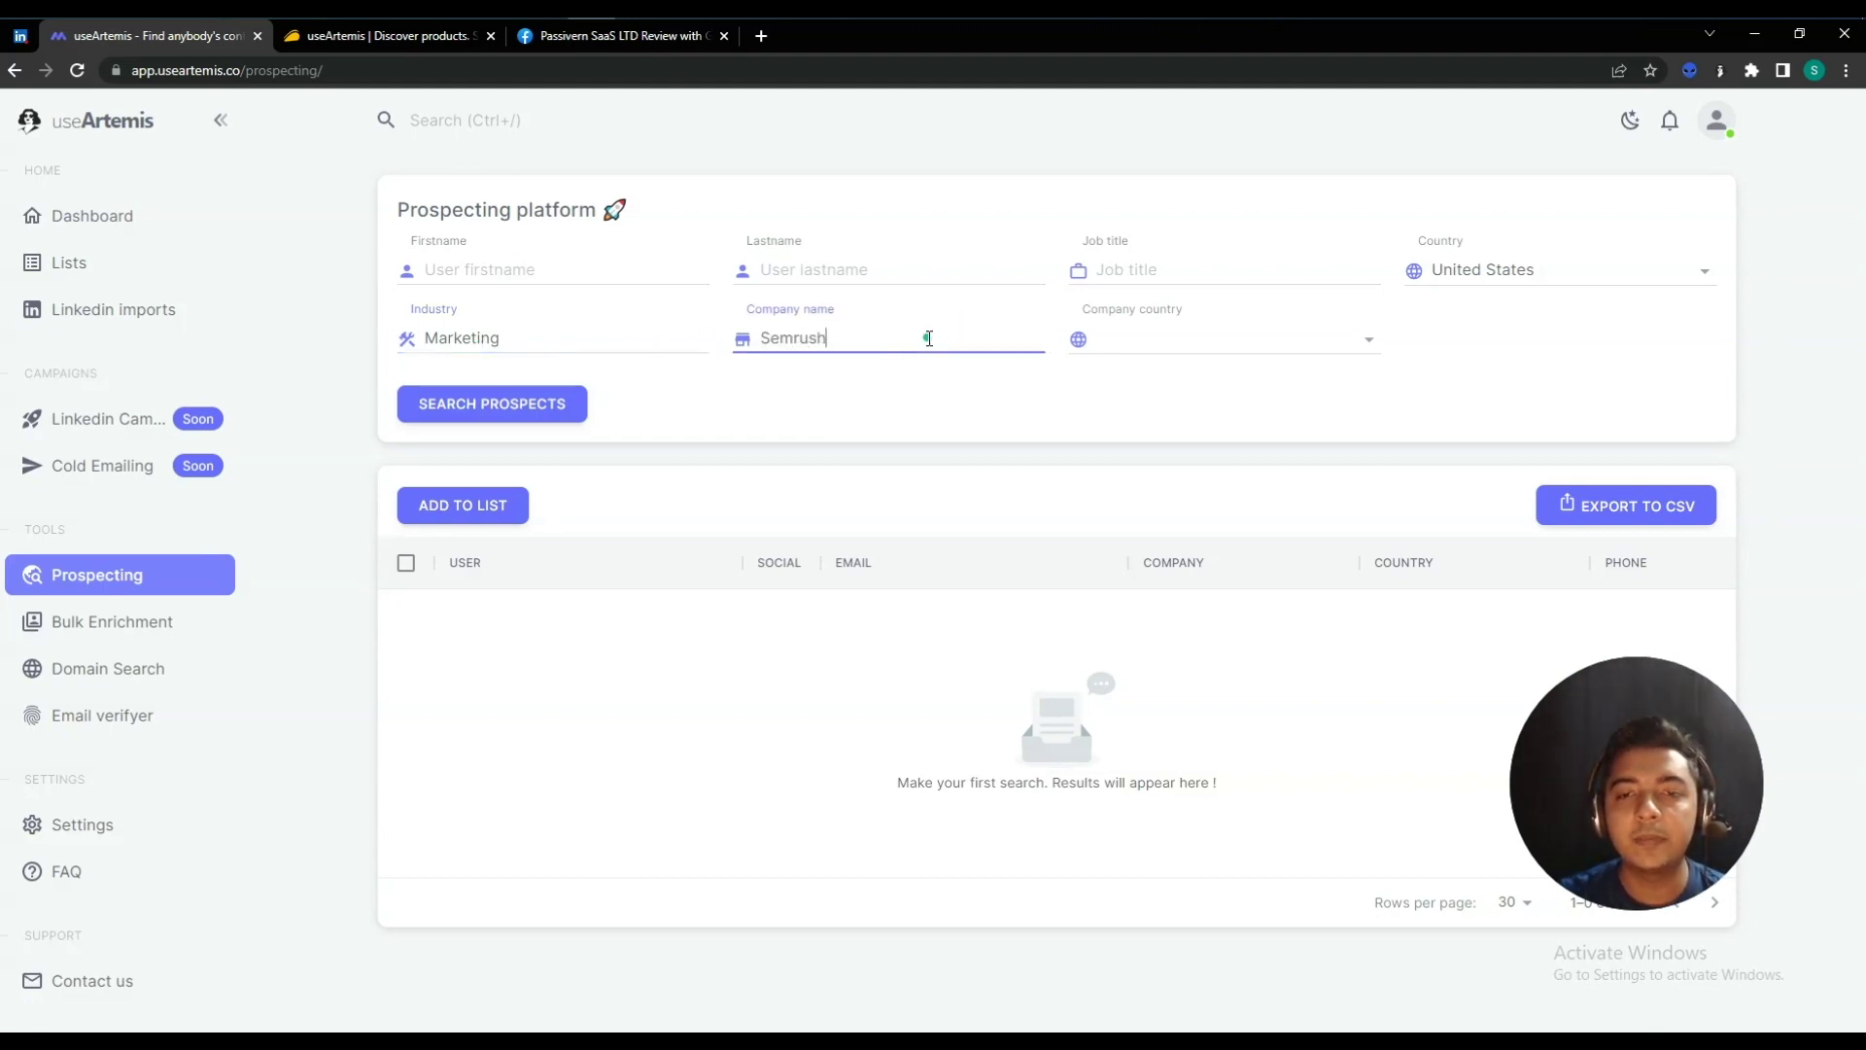
{"action": "left_click", "coordinate": [1150, 346]}
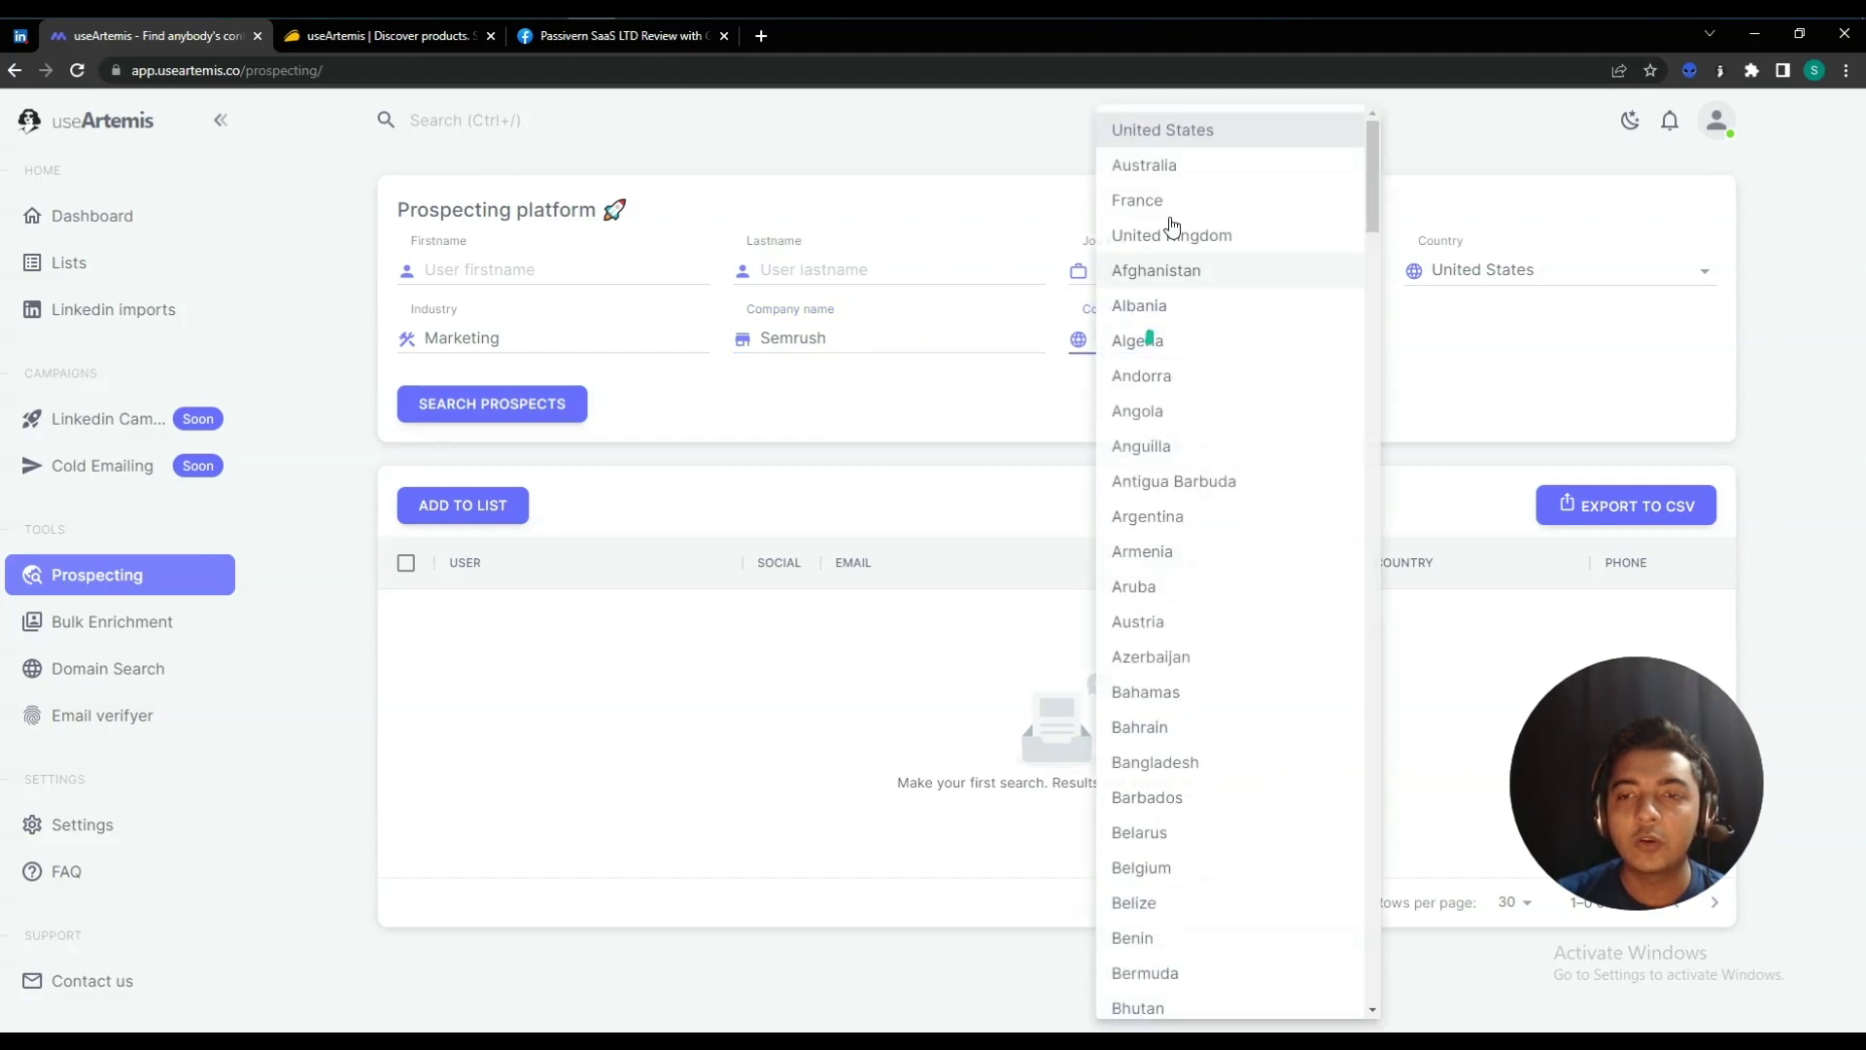
{"action": "left_click", "coordinate": [1183, 136]}
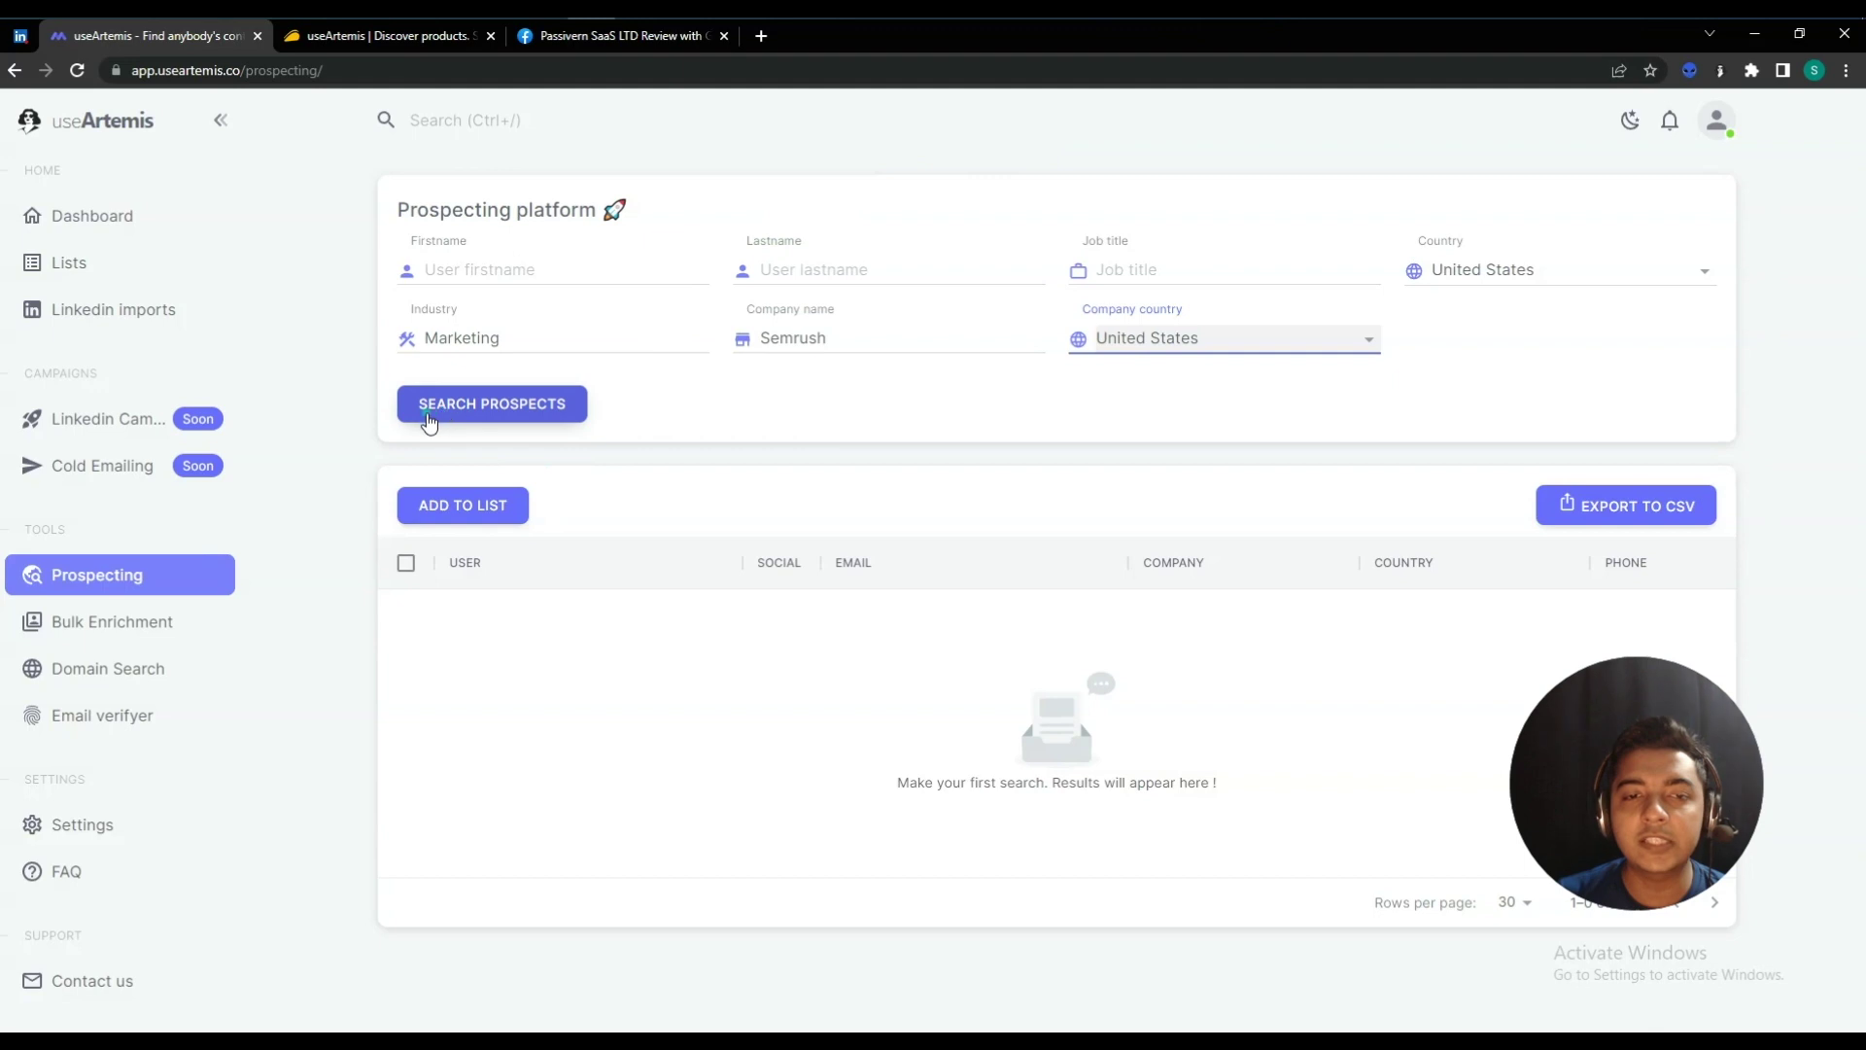
{"action": "left_click", "coordinate": [456, 418]}
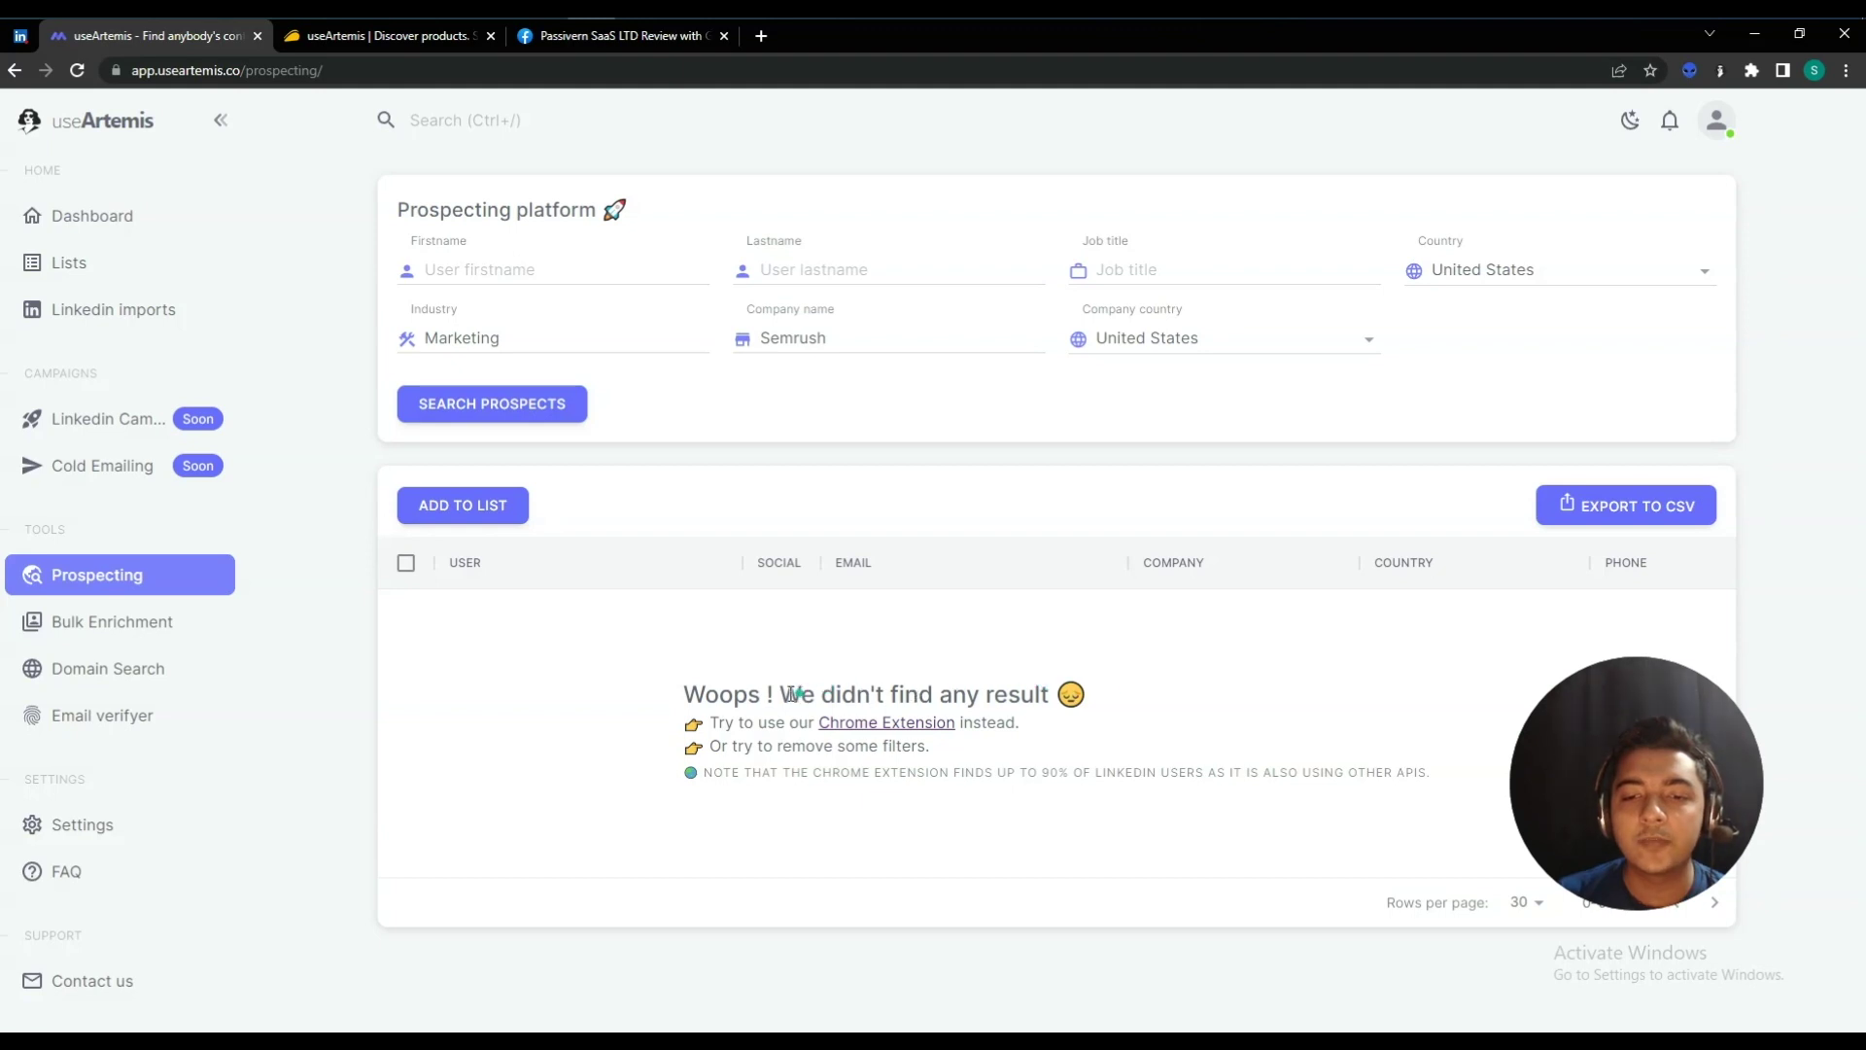
{"action": "left_click_drag", "start_coordinate": [780, 696], "coordinate": [1164, 690]}
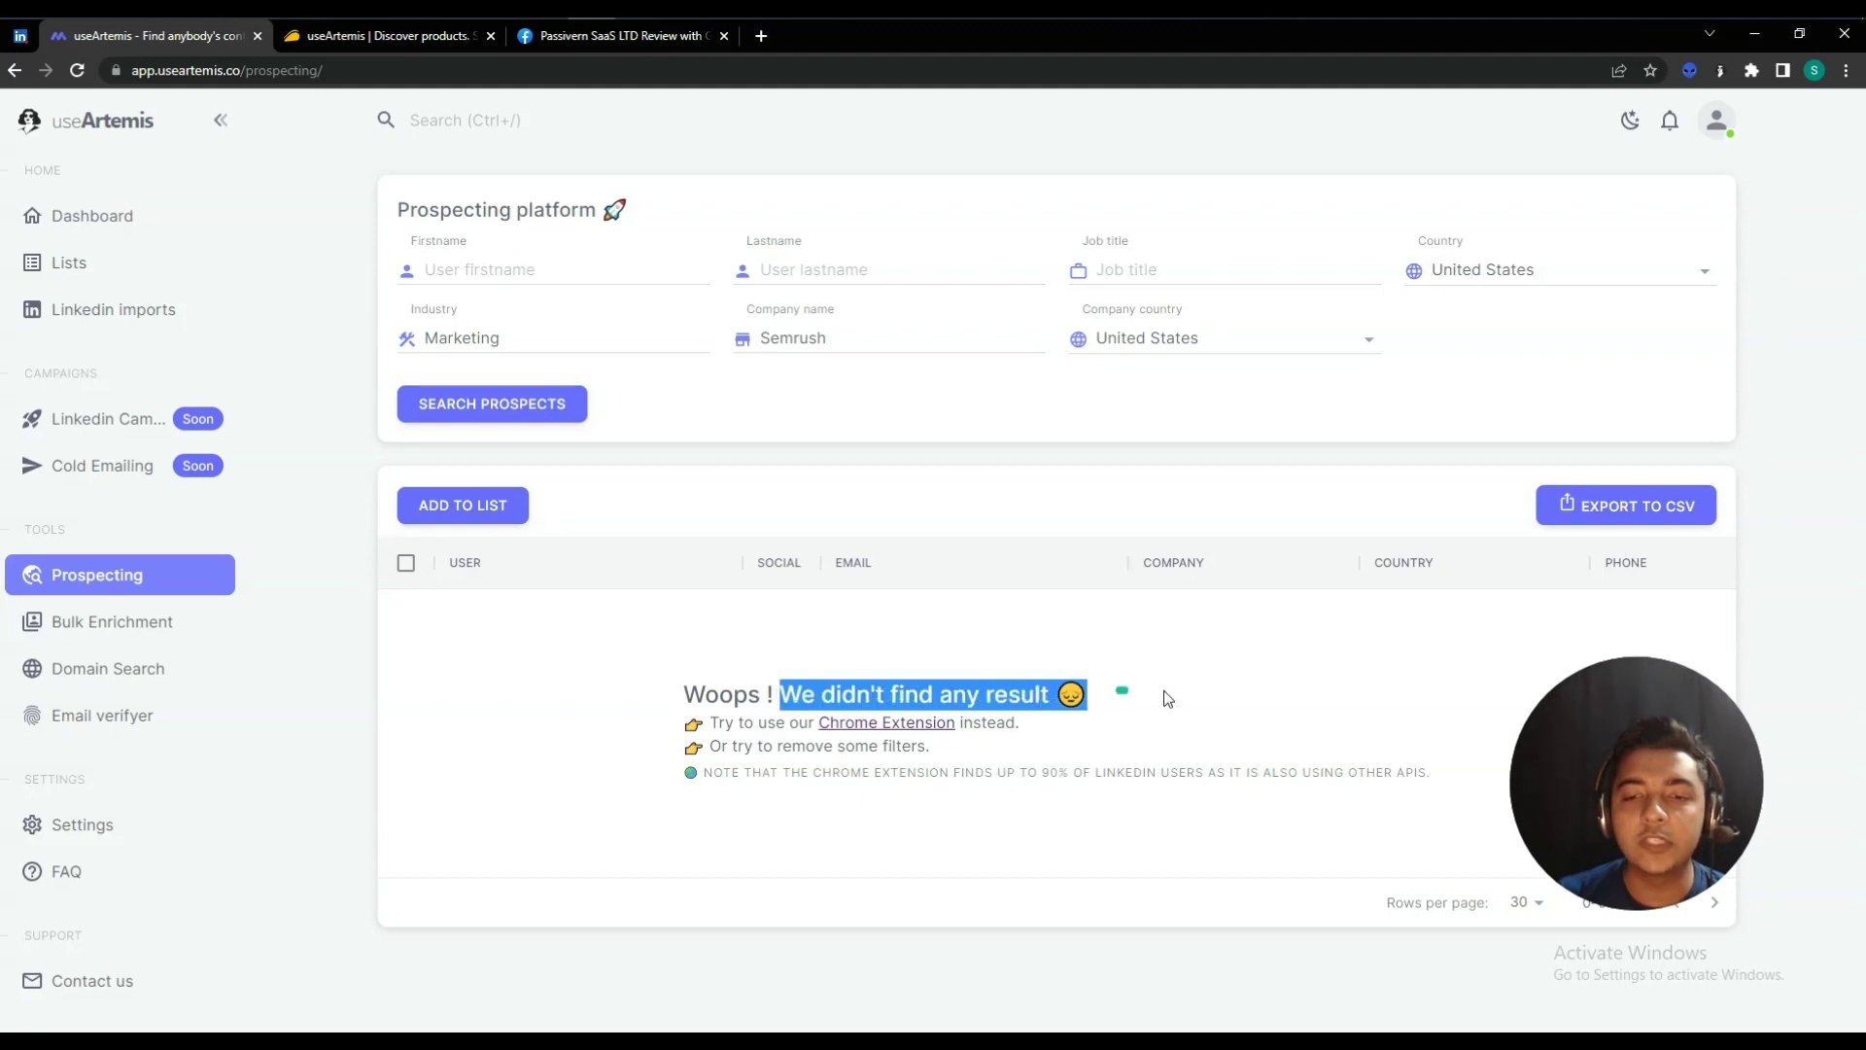
- Clear the industry filter, rerun the prospect search and look over the results
{"action": "left_click", "coordinate": [501, 342]}
{"action": "double_click", "coordinate": [502, 341]}
{"action": "key", "text": "BackSpace"}
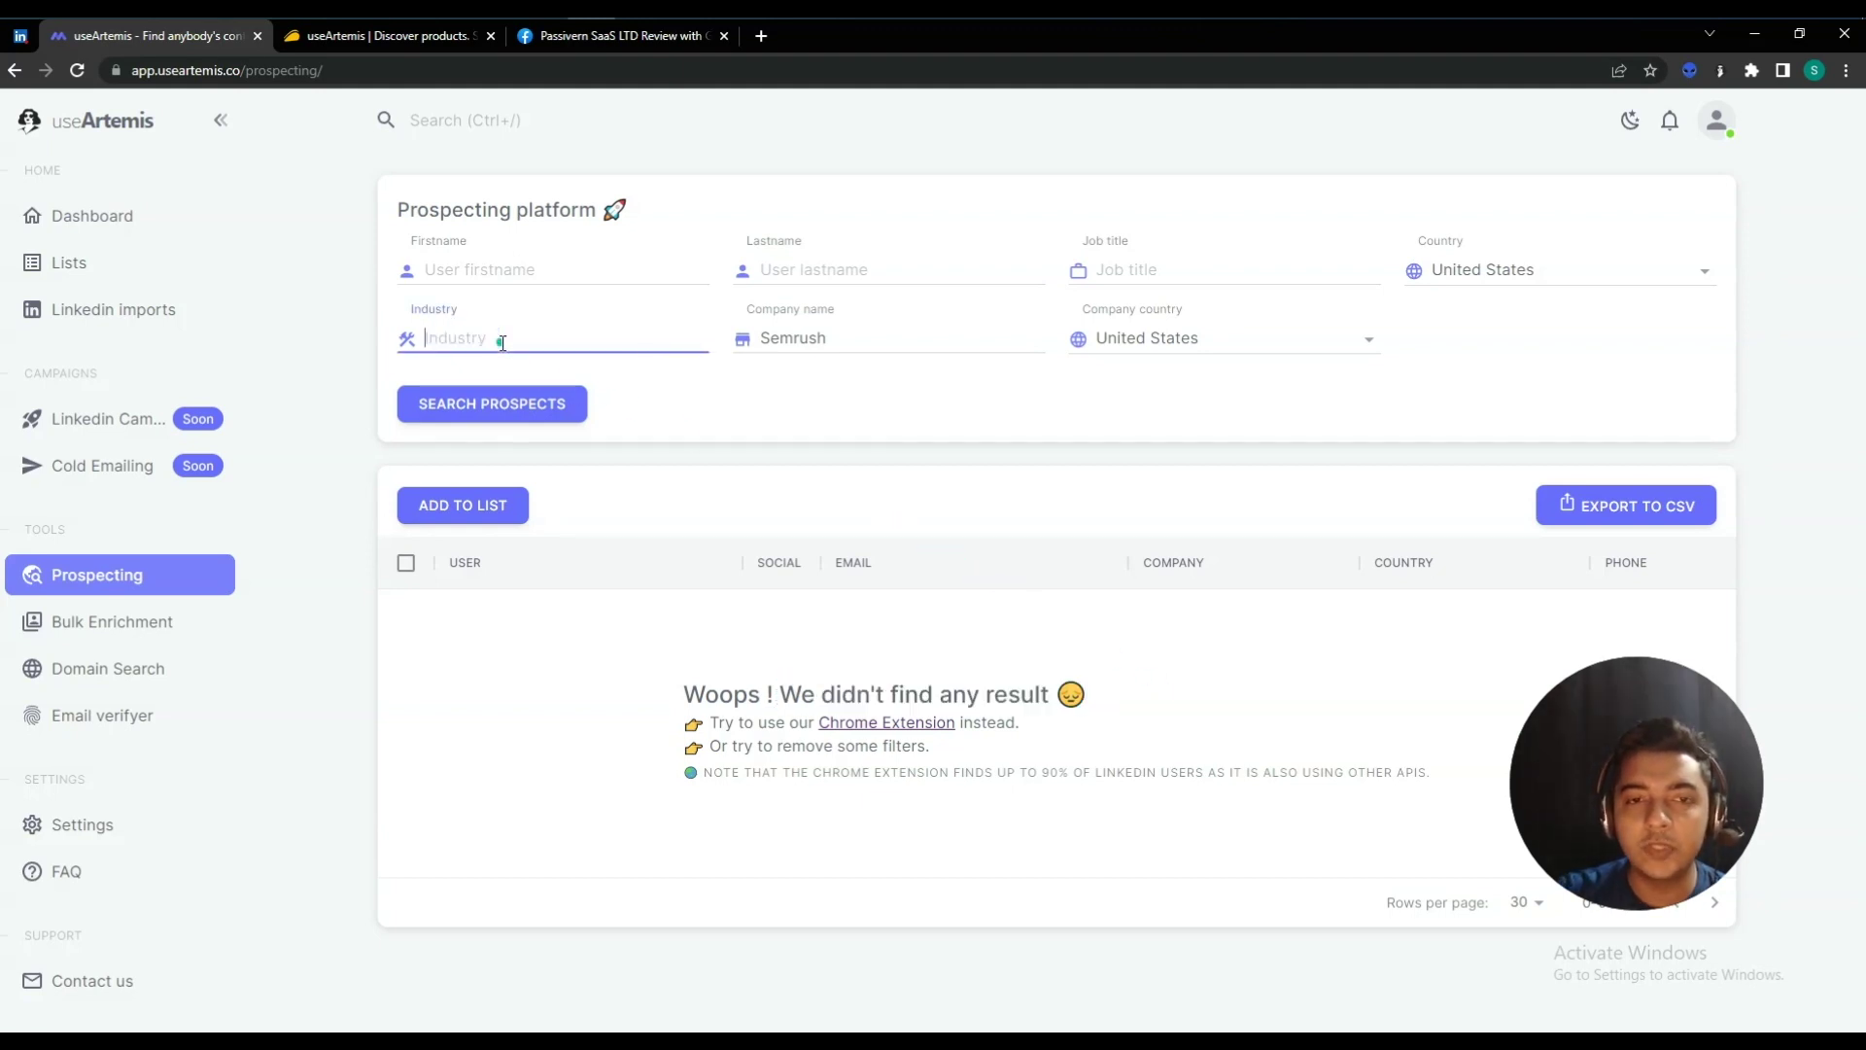
{"action": "left_click", "coordinate": [502, 405]}
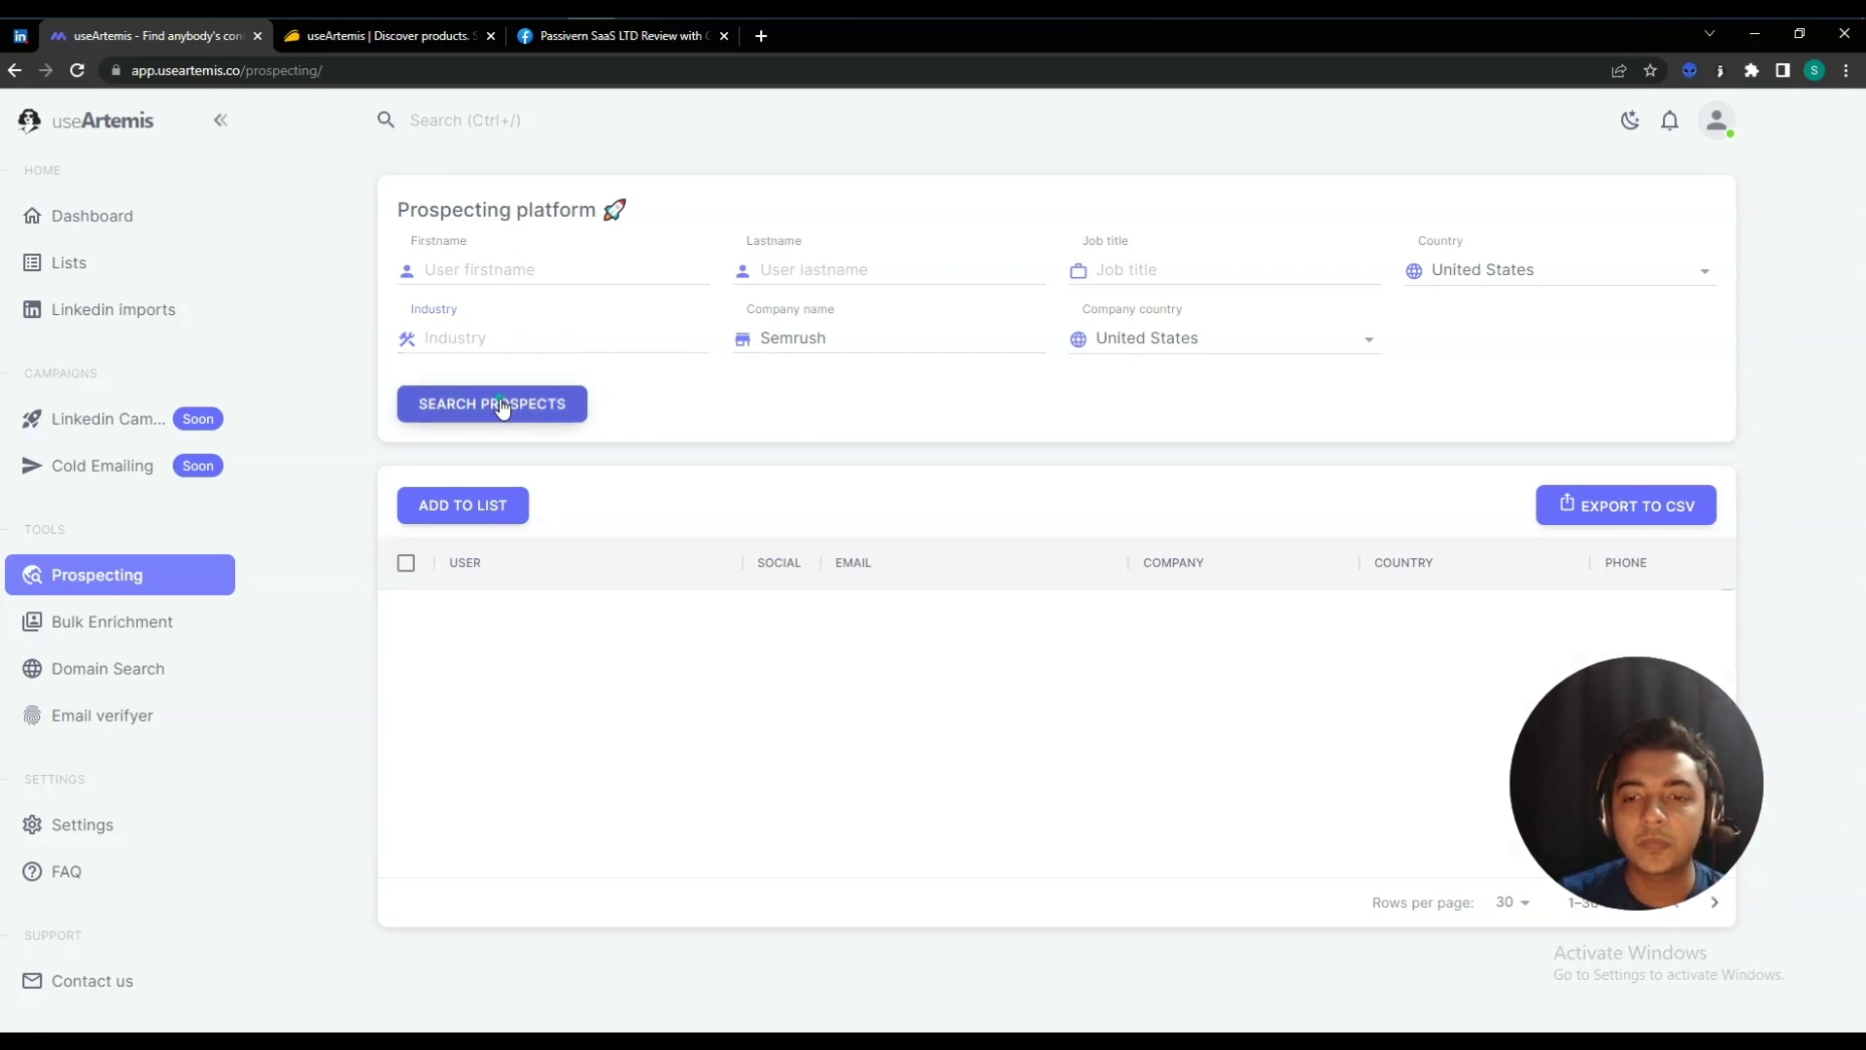
{"action": "scroll", "coordinate": [696, 703], "scroll_direction": "down", "scroll_amount": 7}
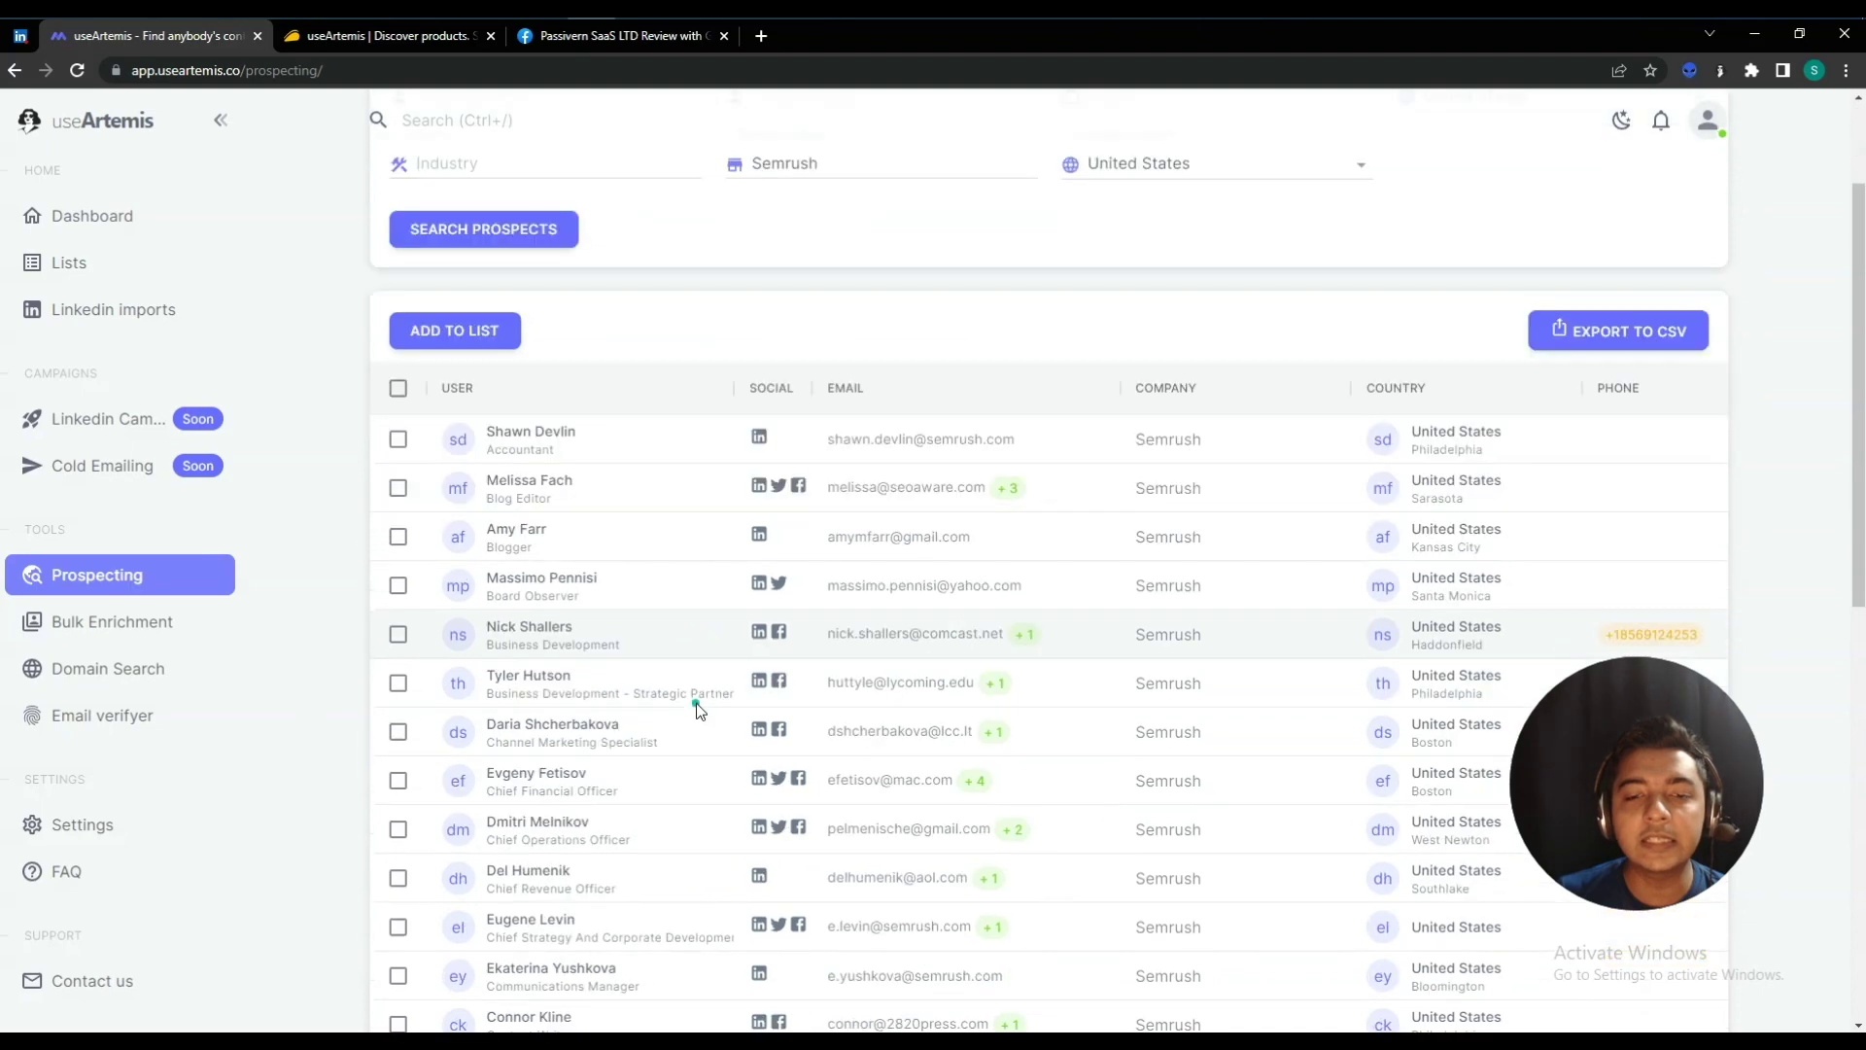
{"action": "scroll", "coordinate": [696, 703], "scroll_direction": "up", "scroll_amount": 4}
{"action": "scroll", "coordinate": [696, 703], "scroll_direction": "up", "scroll_amount": 3}
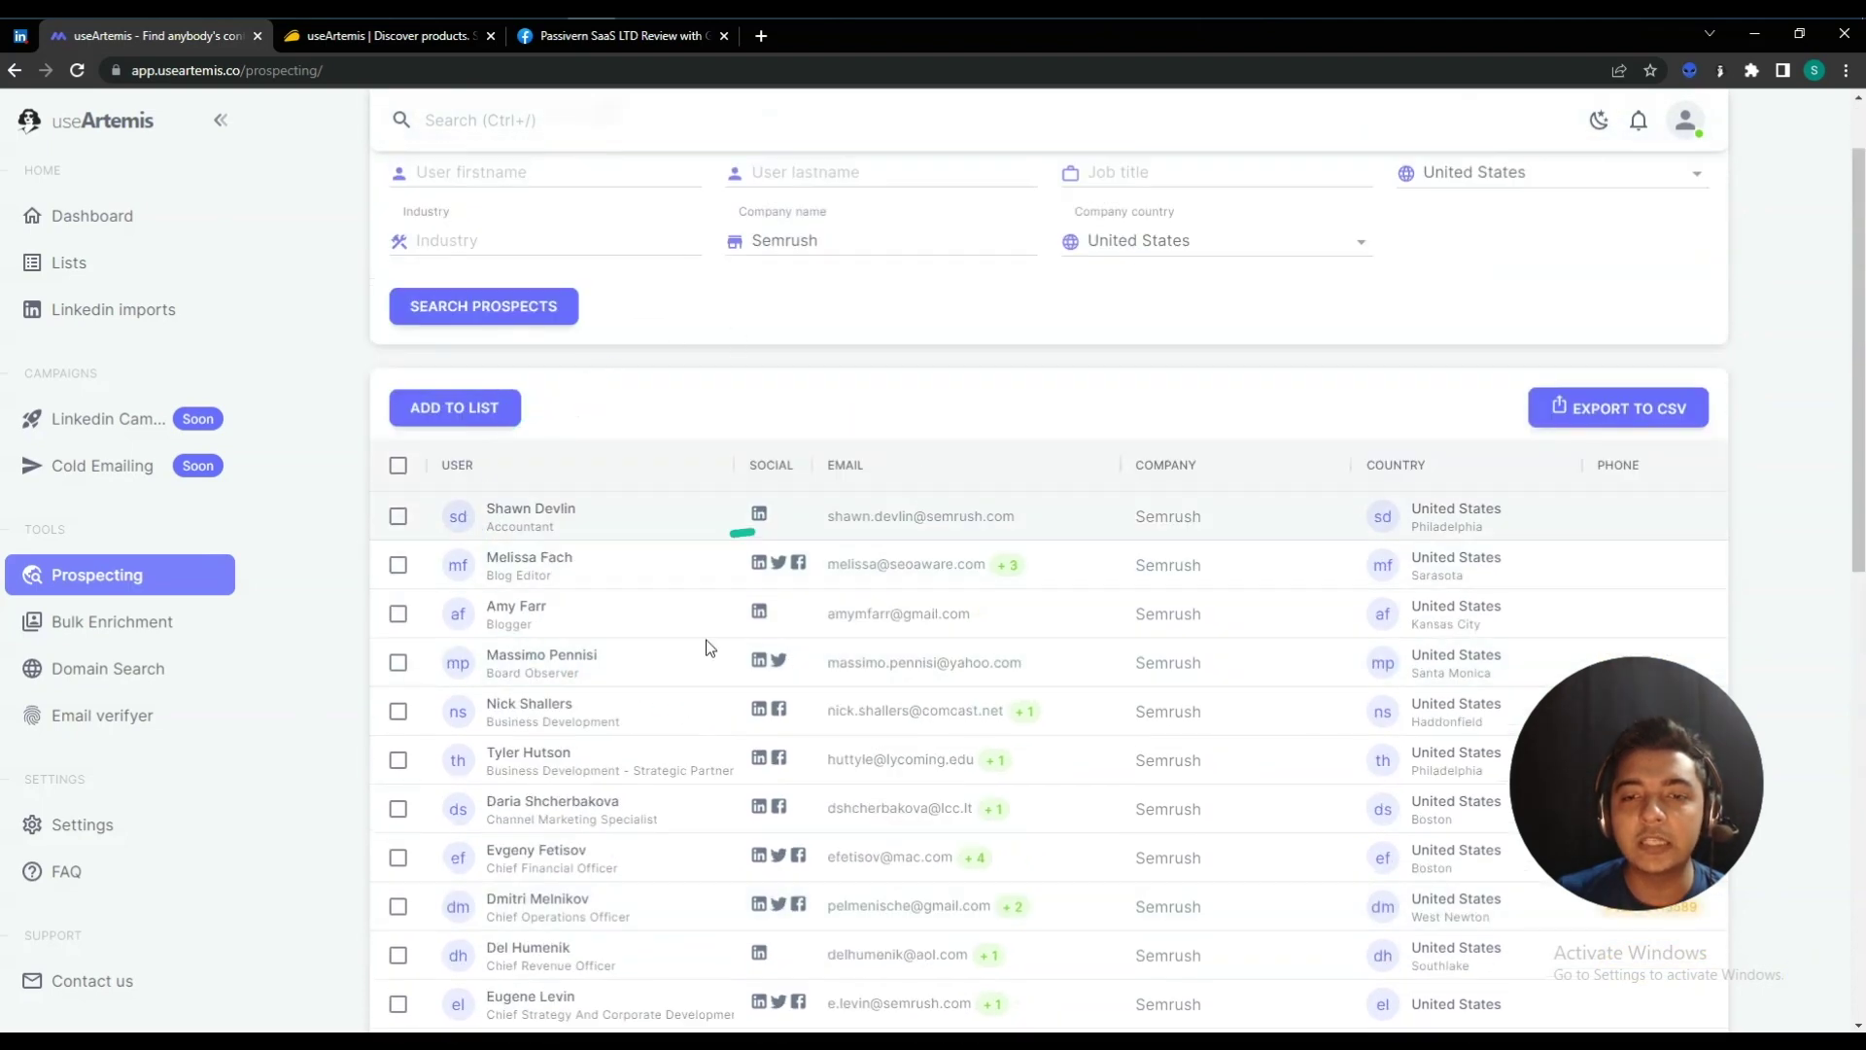
{"action": "scroll", "coordinate": [708, 645], "scroll_direction": "up", "scroll_amount": 1}
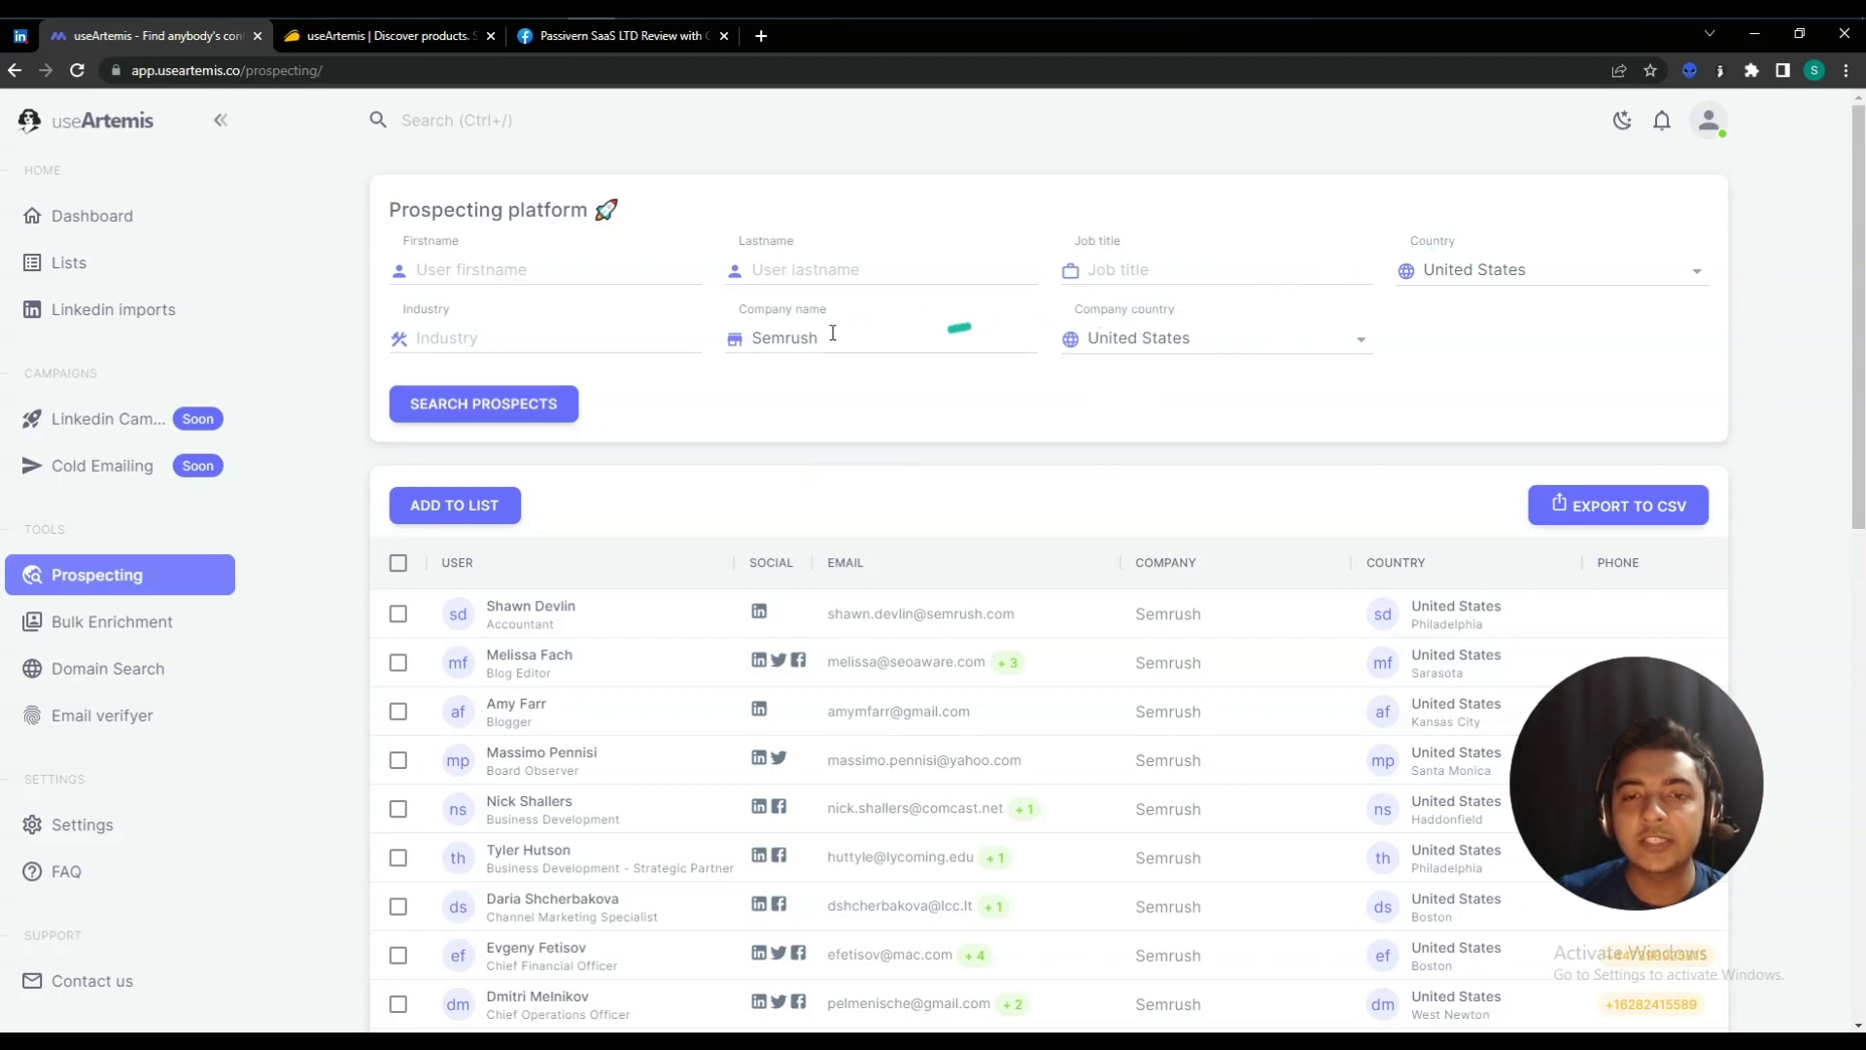
- Check the LinkedIn profile of Semrush's Channel Marketing Specialist, return to useArtemis and look through the rest of the prospect results
{"action": "scroll", "coordinate": [846, 602], "scroll_direction": "down", "scroll_amount": 3}
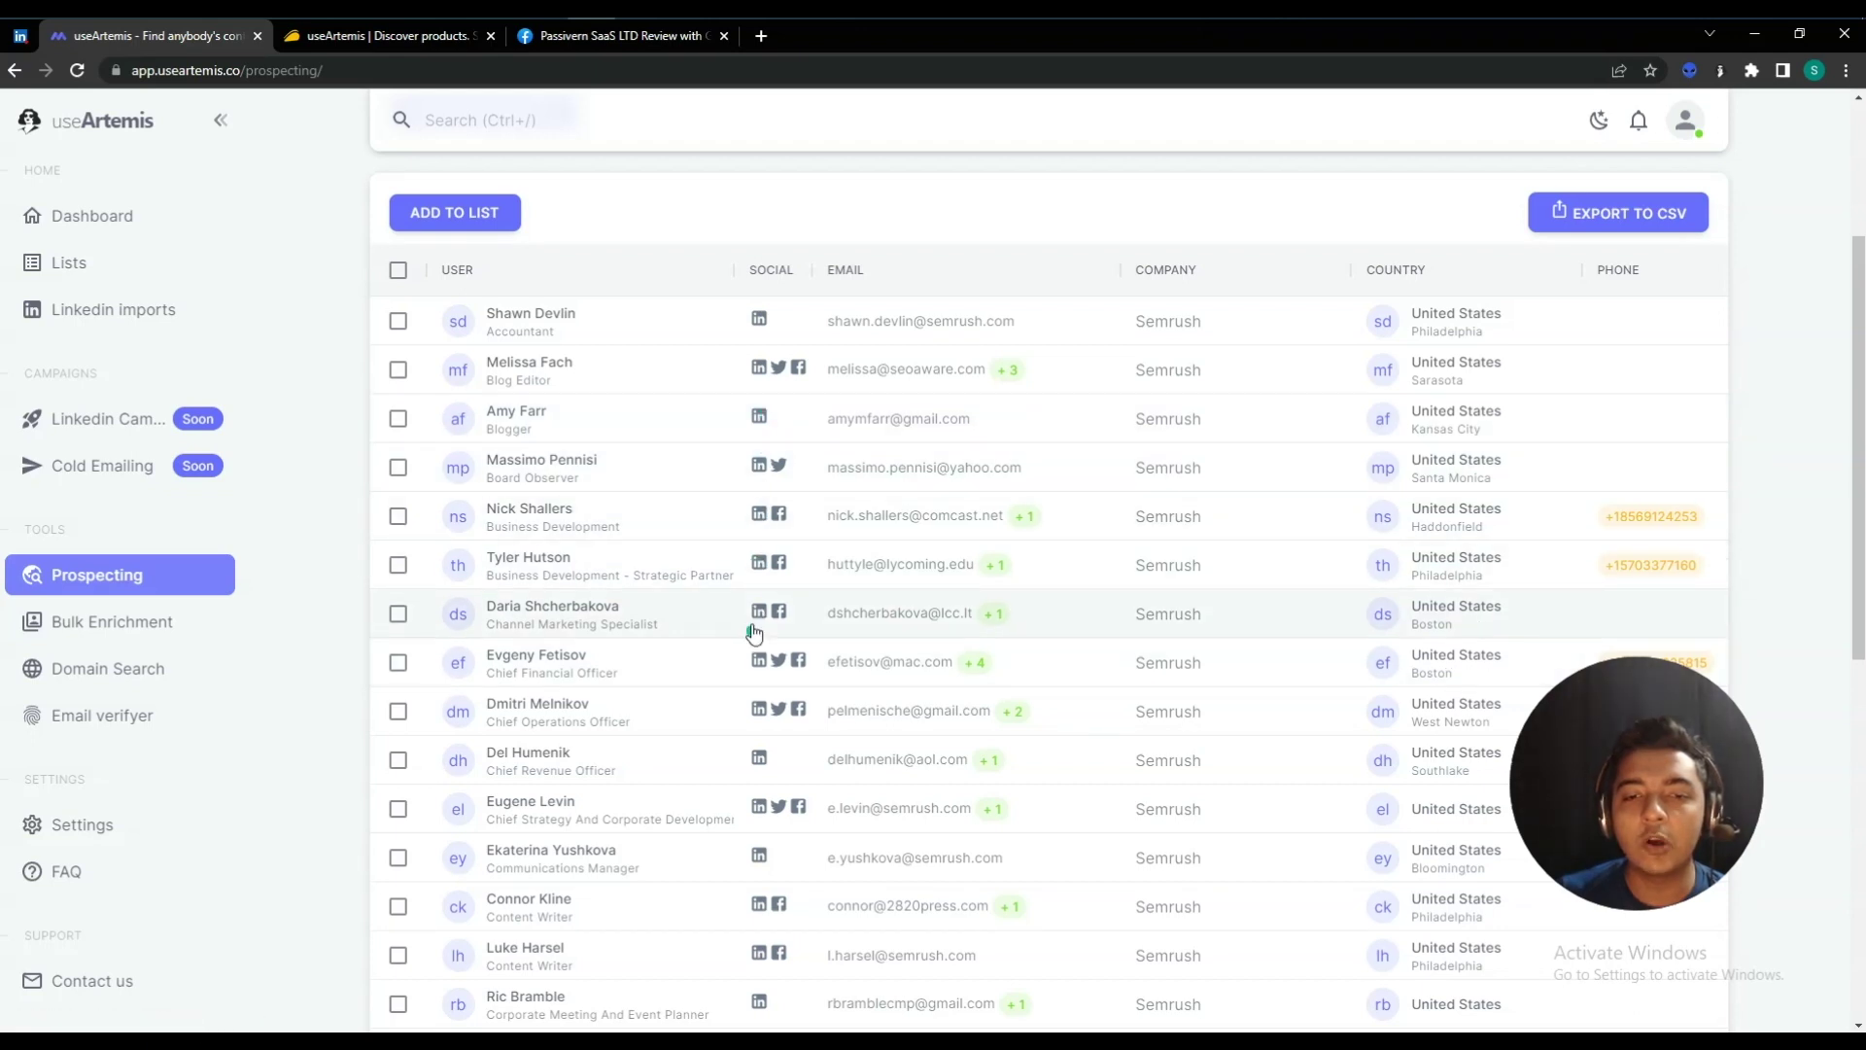
{"action": "left_click", "coordinate": [760, 612]}
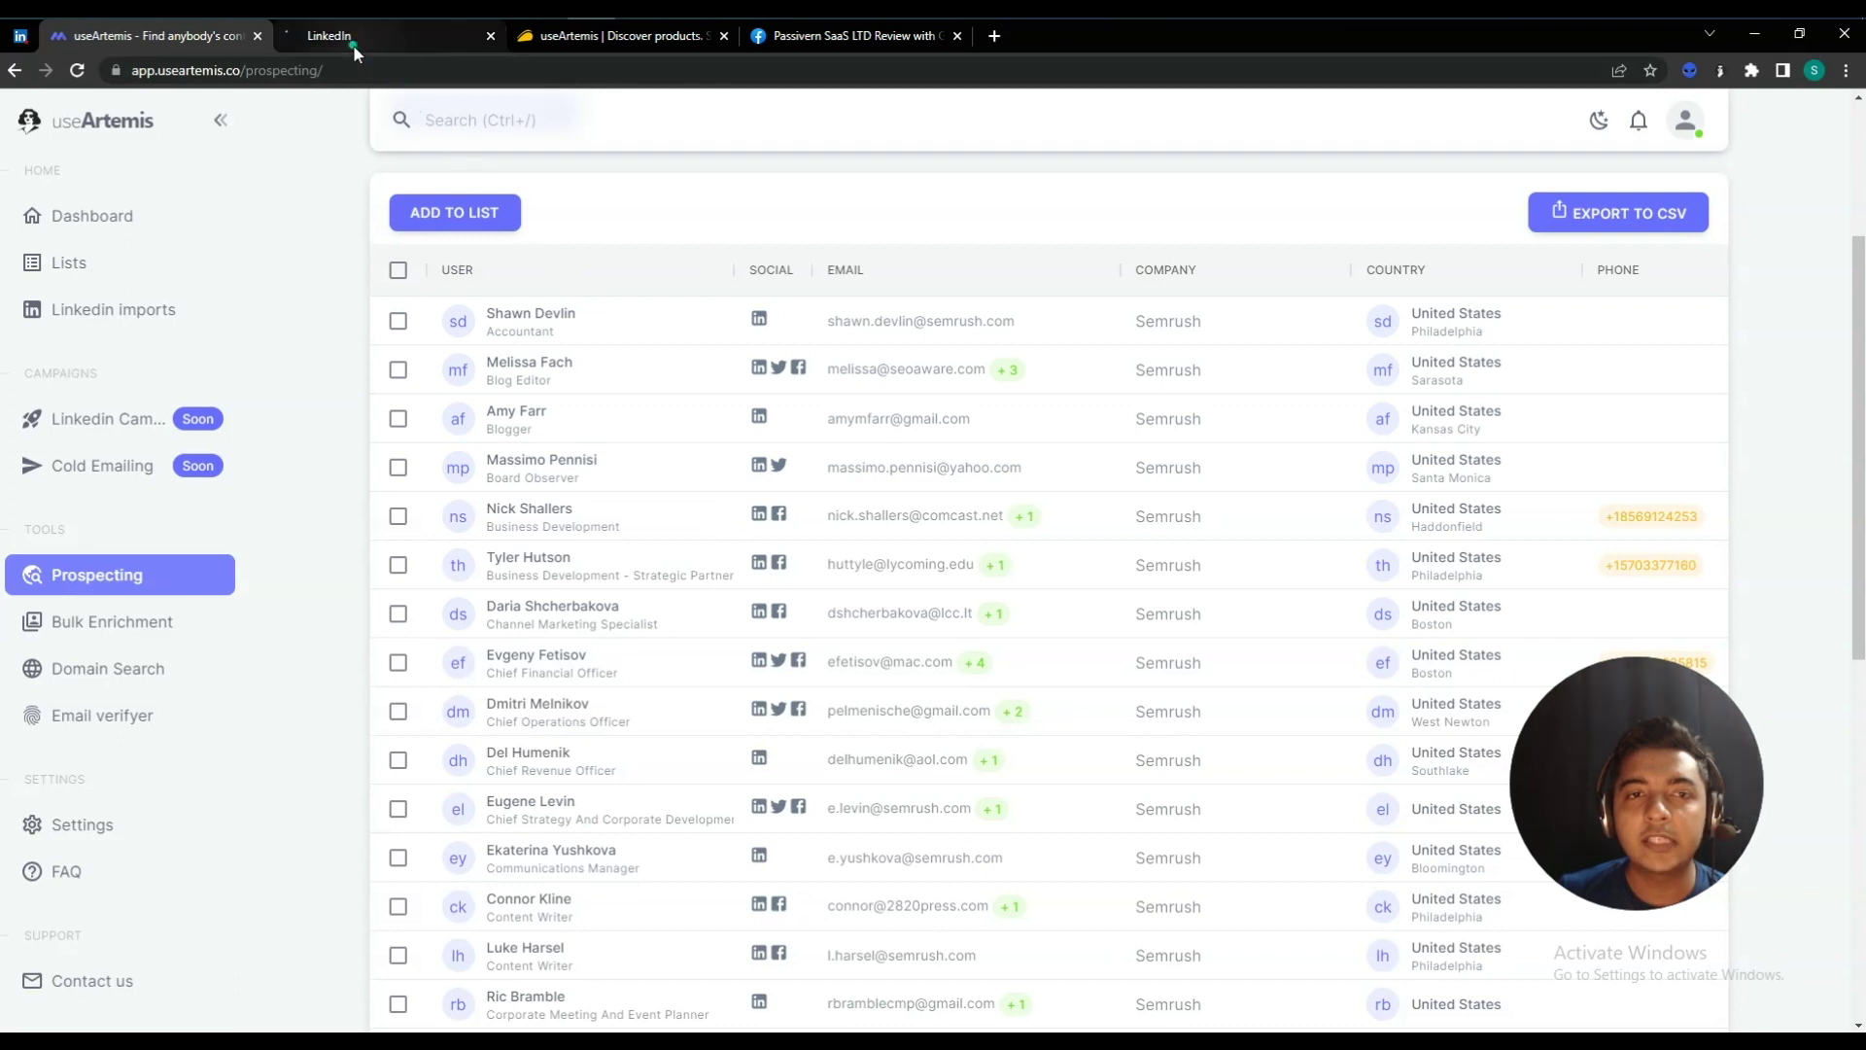
{"action": "left_click", "coordinate": [353, 44]}
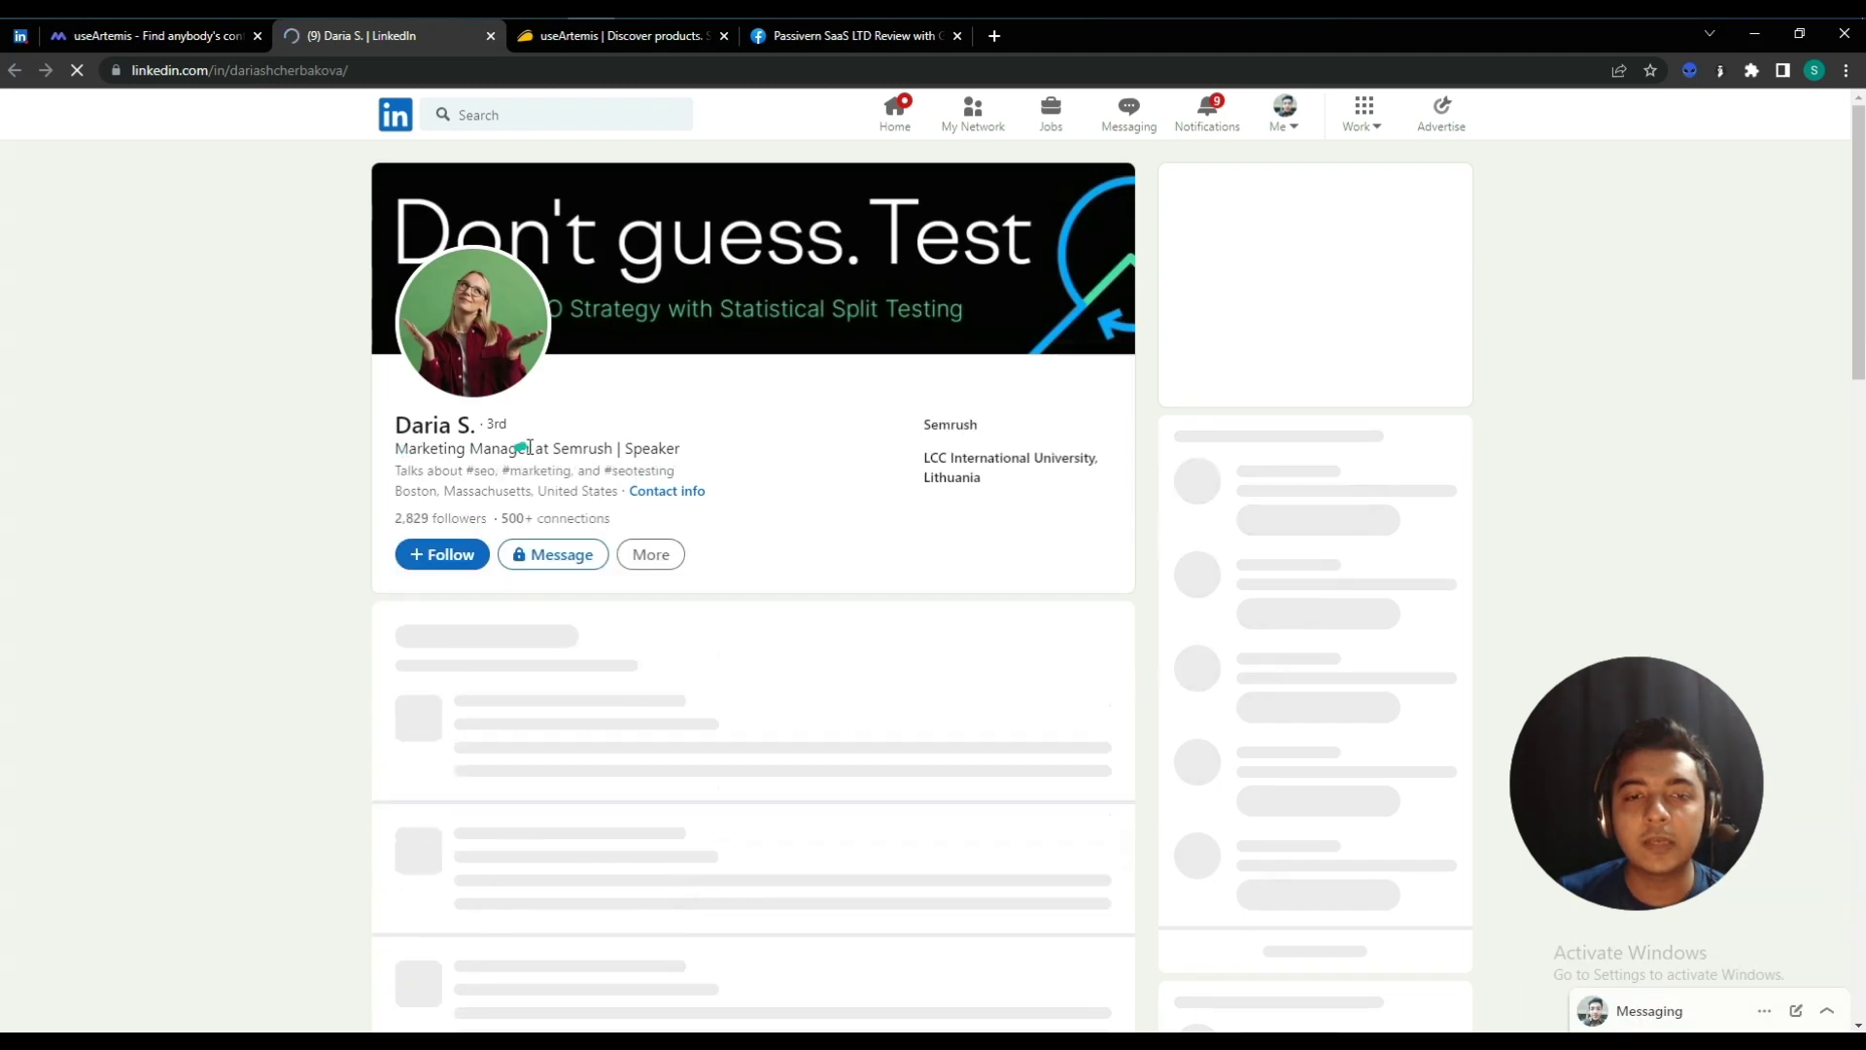
{"action": "left_click_drag", "start_coordinate": [408, 448], "coordinate": [613, 448]}
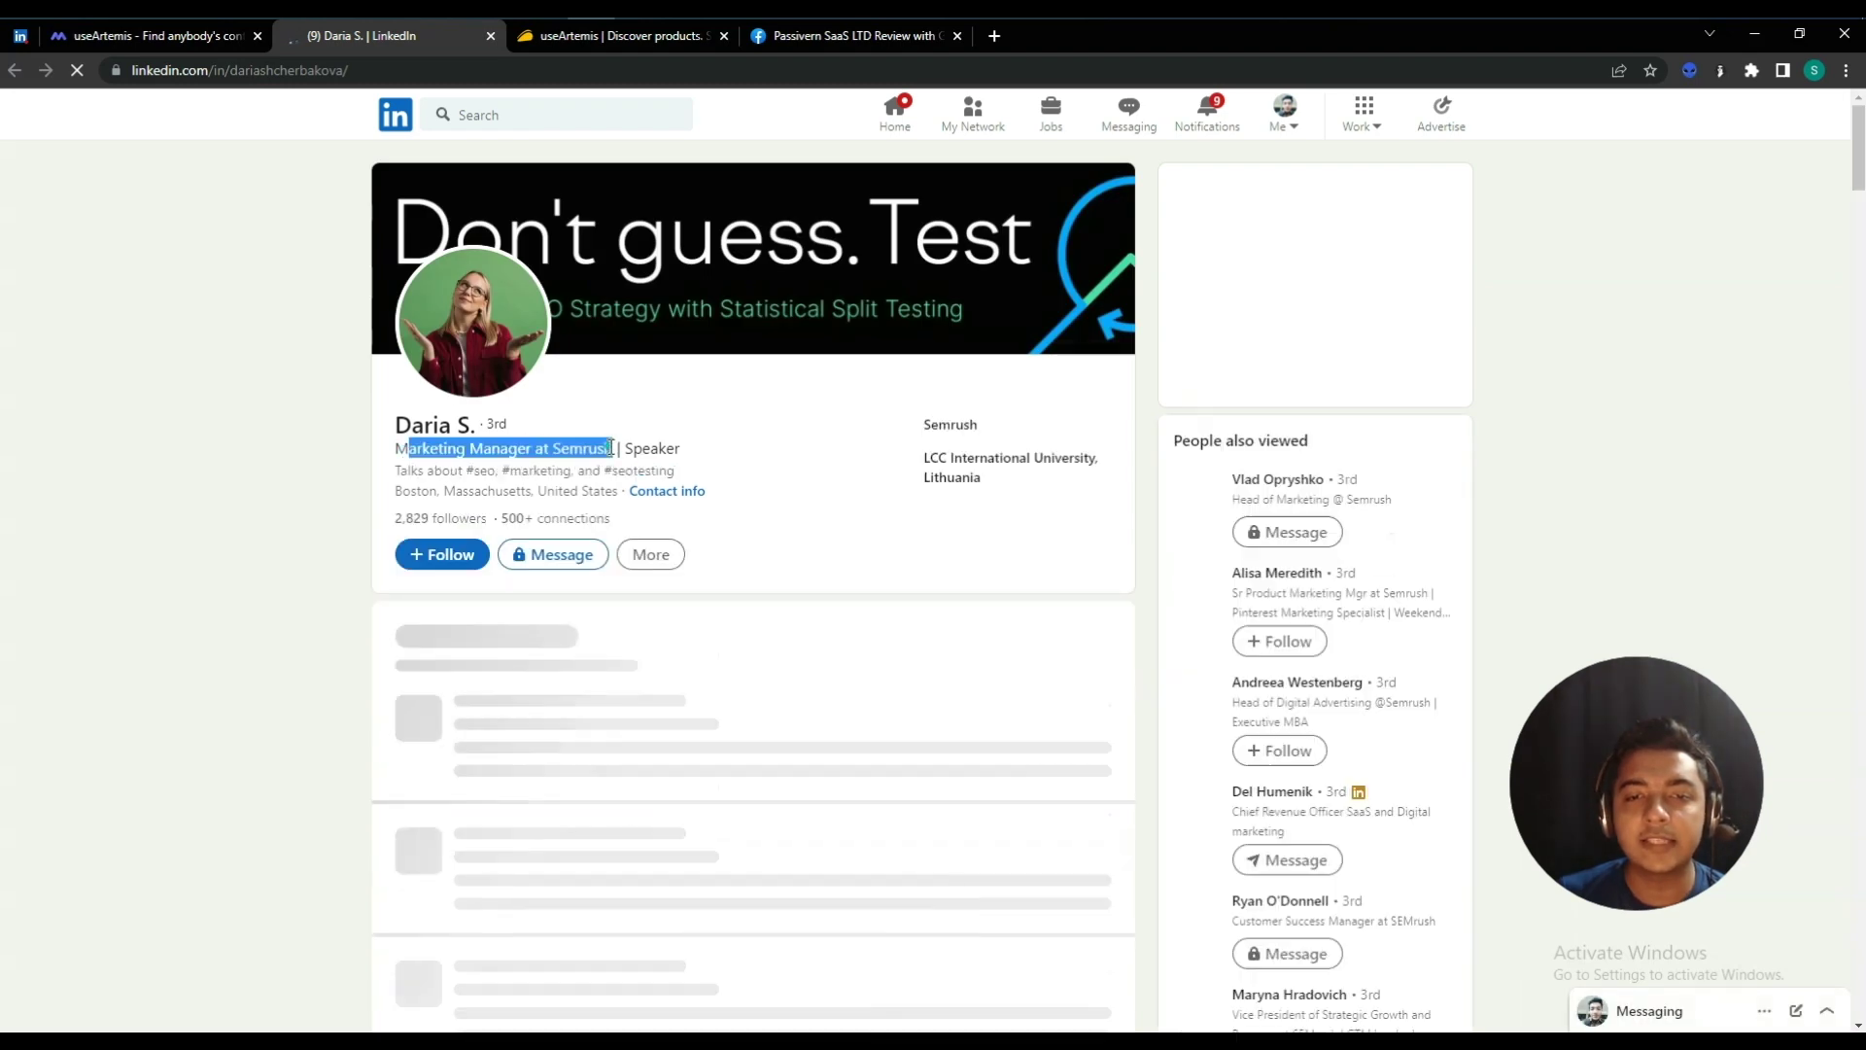
{"action": "left_click", "coordinate": [195, 38]}
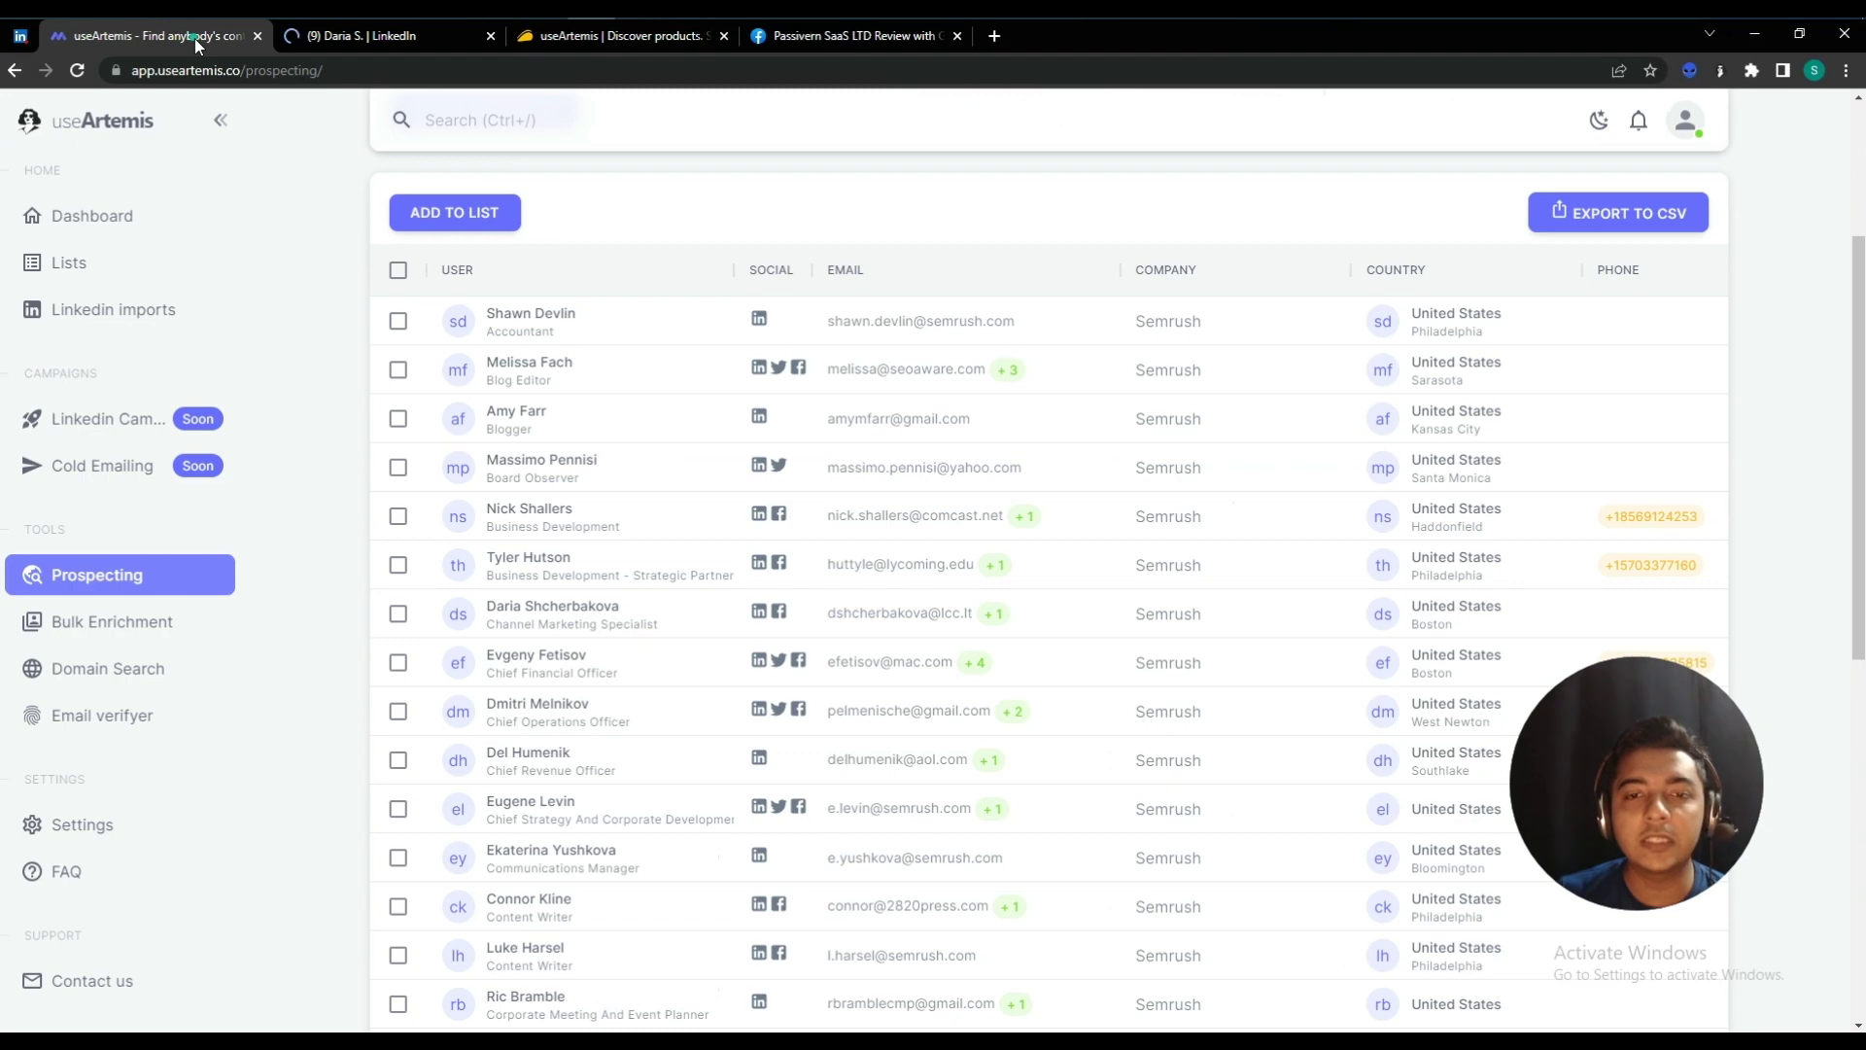
{"action": "scroll", "coordinate": [1106, 686], "scroll_direction": "down", "scroll_amount": 8}
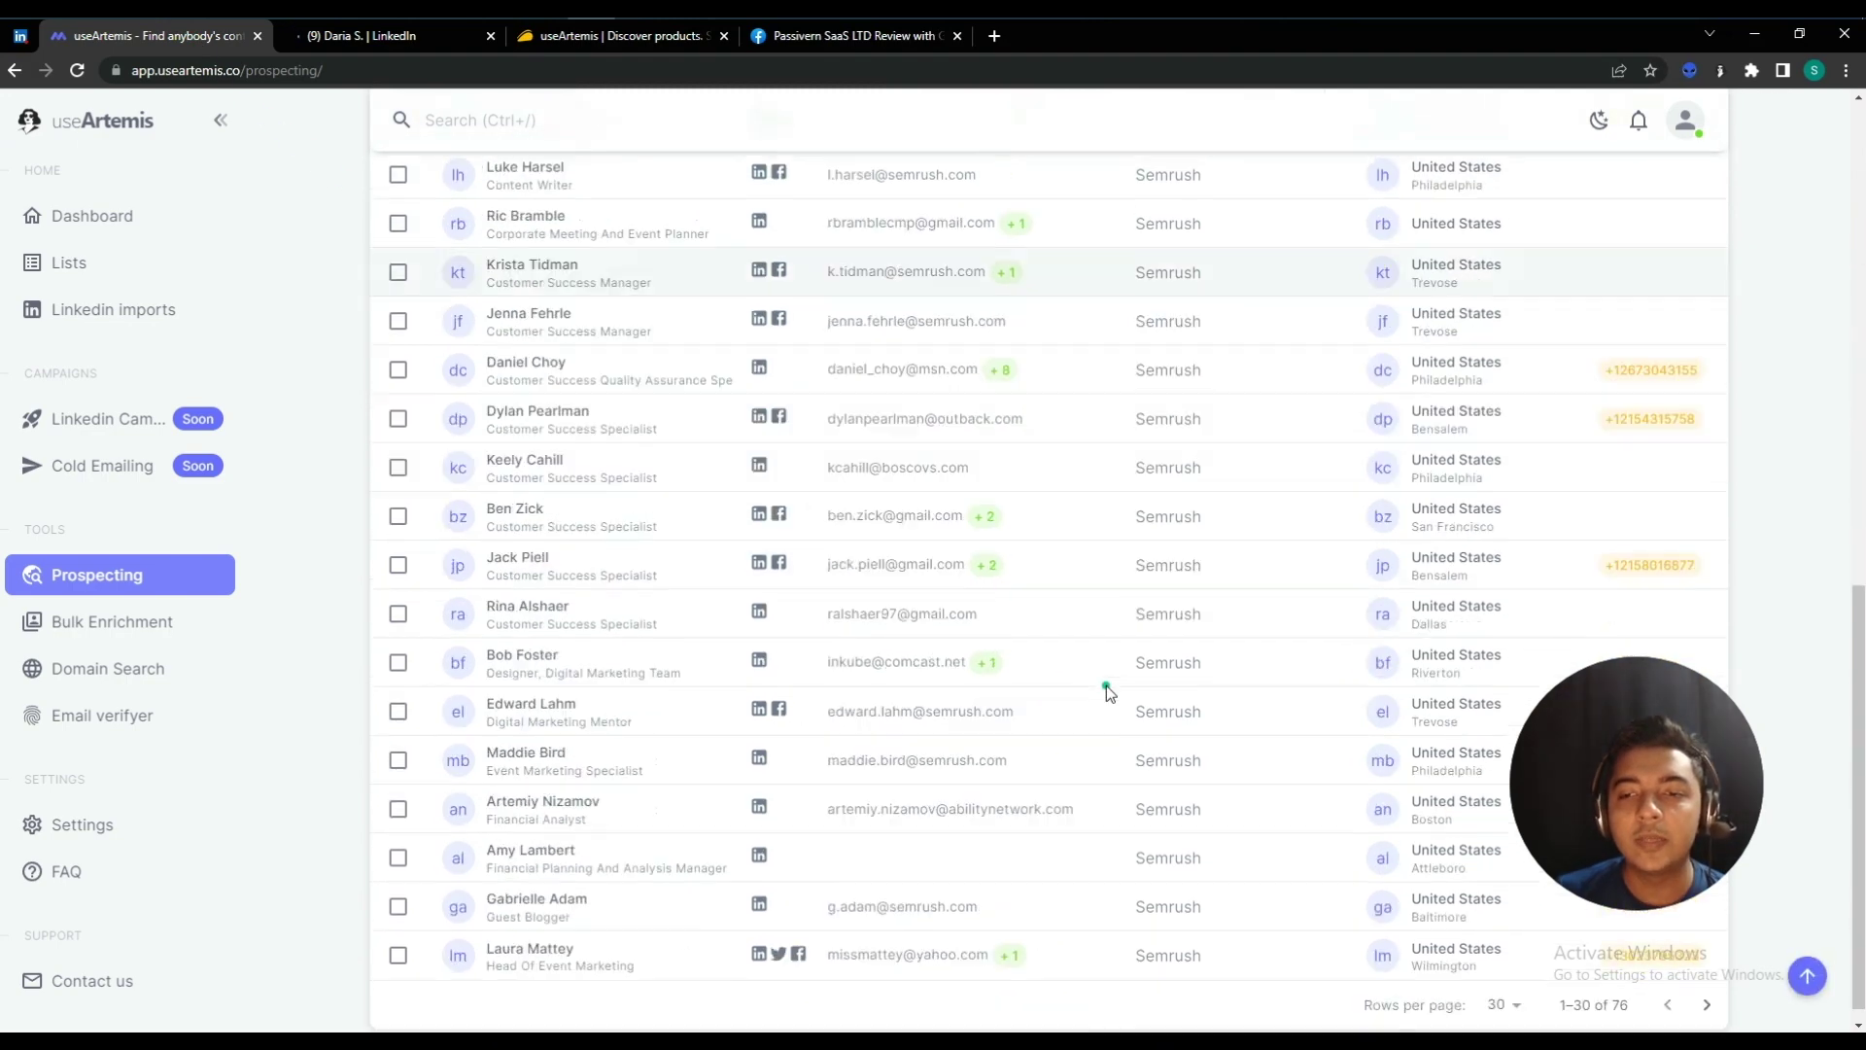
{"action": "scroll", "coordinate": [1106, 685], "scroll_direction": "up", "scroll_amount": 11}
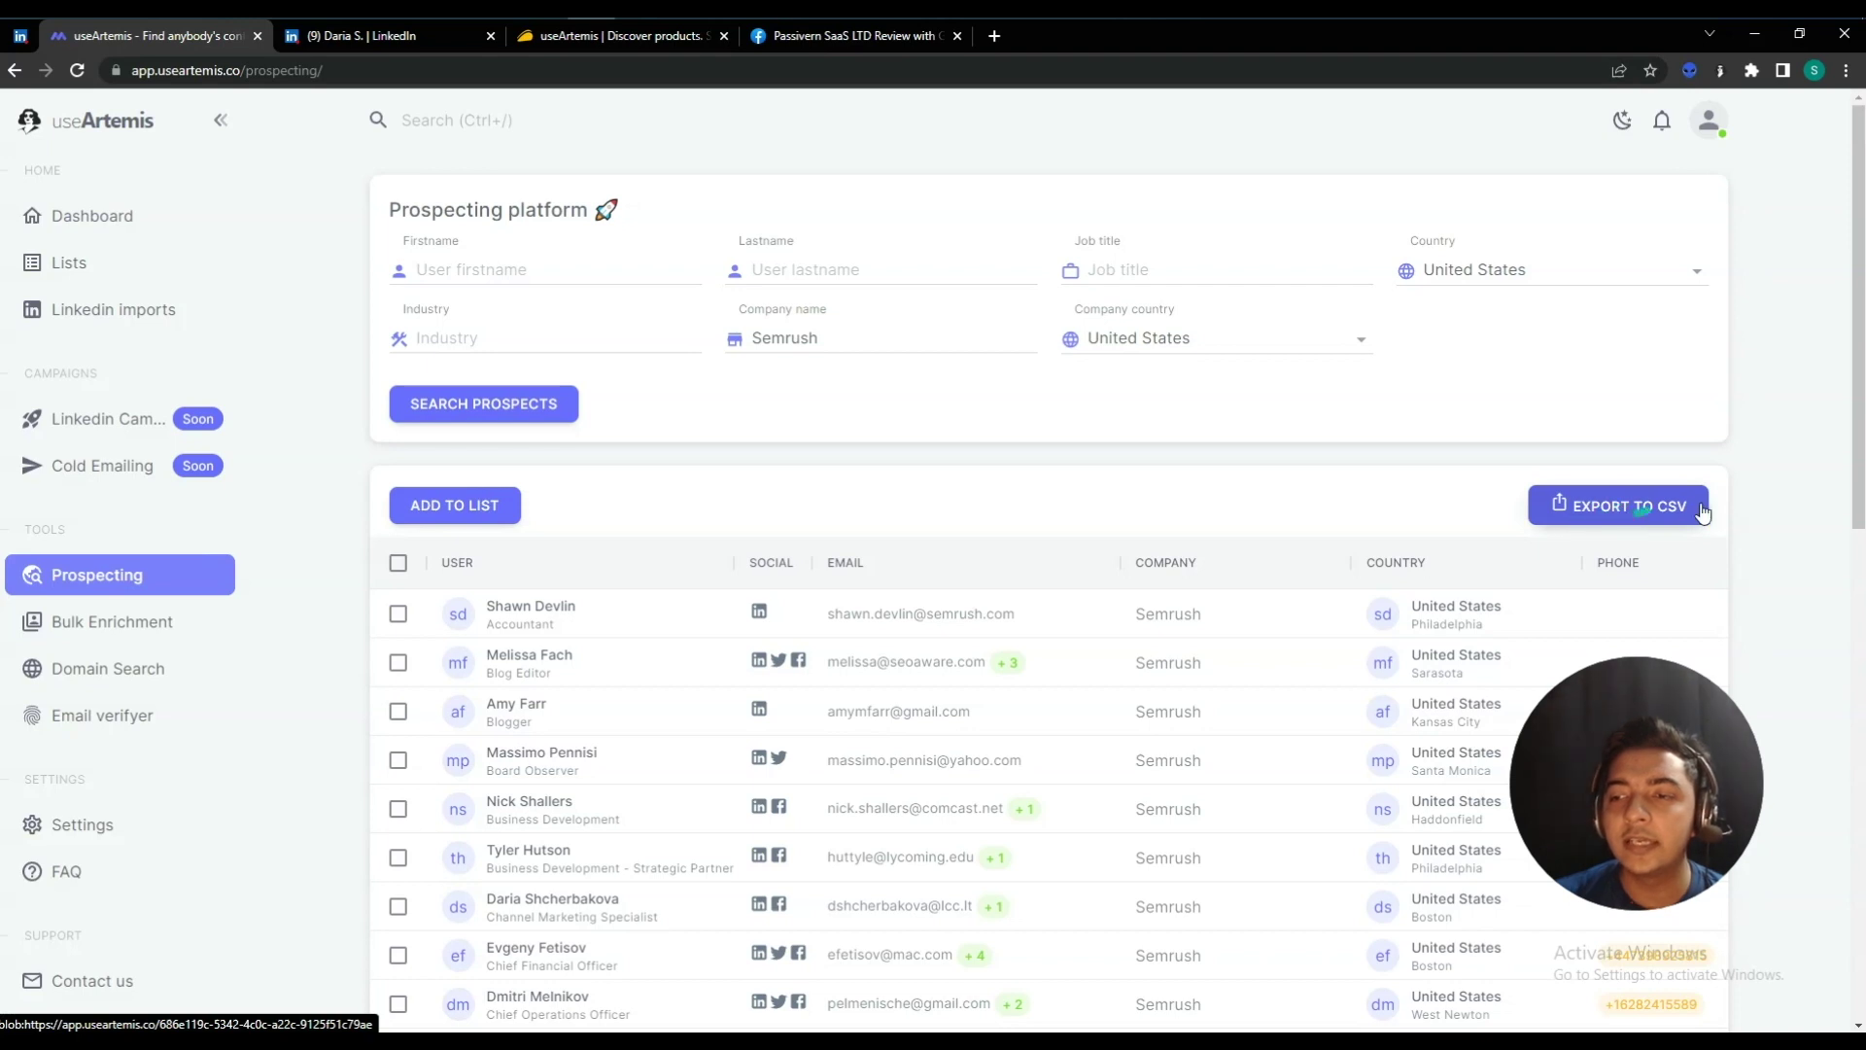
- Add all prospects on the current results page to List 101 and open that list among the prospect lists
{"action": "left_click", "coordinate": [474, 511]}
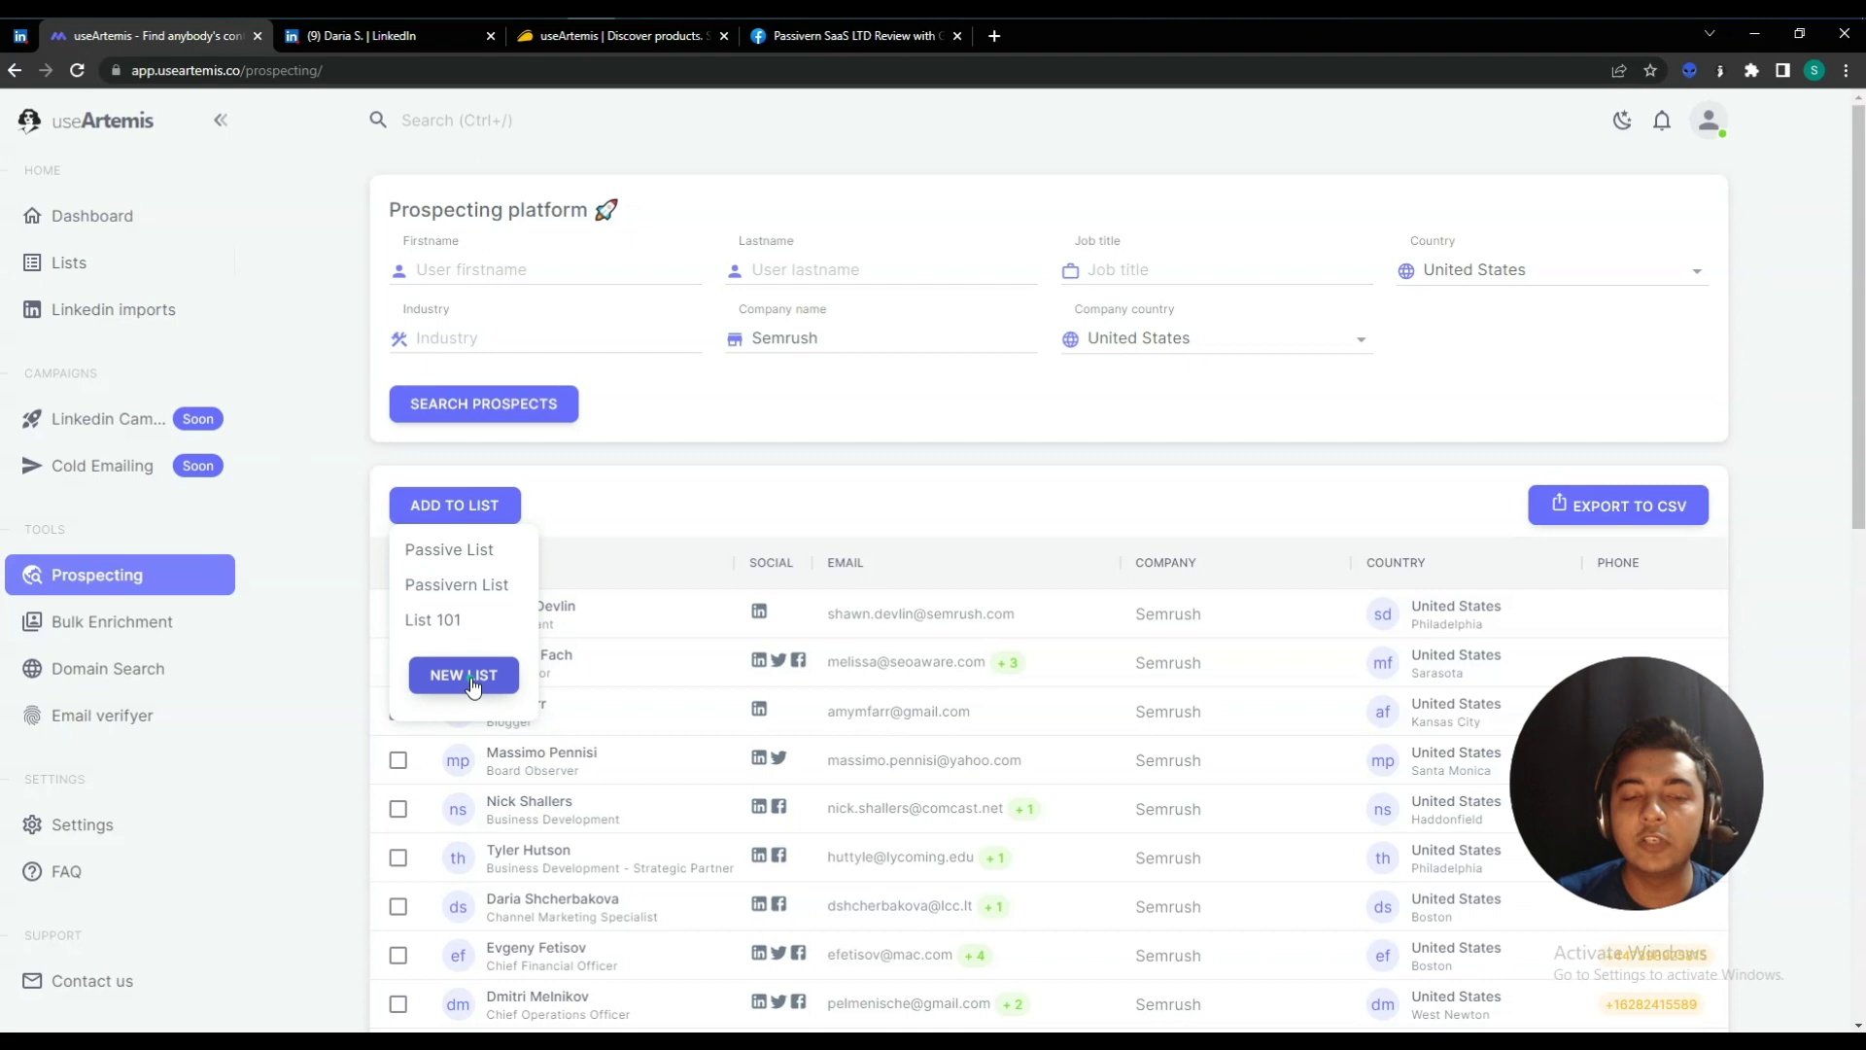
{"action": "left_click", "coordinate": [455, 585]}
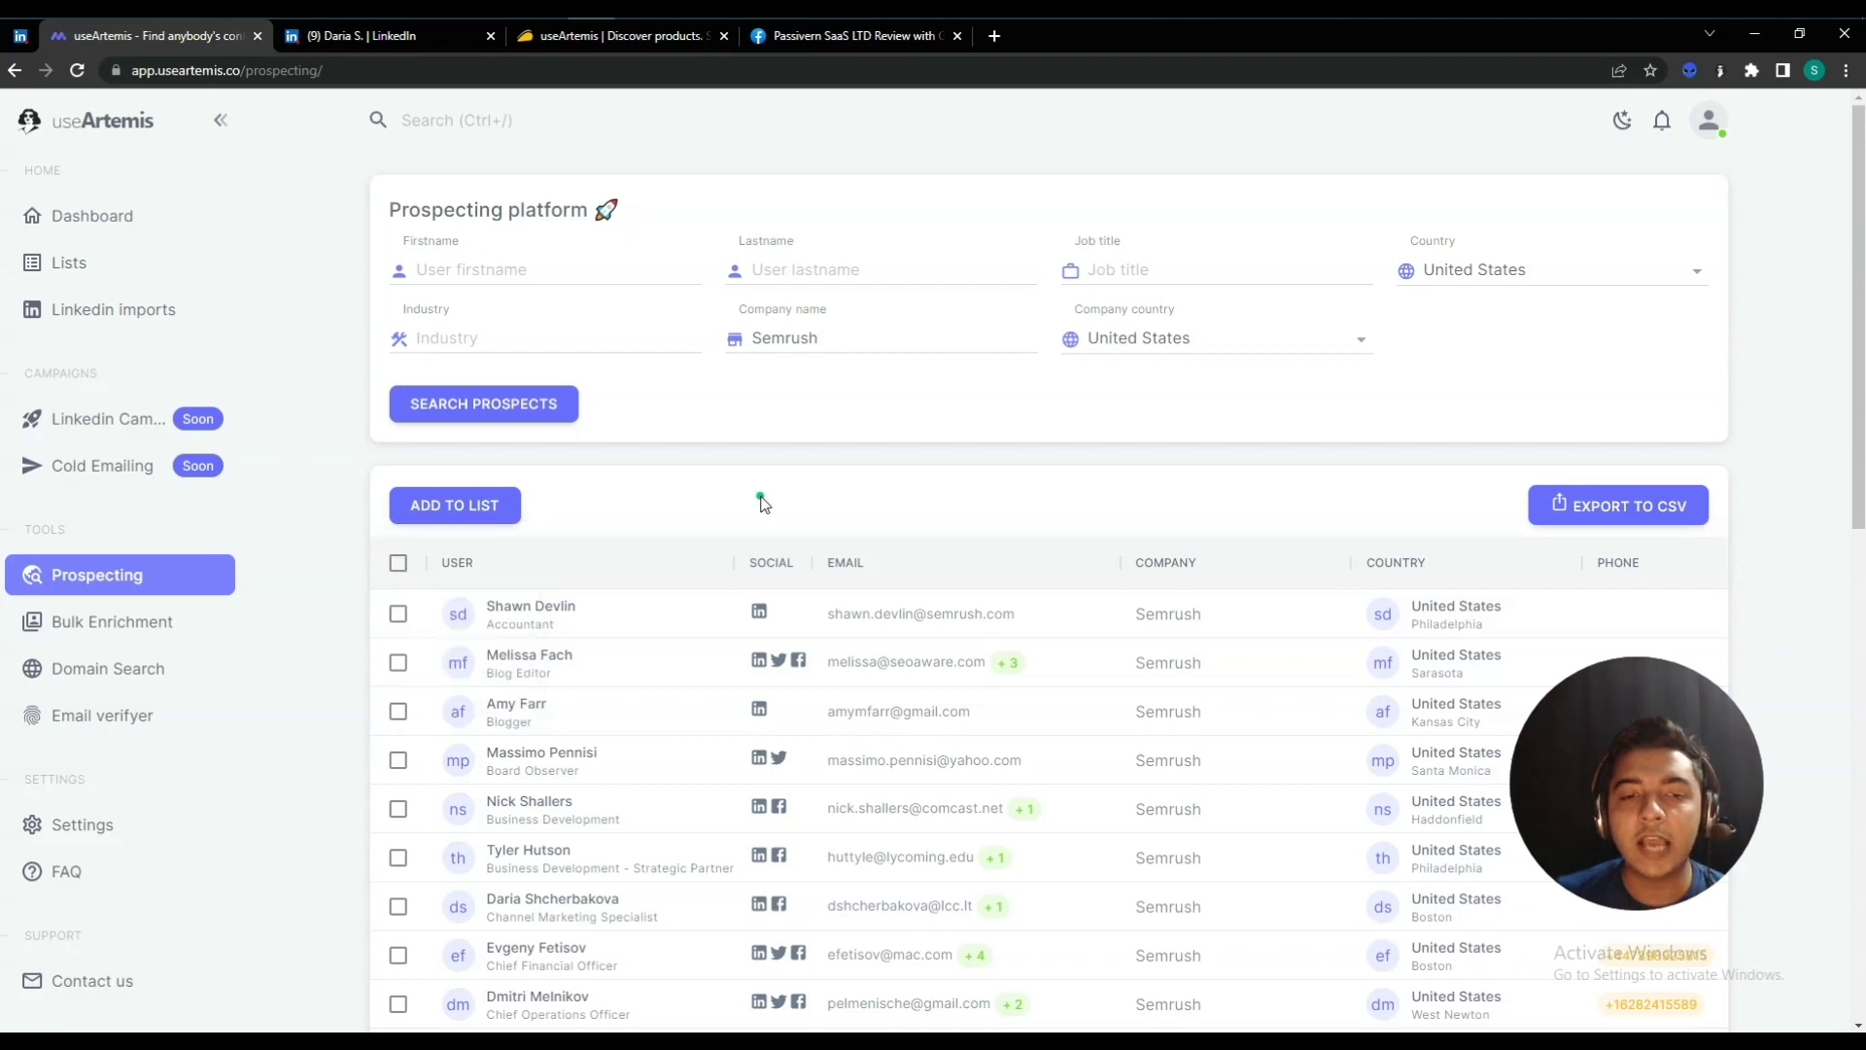
{"action": "left_click", "coordinate": [398, 562]}
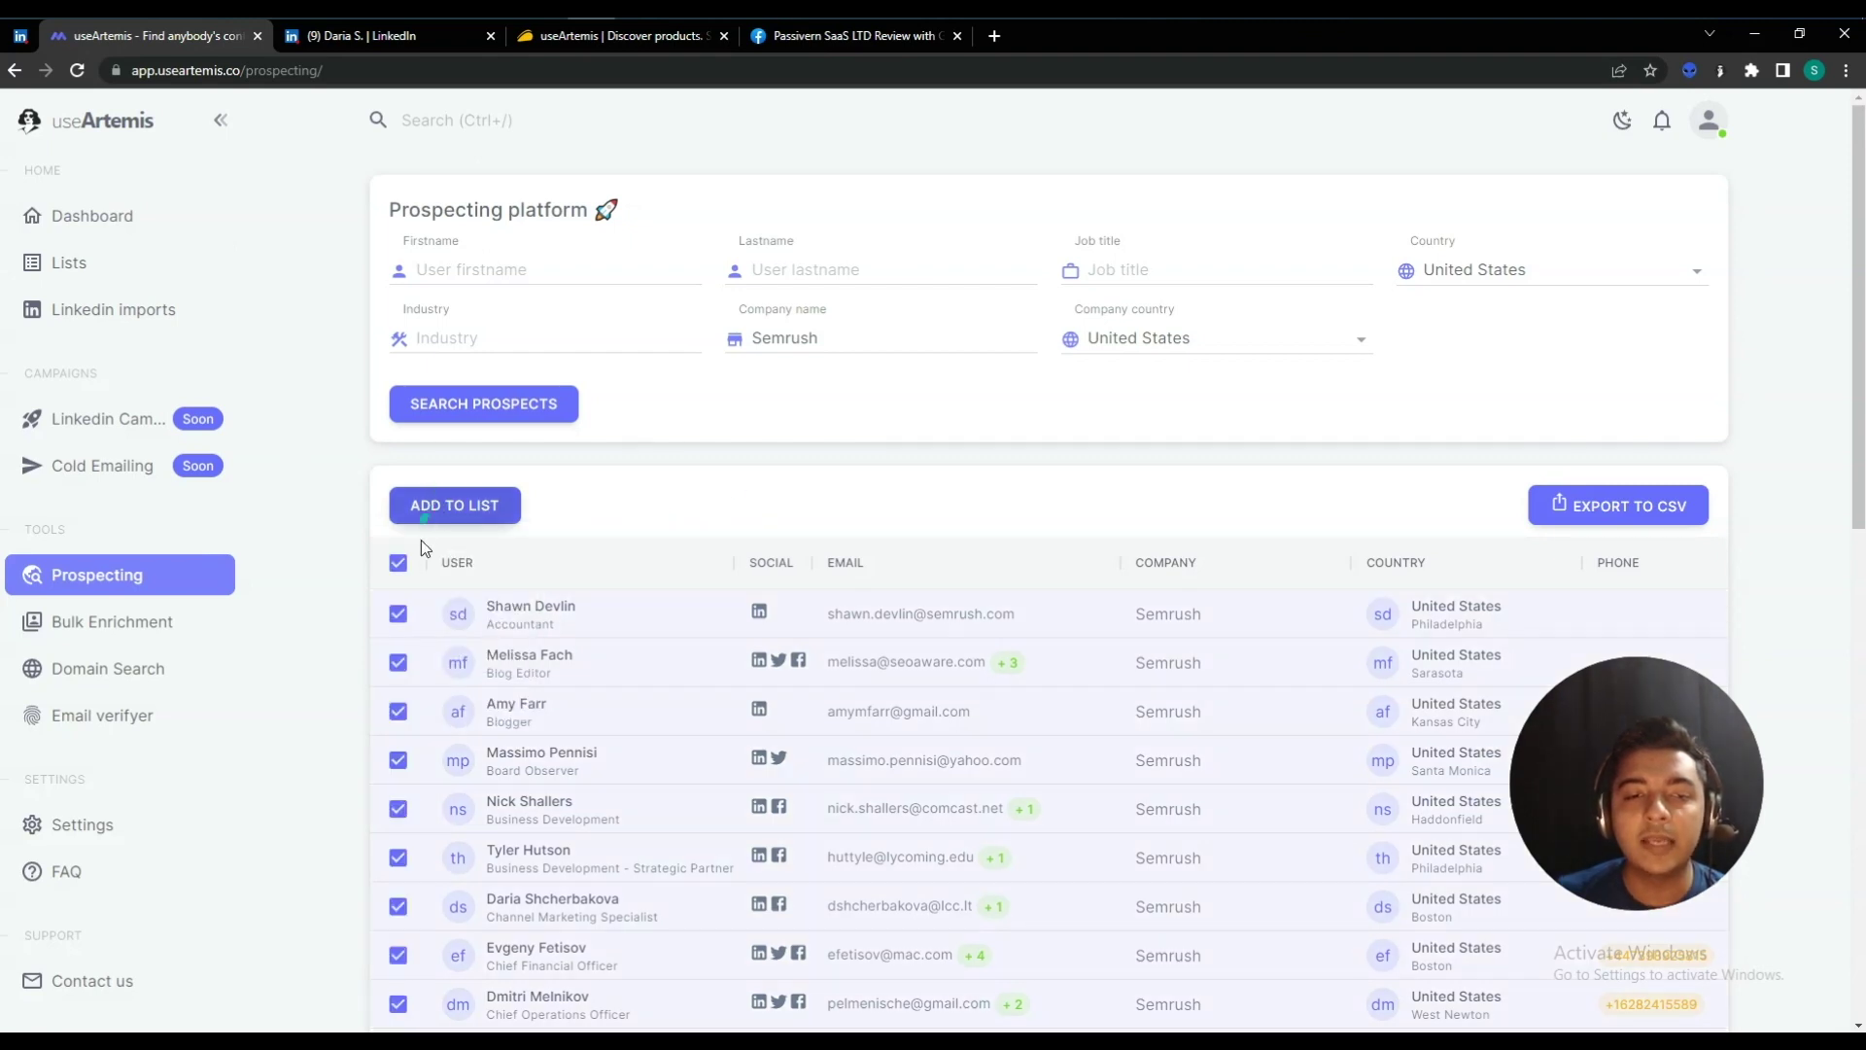
{"action": "scroll", "coordinate": [475, 762], "scroll_direction": "down", "scroll_amount": 3}
{"action": "scroll", "coordinate": [475, 762], "scroll_direction": "up", "scroll_amount": 3}
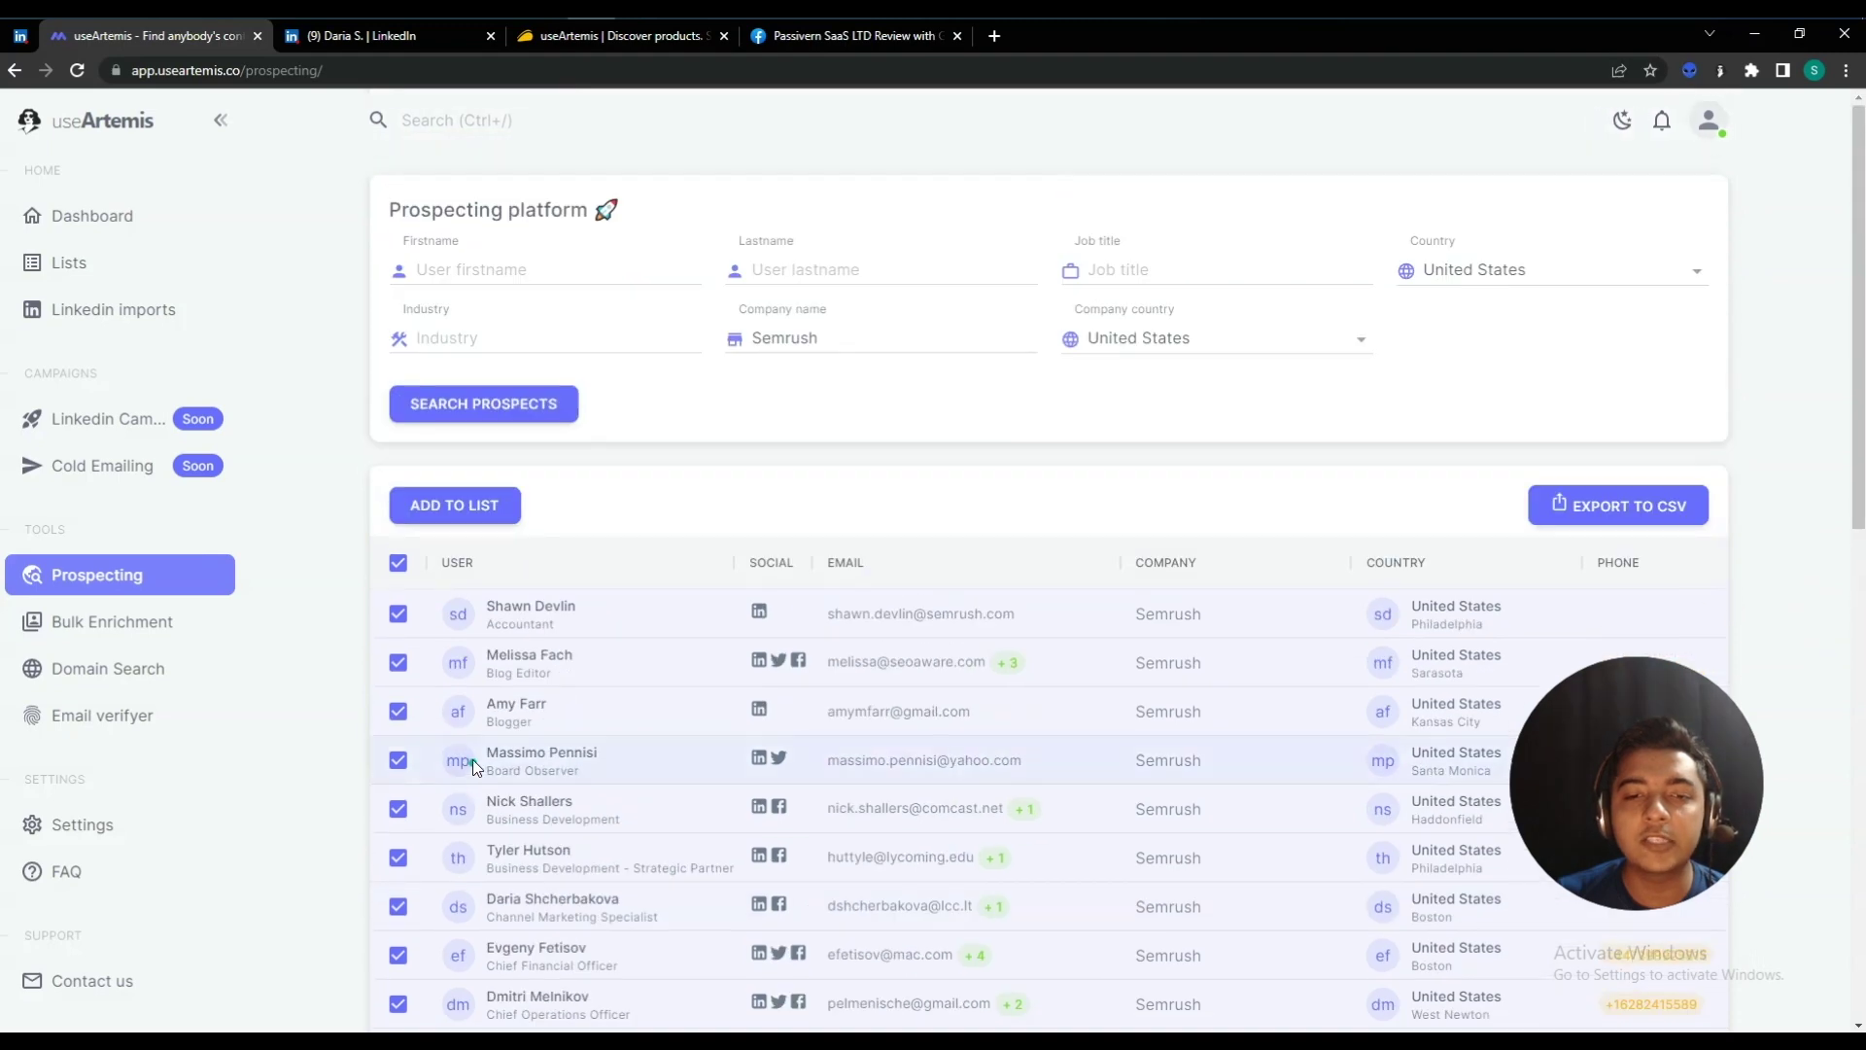
{"action": "left_click", "coordinate": [471, 505]}
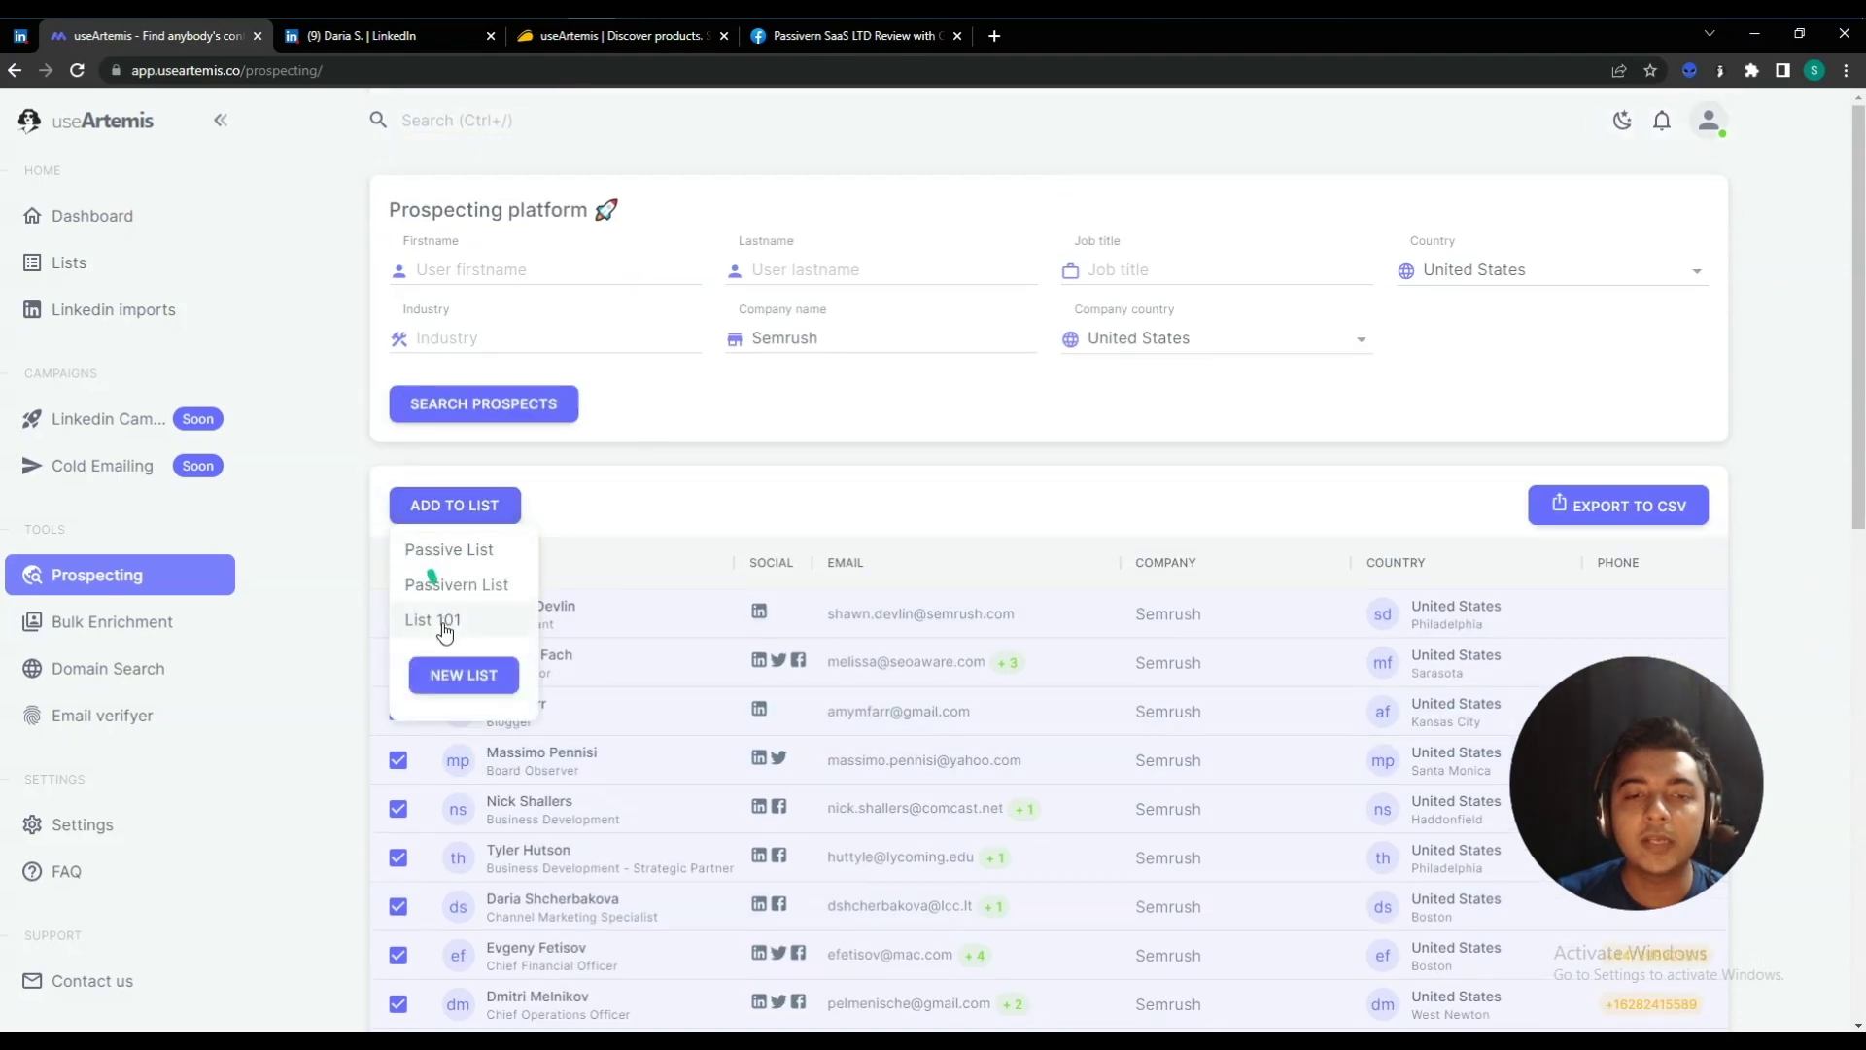
{"action": "left_click", "coordinate": [434, 622]}
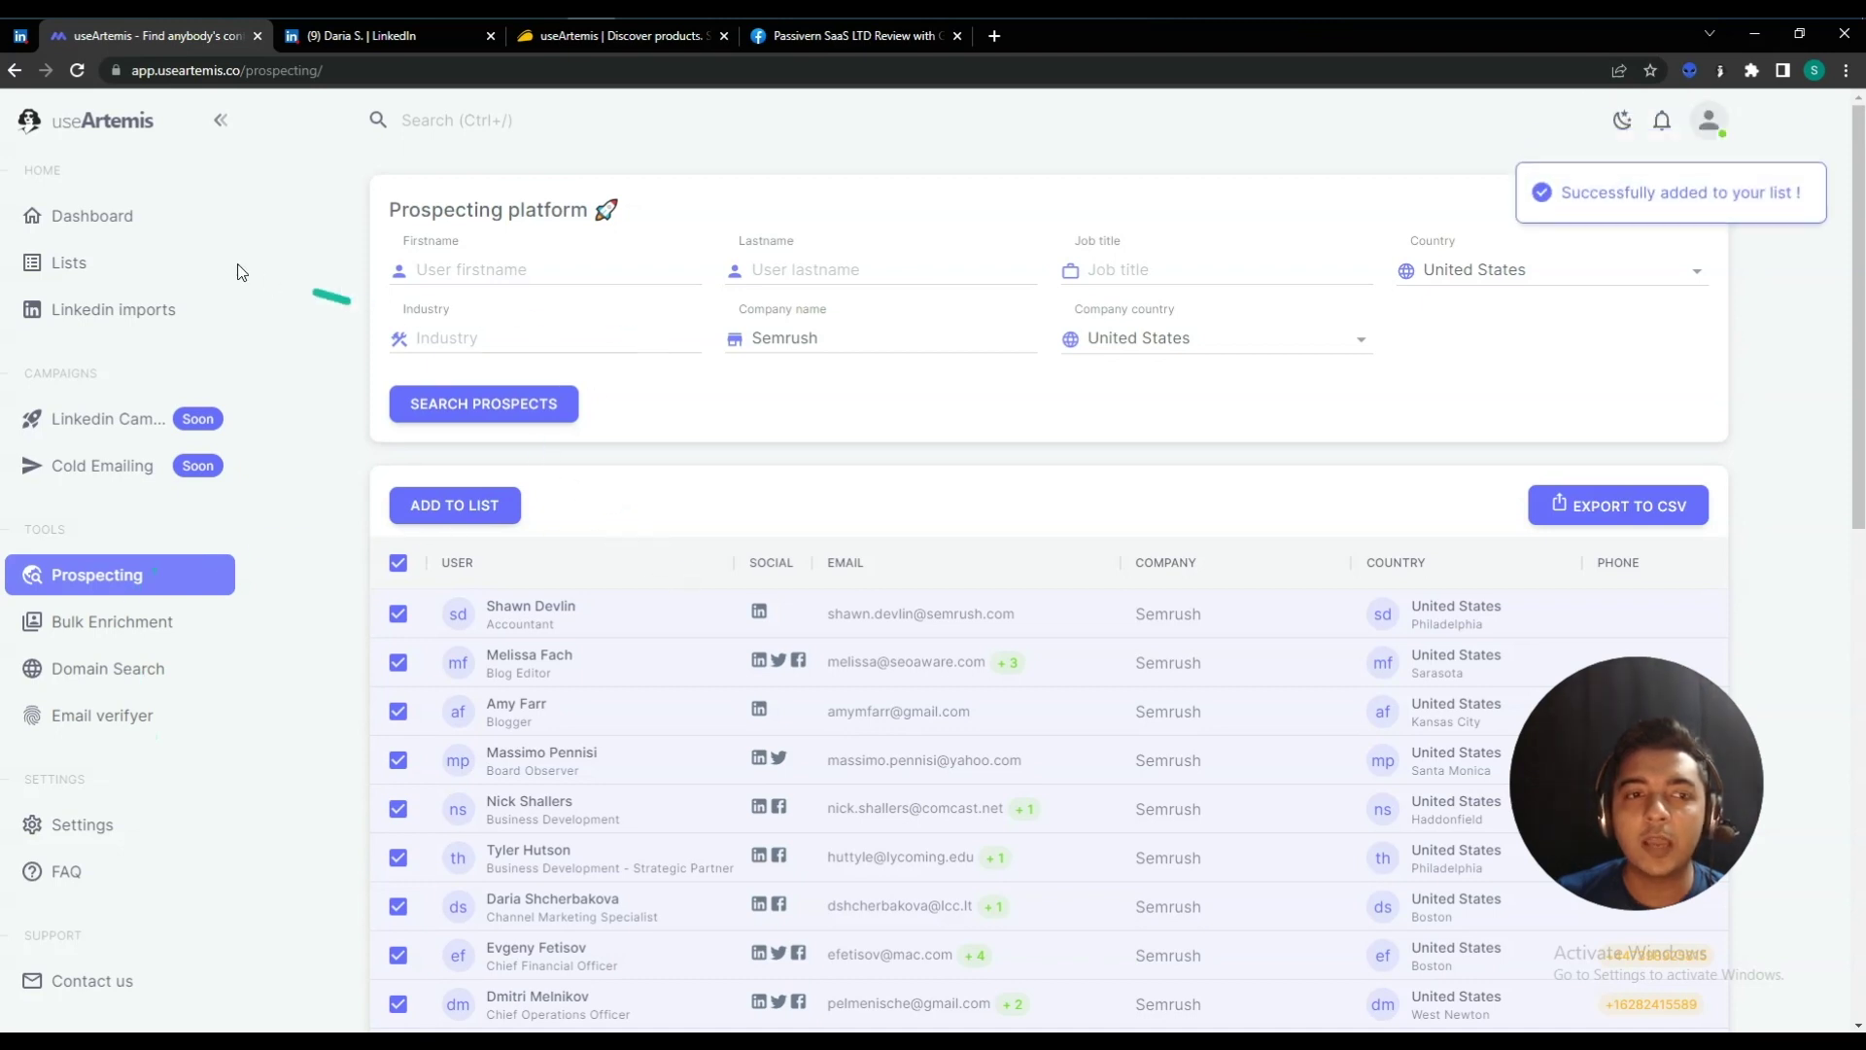
{"action": "left_click", "coordinate": [99, 277]}
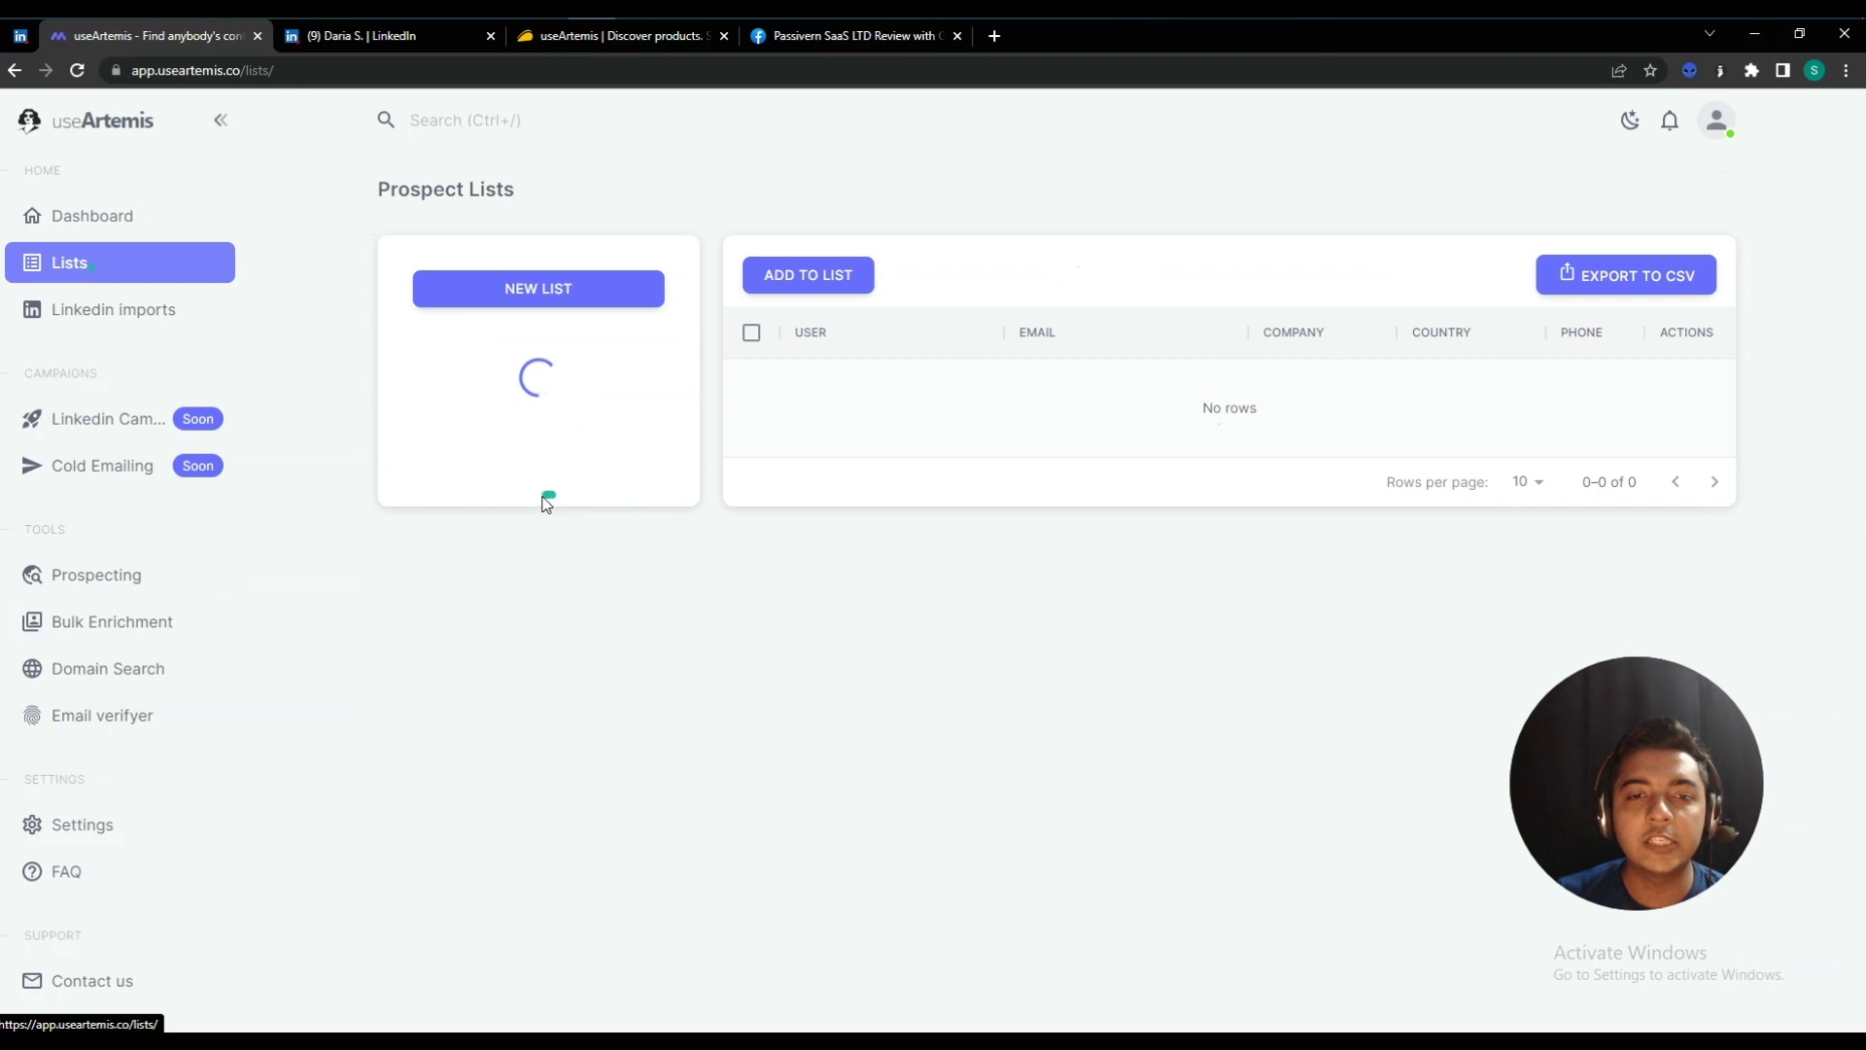
{"action": "left_click", "coordinate": [465, 491]}
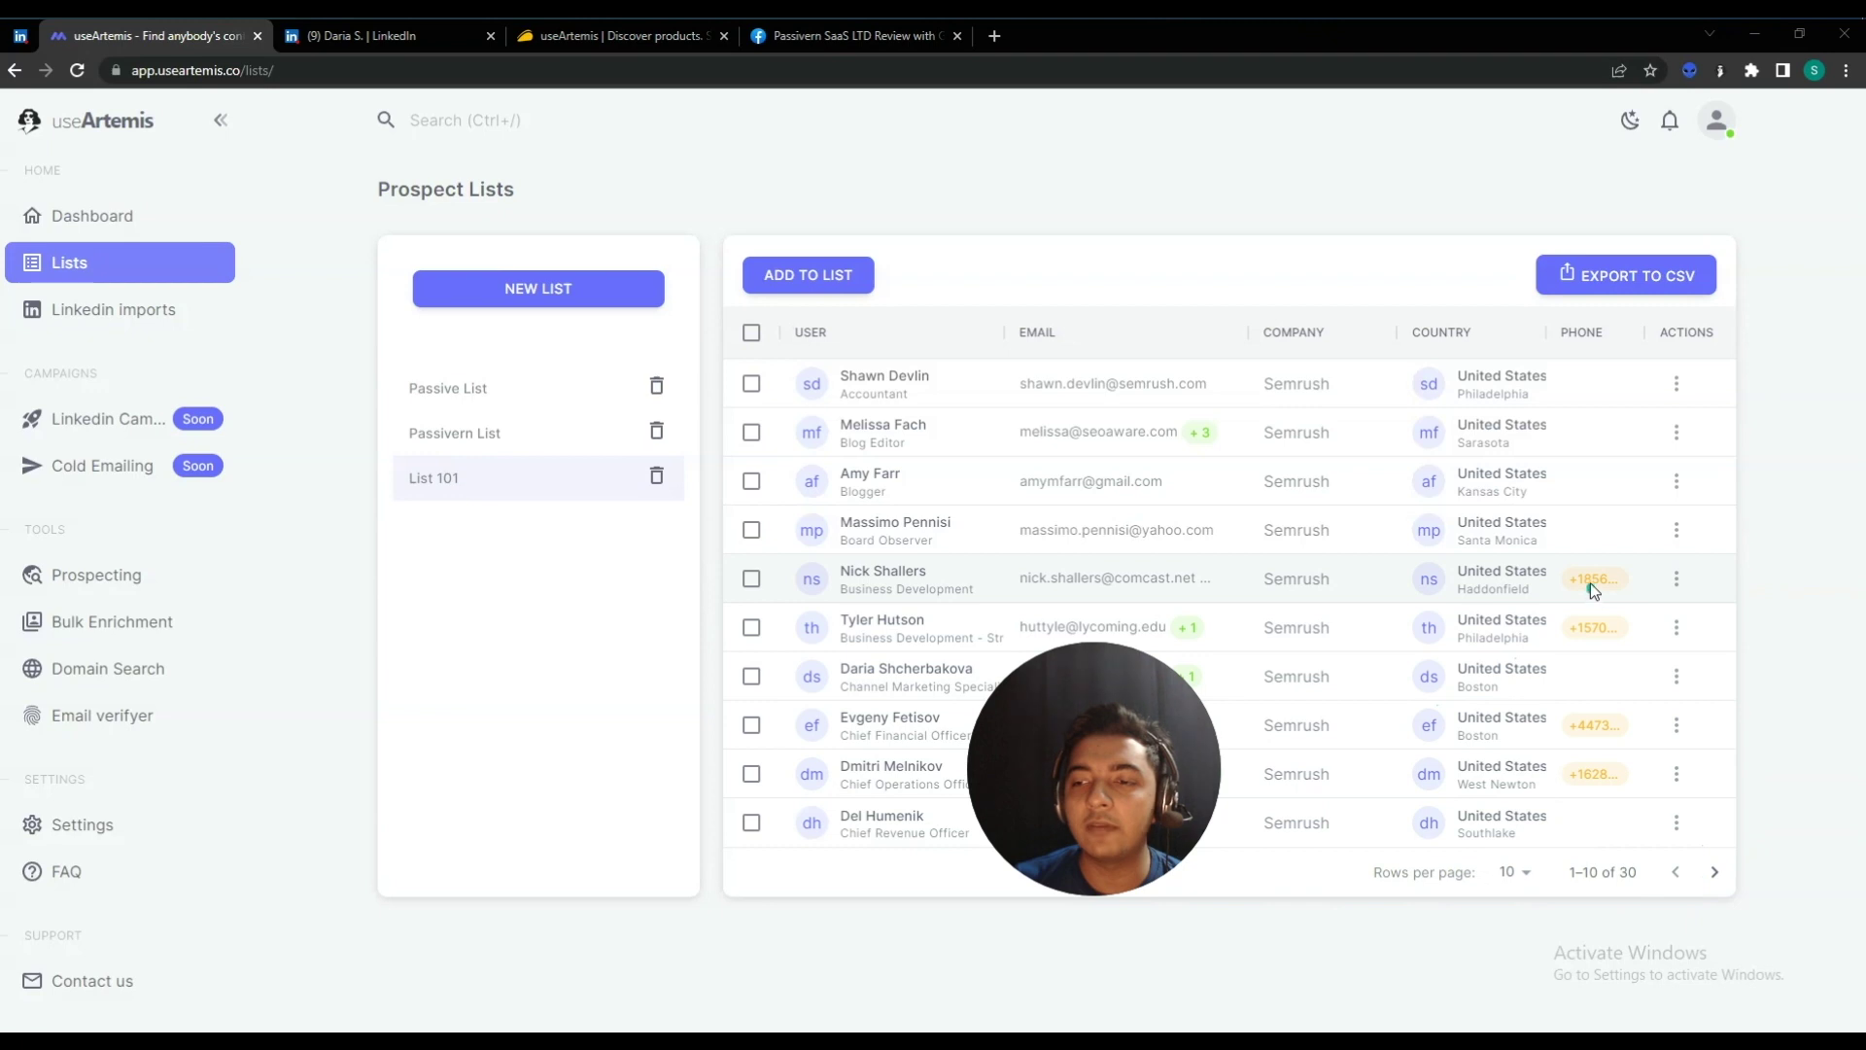
- Run a domain search for appsumo.com to find the contacts of that company
{"action": "left_click", "coordinate": [97, 670]}
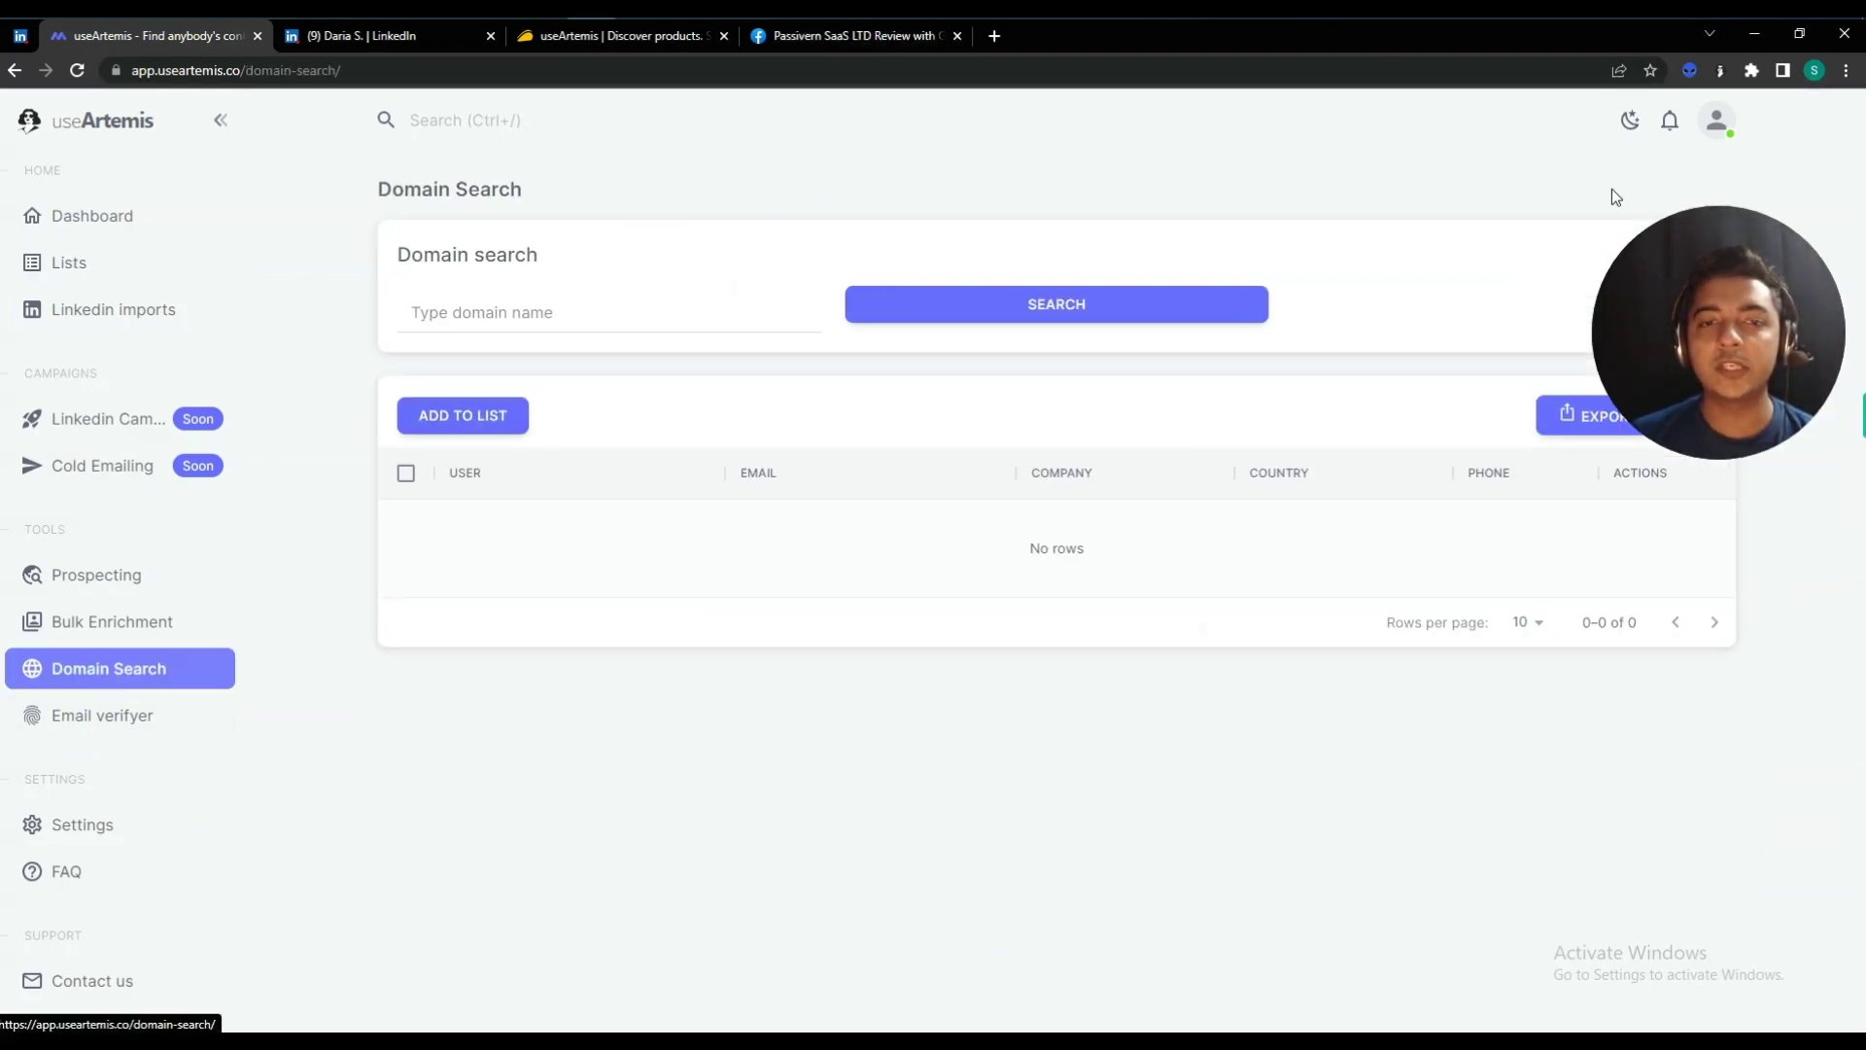
{"action": "left_click", "coordinate": [553, 320]}
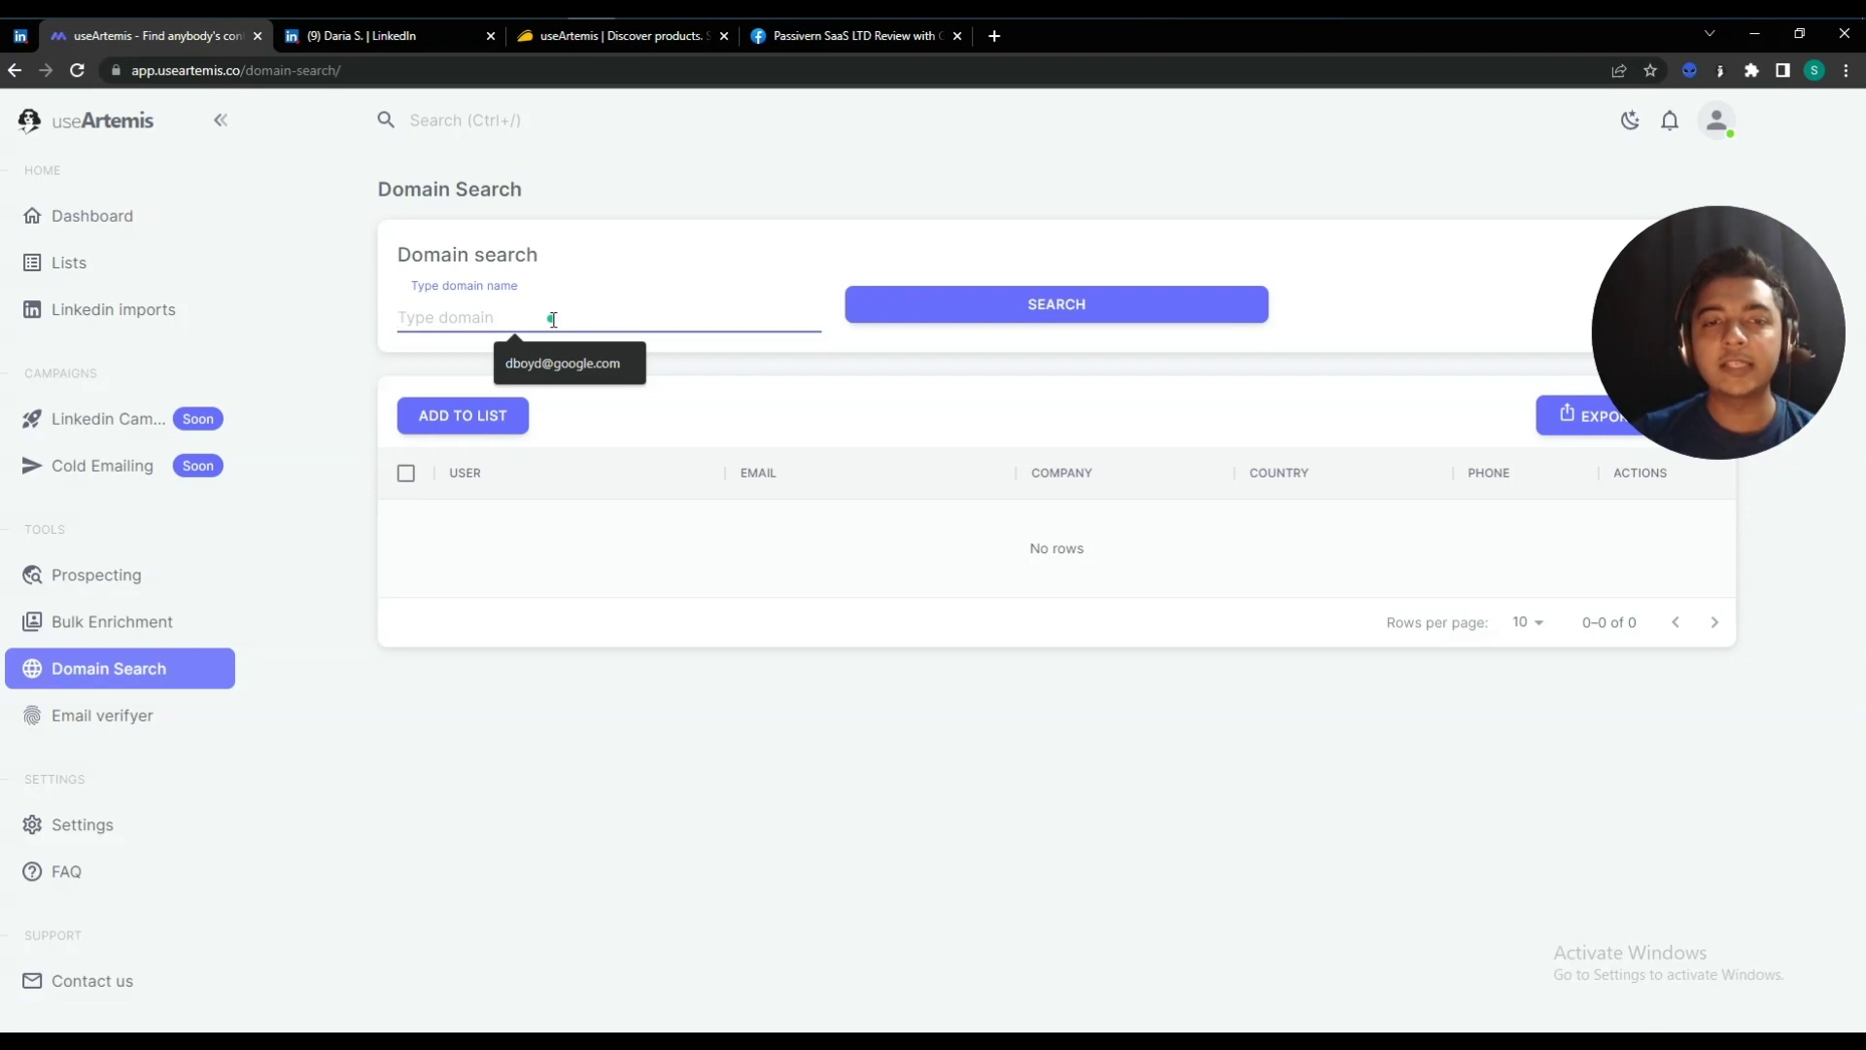
{"action": "type", "text": "appsumo.com"}
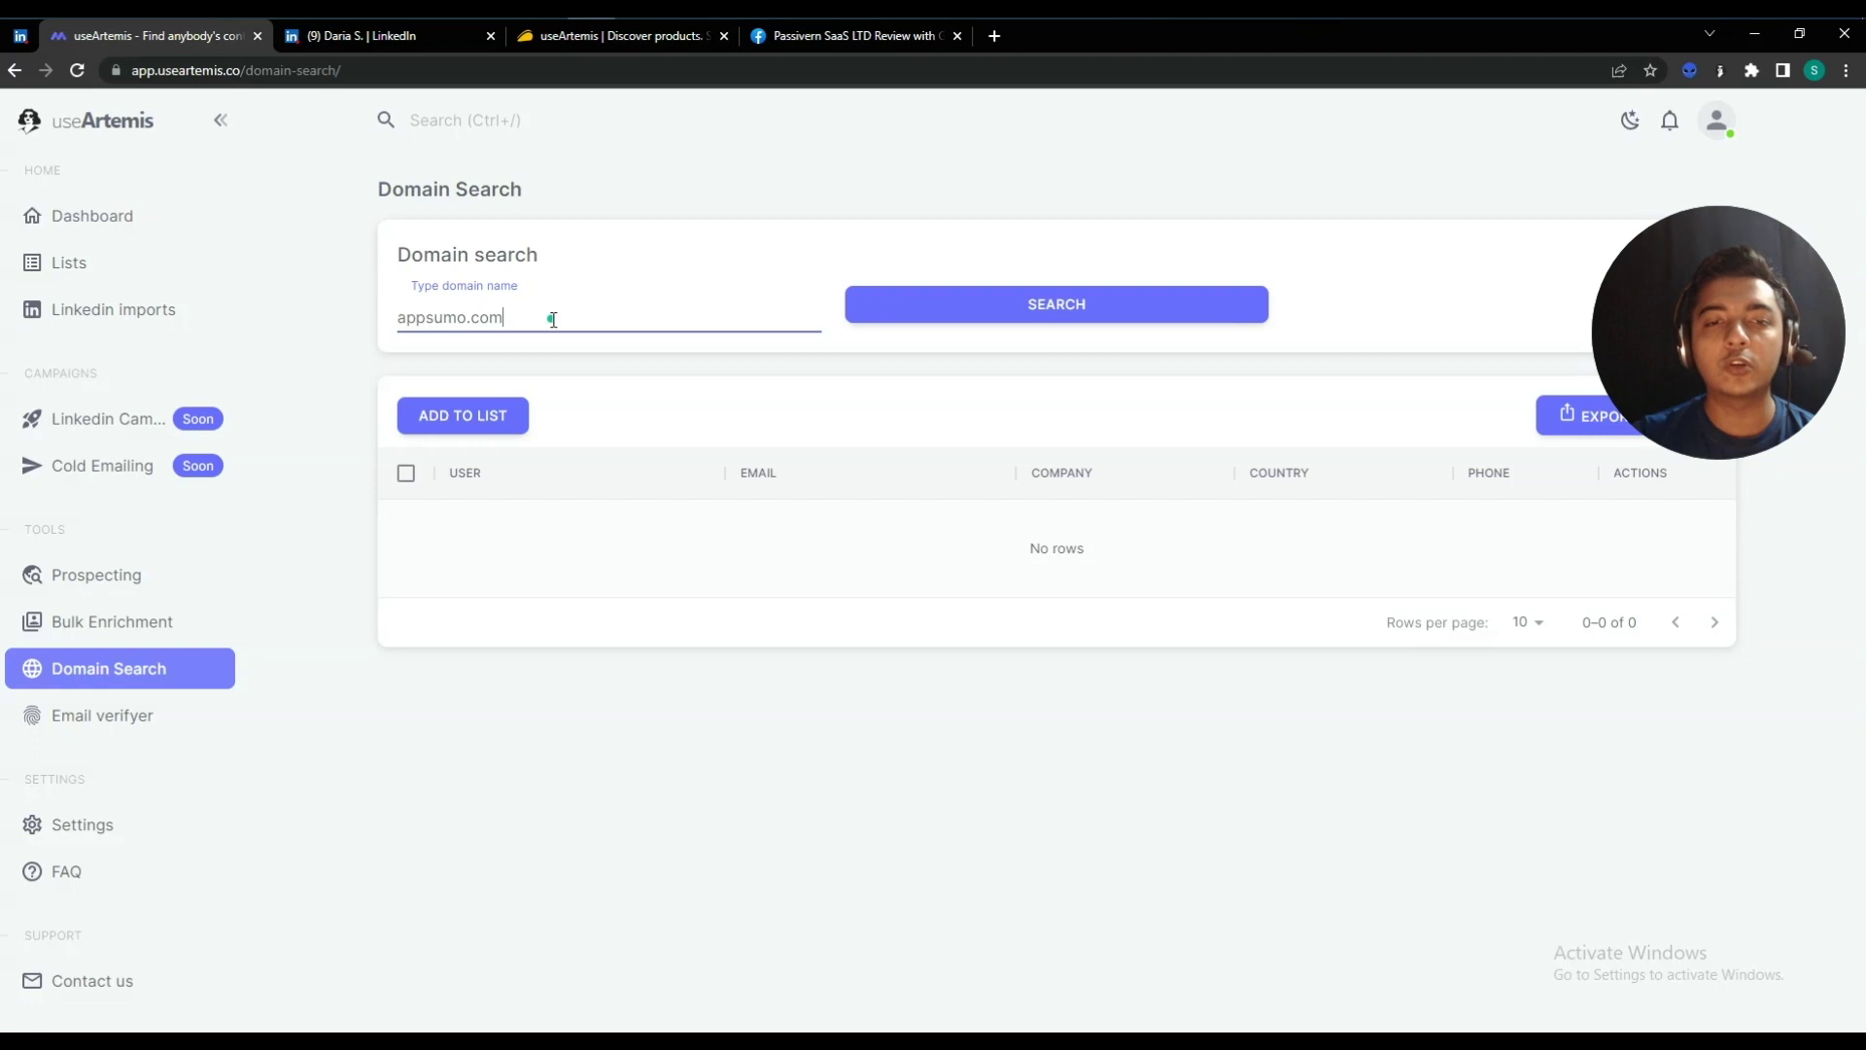
{"action": "left_click", "coordinate": [1027, 307]}
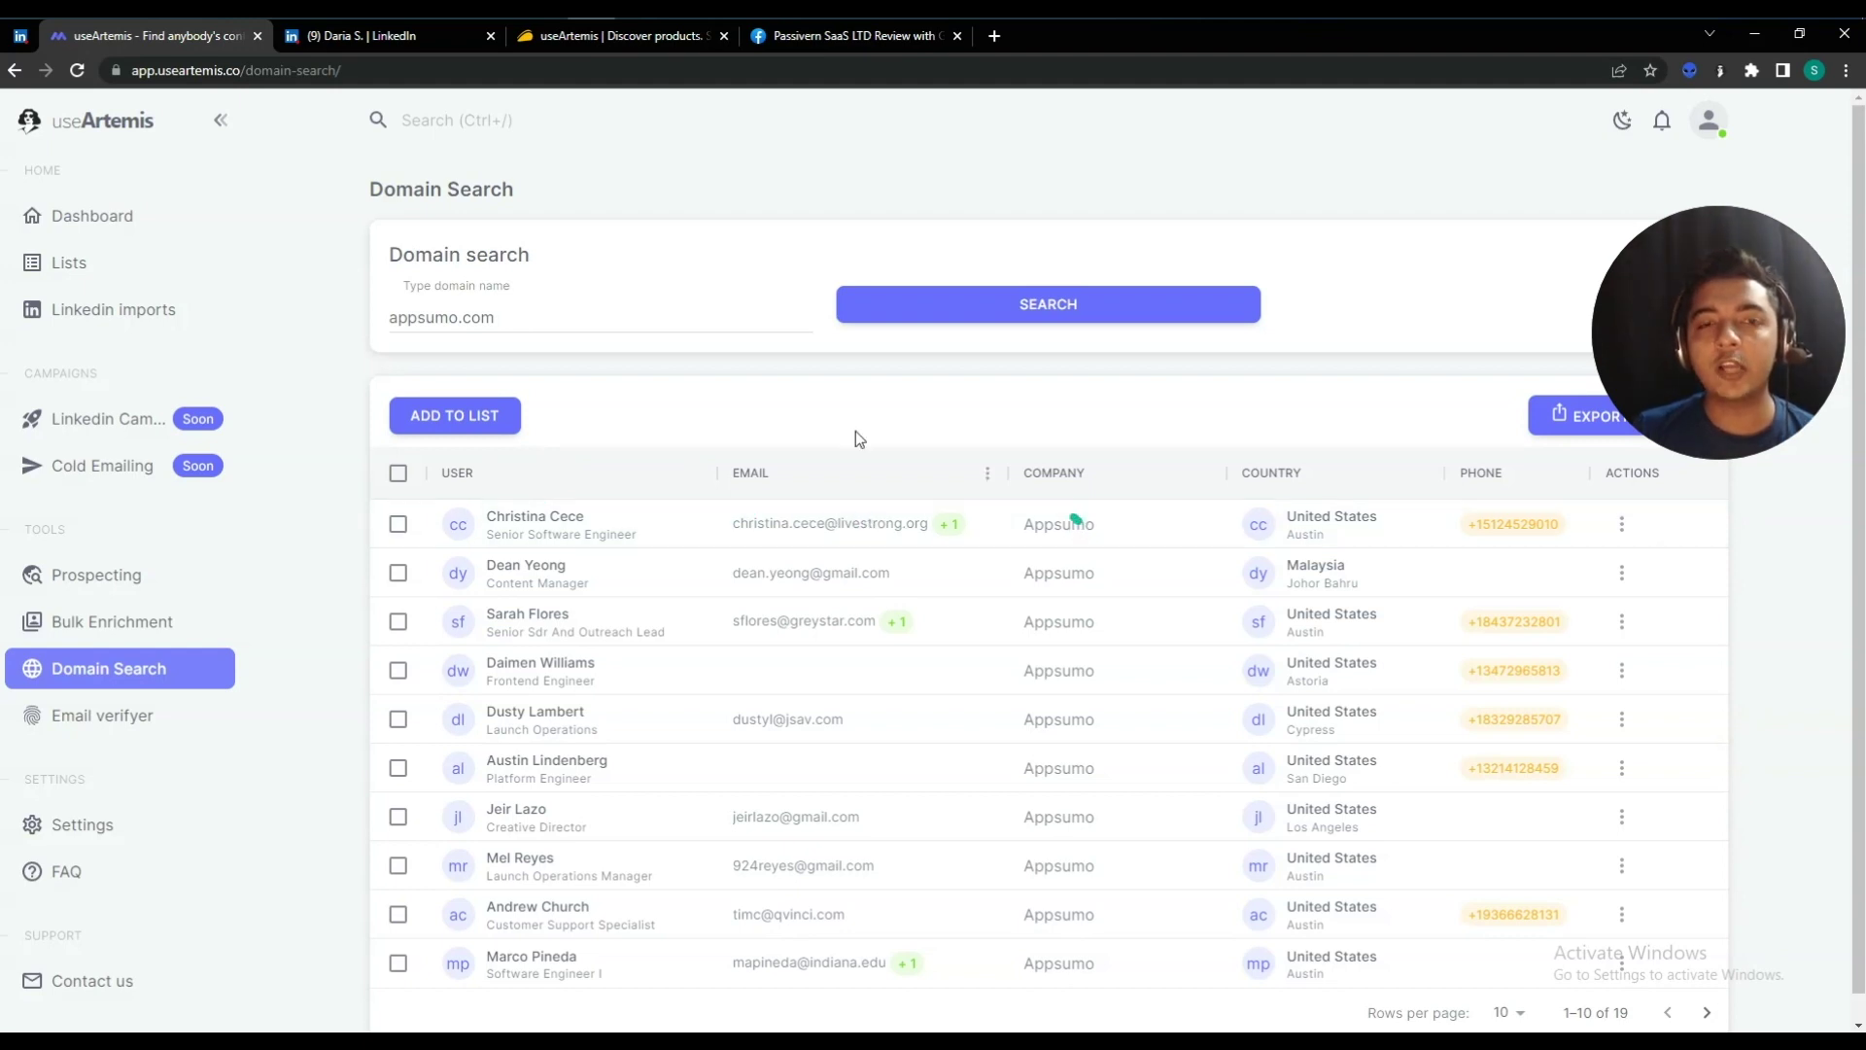
{"action": "left_click_drag", "start_coordinate": [401, 316], "coordinate": [516, 315]}
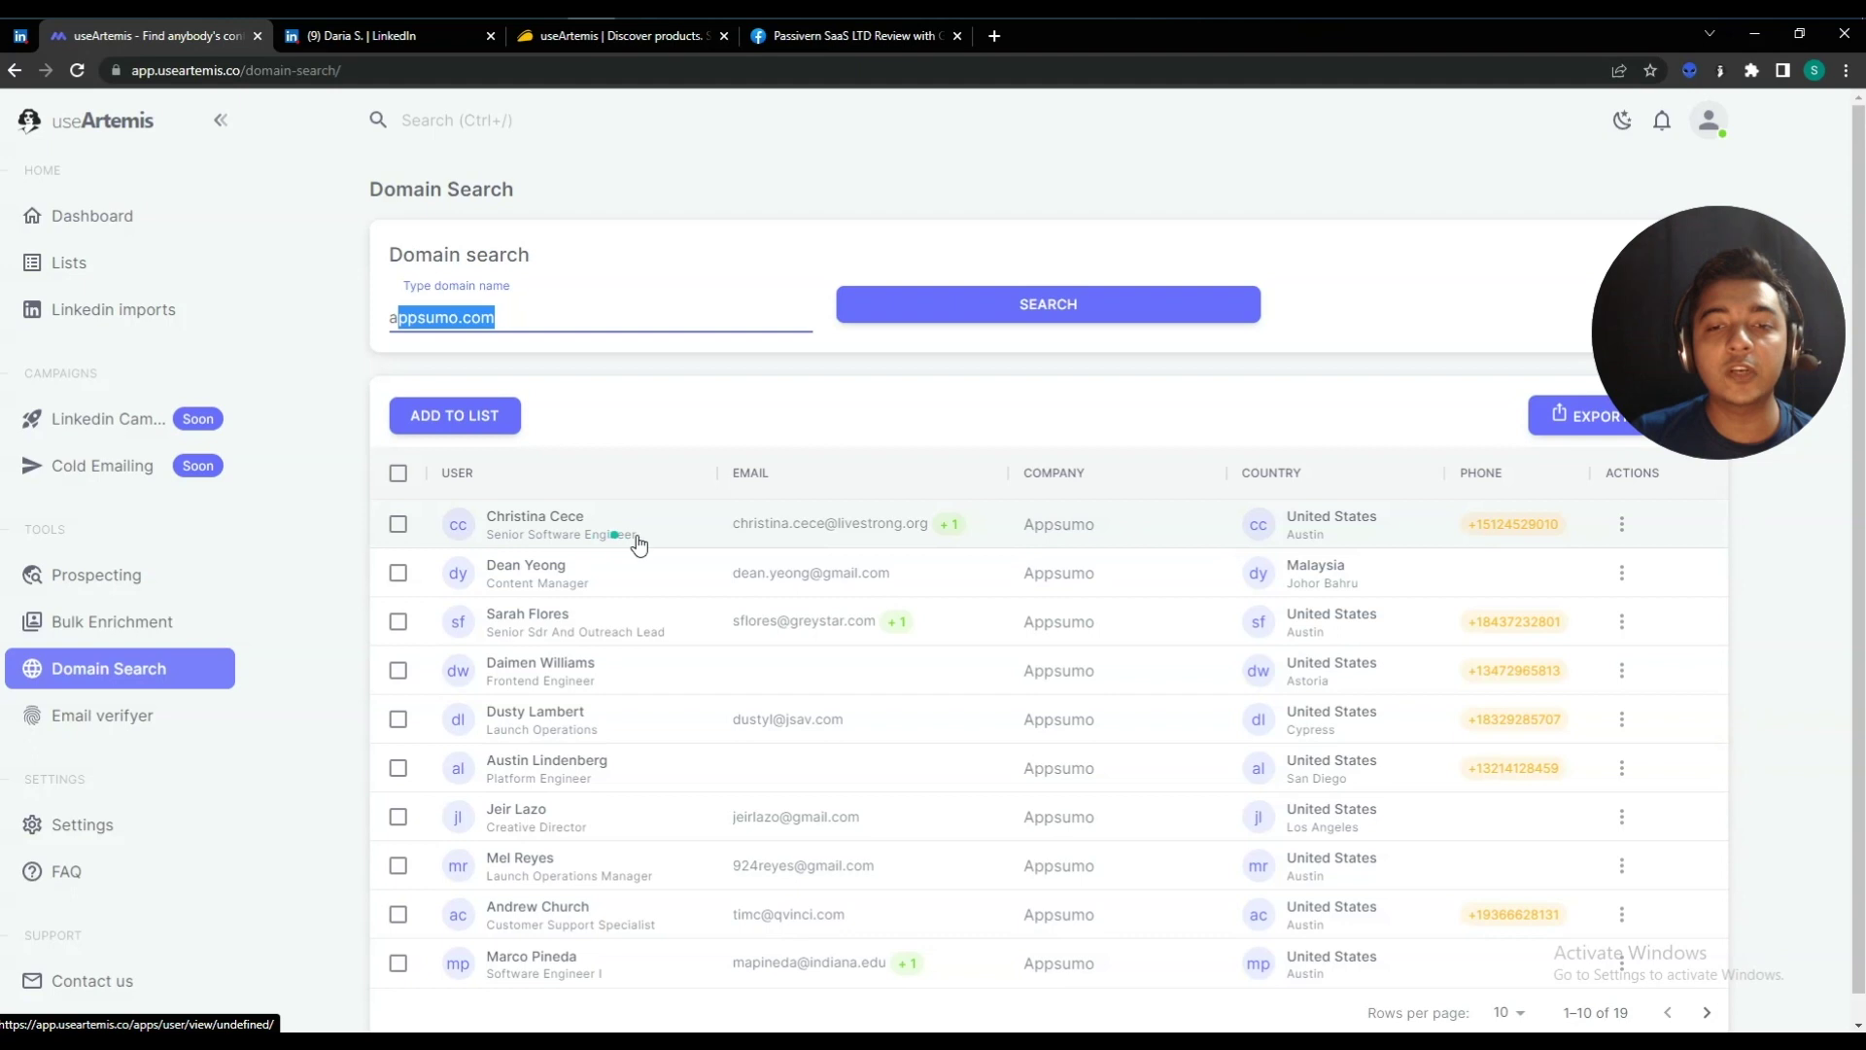
- Examine the first contact's email, company, country, city and phone details, and the actions available for that contact in the domain search results
{"action": "left_click_drag", "start_coordinate": [742, 526], "coordinate": [938, 529]}
{"action": "double_click", "coordinate": [1052, 524]}
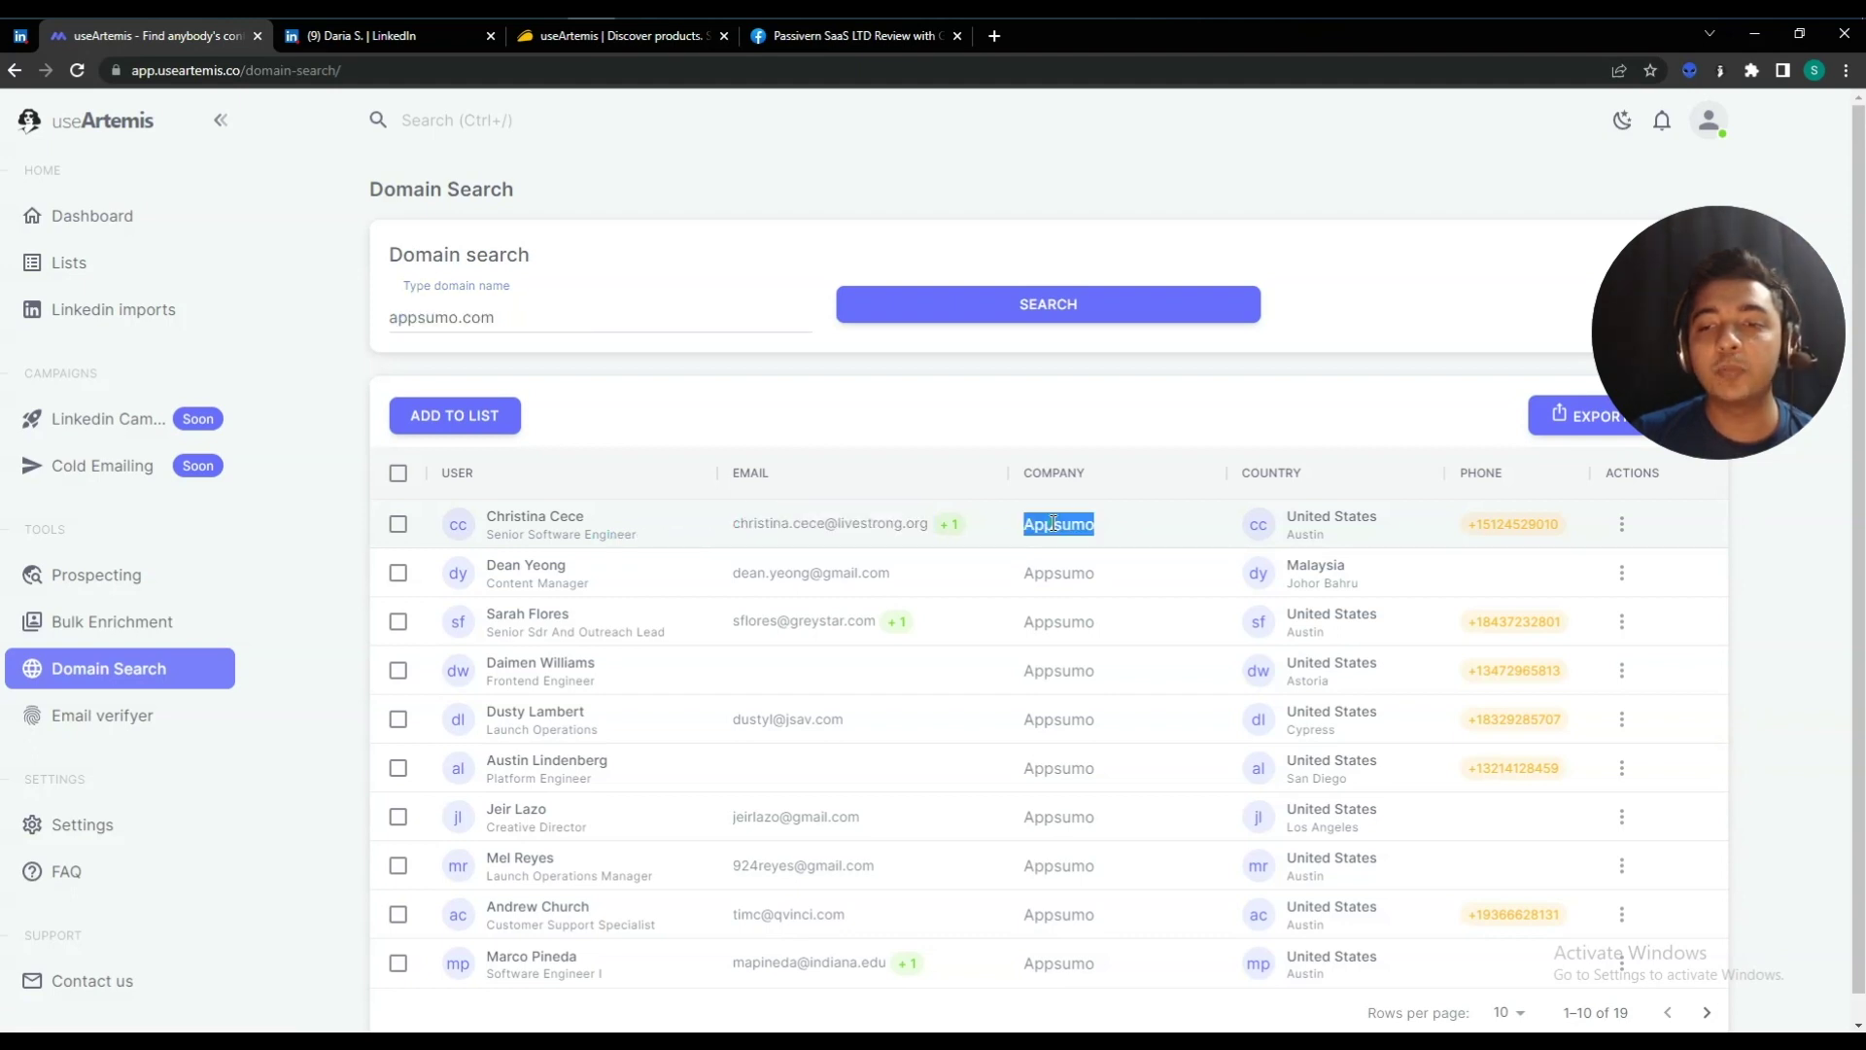
{"action": "left_click", "coordinate": [1355, 523]}
{"action": "triple_click", "coordinate": [1355, 521]}
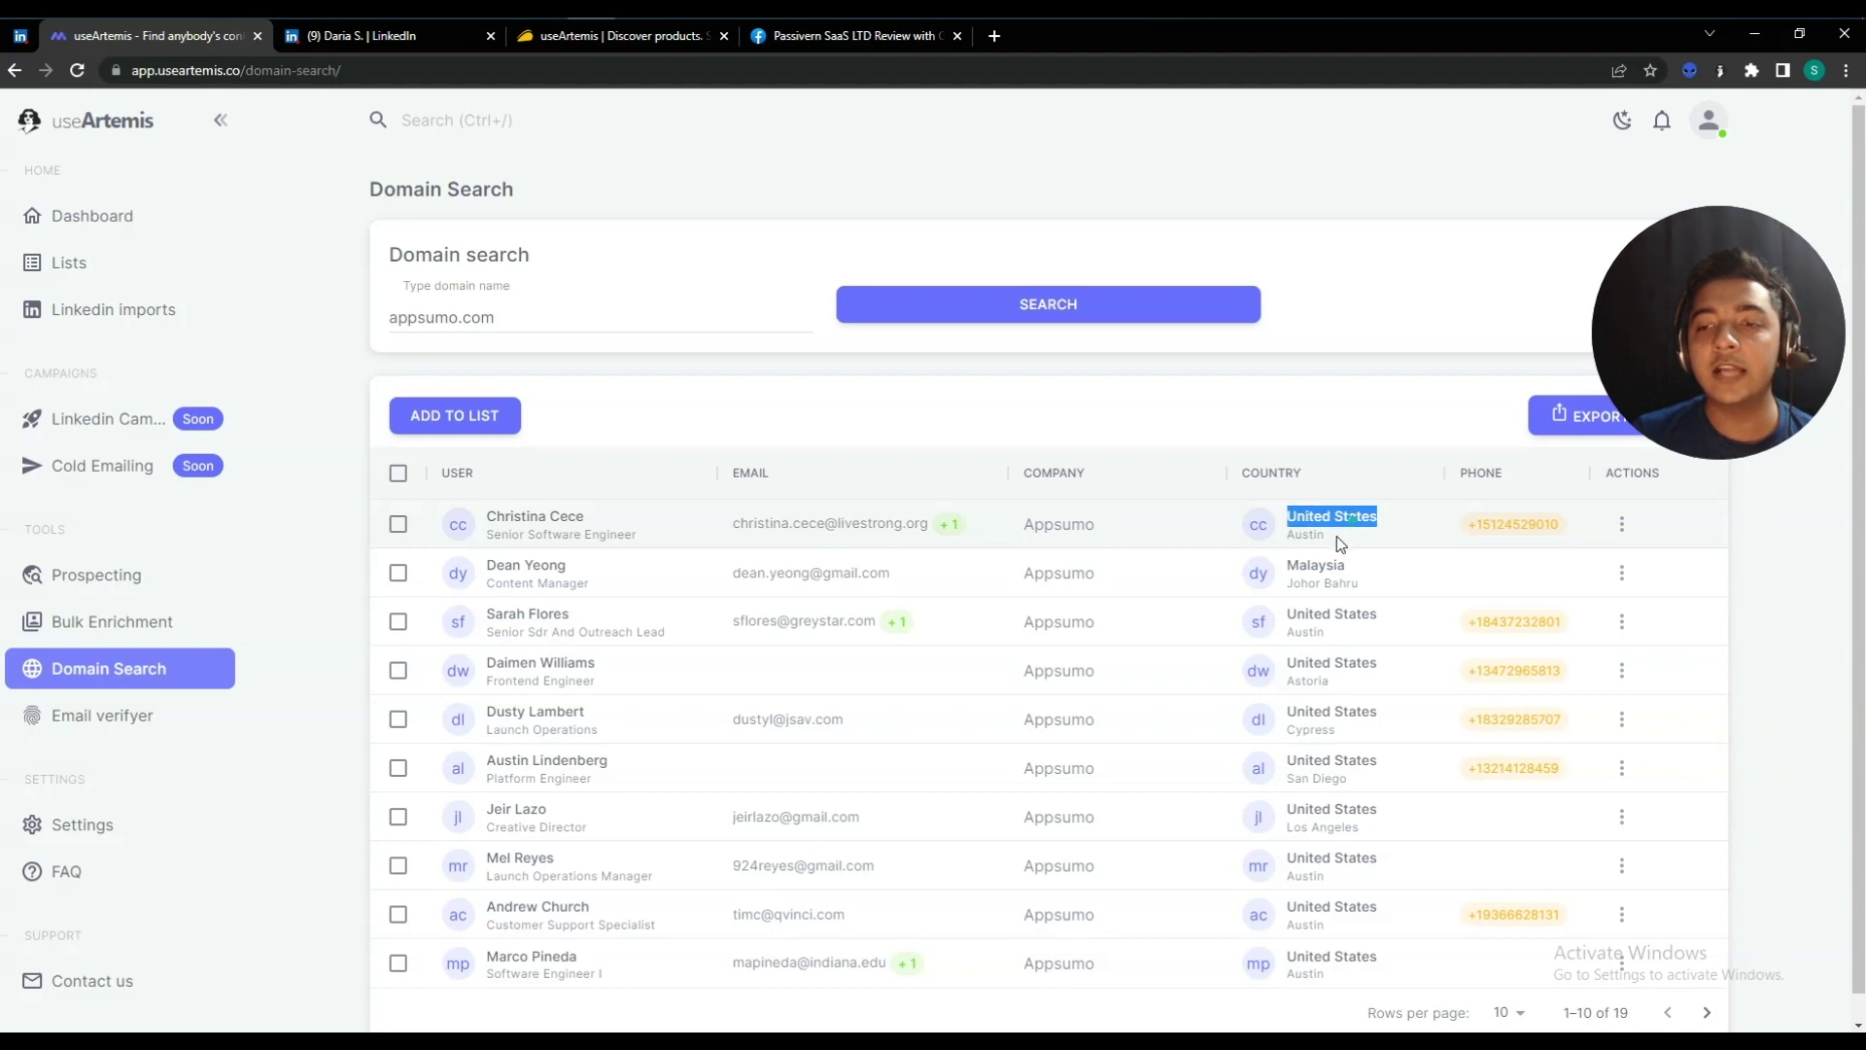
{"action": "double_click", "coordinate": [1307, 533]}
{"action": "double_click", "coordinate": [1529, 526]}
{"action": "left_click", "coordinate": [1623, 525]}
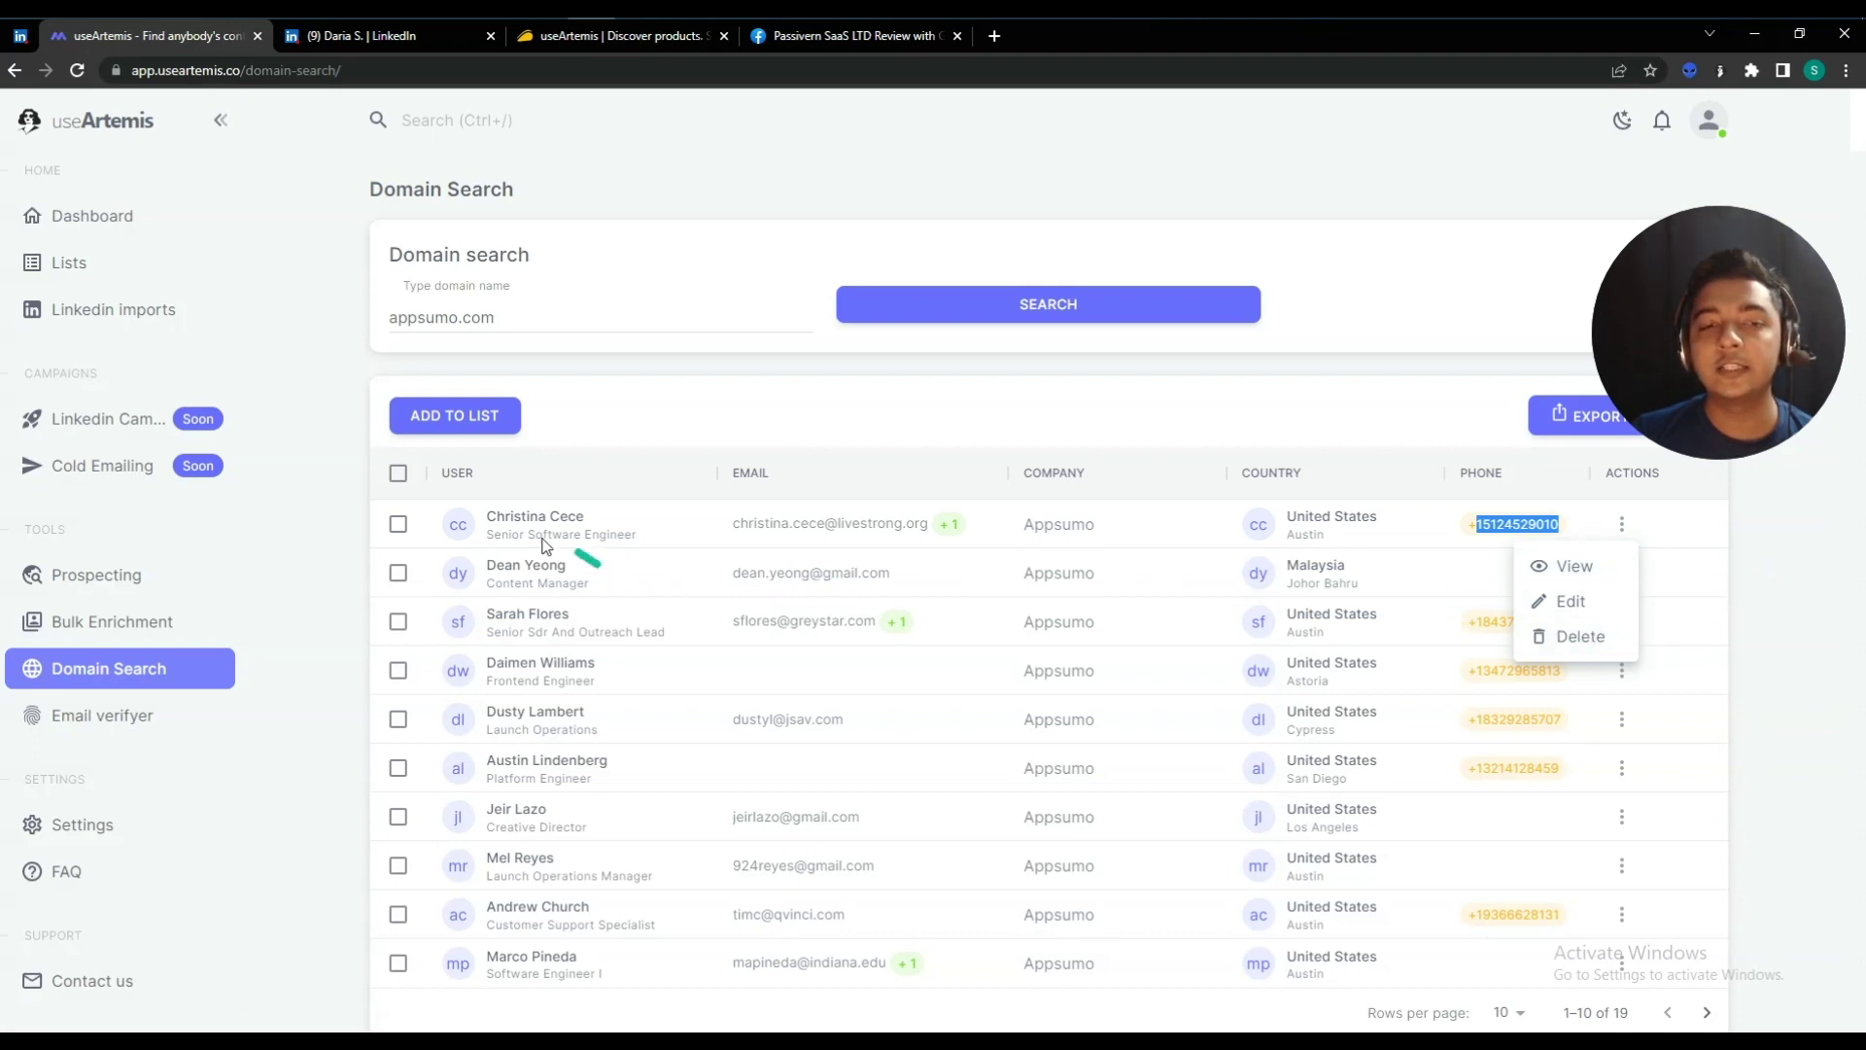
{"action": "left_click", "coordinate": [1592, 511]}
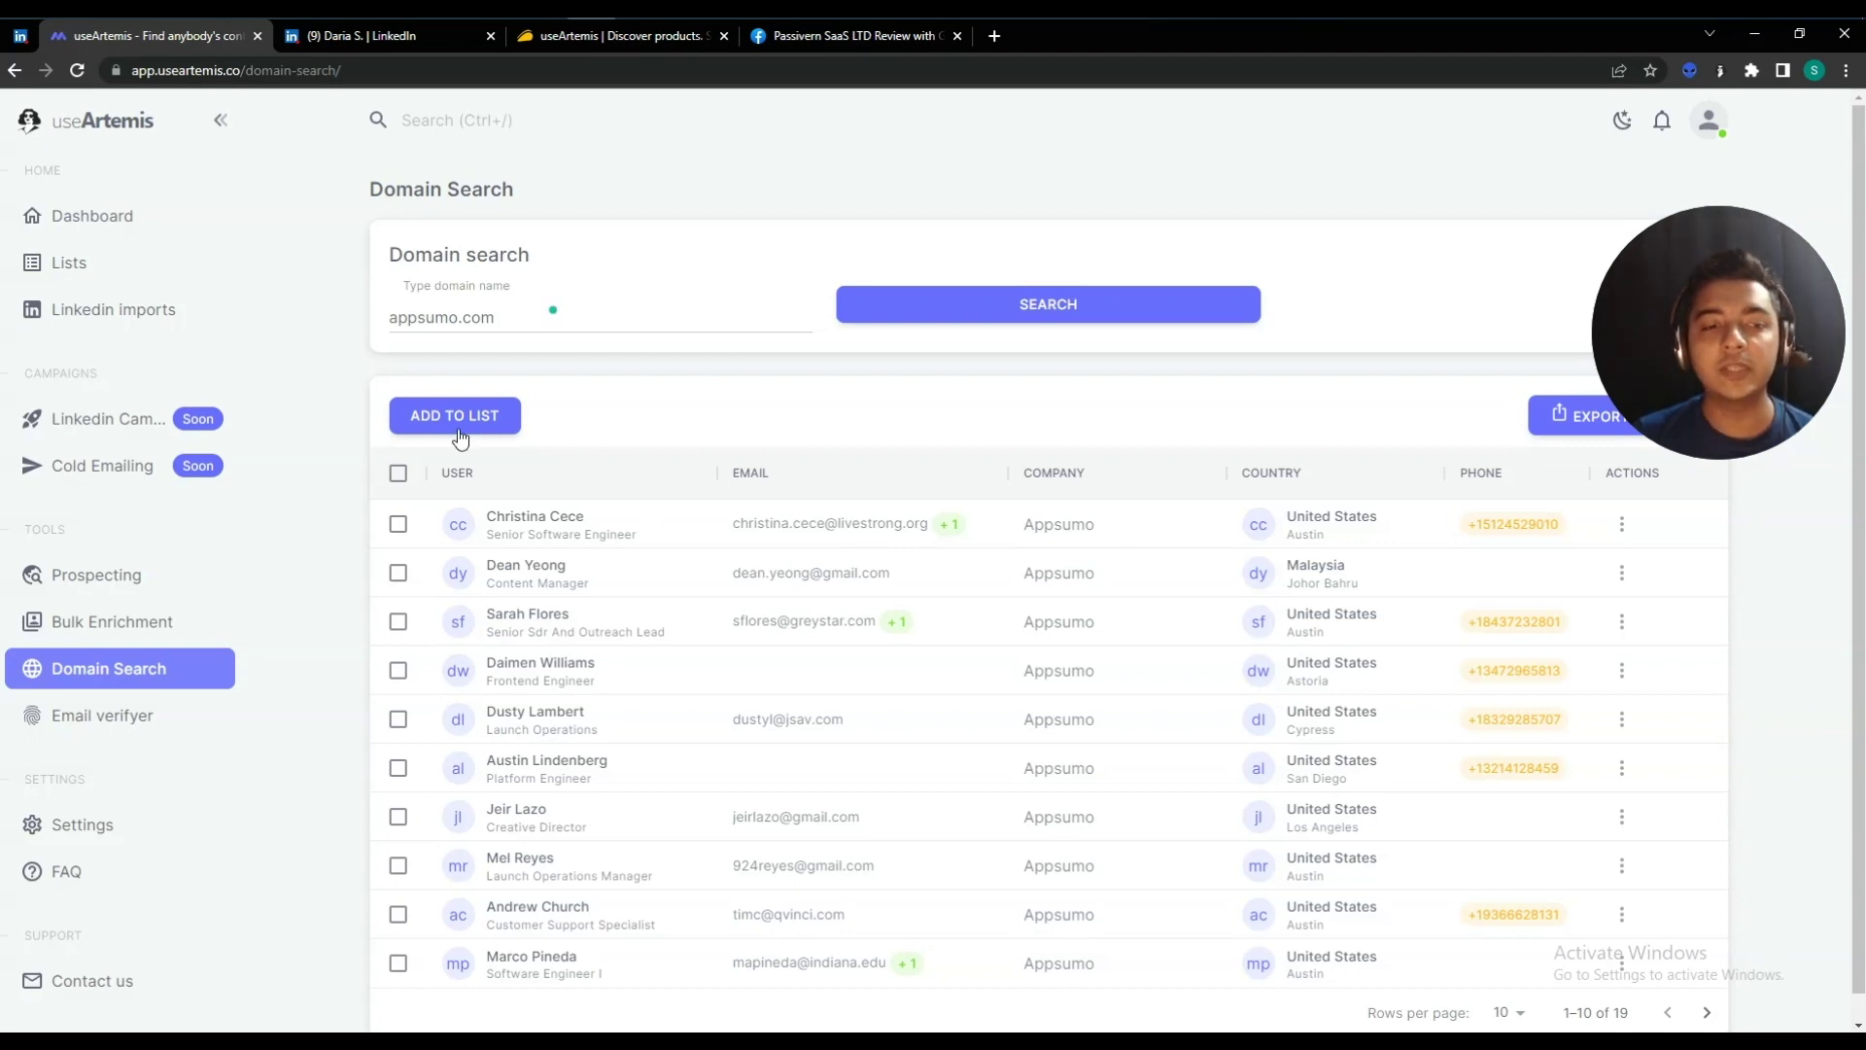
- Select all the appsumo.com contacts, create a non-default list named AS Employee and add the contacts to it
{"action": "left_click", "coordinate": [413, 469]}
{"action": "left_click", "coordinate": [459, 416]}
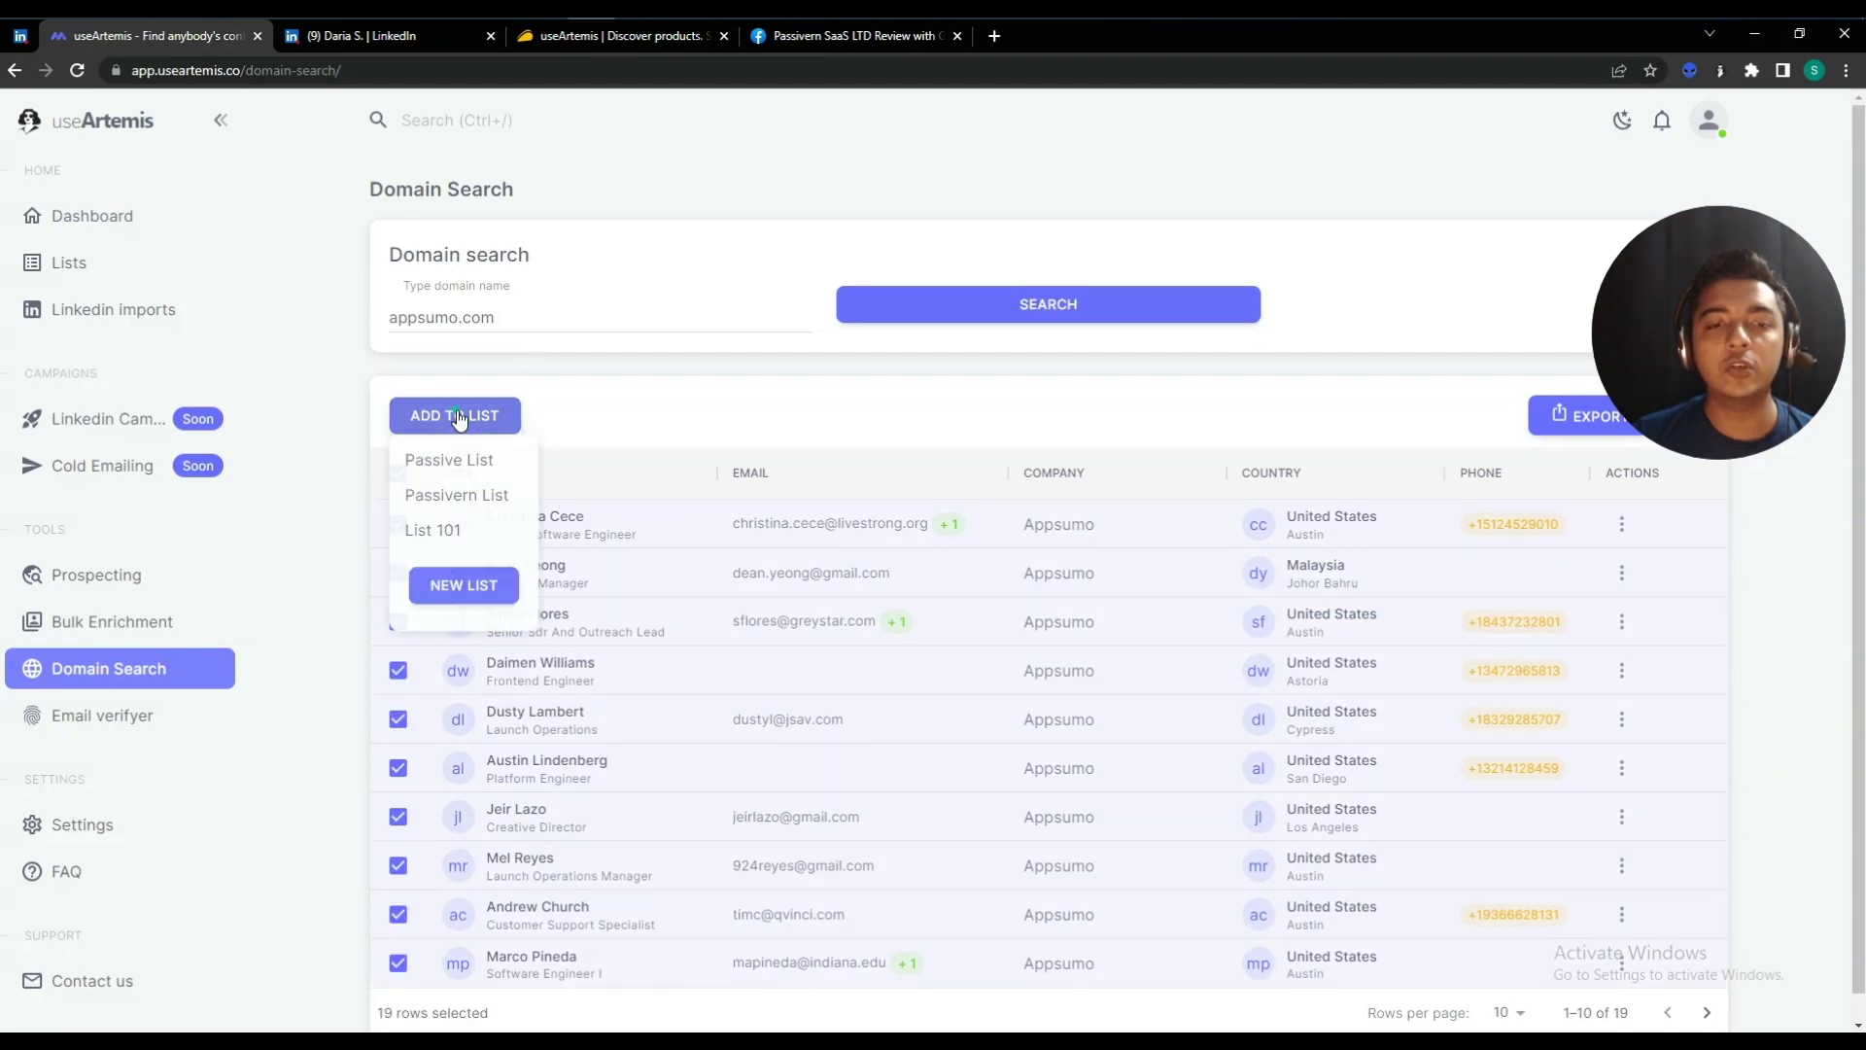
{"action": "left_click", "coordinate": [458, 587]}
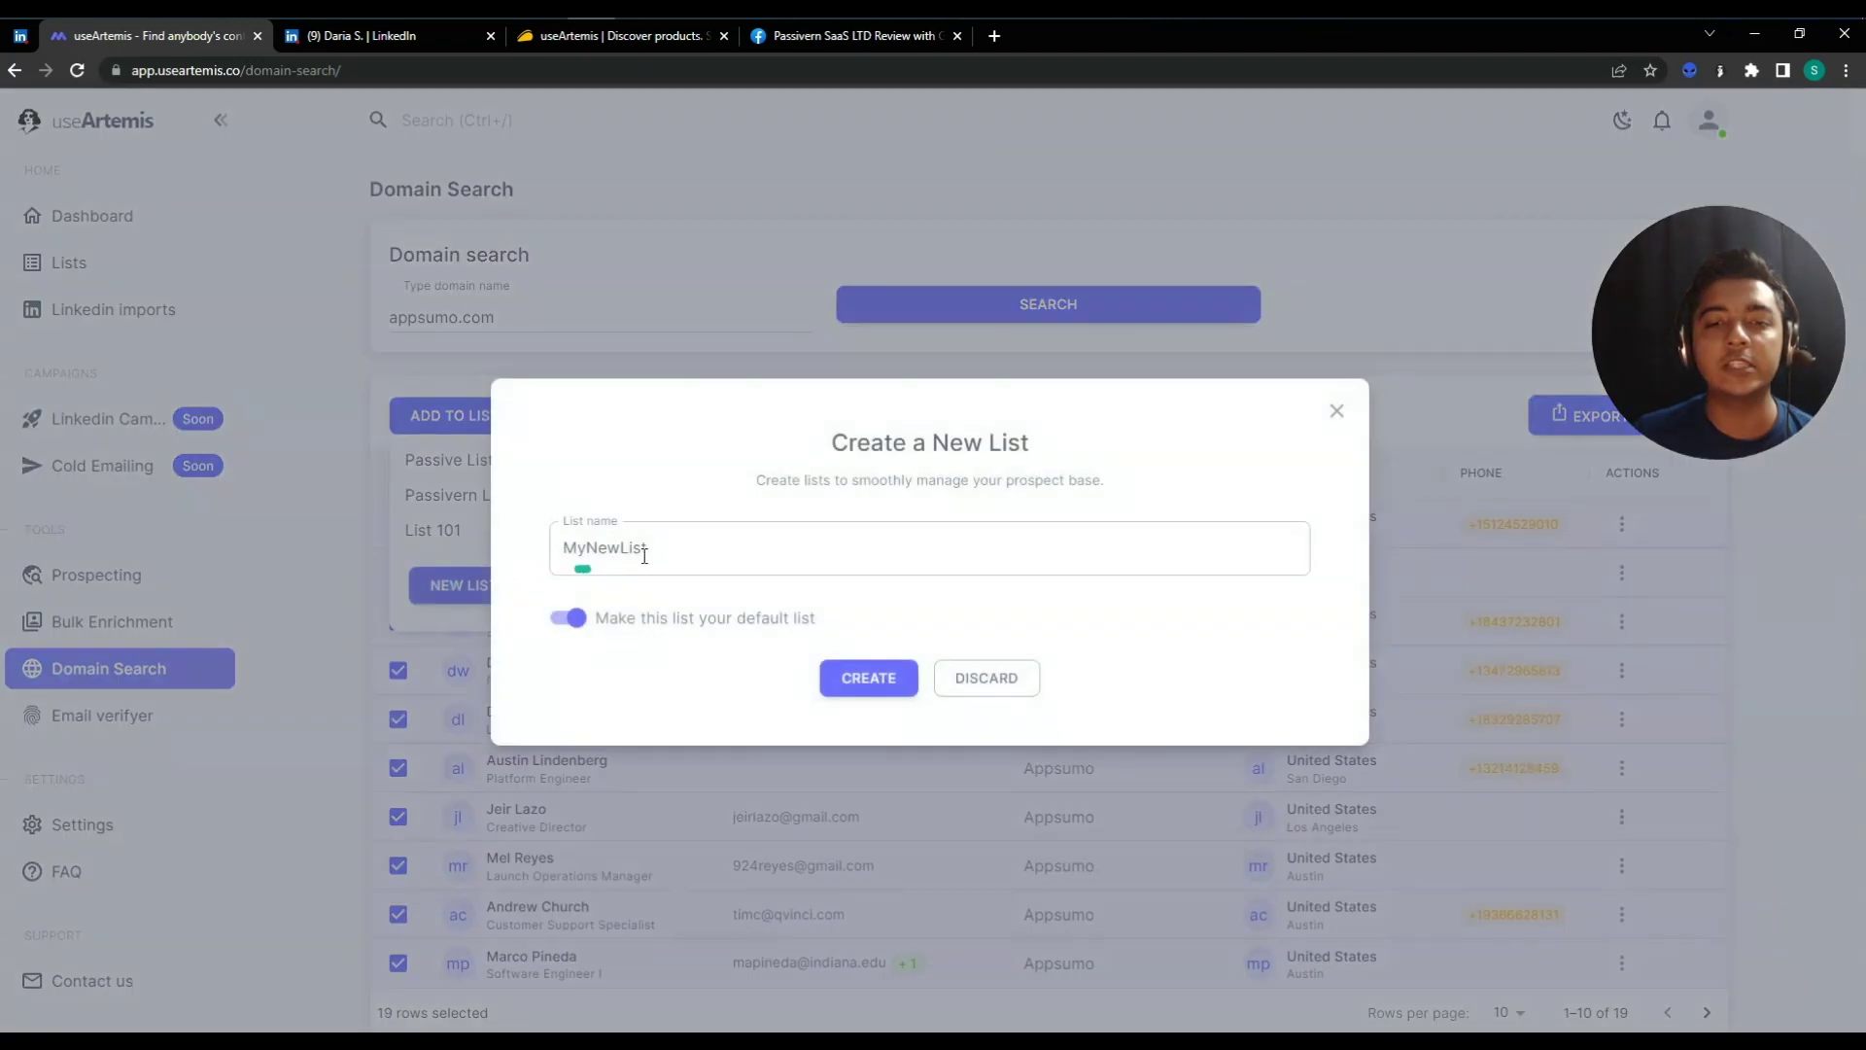
{"action": "double_click", "coordinate": [649, 552]}
{"action": "type", "text": "AS Employee"}
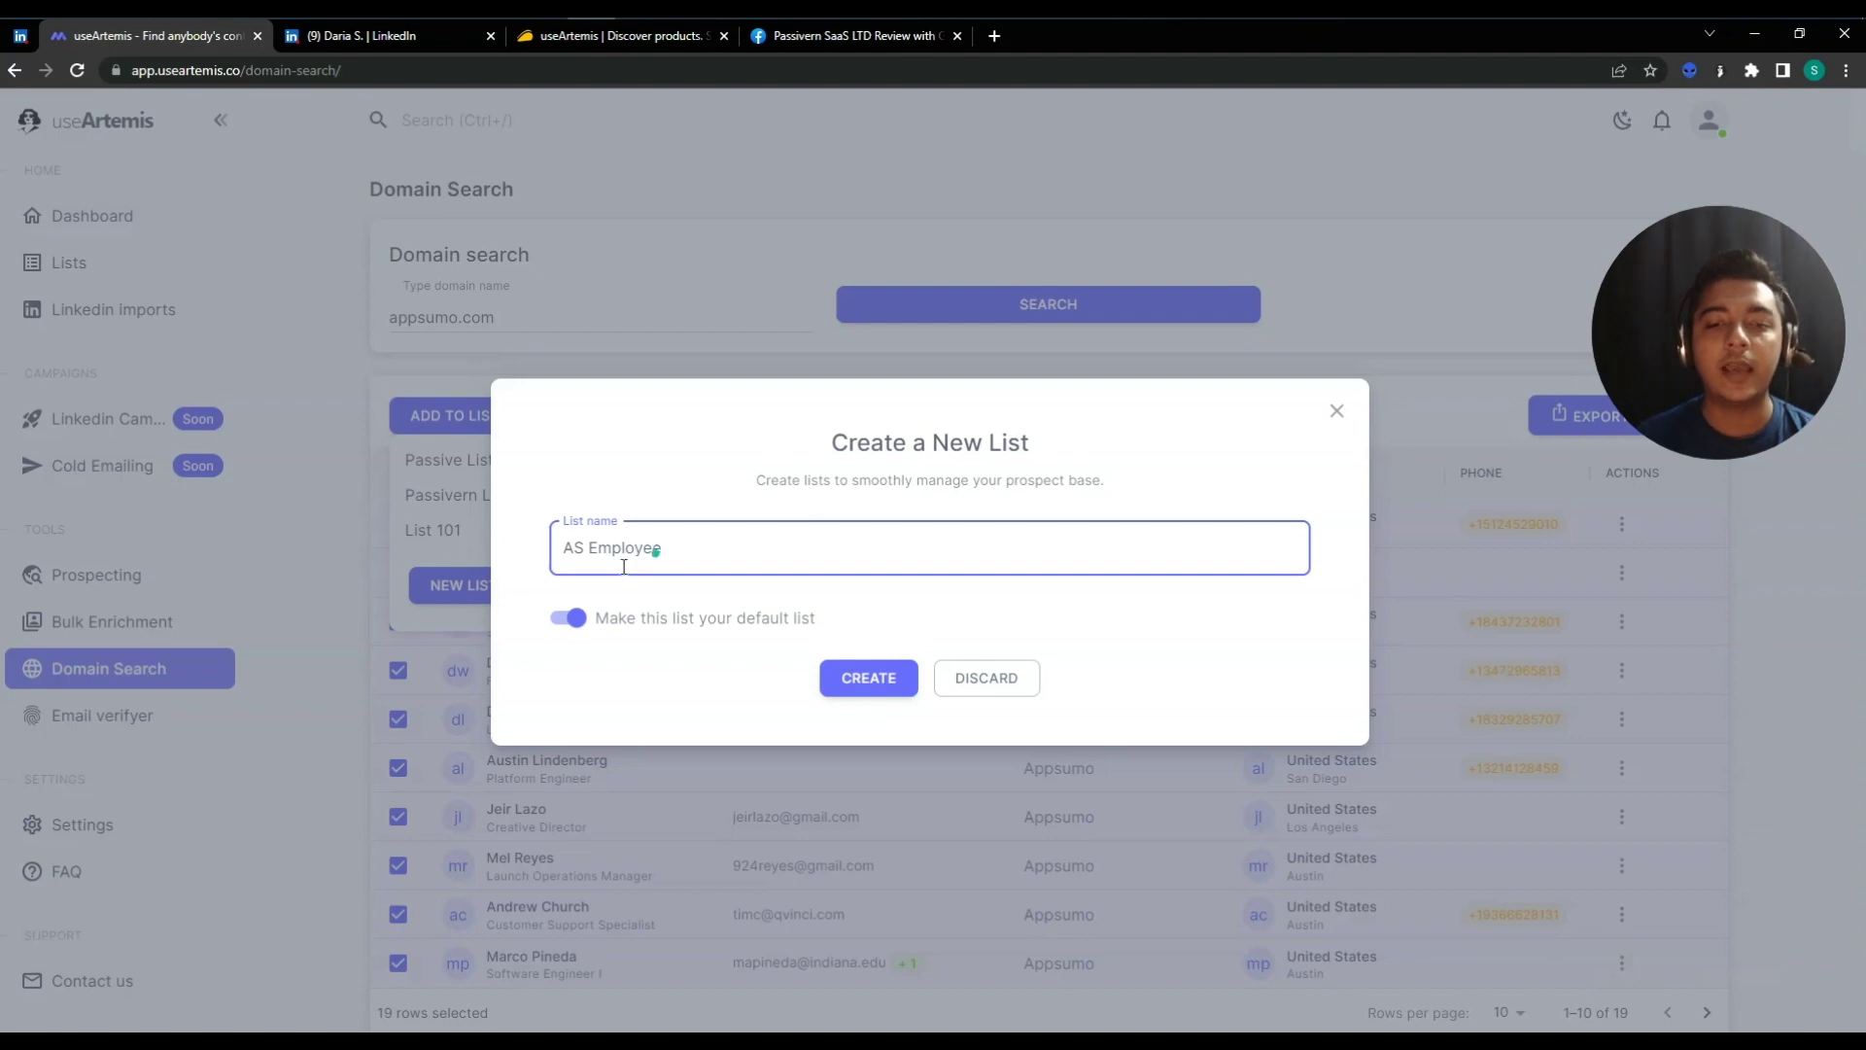
{"action": "left_click", "coordinate": [573, 619]}
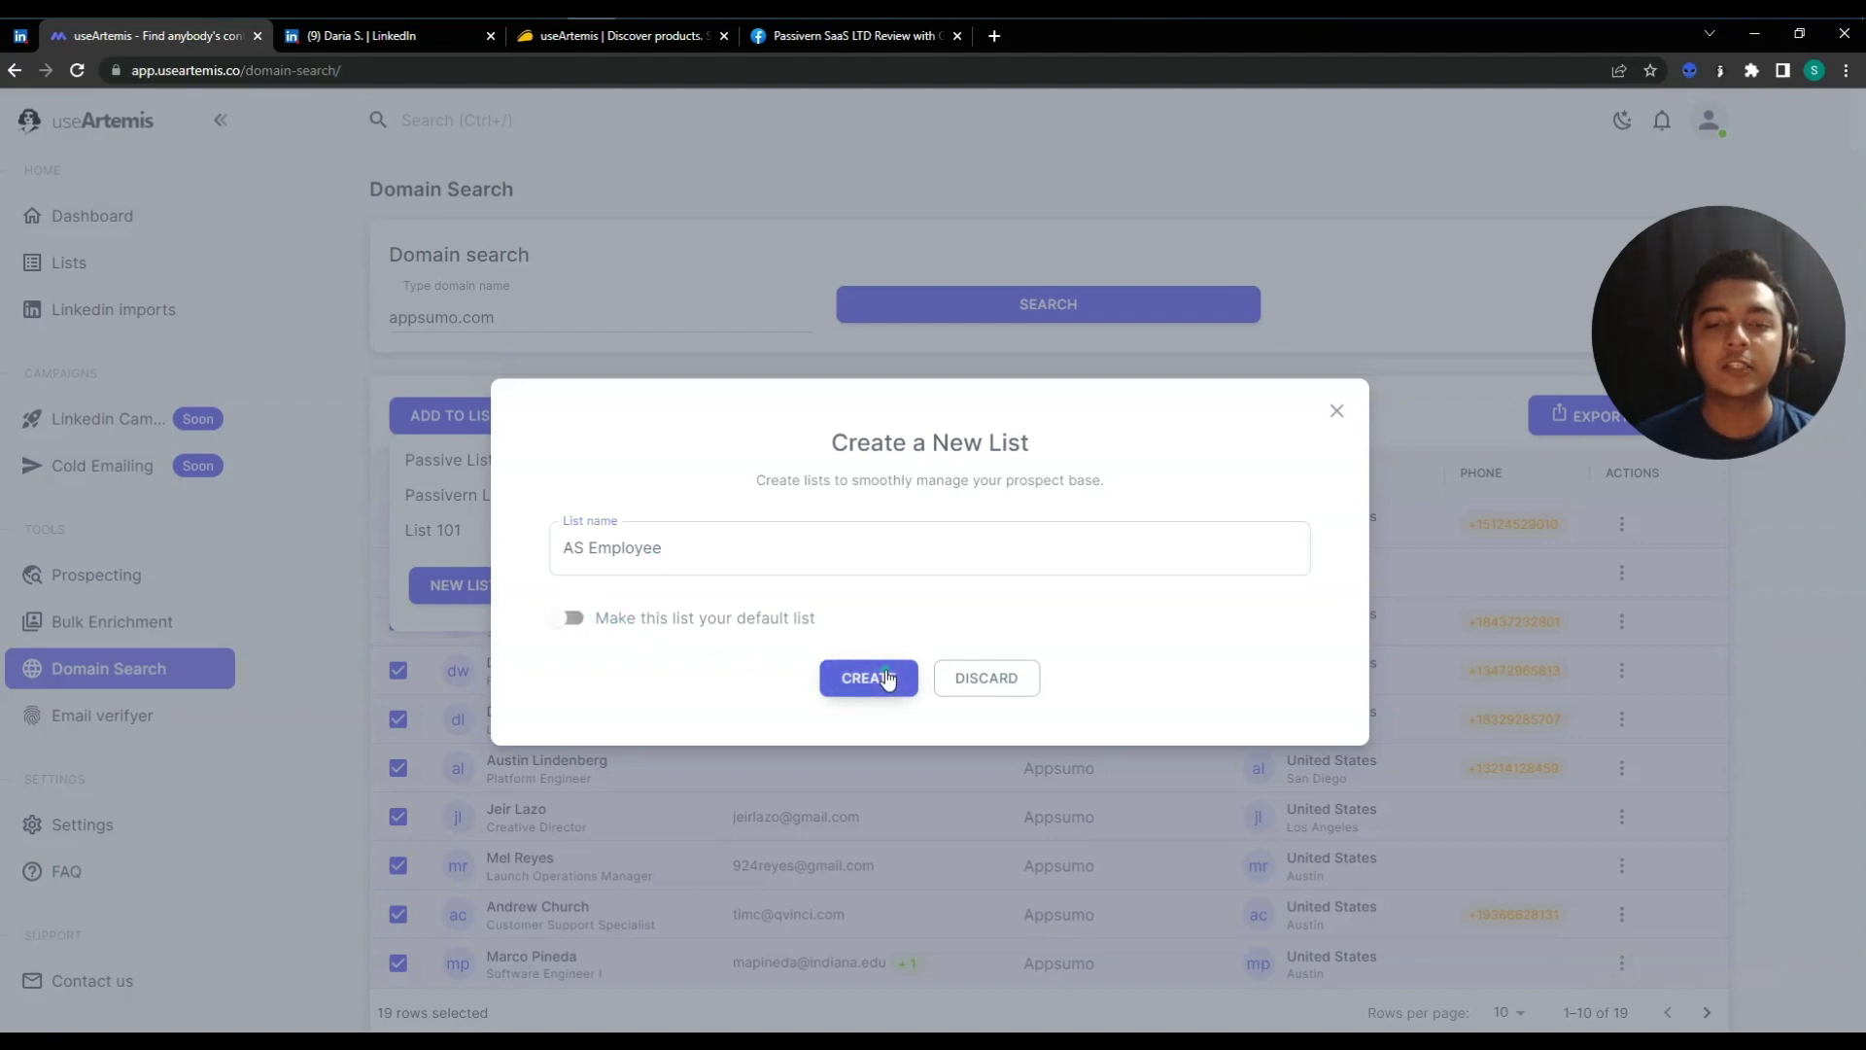
{"action": "left_click", "coordinate": [884, 674]}
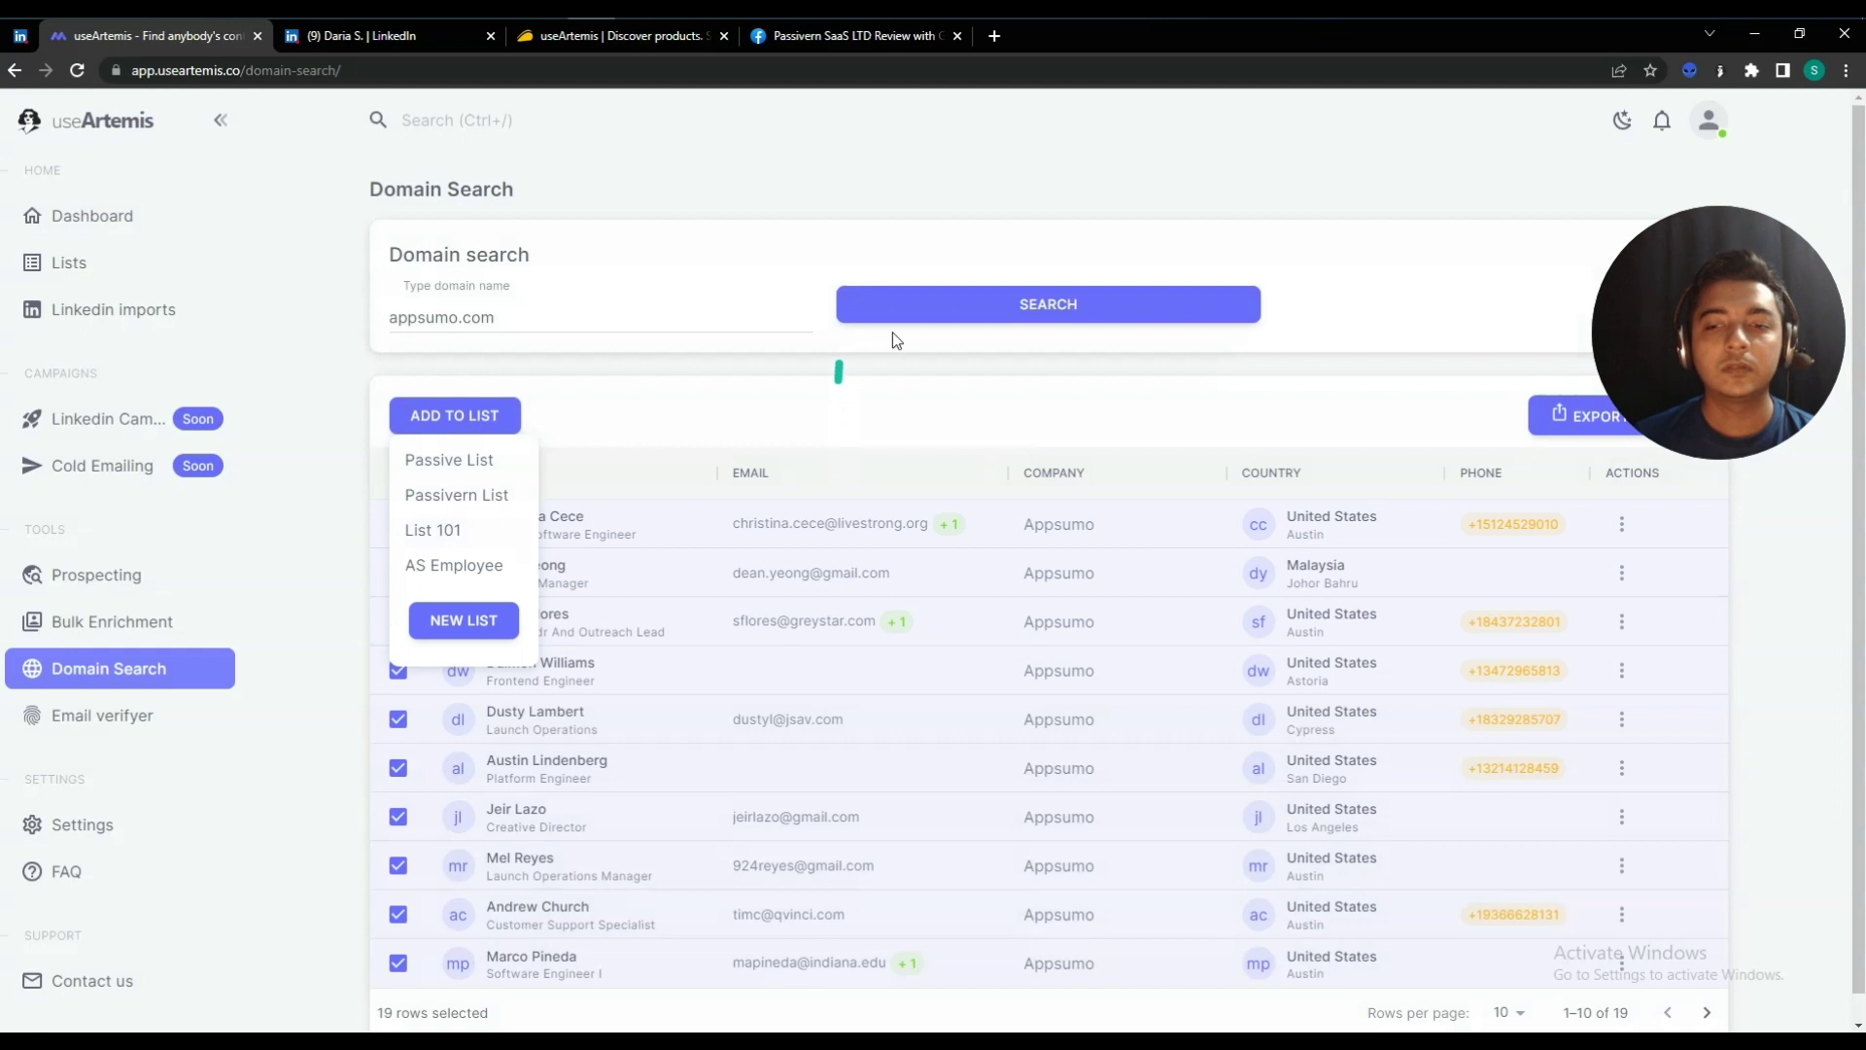
{"action": "left_click", "coordinate": [454, 564]}
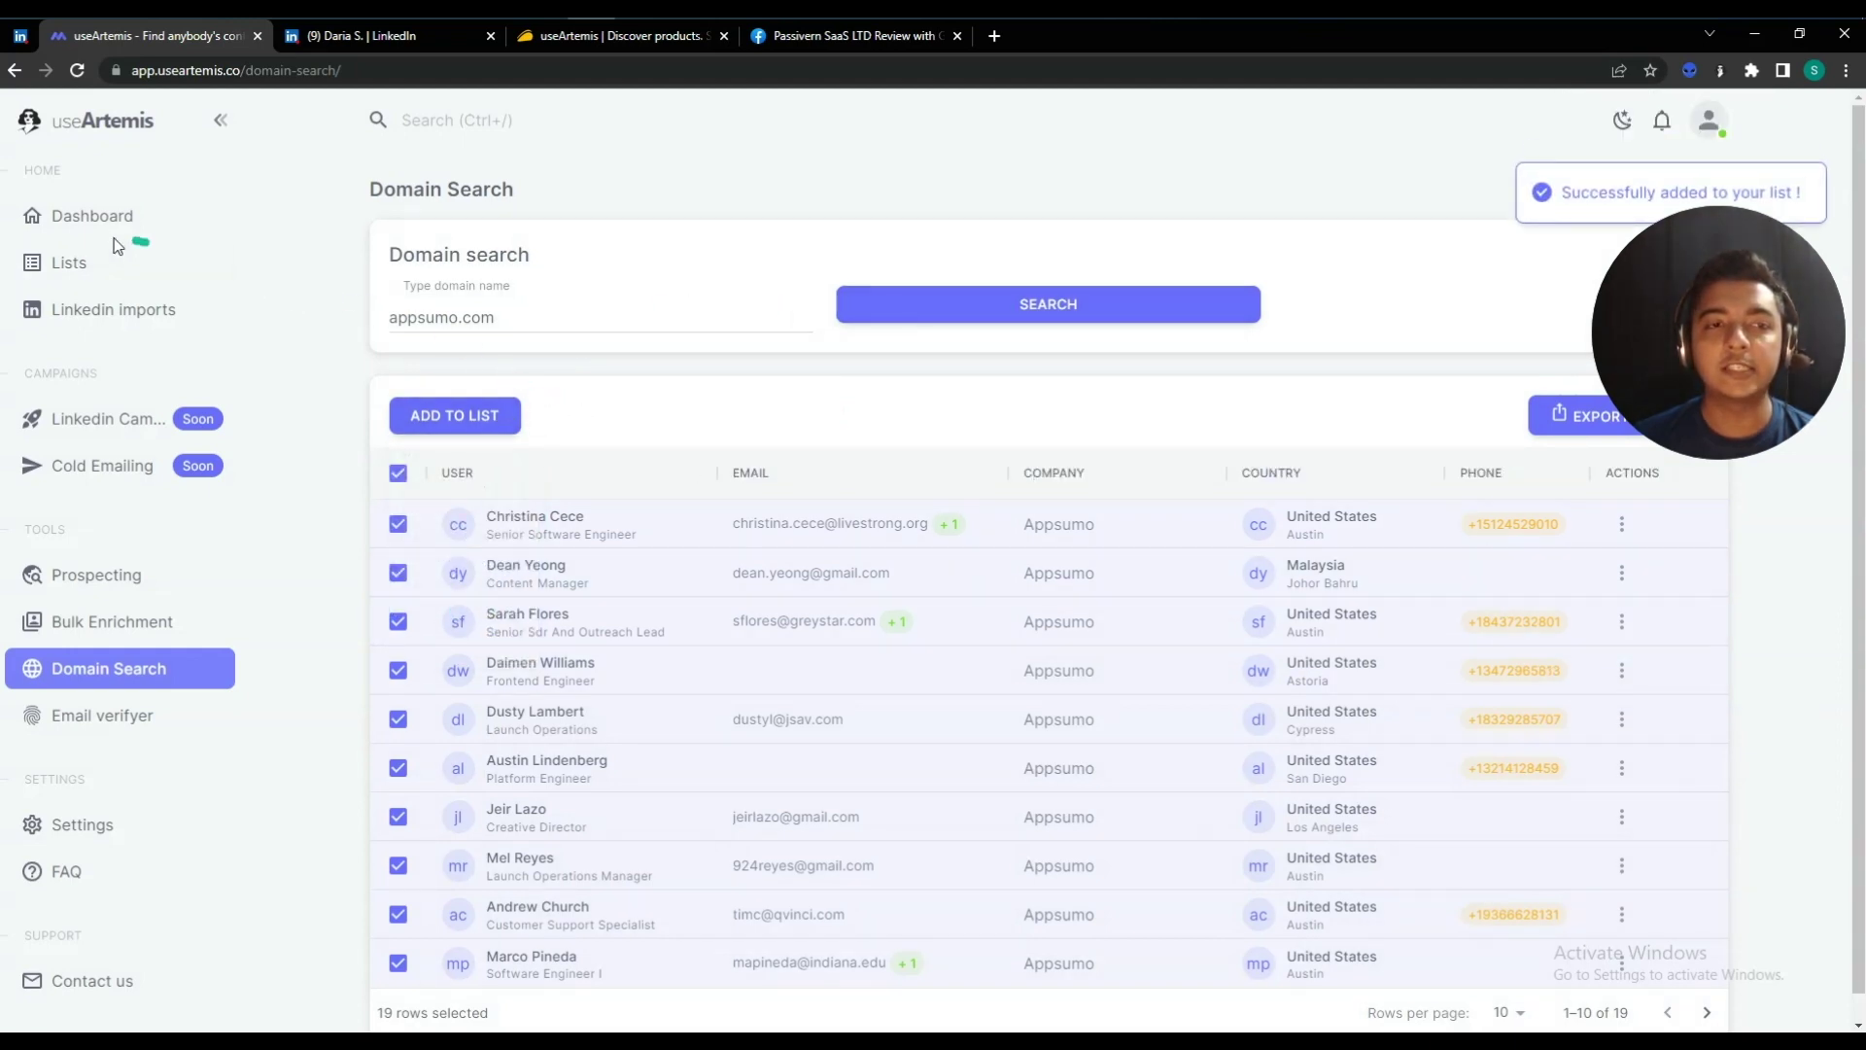
- Open the AS Employee list among the prospect lists and look over its contacts
{"action": "left_click", "coordinate": [94, 263]}
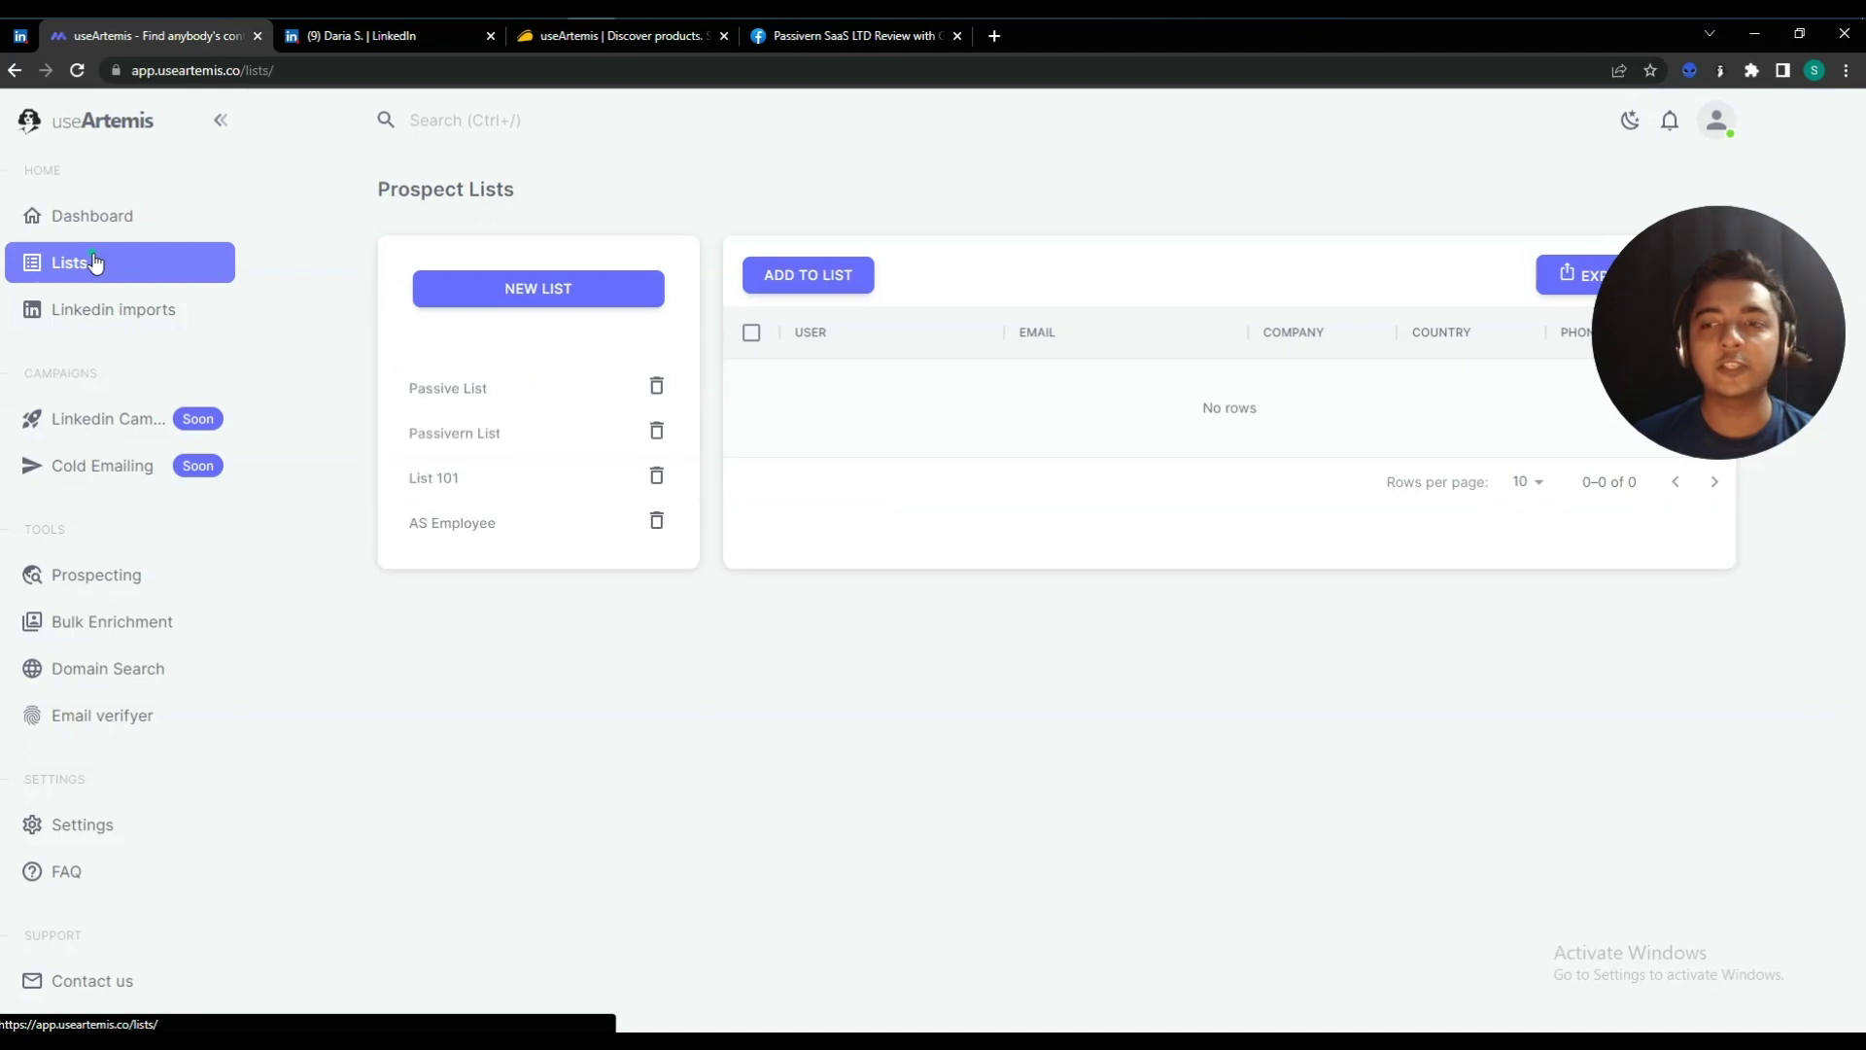
{"action": "left_click", "coordinate": [450, 525]}
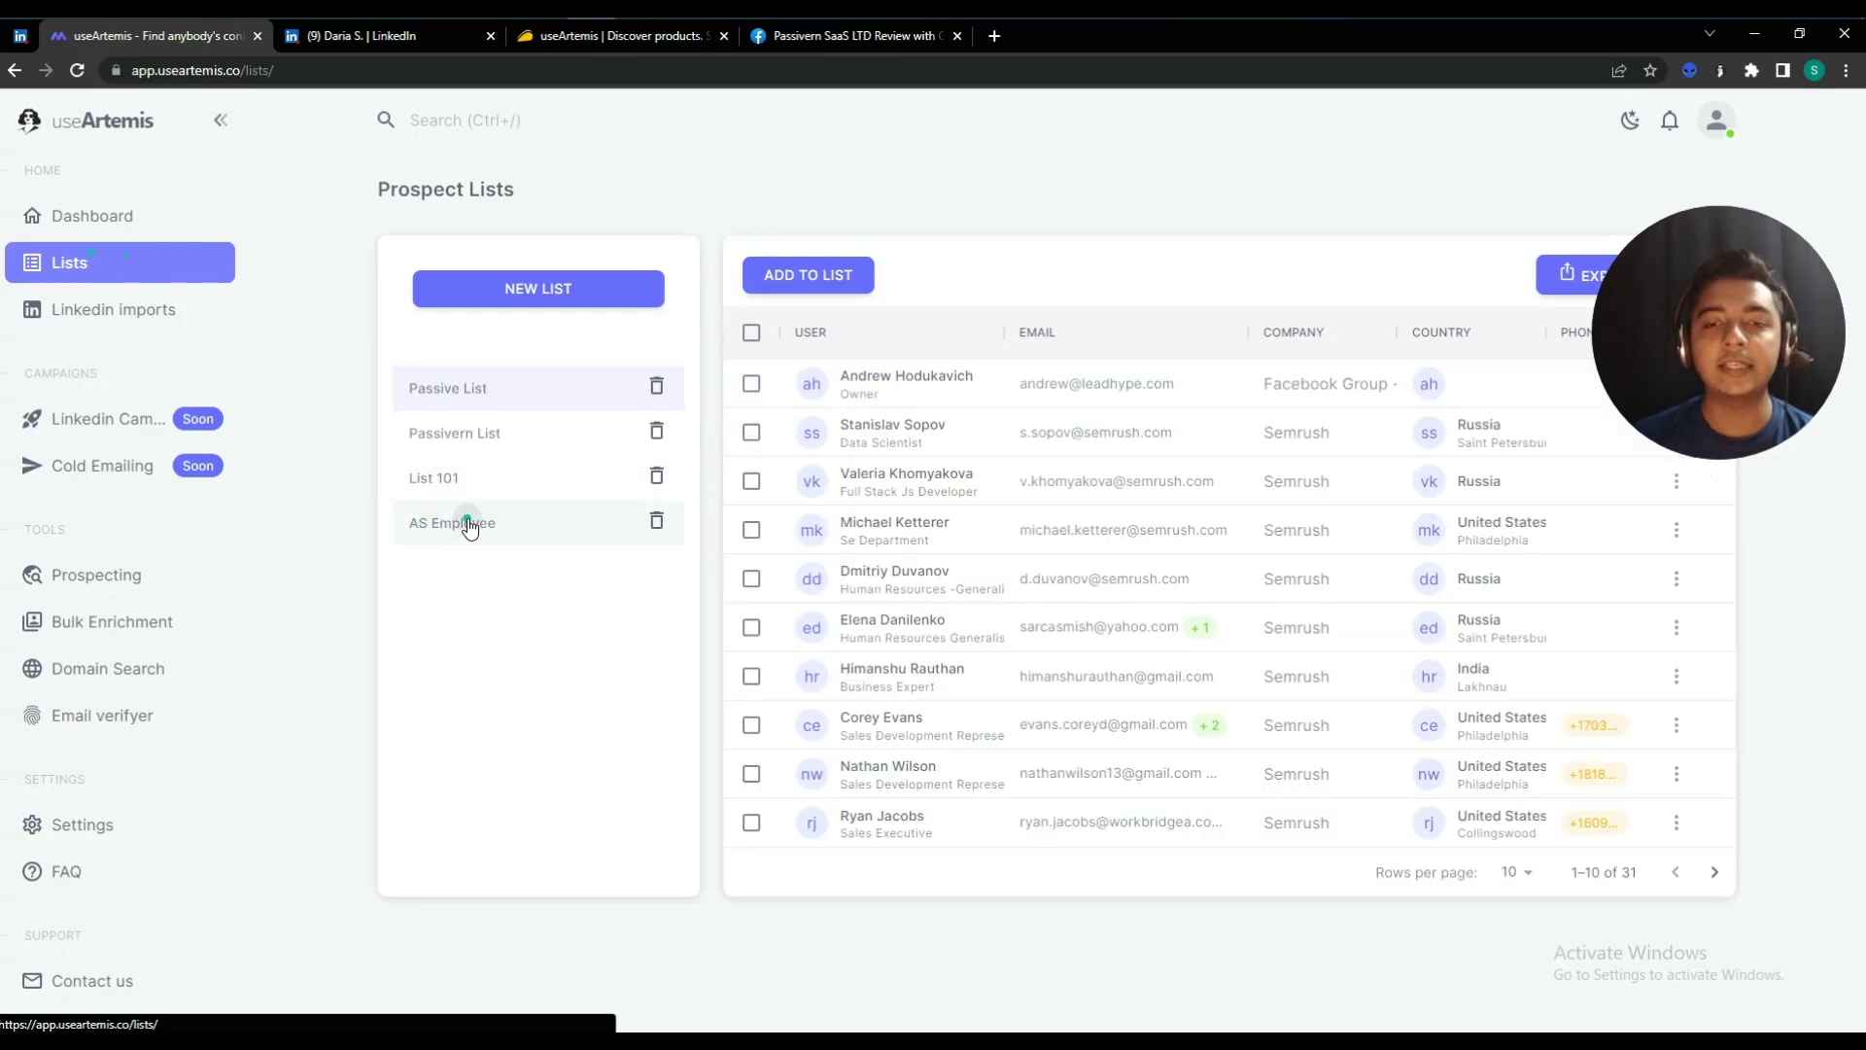
{"action": "left_click", "coordinate": [468, 527]}
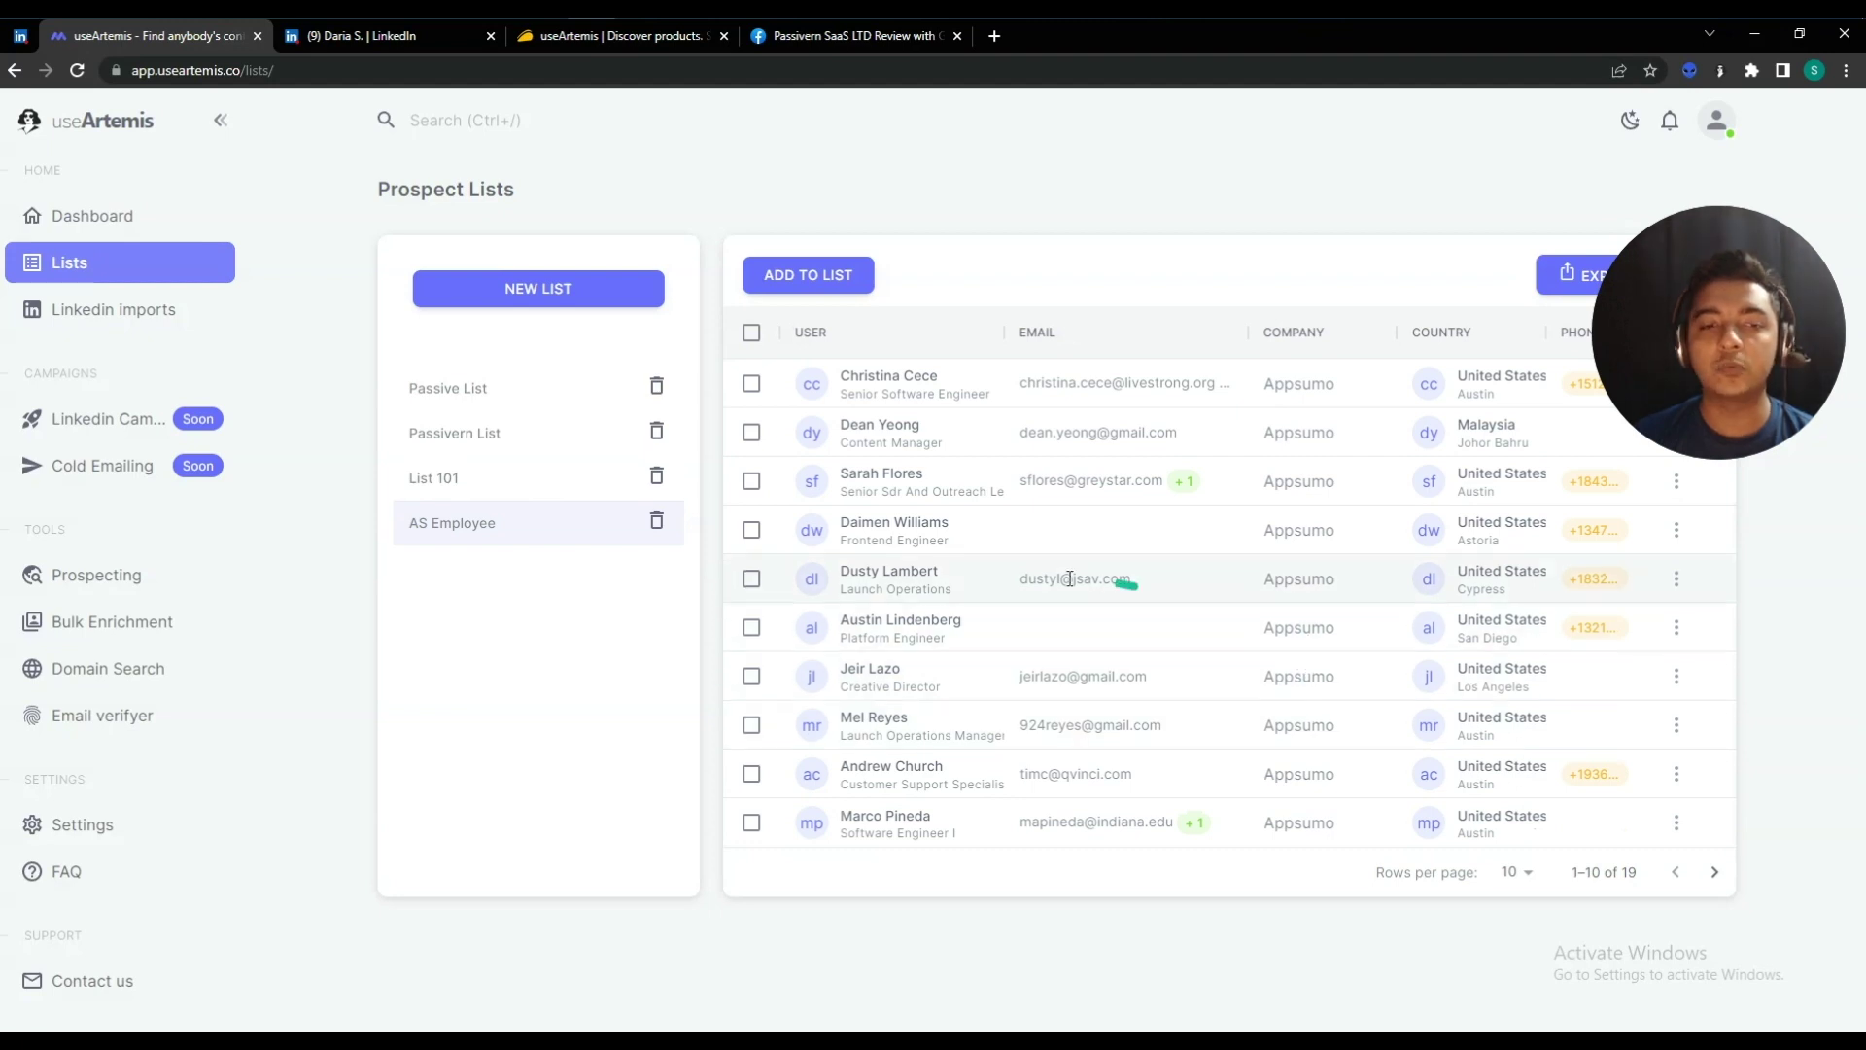
{"action": "mouse_move", "coordinate": [1708, 382]}
{"action": "left_click_drag", "start_coordinate": [1707, 382], "coordinate": [1682, 678]}
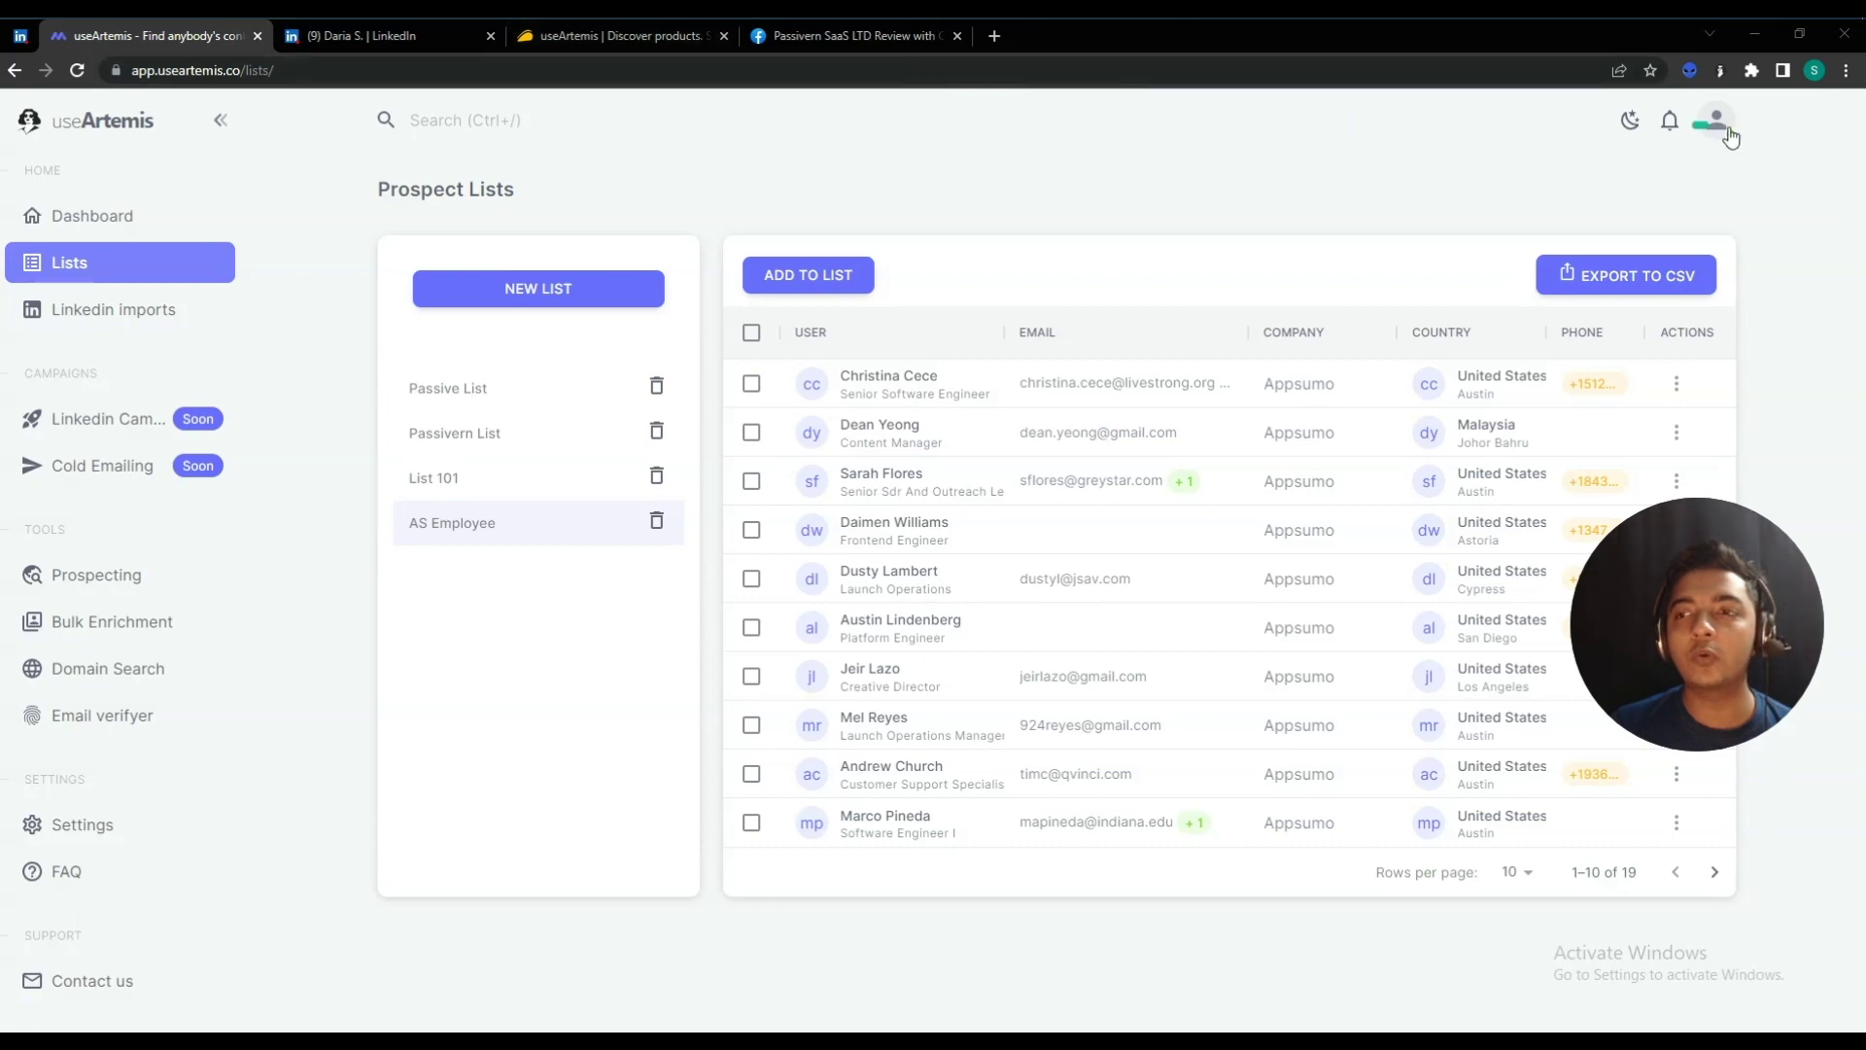
- Check the account's credit balance in the profile menu and close the menu
{"action": "left_click", "coordinate": [1719, 131]}
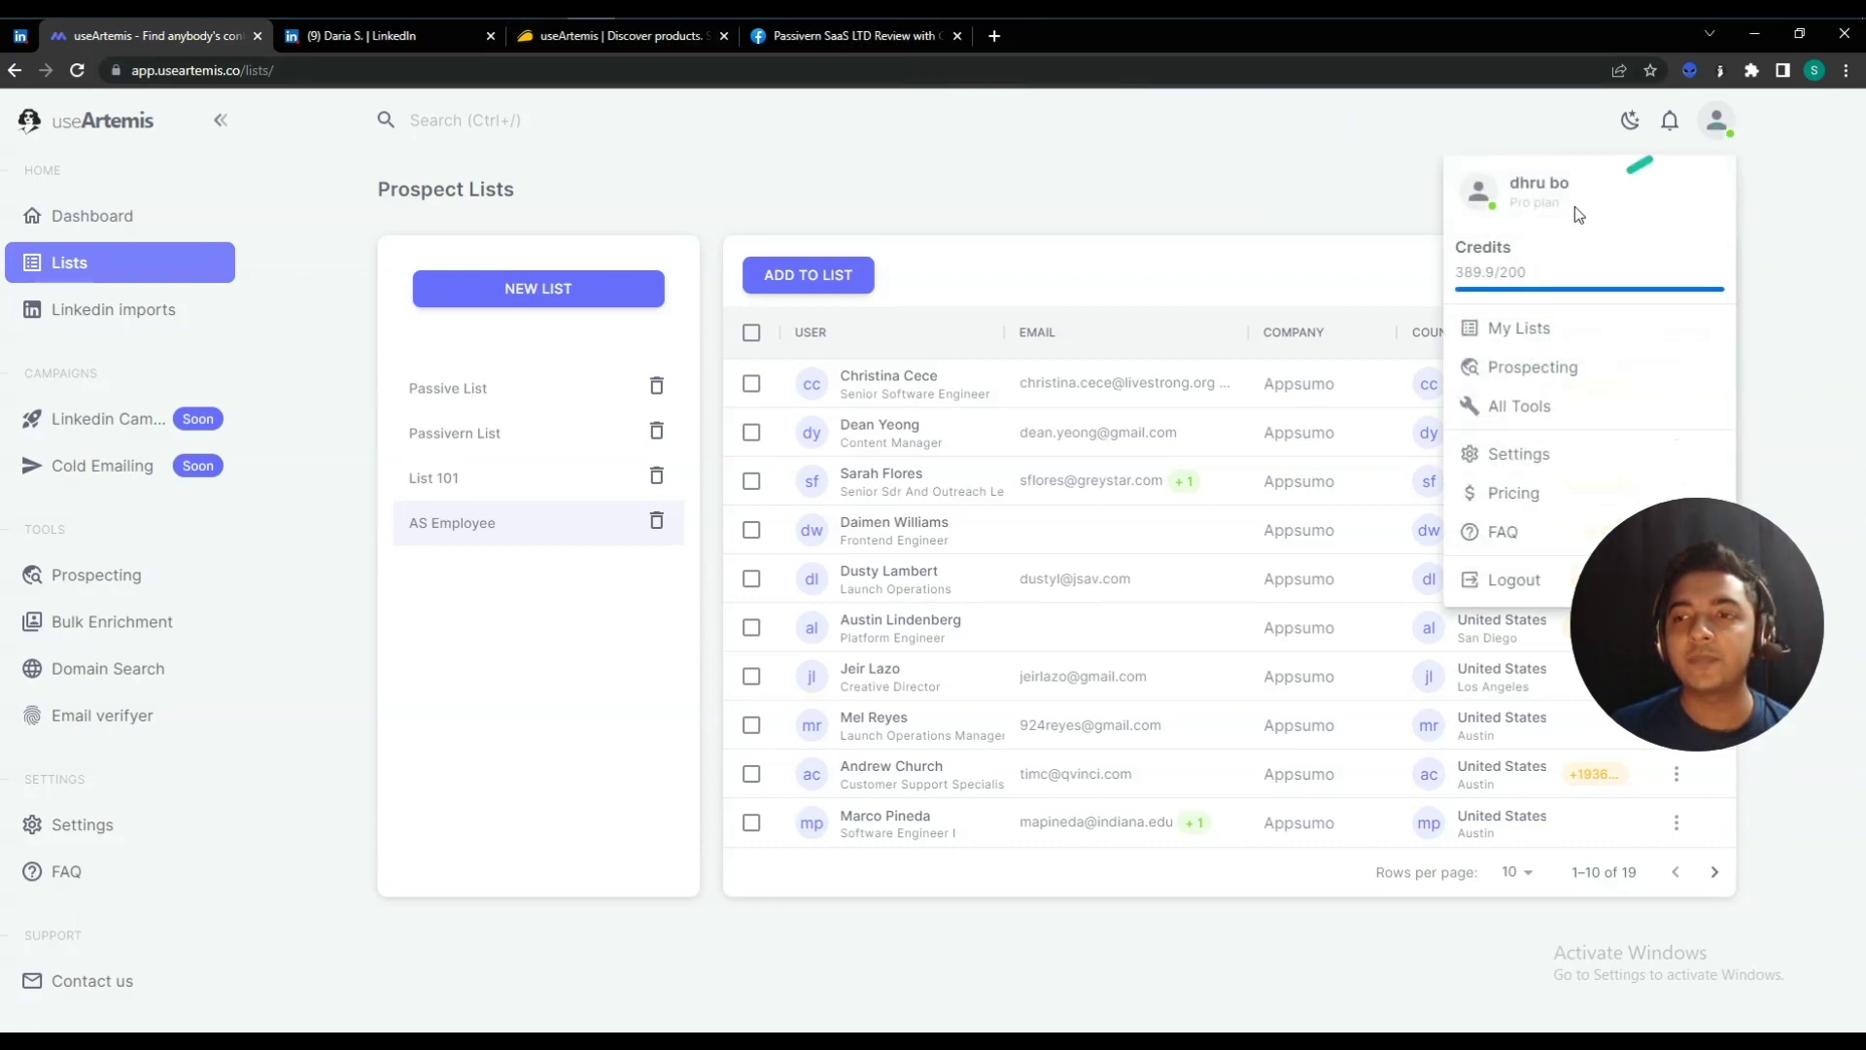
{"action": "left_click_drag", "start_coordinate": [1459, 269], "coordinate": [1540, 278]}
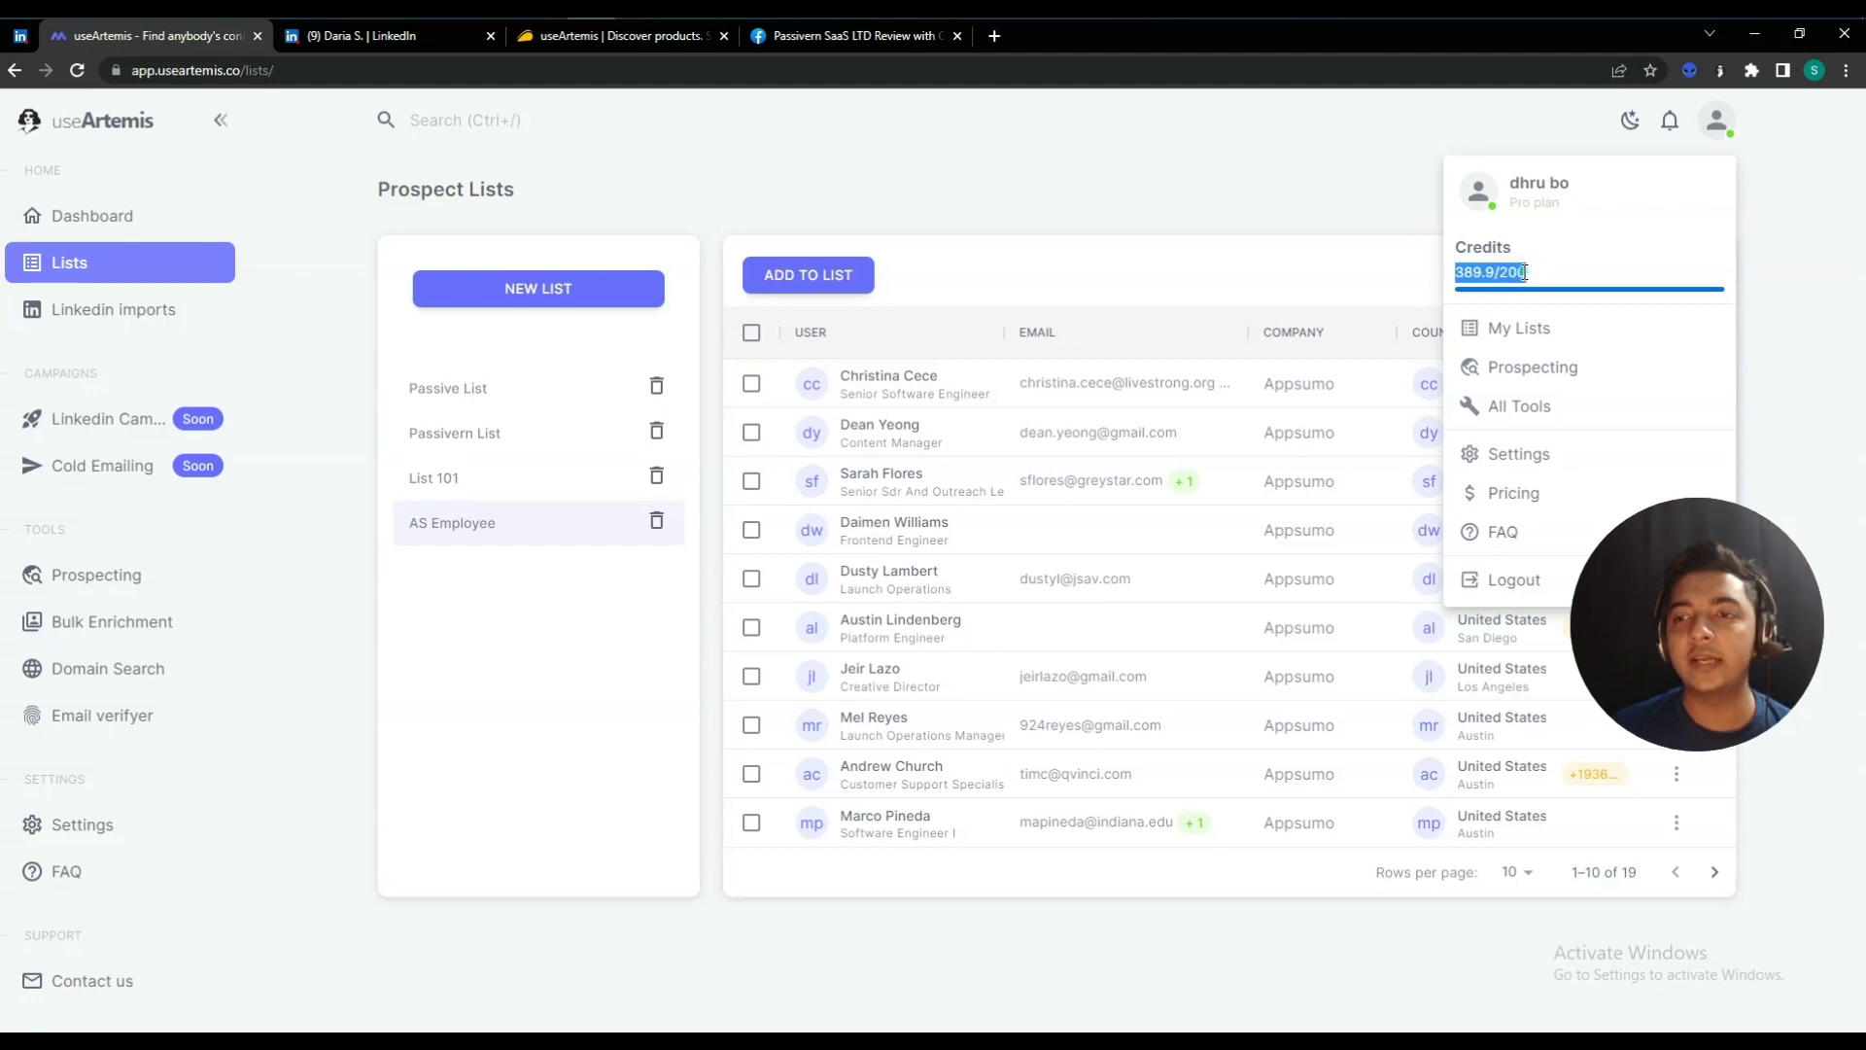
{"action": "left_click", "coordinate": [1264, 243]}
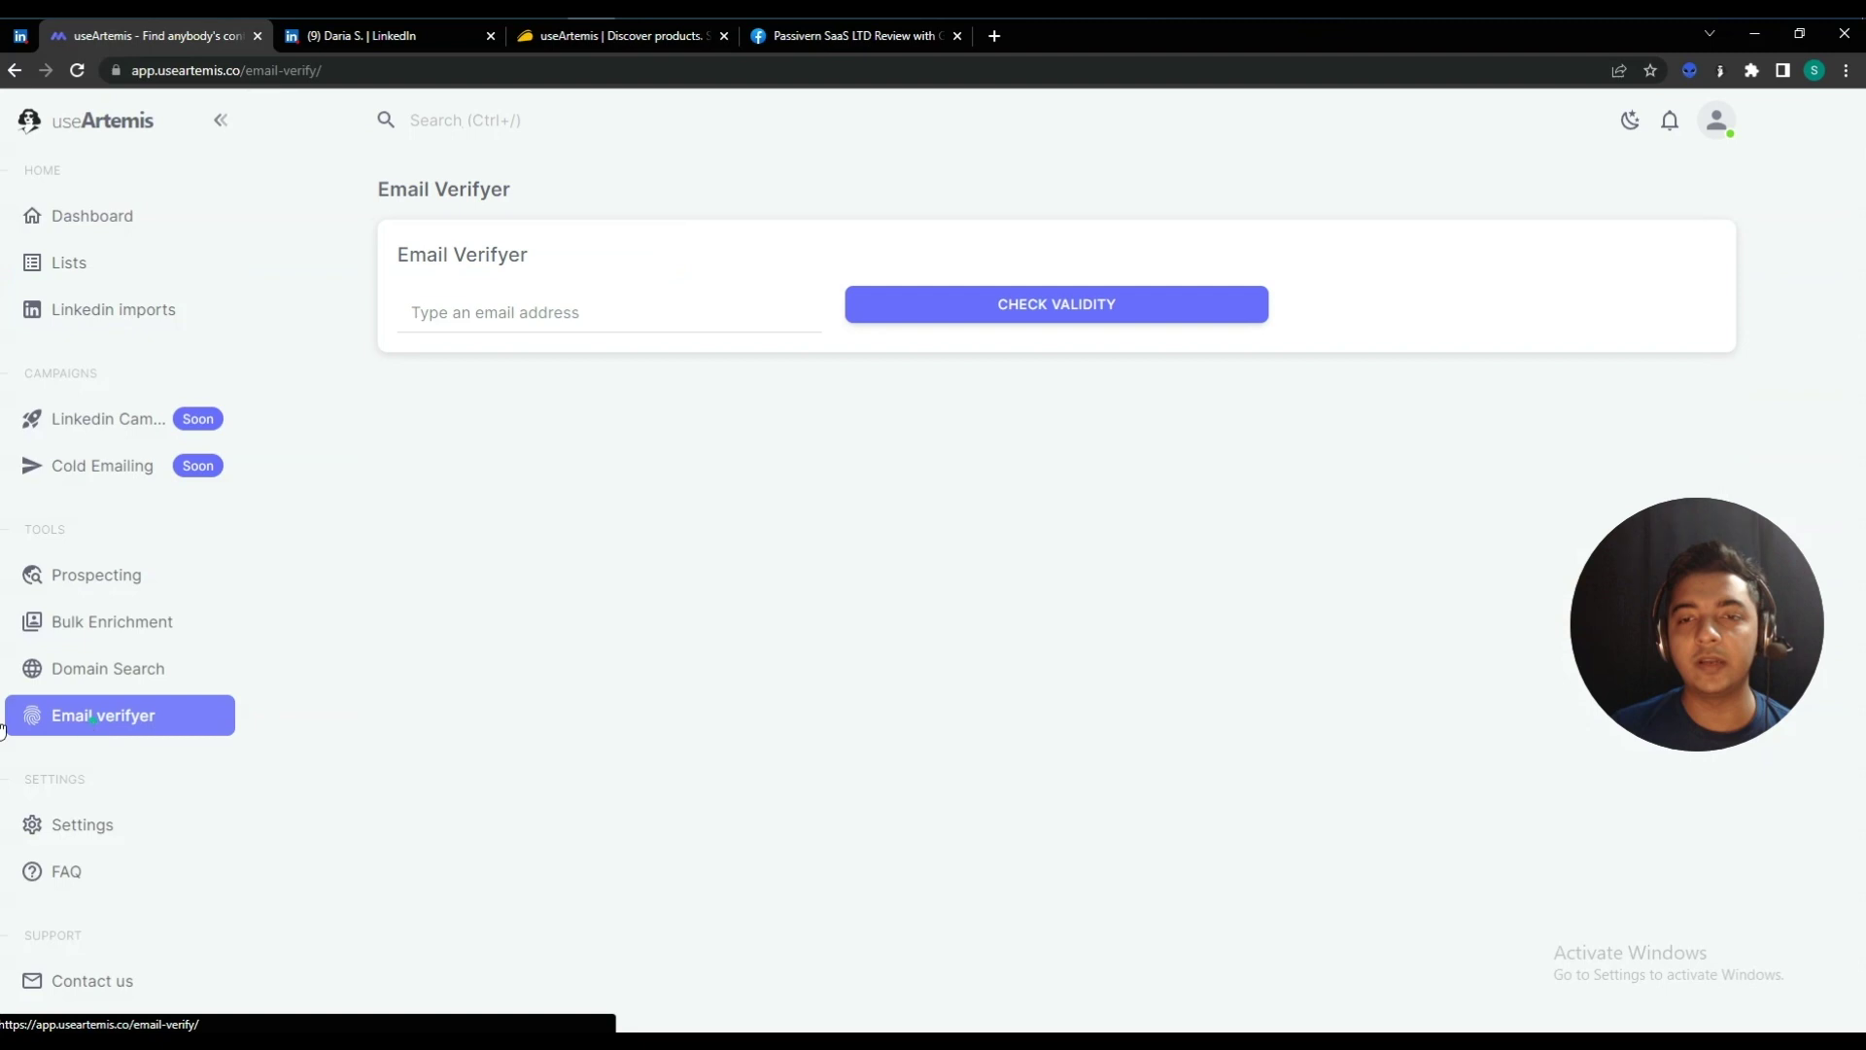
{"action": "left_click", "coordinate": [525, 316]}
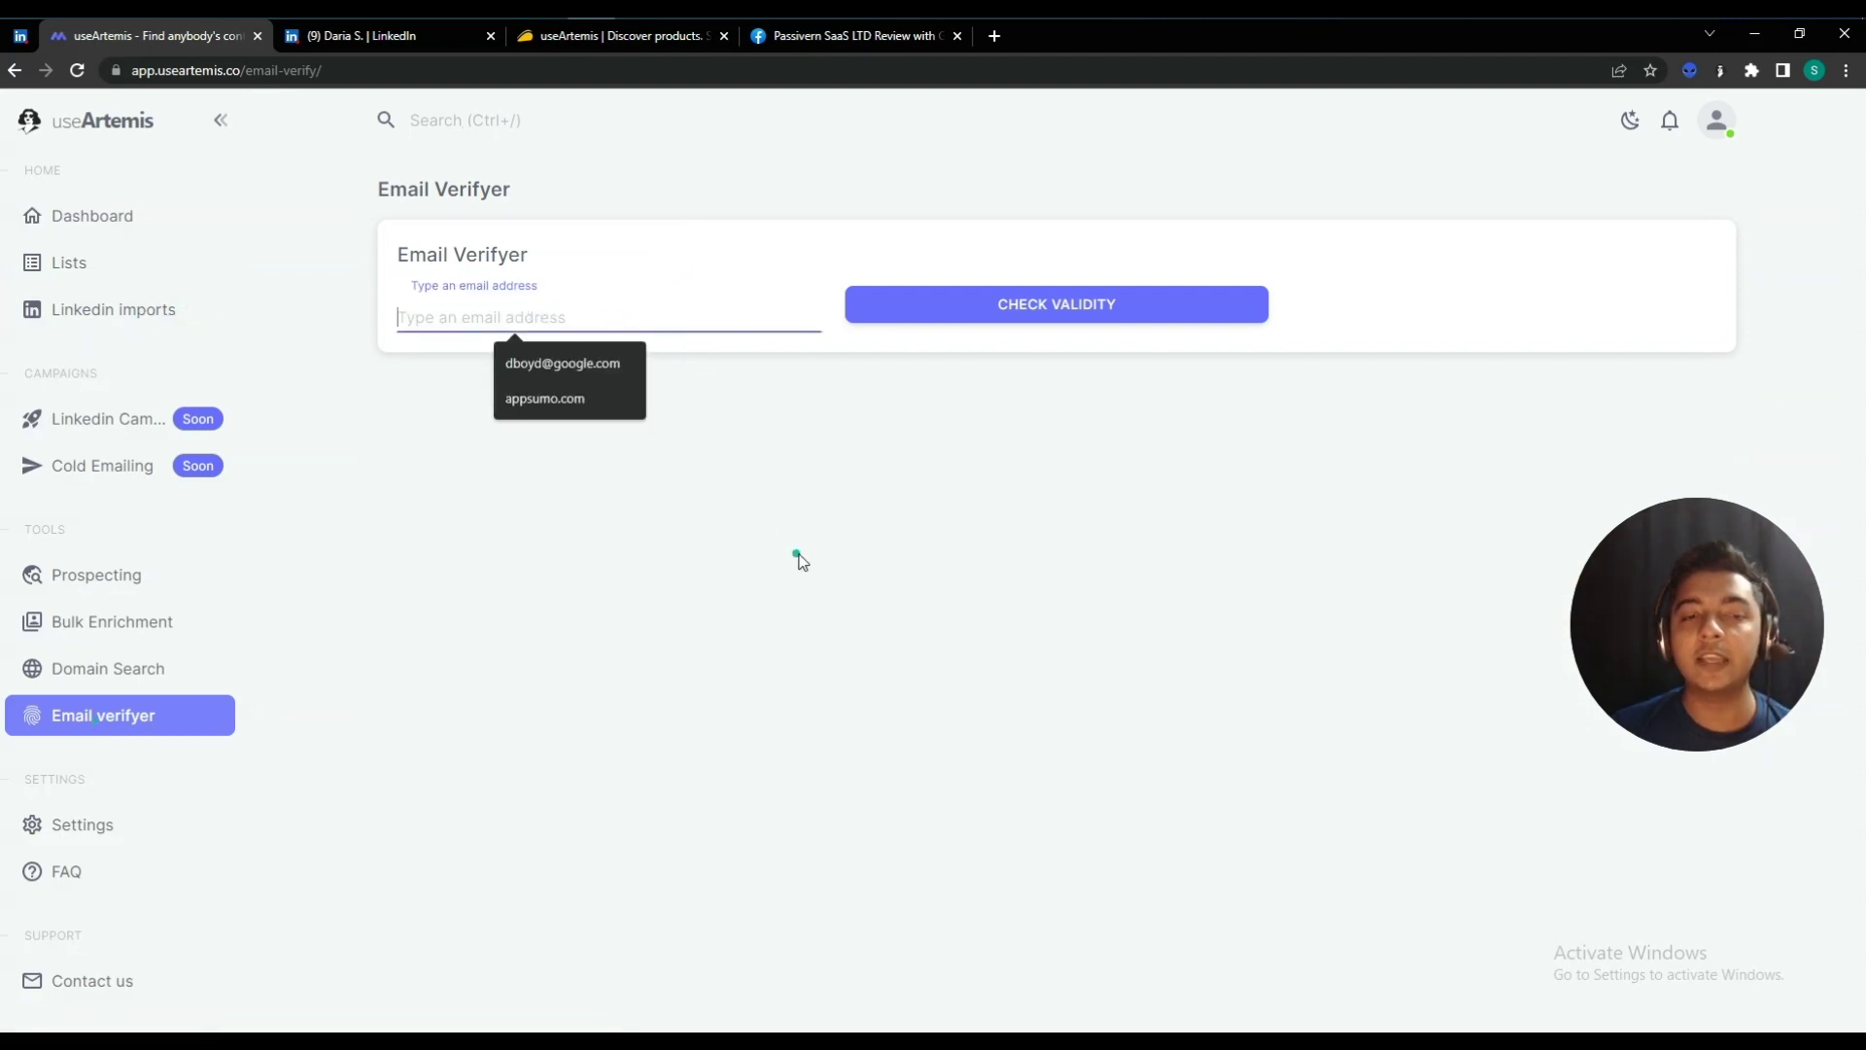
{"action": "left_click", "coordinate": [791, 552]}
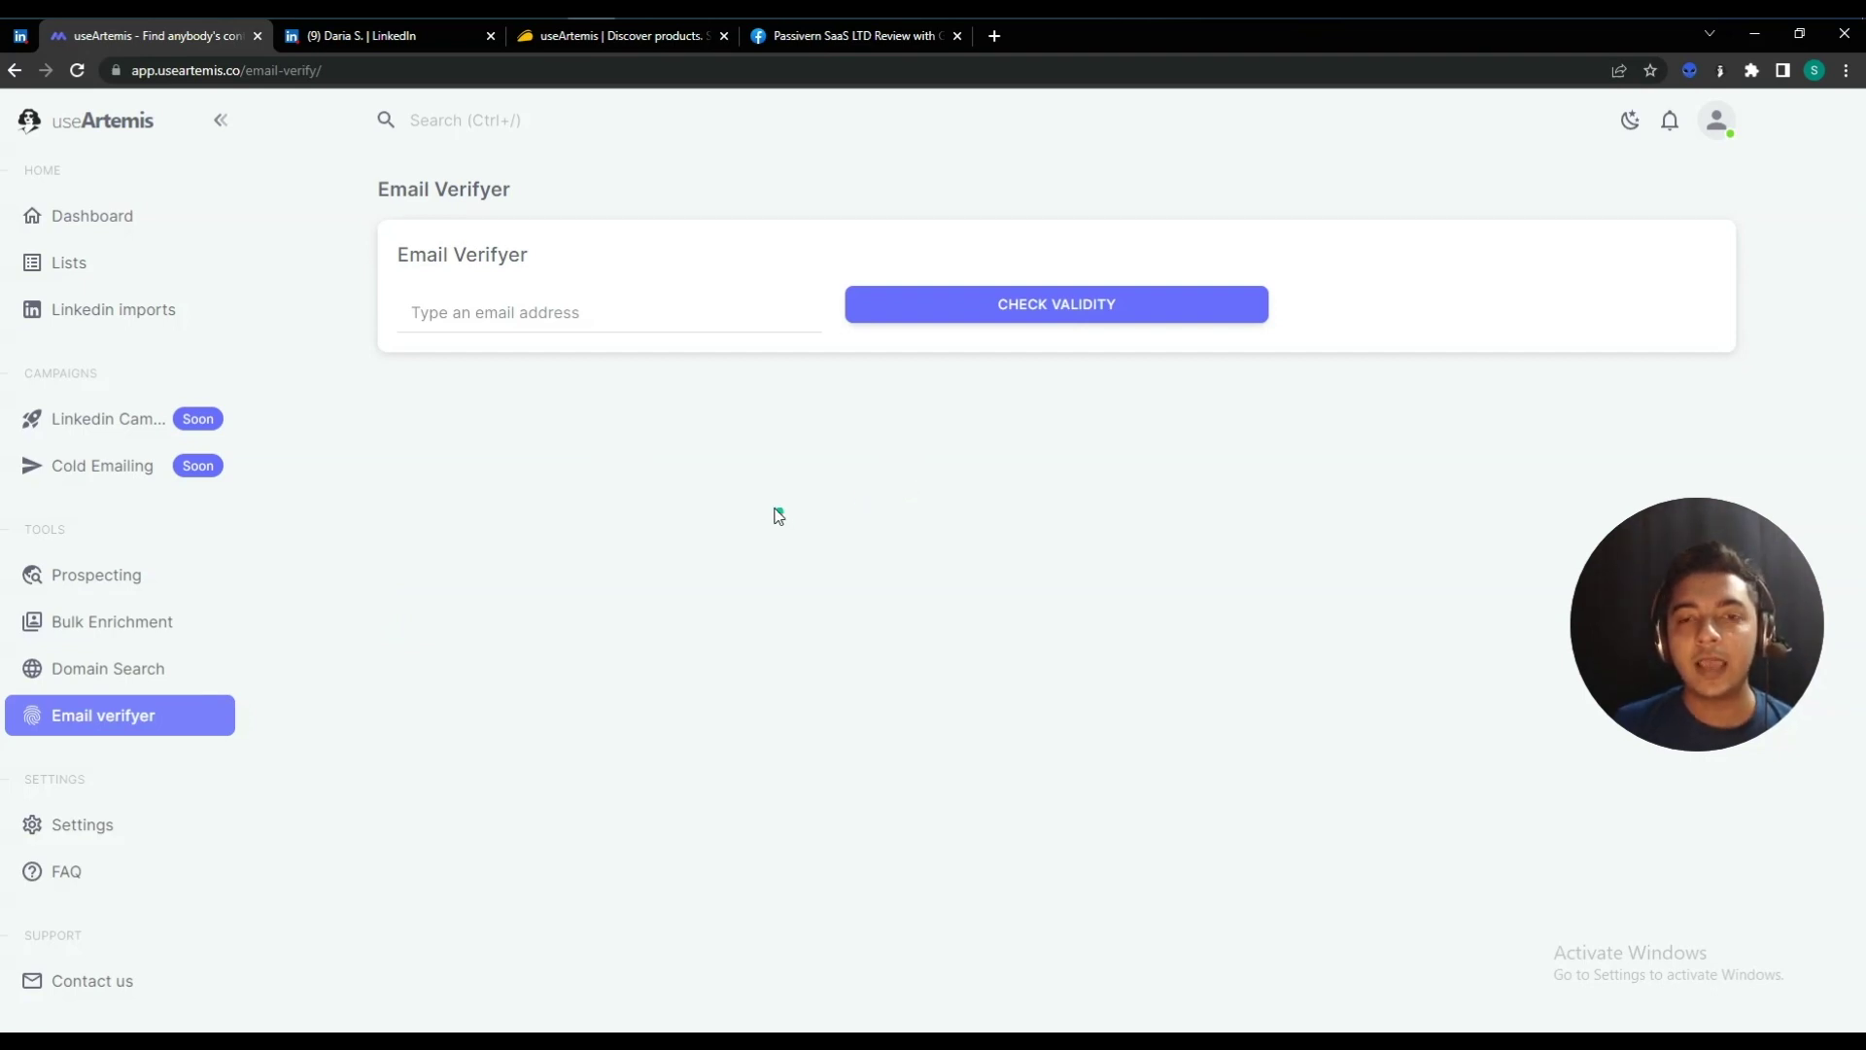
{"action": "left_click", "coordinate": [107, 264]}
{"action": "left_click", "coordinate": [505, 520]}
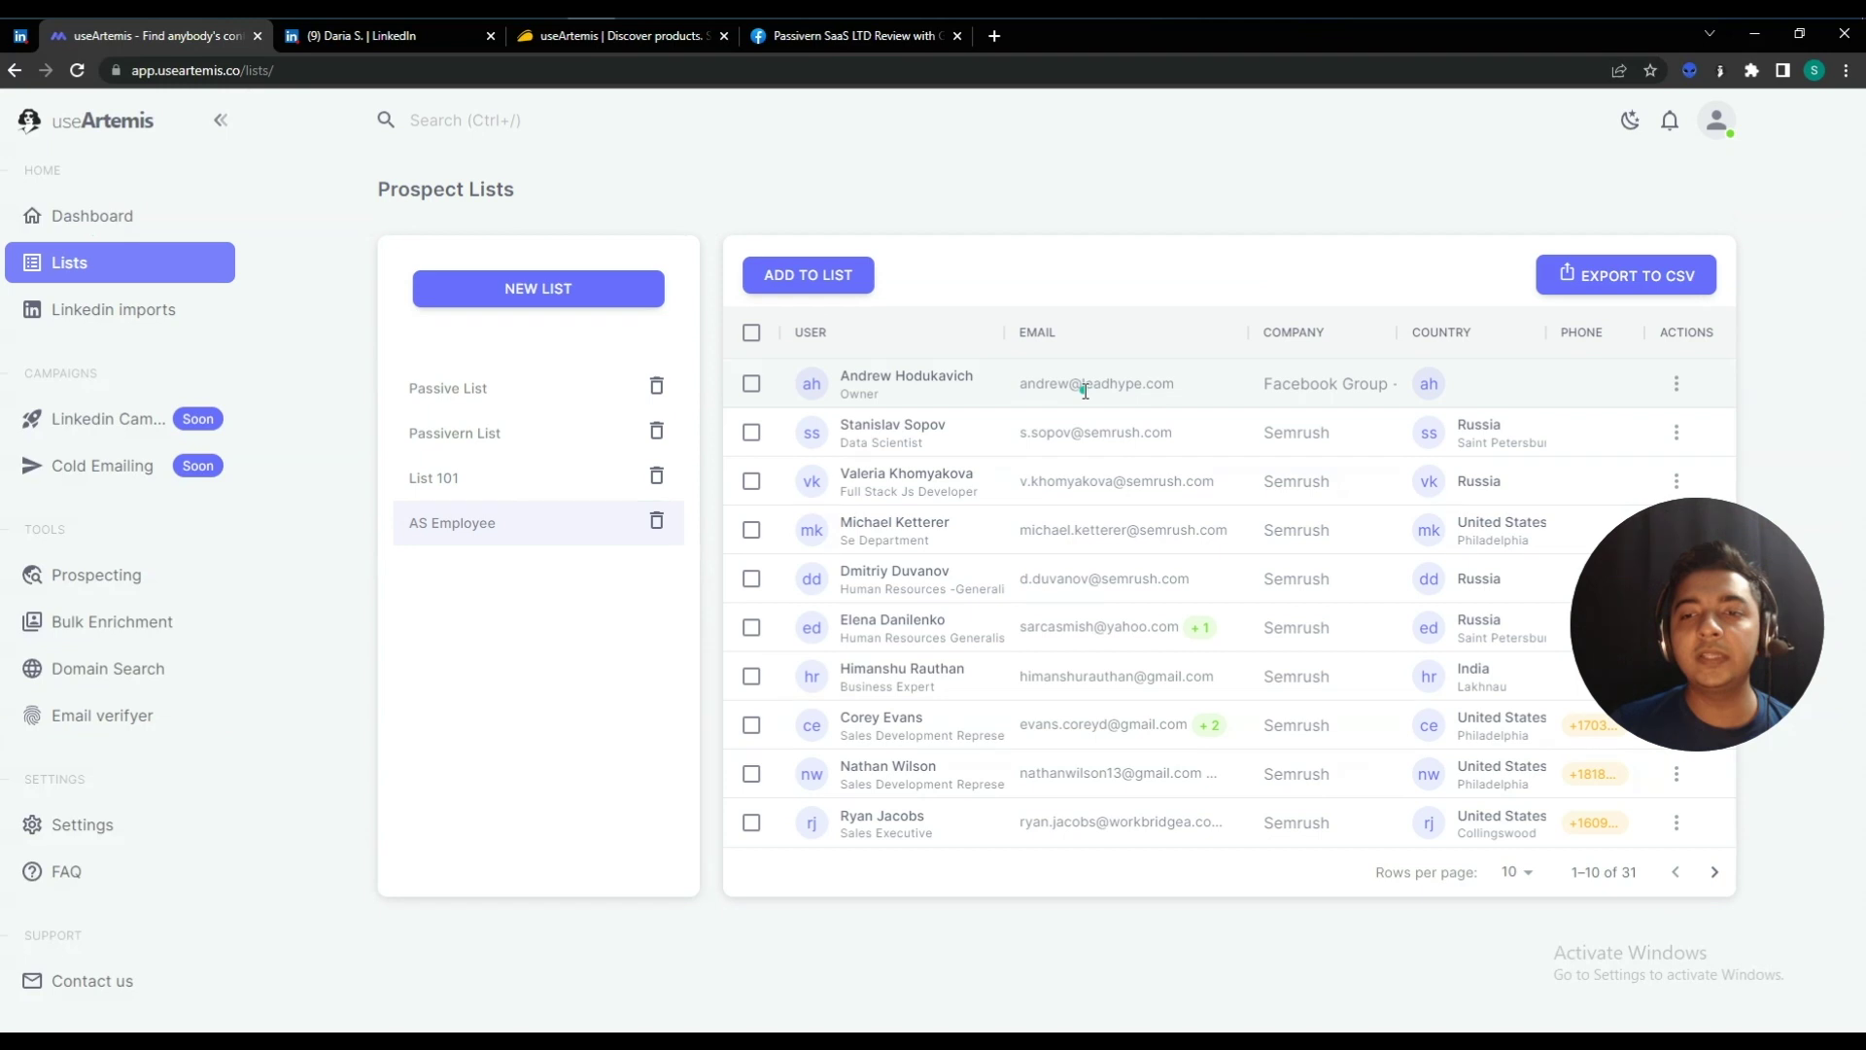
{"action": "triple_click", "coordinate": [1082, 391]}
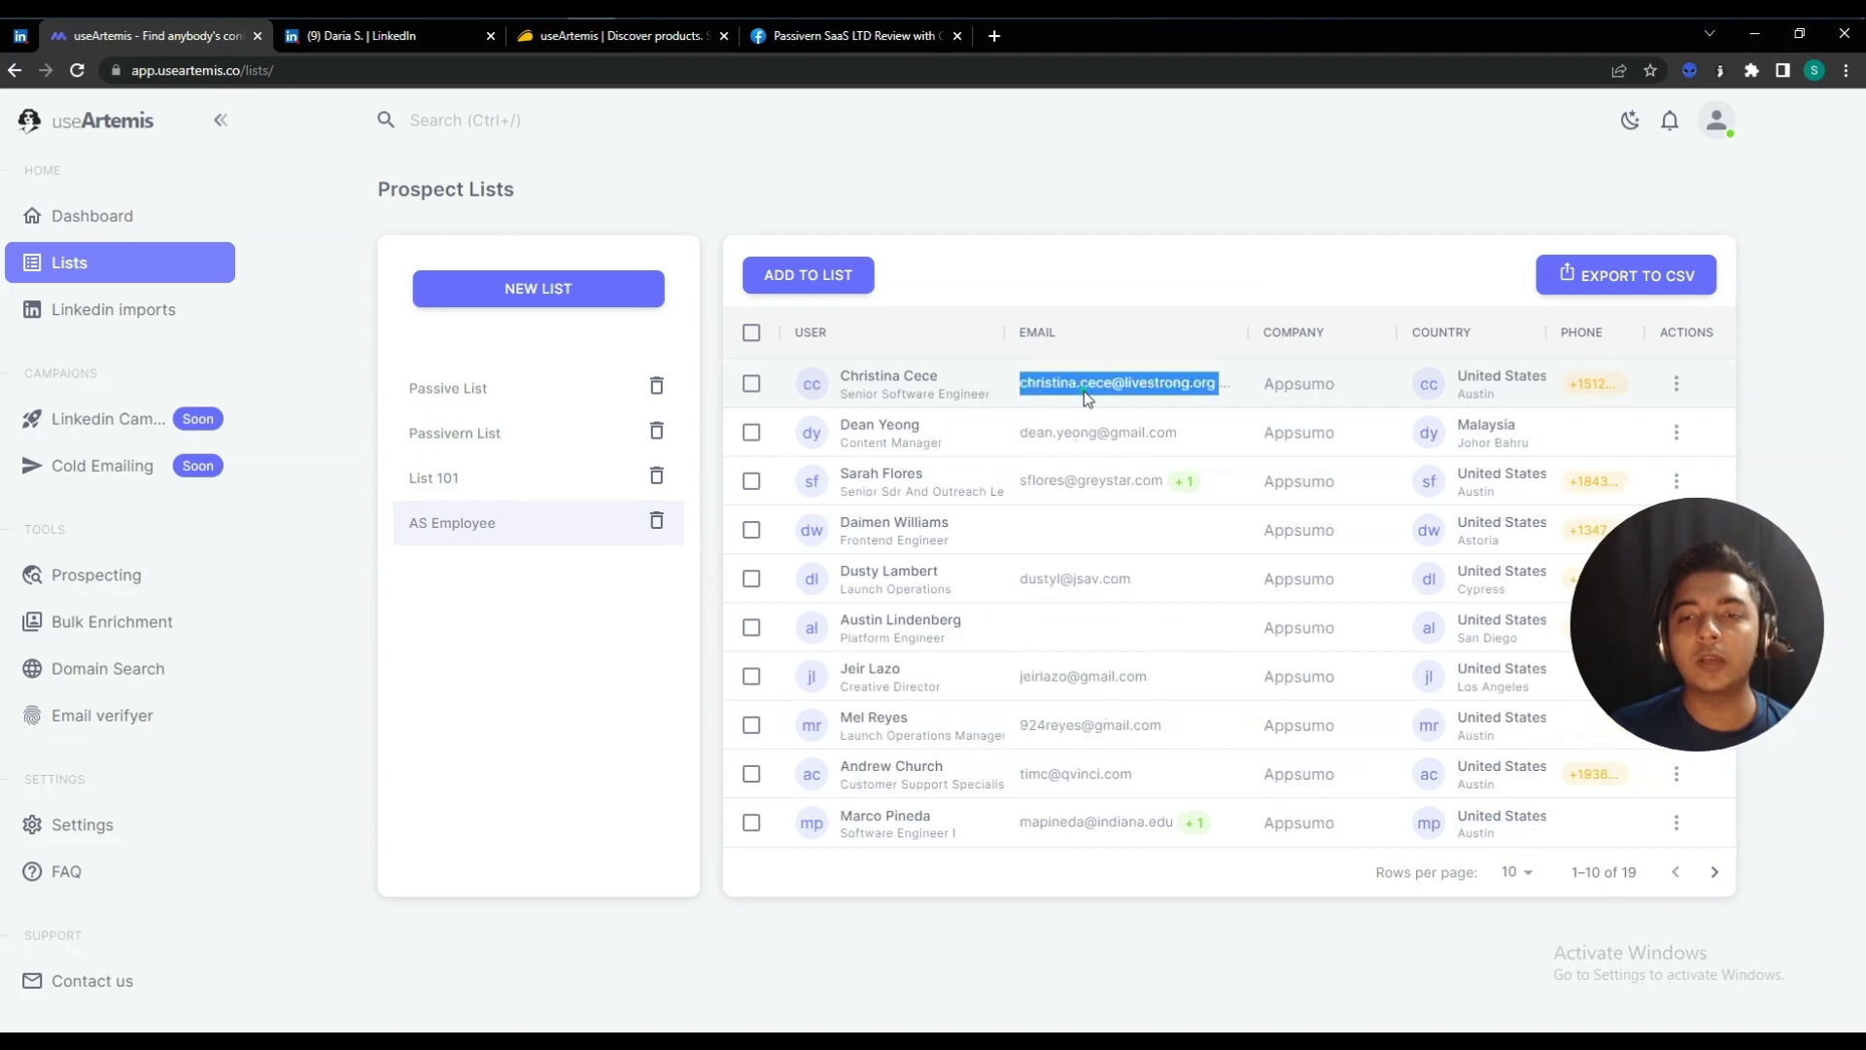
{"action": "left_click_drag", "start_coordinate": [1026, 432], "coordinate": [1173, 433]}
{"action": "key", "text": "ctrl+c"}
{"action": "right_click", "coordinate": [1173, 433]}
{"action": "left_click", "coordinate": [1201, 457]}
- Paste the copied contact's email address into the Email Verifyer and check its validity
{"action": "left_click", "coordinate": [160, 714]}
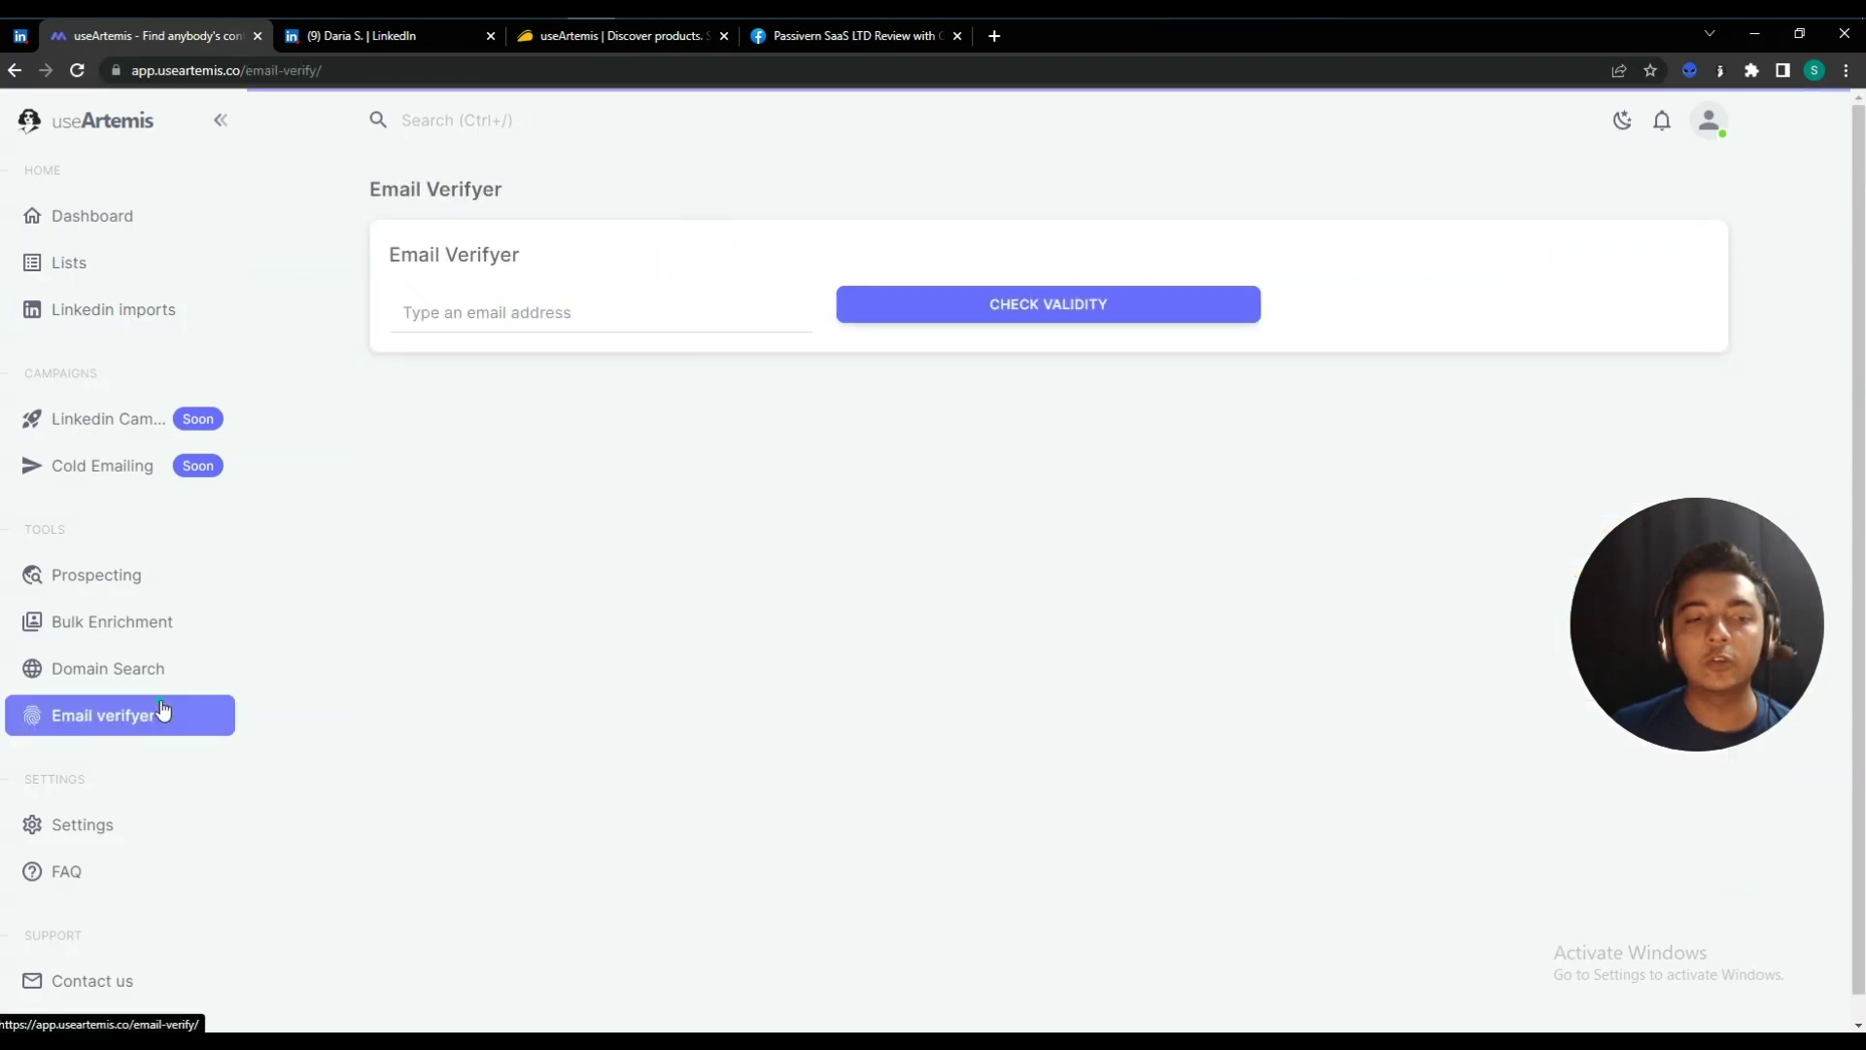
{"action": "left_click", "coordinate": [476, 315]}
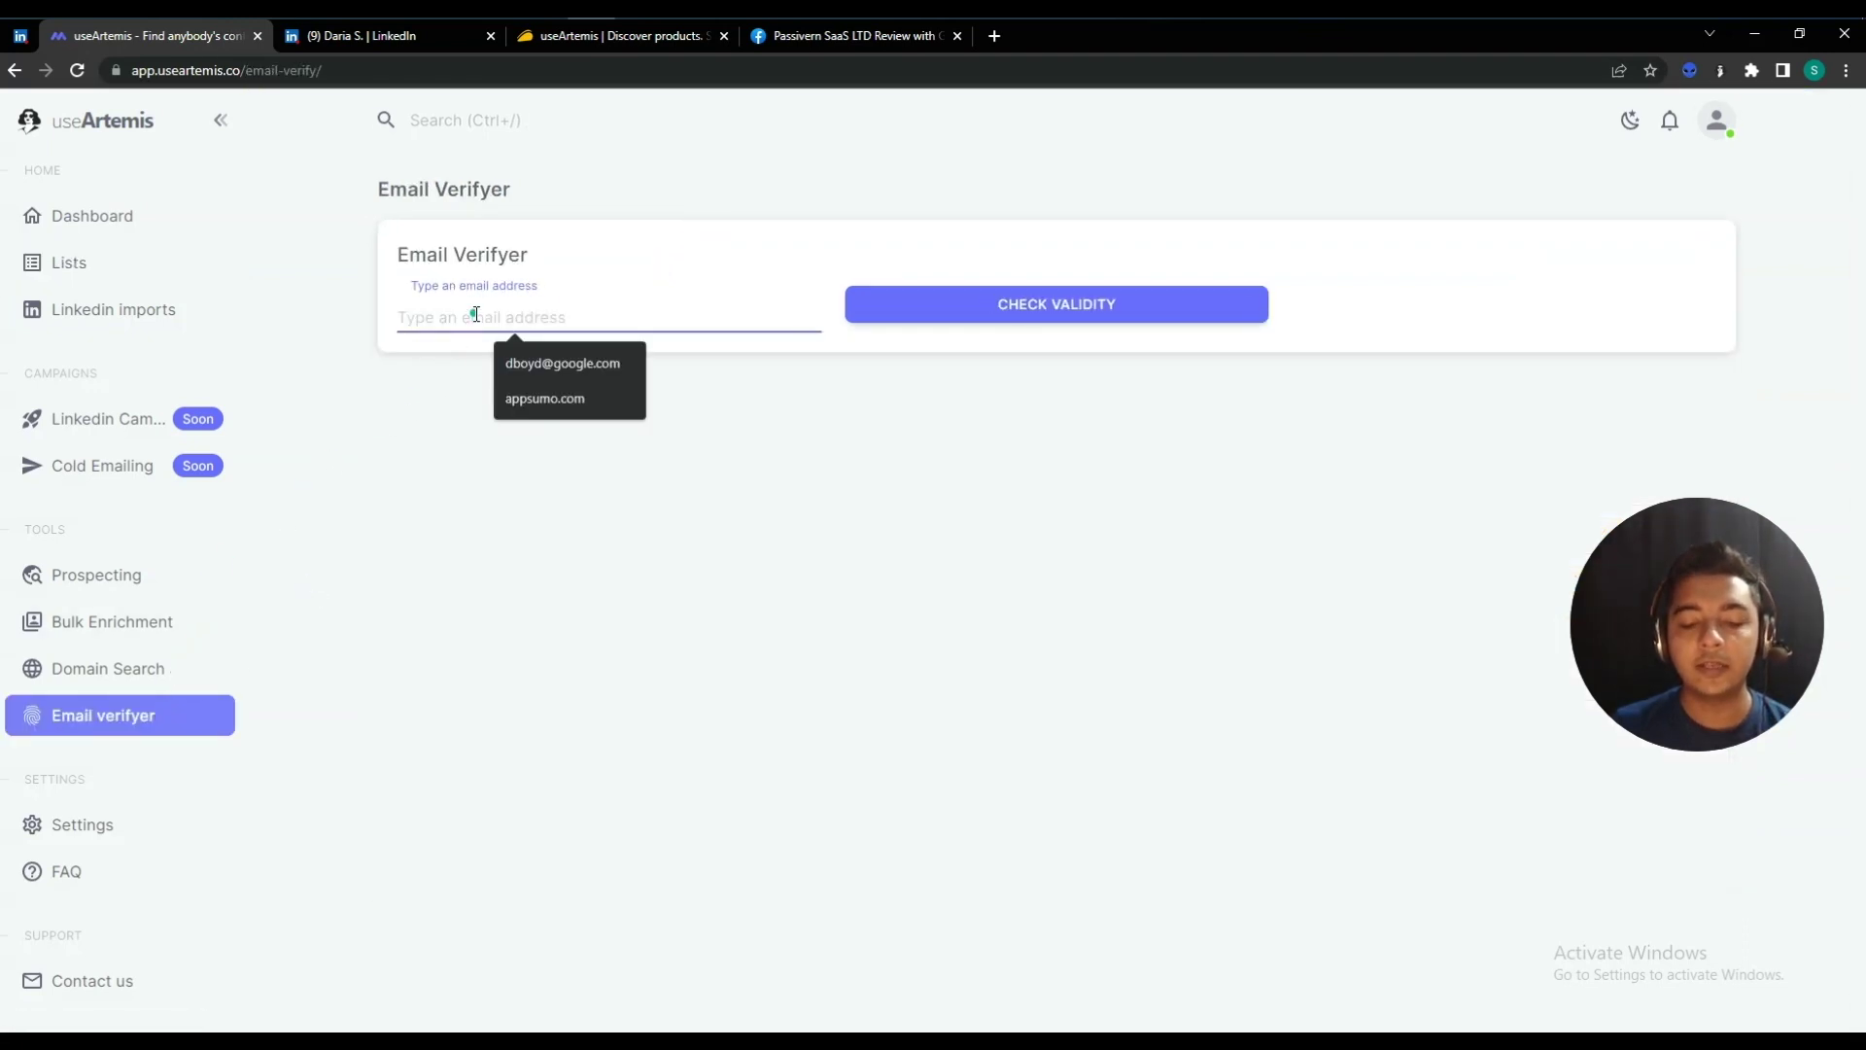
{"action": "key", "text": "ctrl+v"}
{"action": "left_click", "coordinate": [1028, 303]}
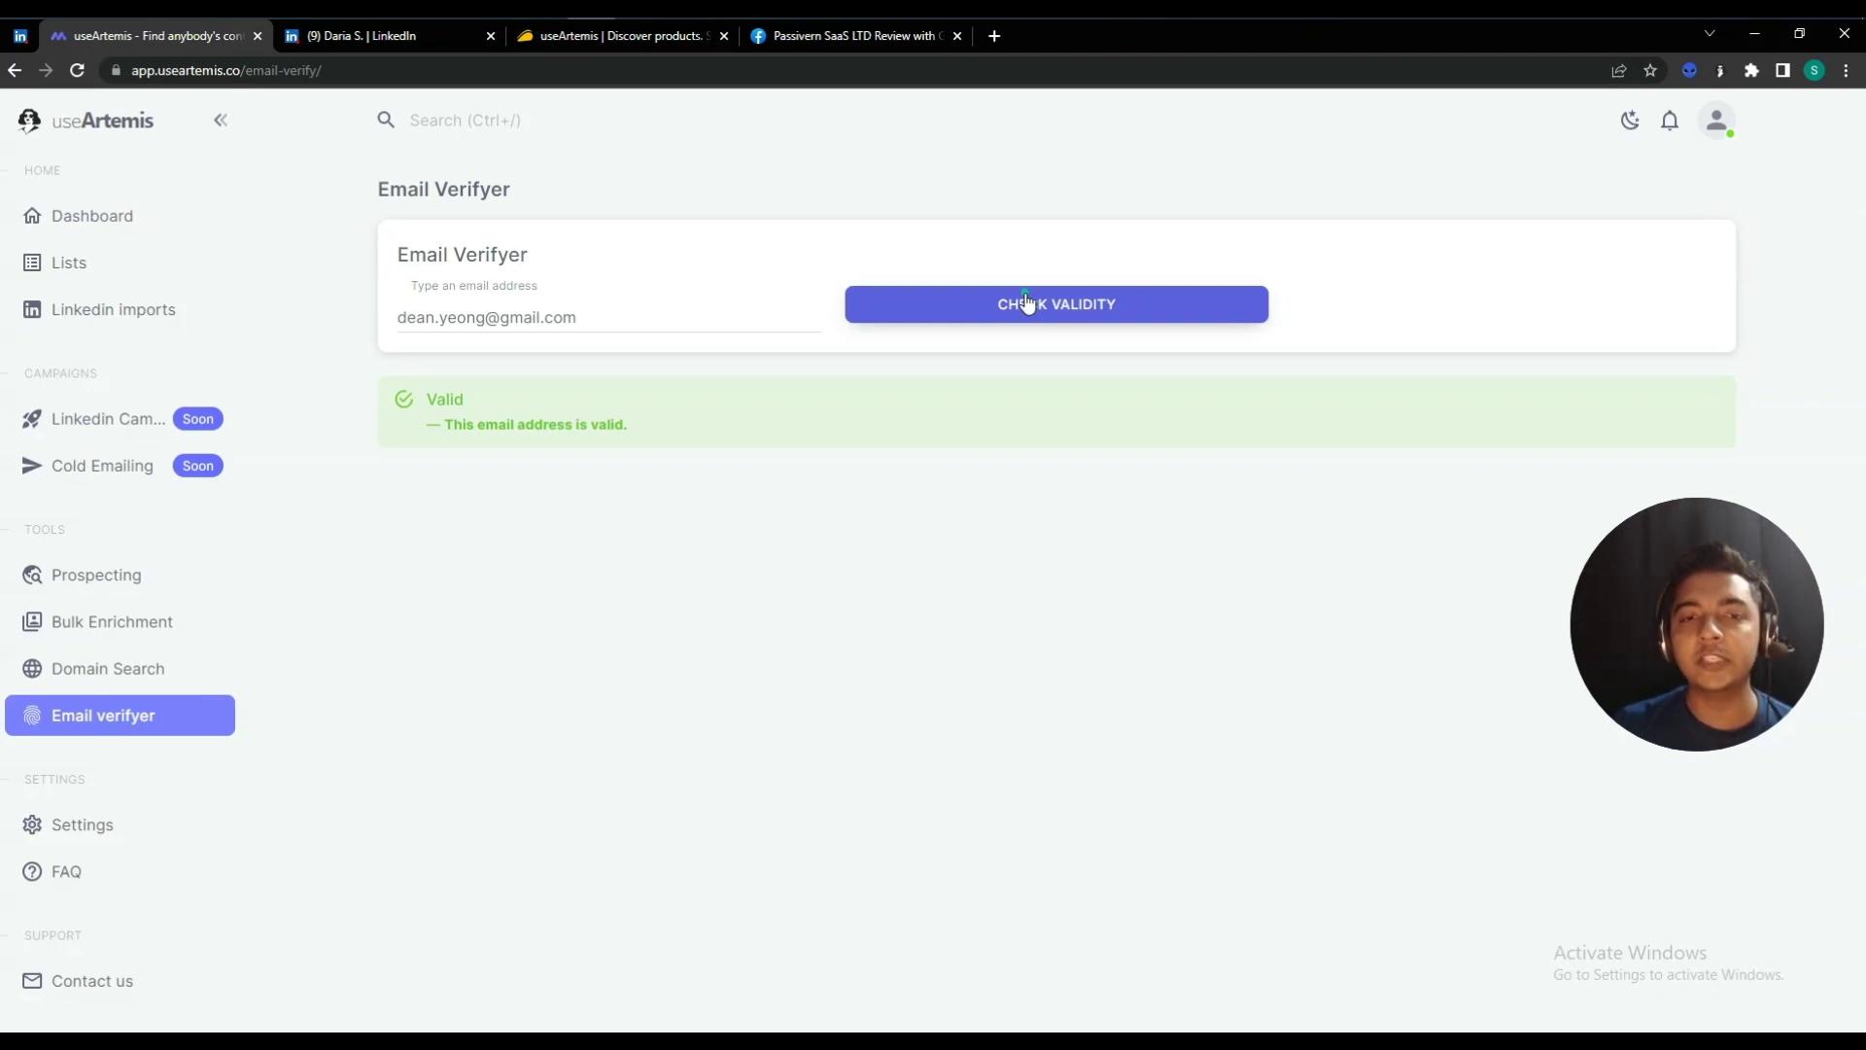
- Review the checked email address and the validity result shown for it
{"action": "left_click", "coordinate": [600, 317]}
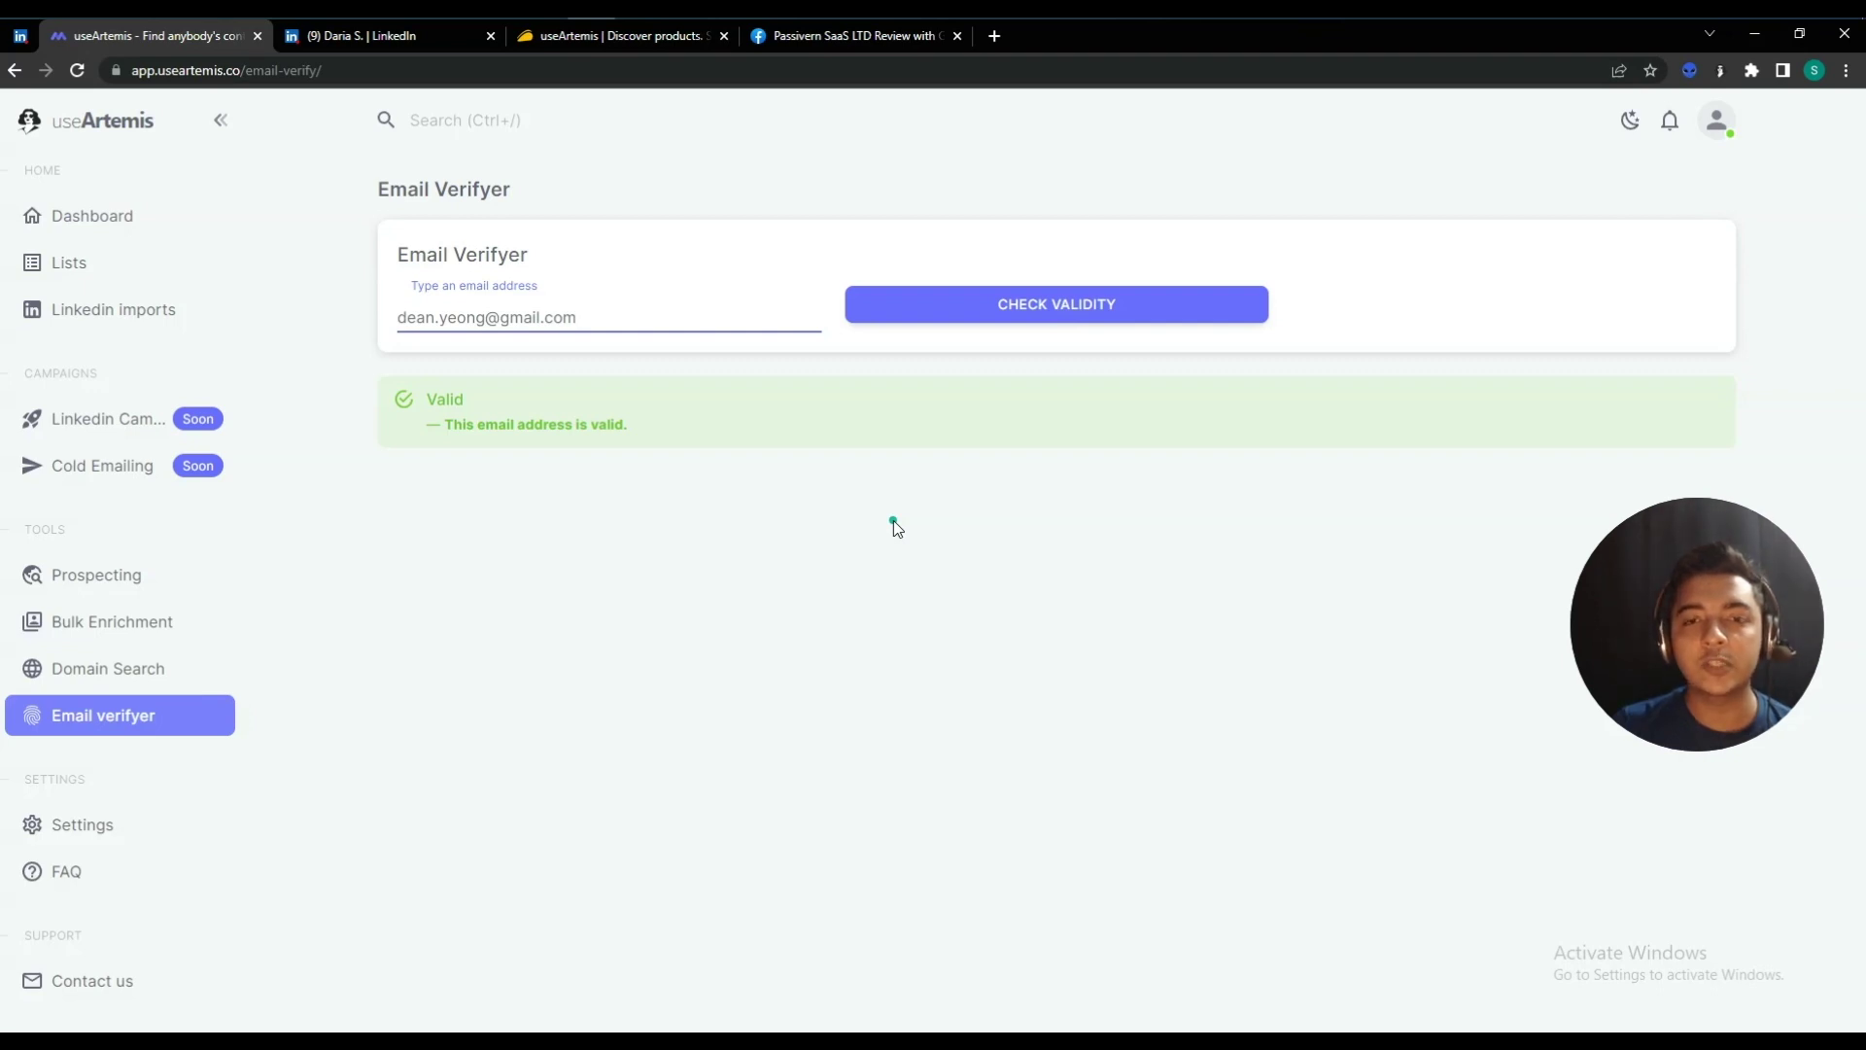
{"action": "left_click", "coordinate": [395, 322]}
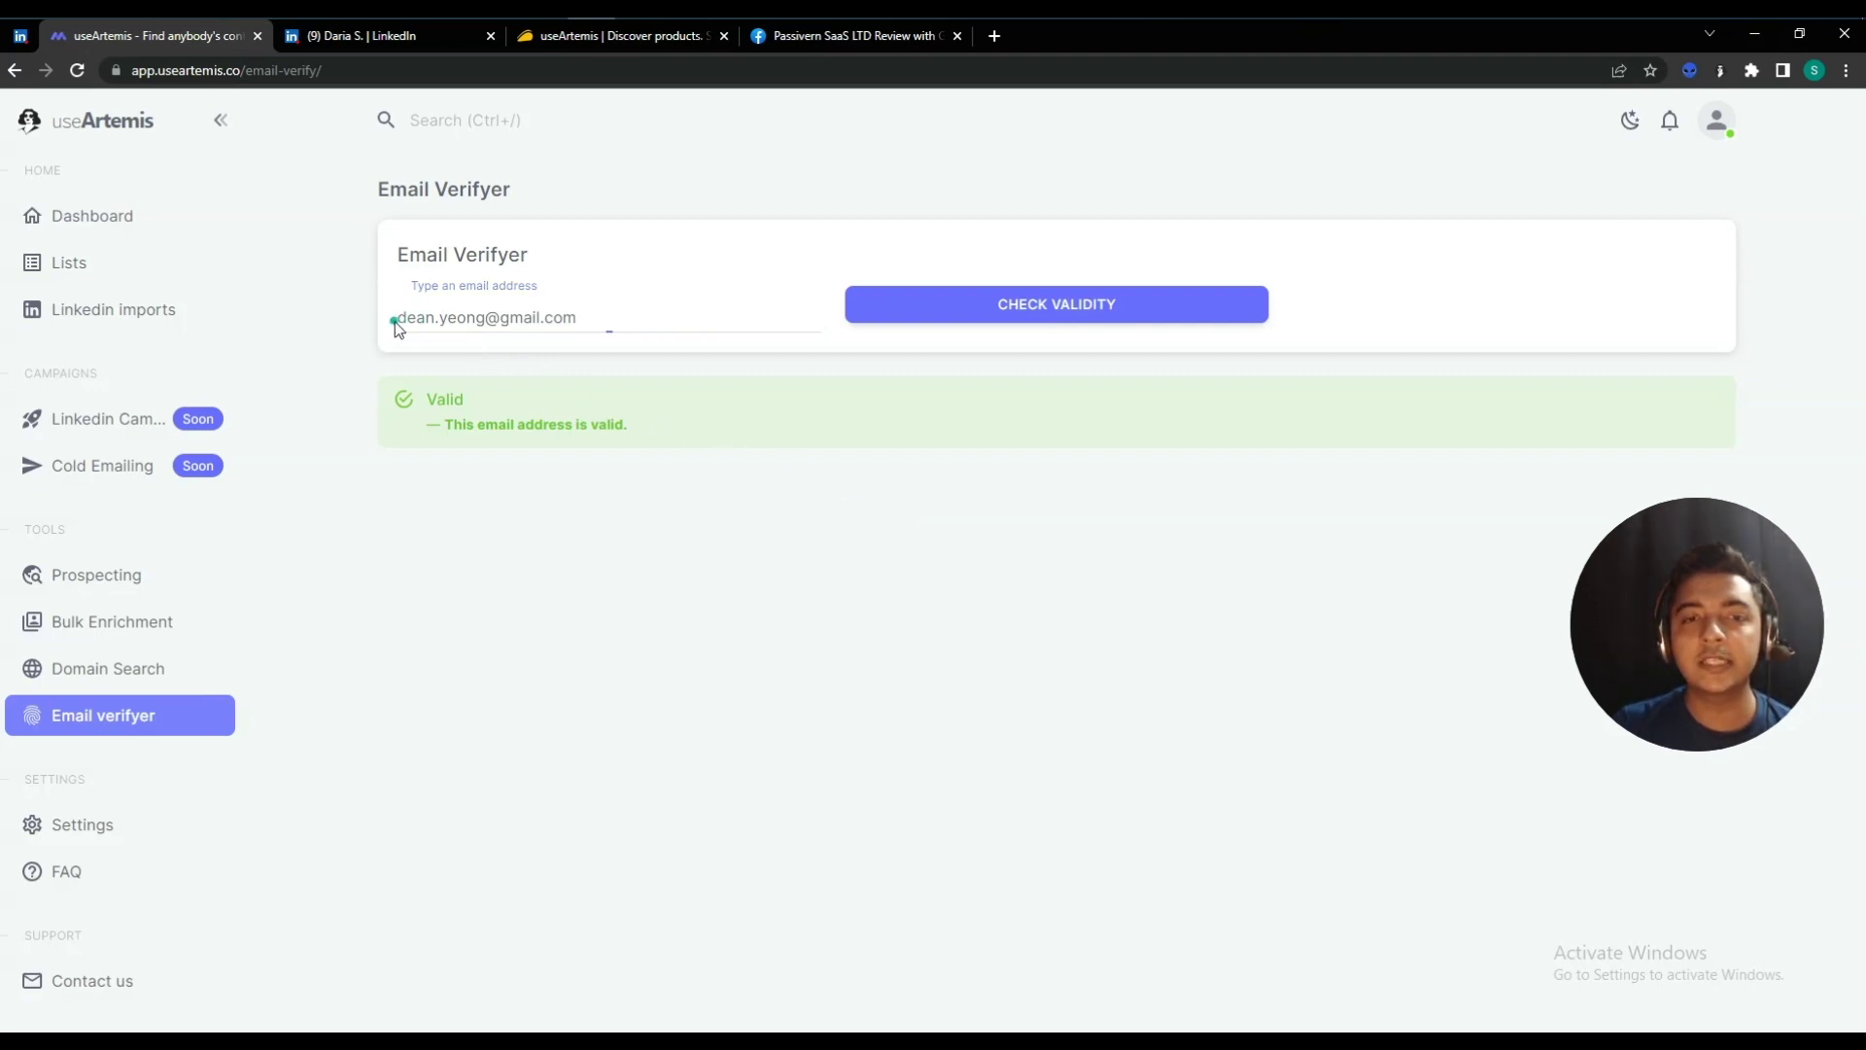
{"action": "triple_click", "coordinate": [525, 317]}
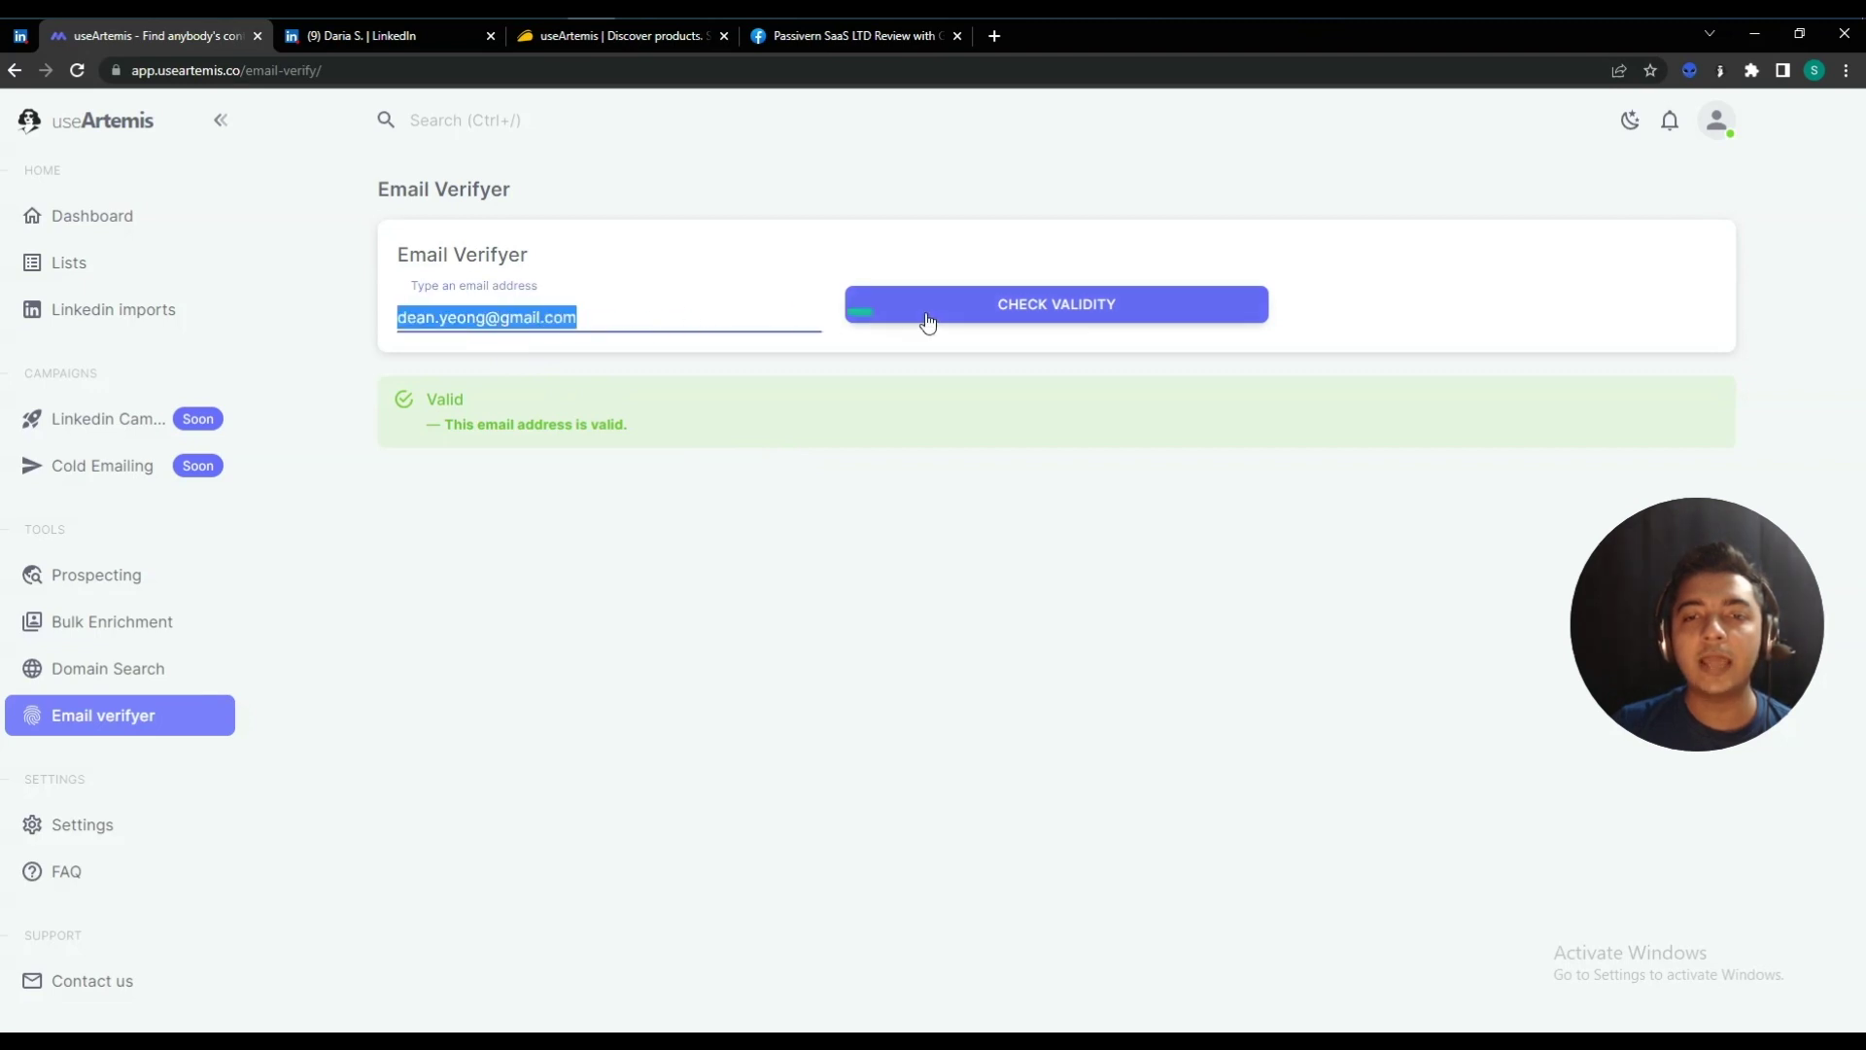
{"action": "left_click_drag", "start_coordinate": [434, 398], "coordinate": [627, 424]}
{"action": "triple_click", "coordinate": [627, 423]}
{"action": "double_click", "coordinate": [449, 400]}
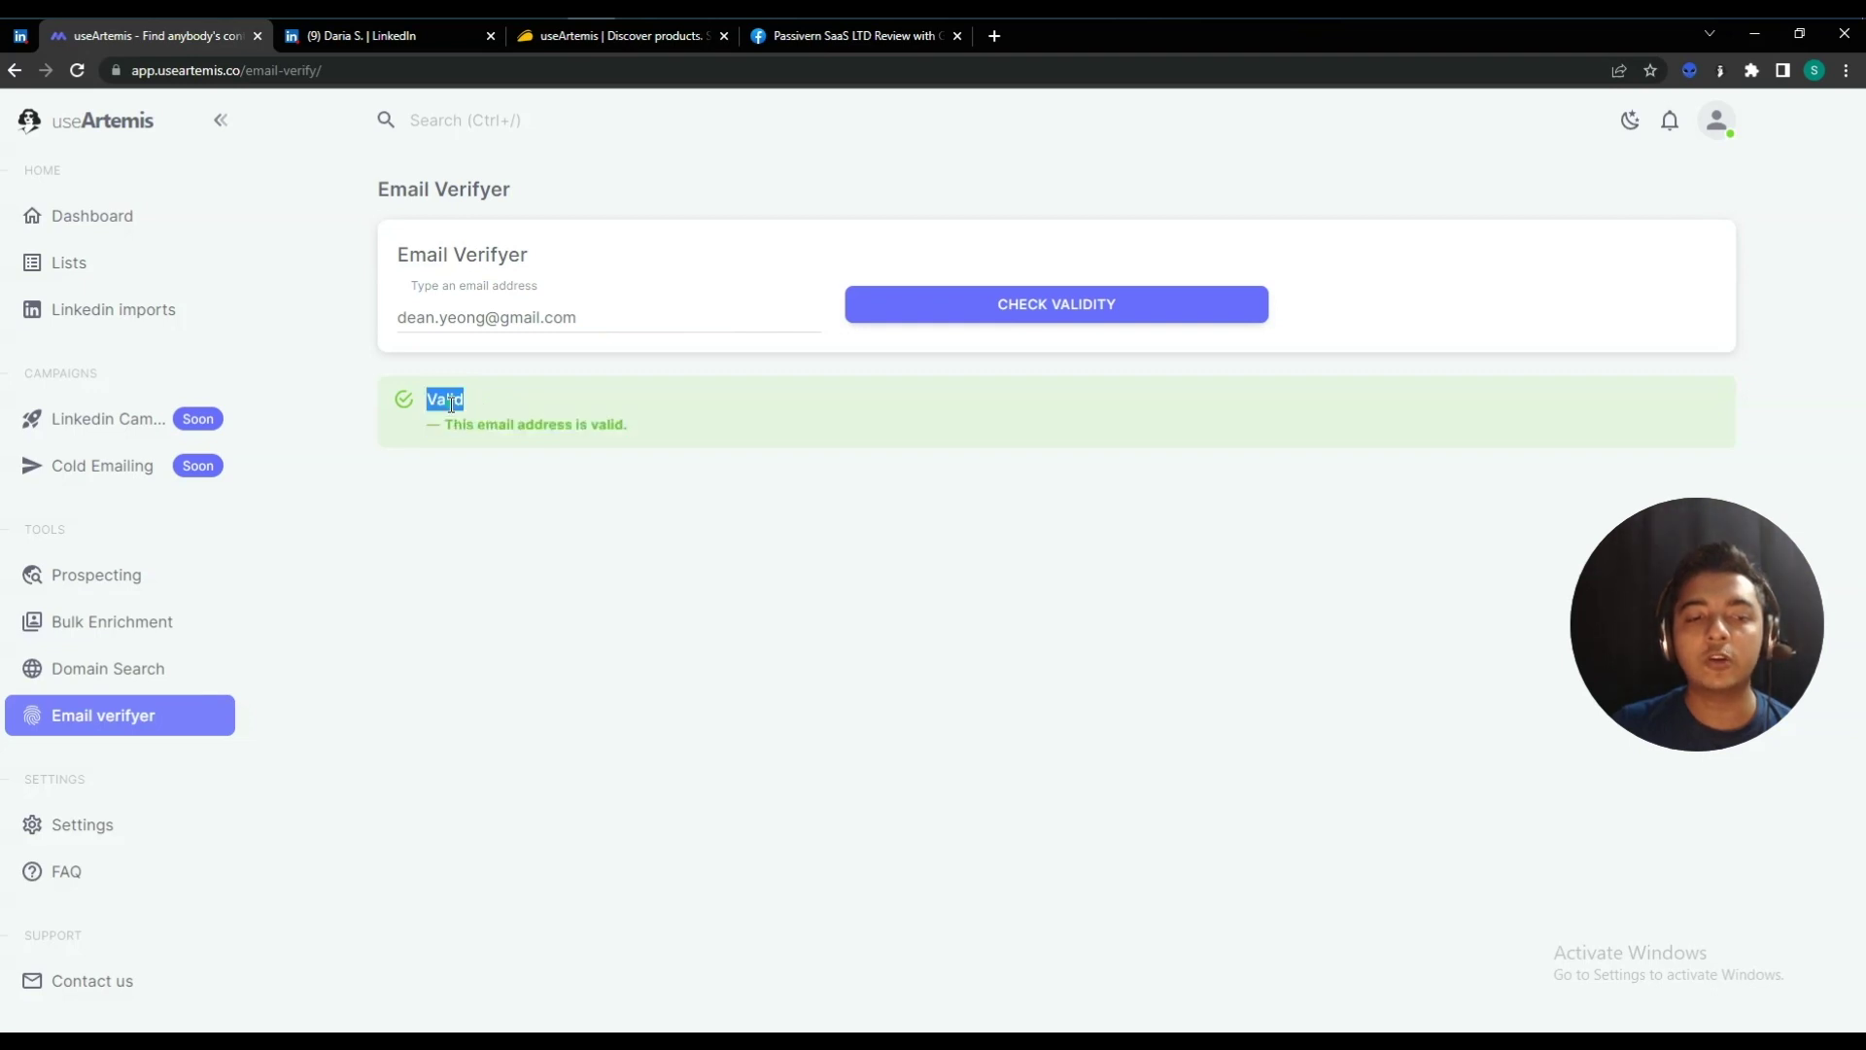
{"action": "left_click", "coordinate": [648, 543]}
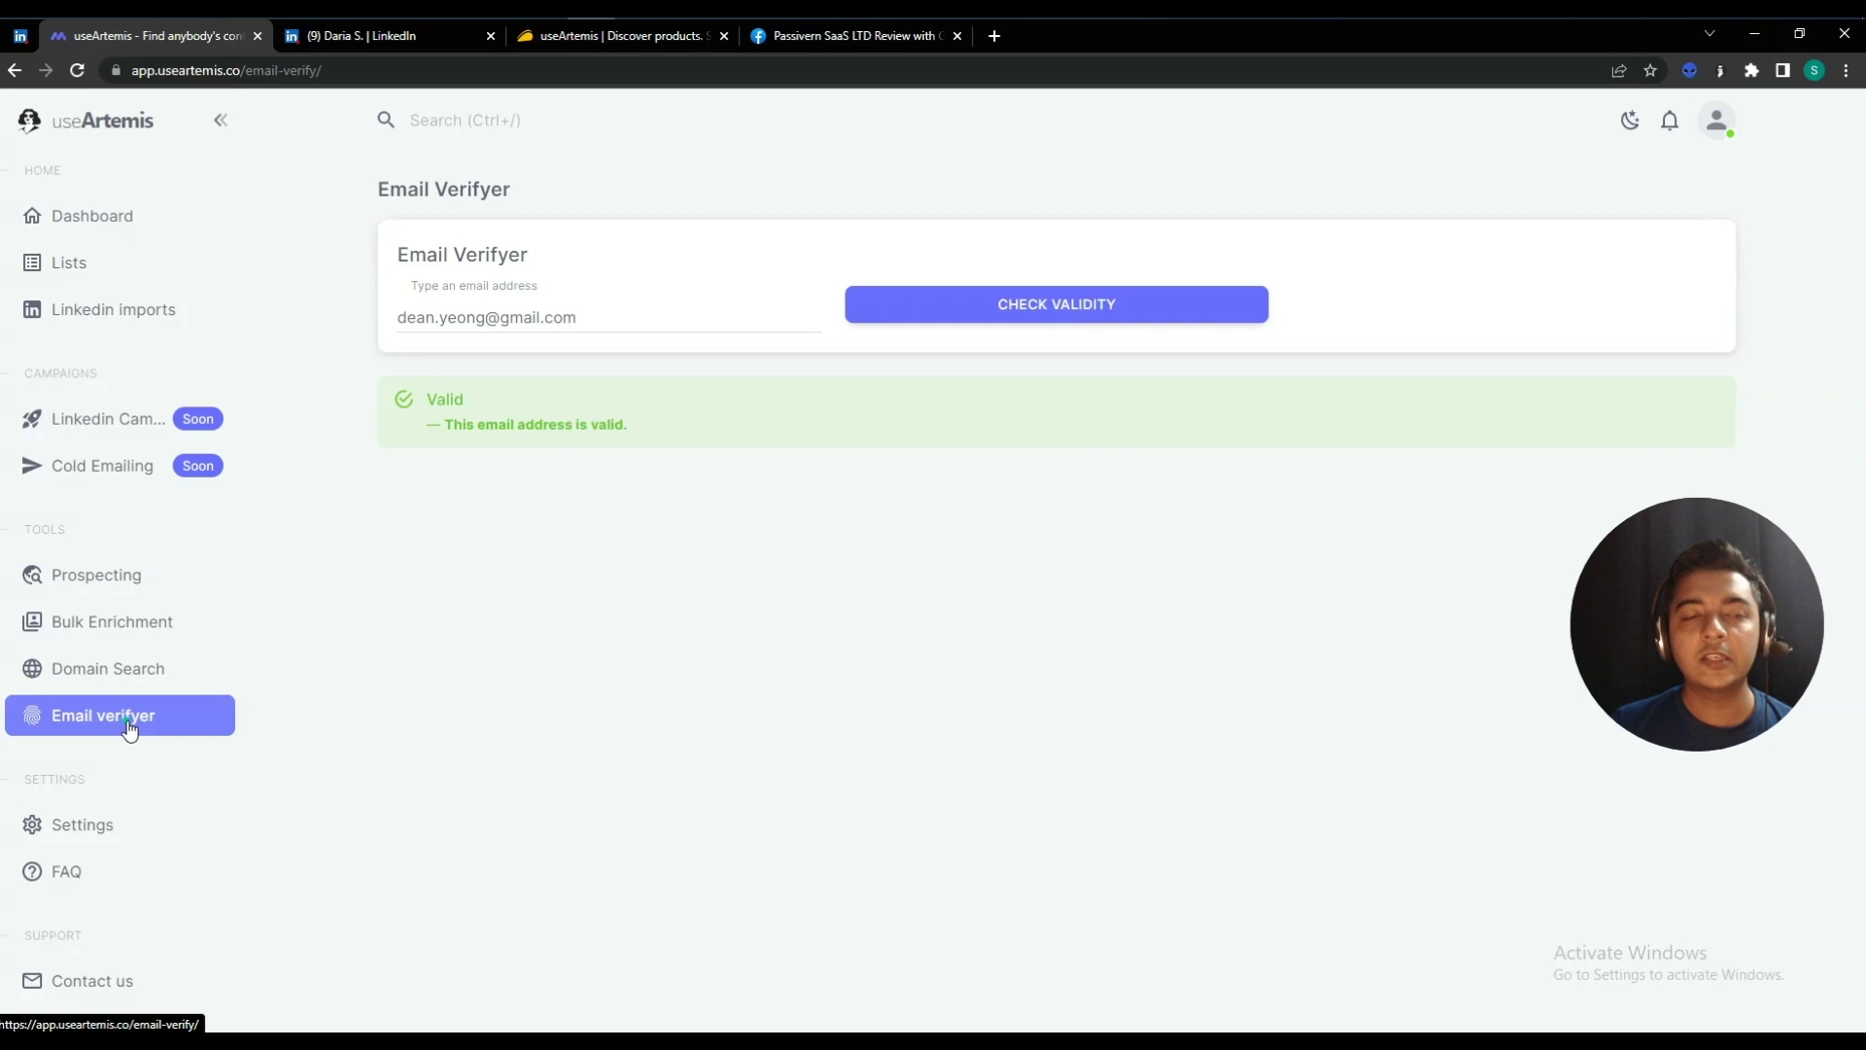
- Go to the dashboard and view the useArtemis Chrome extension's instructions for LinkedIn, closing the extension again
{"action": "left_click", "coordinate": [117, 222]}
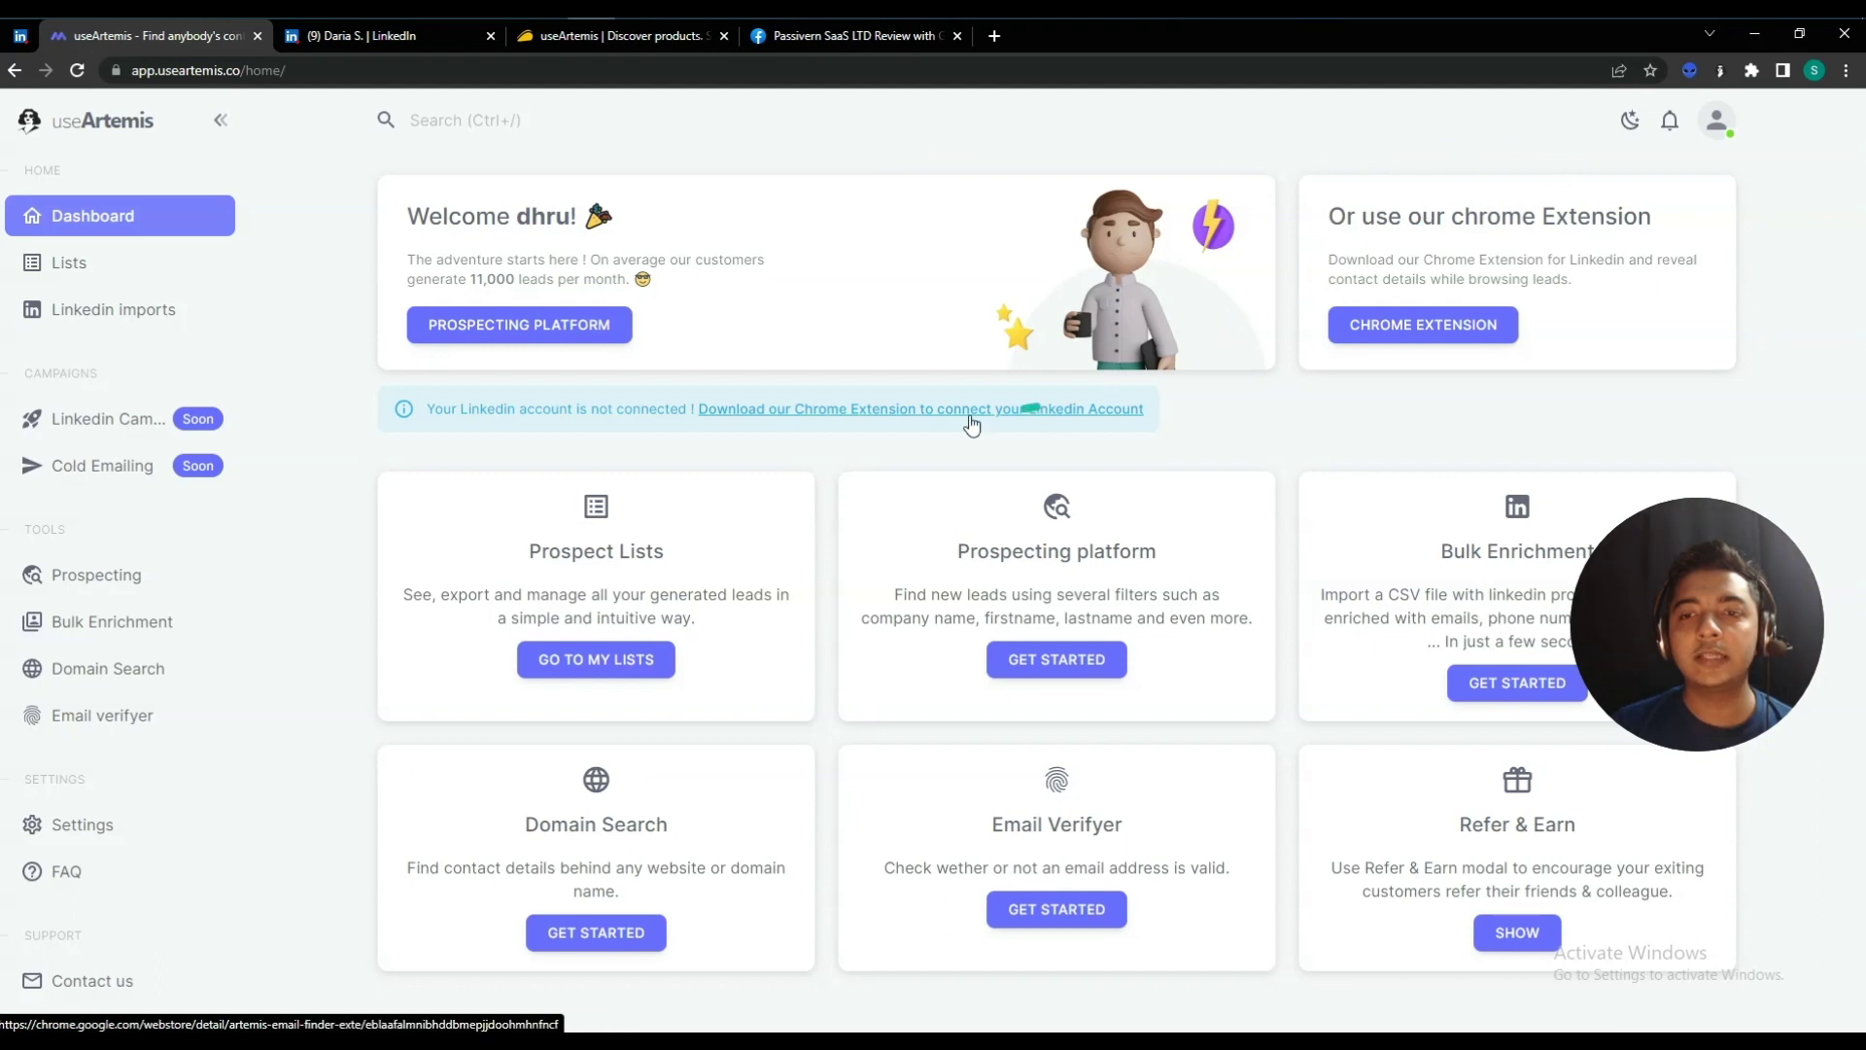
{"action": "left_click", "coordinate": [1725, 72]}
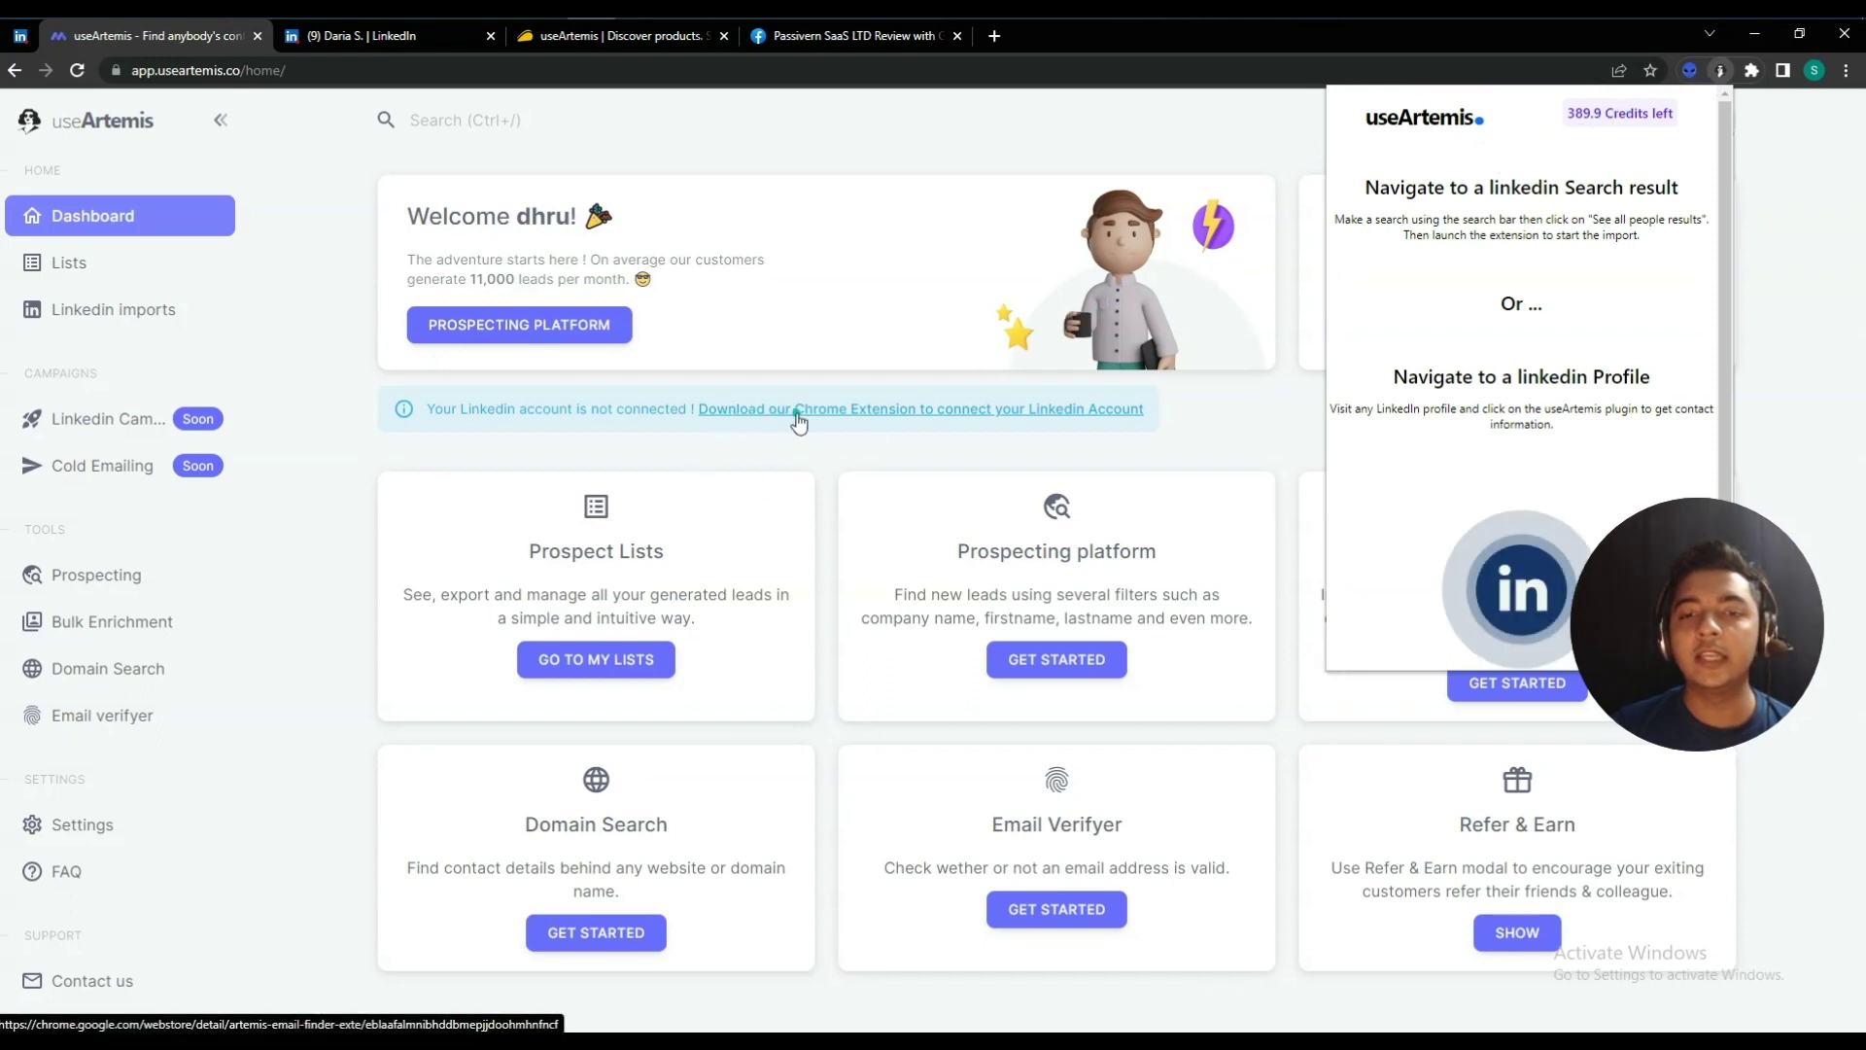
{"action": "left_click", "coordinate": [902, 440]}
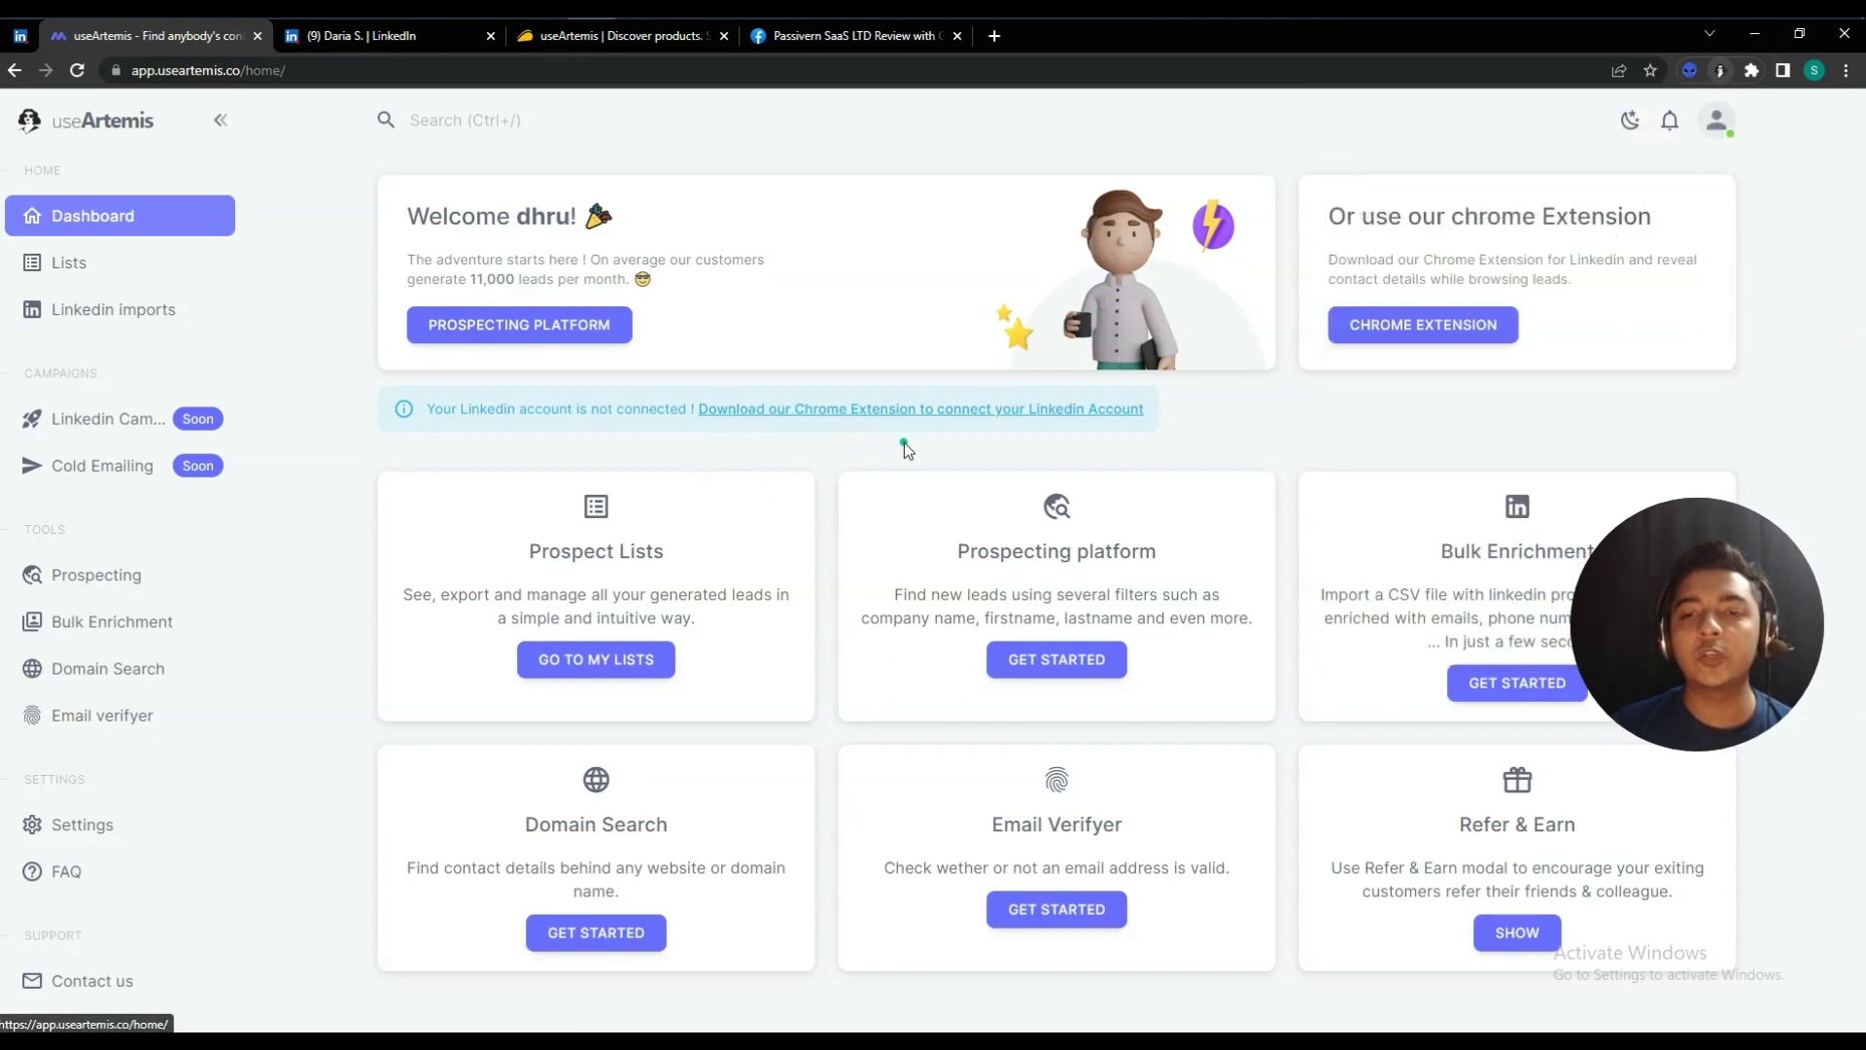
- Switch to the LinkedIn profile of Semrush's Marketing Manager and open the useArtemis extension there
{"action": "left_click", "coordinate": [346, 37]}
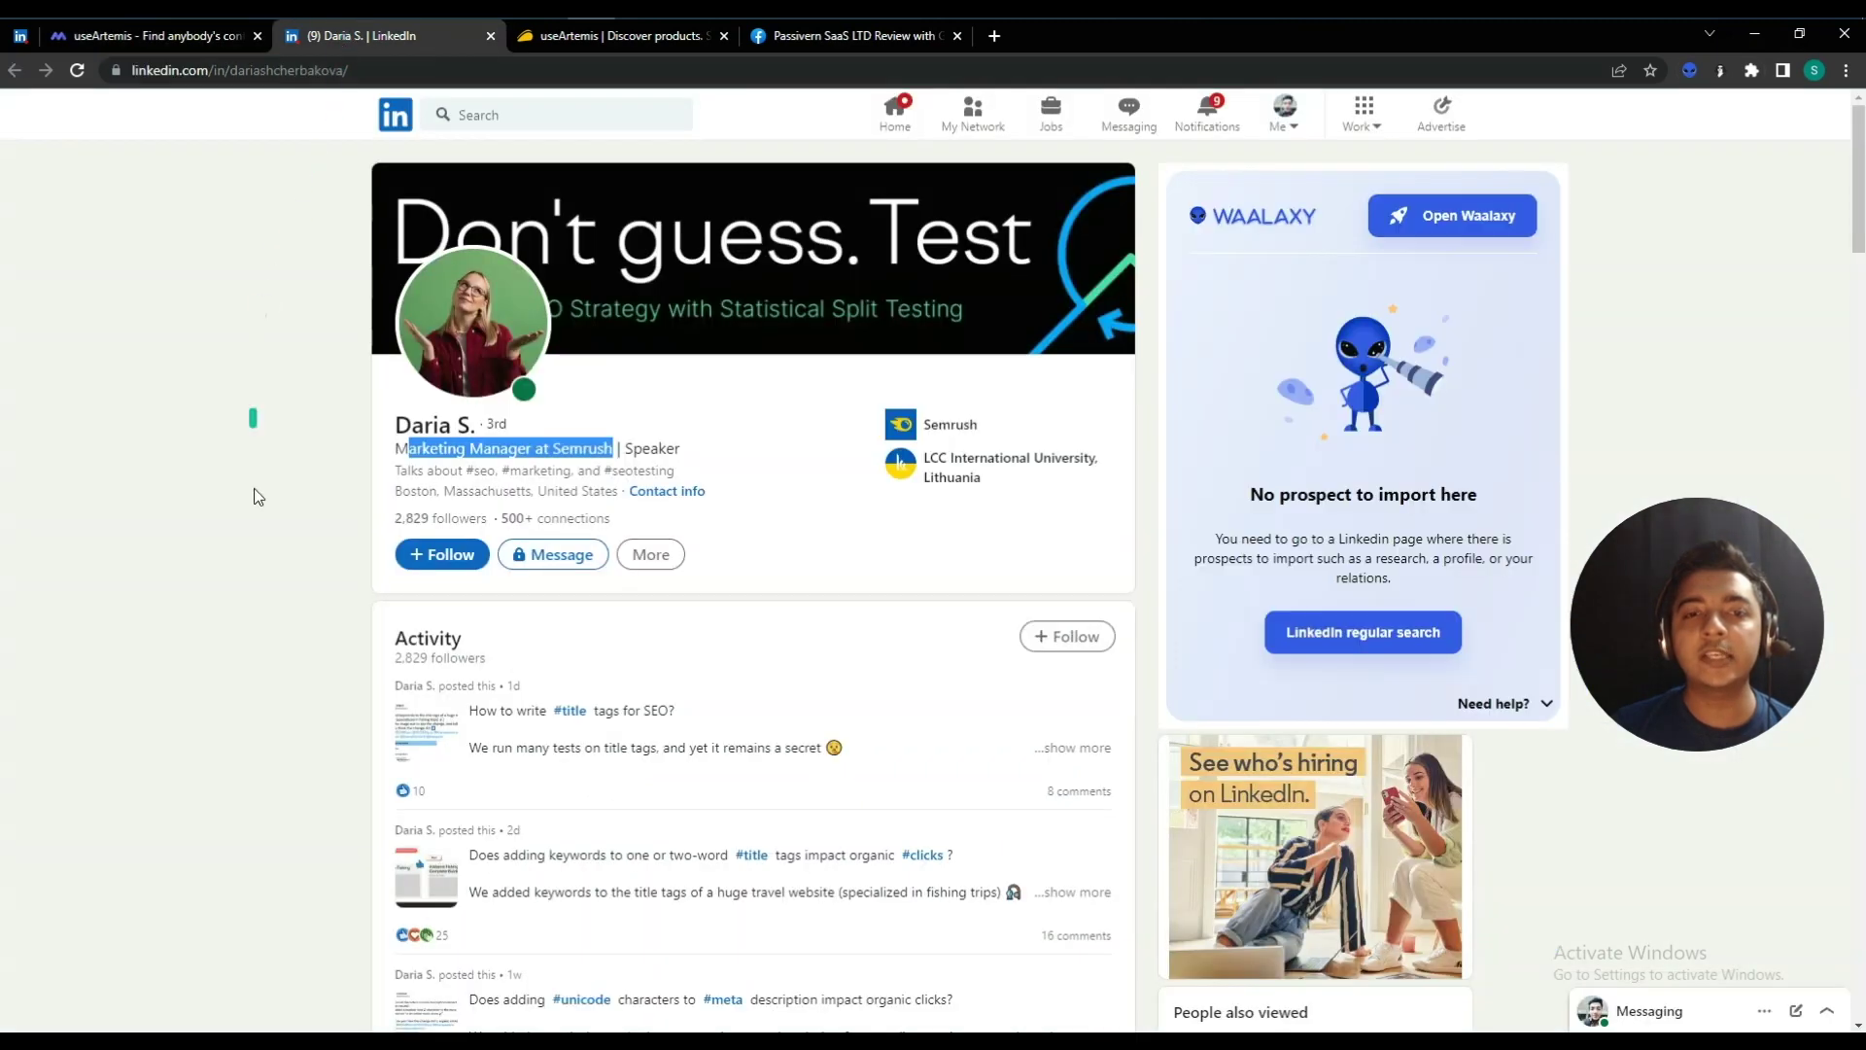
{"action": "left_click", "coordinate": [274, 592]}
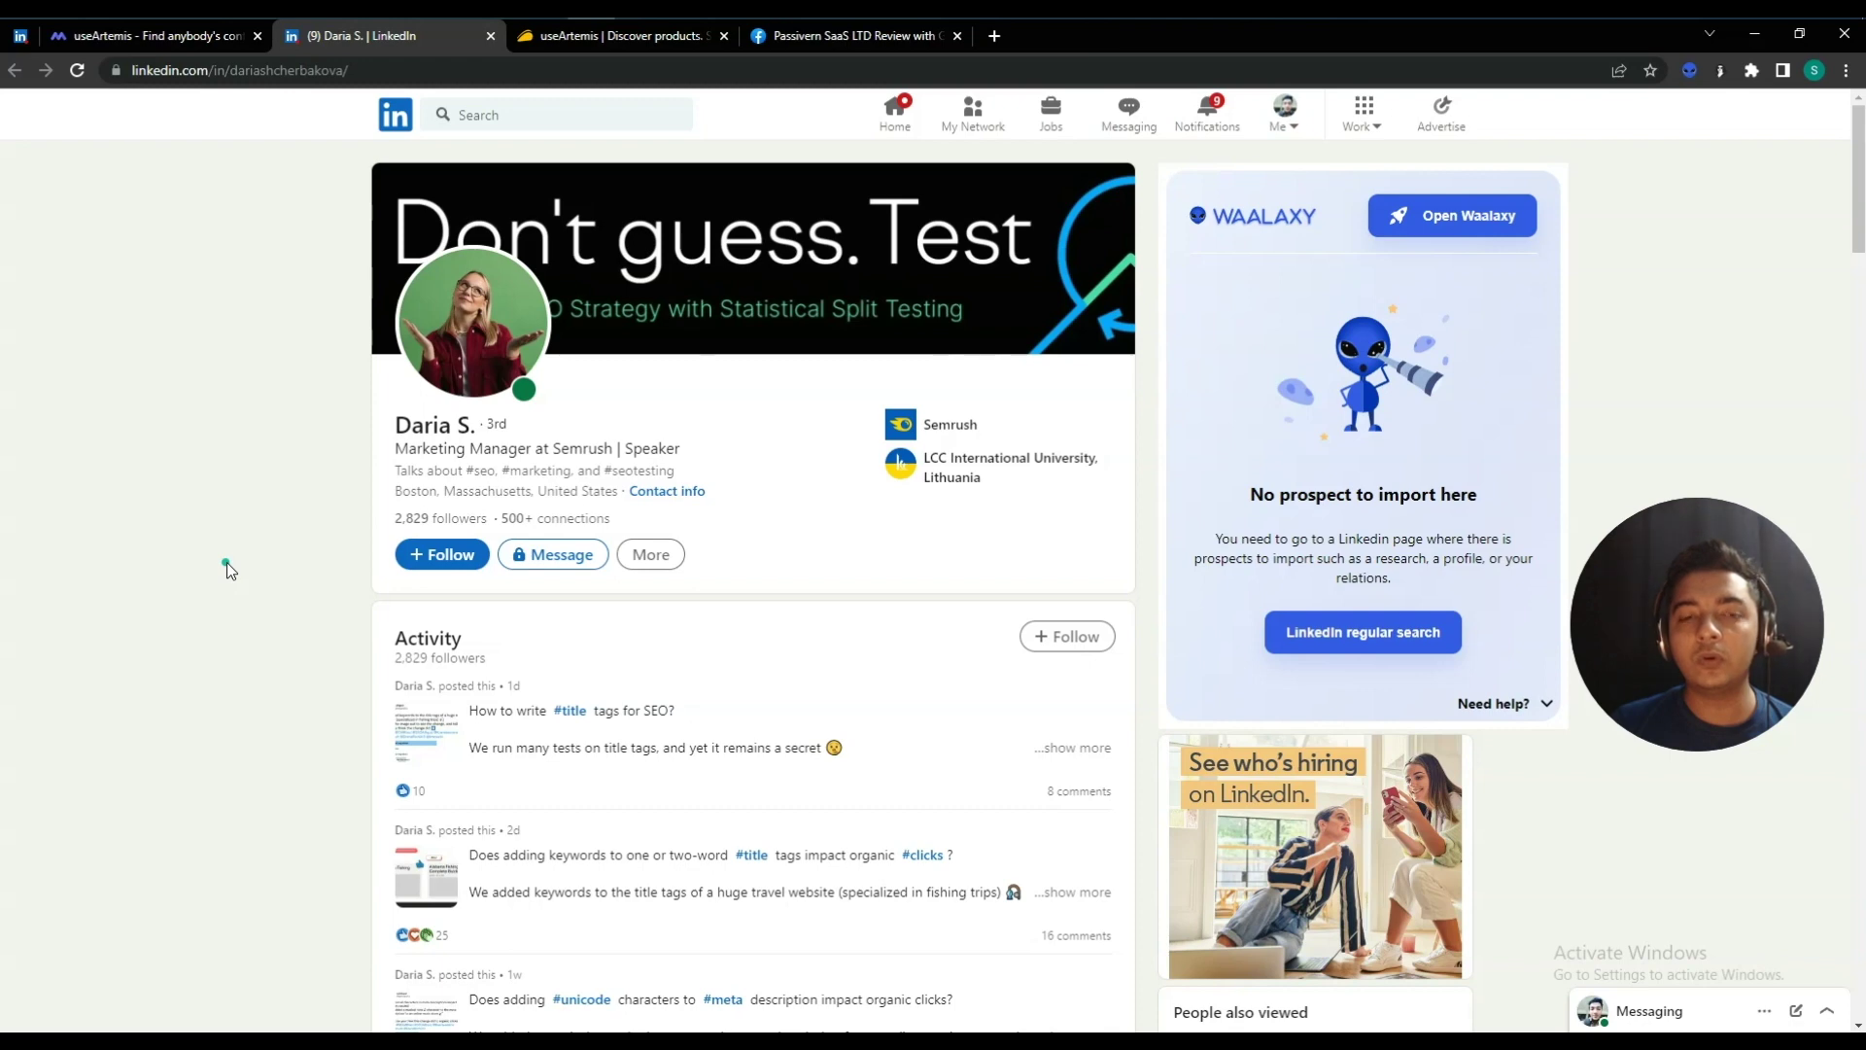
{"action": "left_click", "coordinate": [1720, 72]}
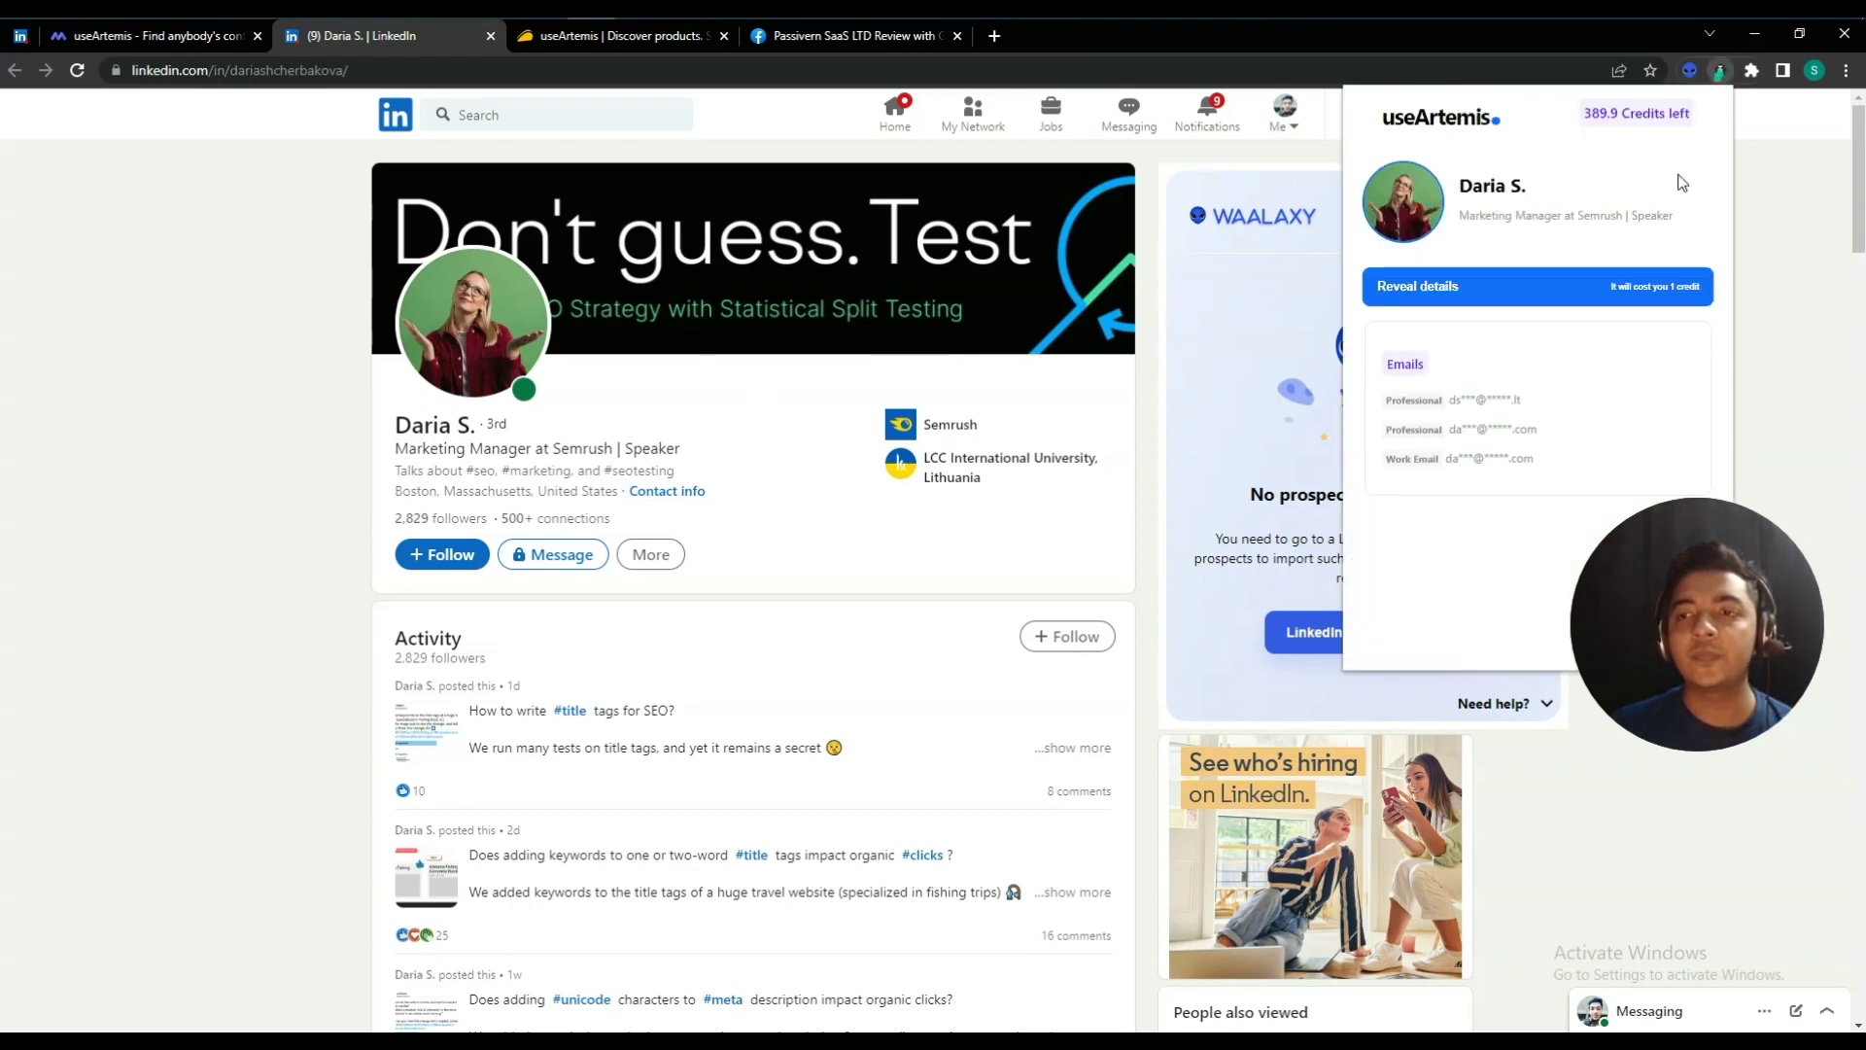
- Highlight the masked email addresses in the useArtemis extension, reveal the Semrush Marketing Manager's contact details and highlight the revealed addresses
{"action": "left_click_drag", "start_coordinate": [1655, 677], "coordinate": [111, 788]}
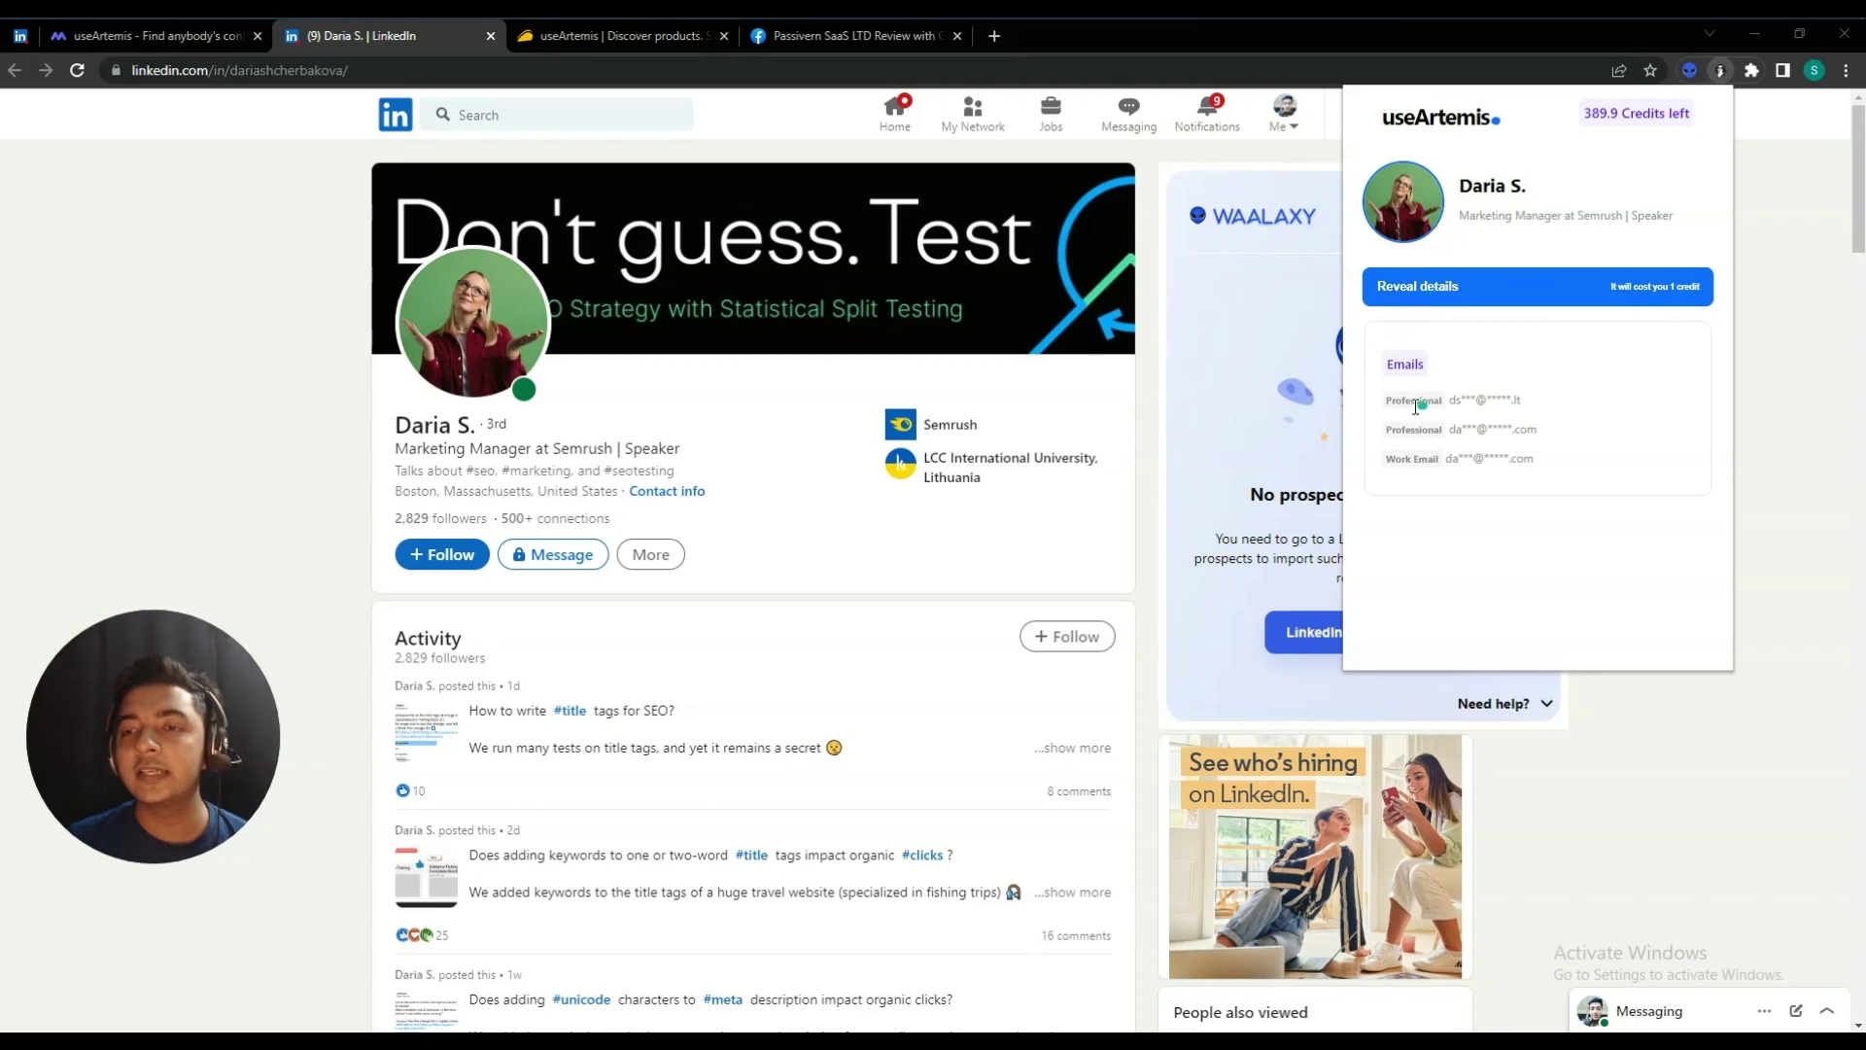
{"action": "left_click_drag", "start_coordinate": [1419, 406], "coordinate": [1544, 479]}
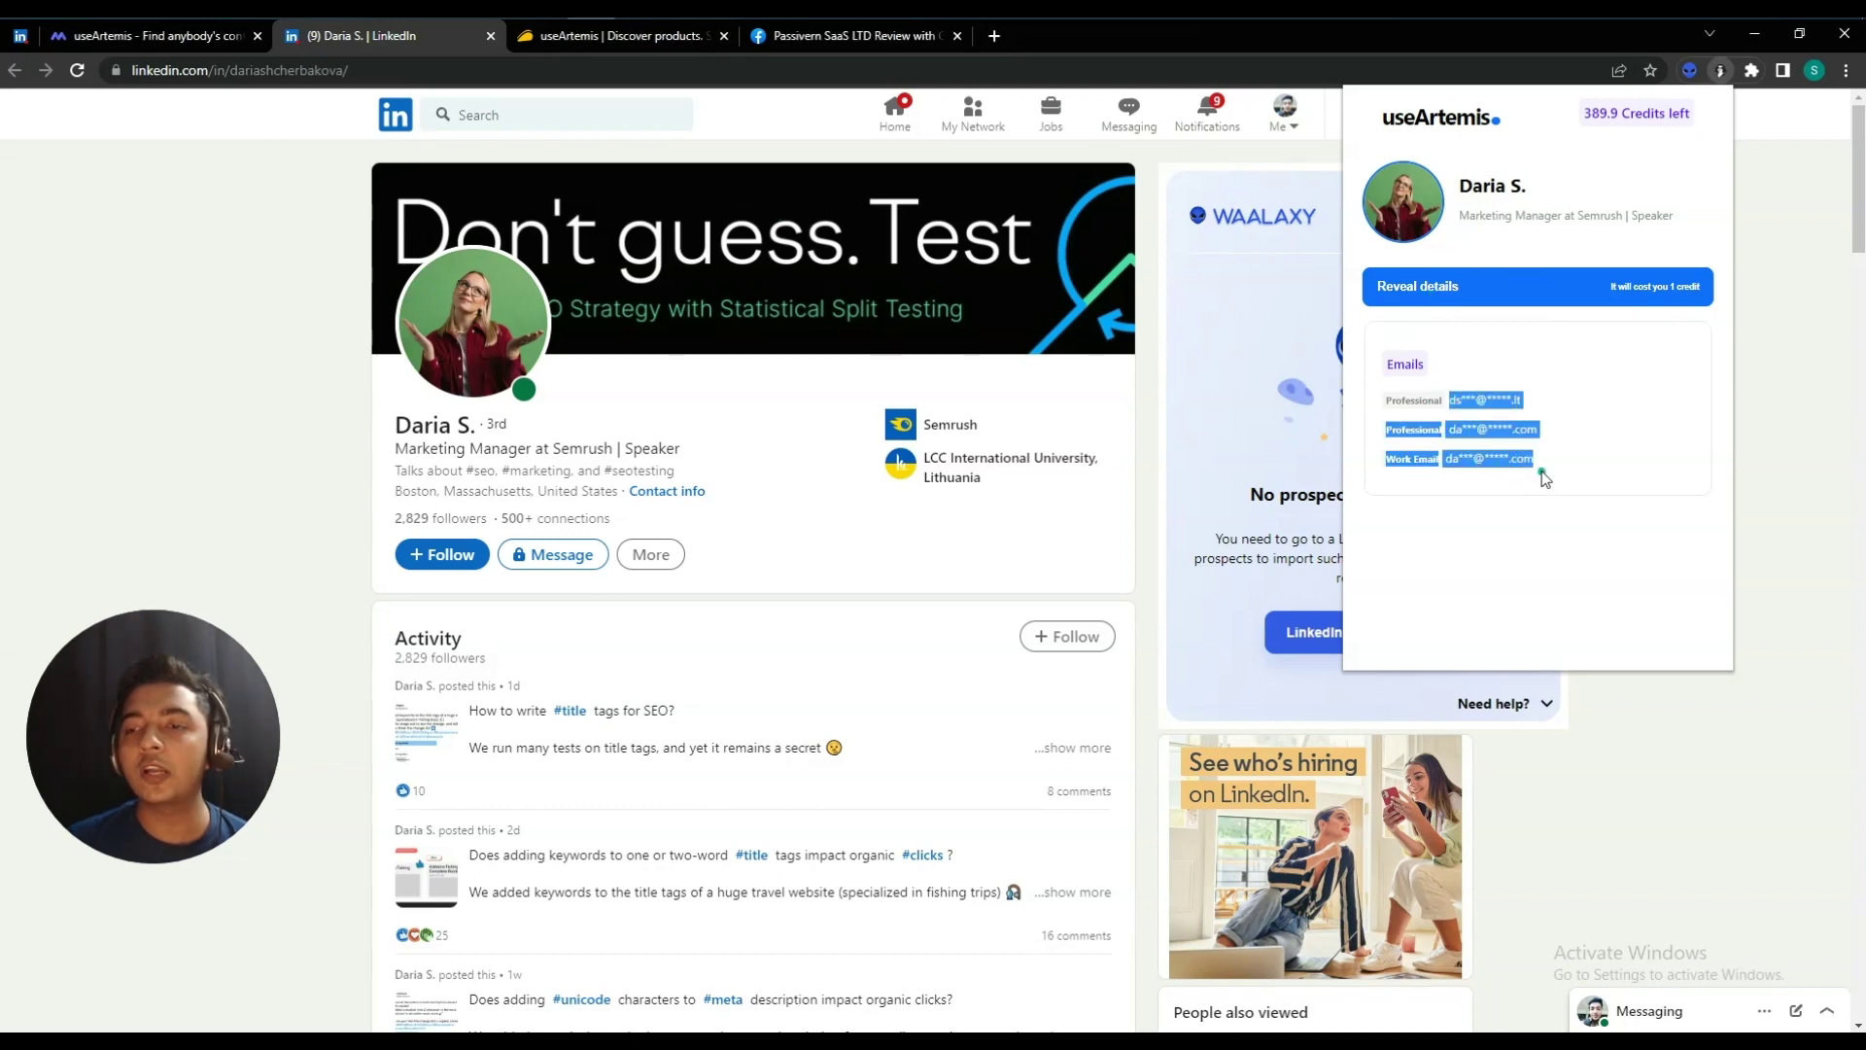
{"action": "left_click", "coordinate": [1544, 478]}
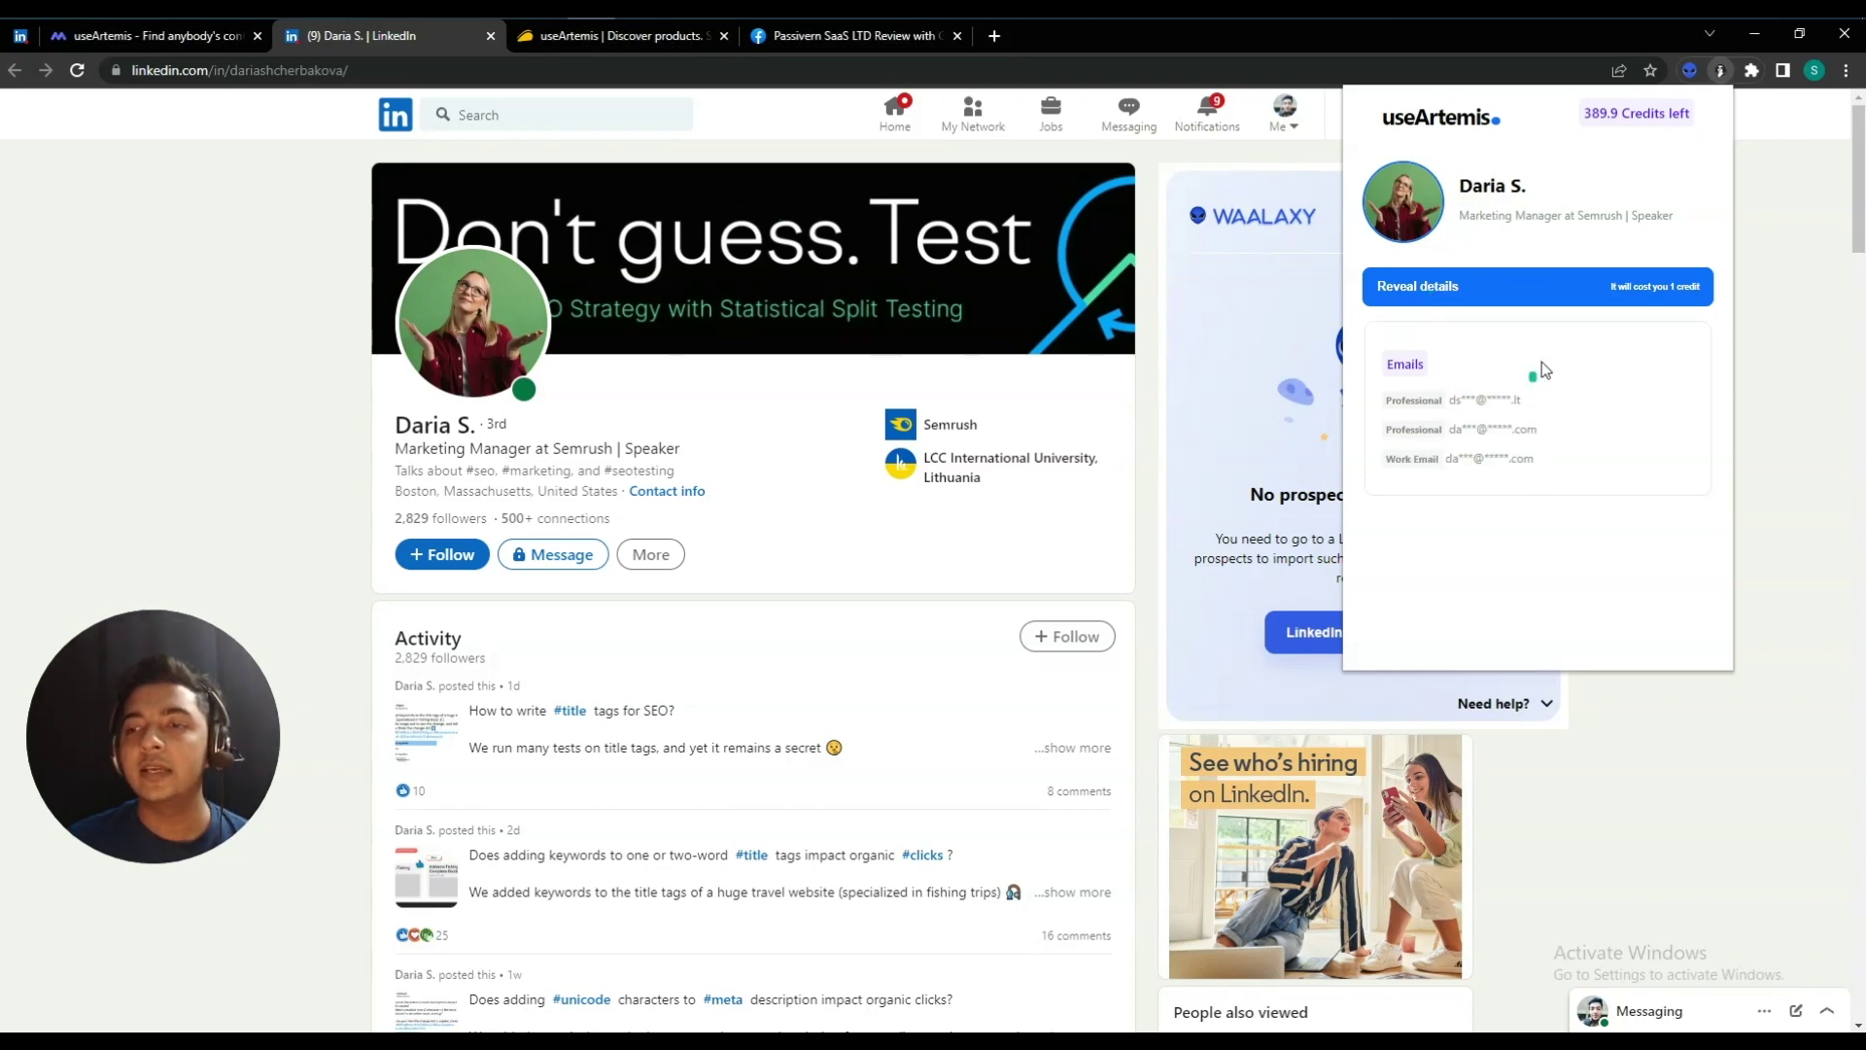
{"action": "left_click", "coordinate": [1658, 302]}
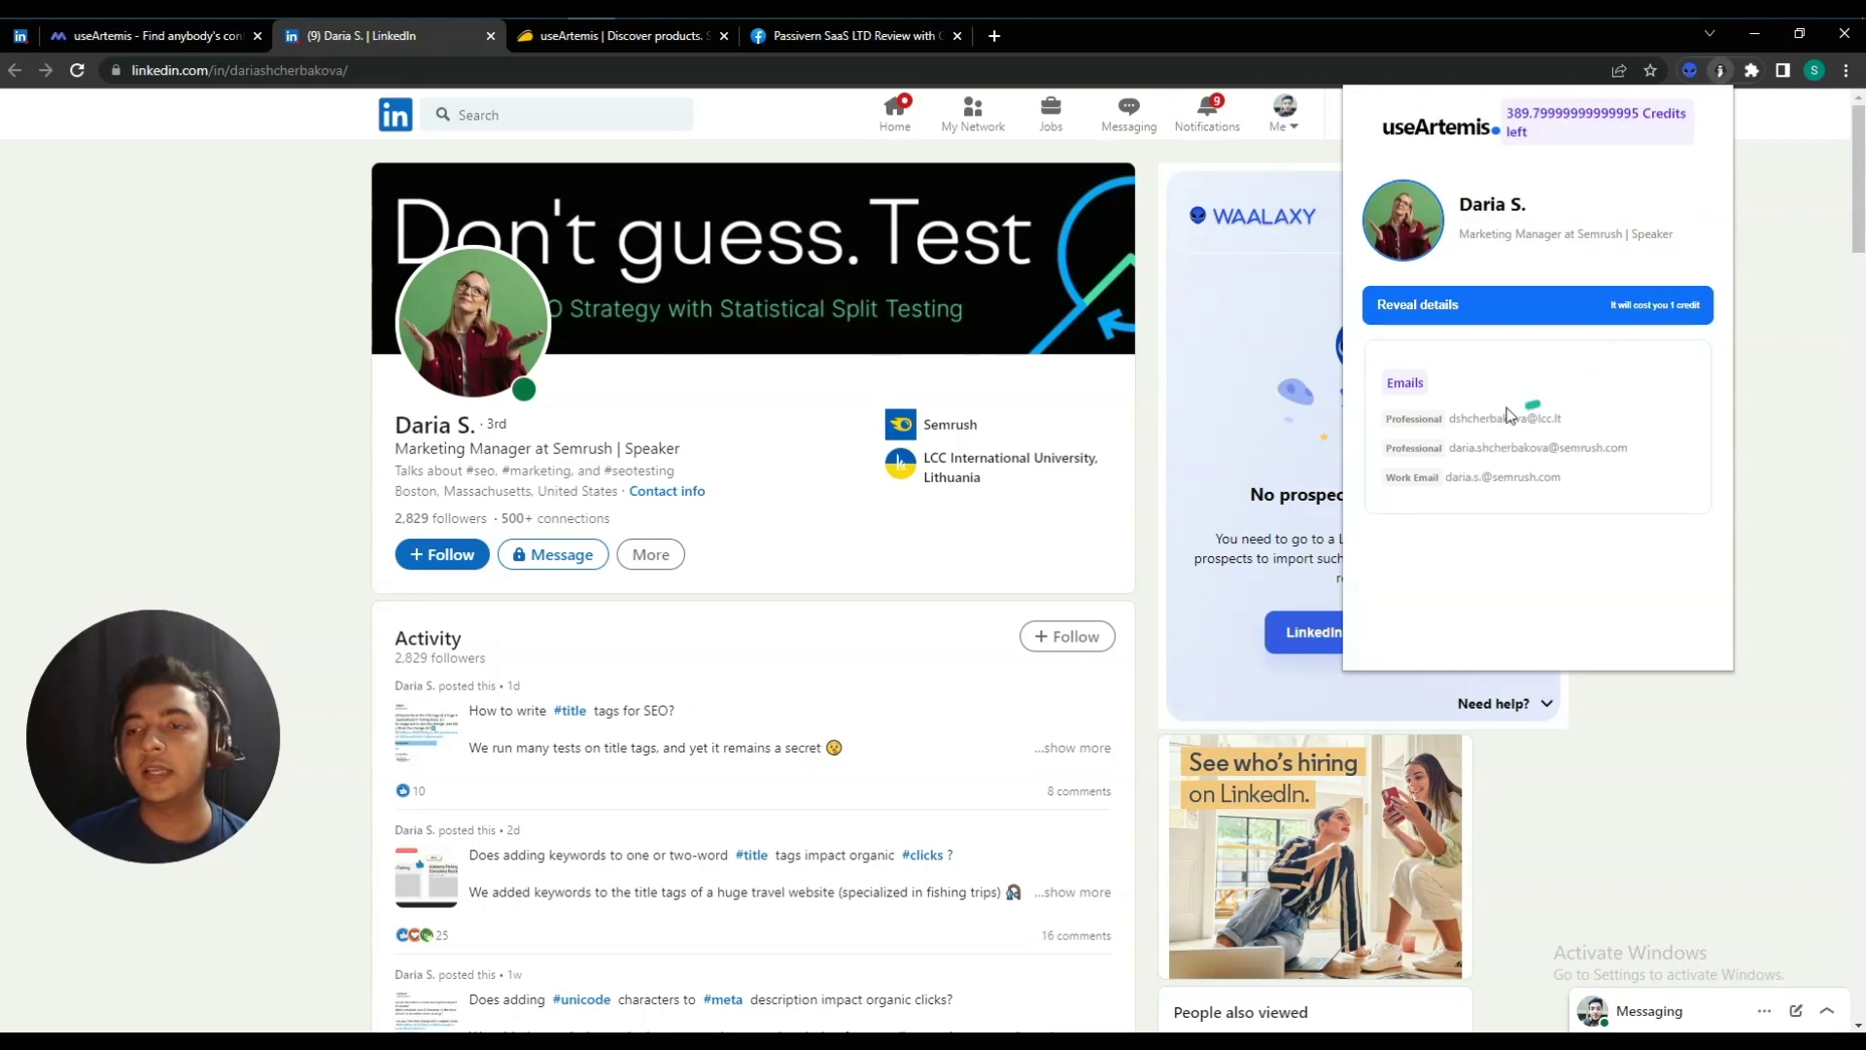
{"action": "left_click_drag", "start_coordinate": [1449, 416], "coordinate": [1579, 482]}
{"action": "left_click", "coordinate": [1581, 482]}
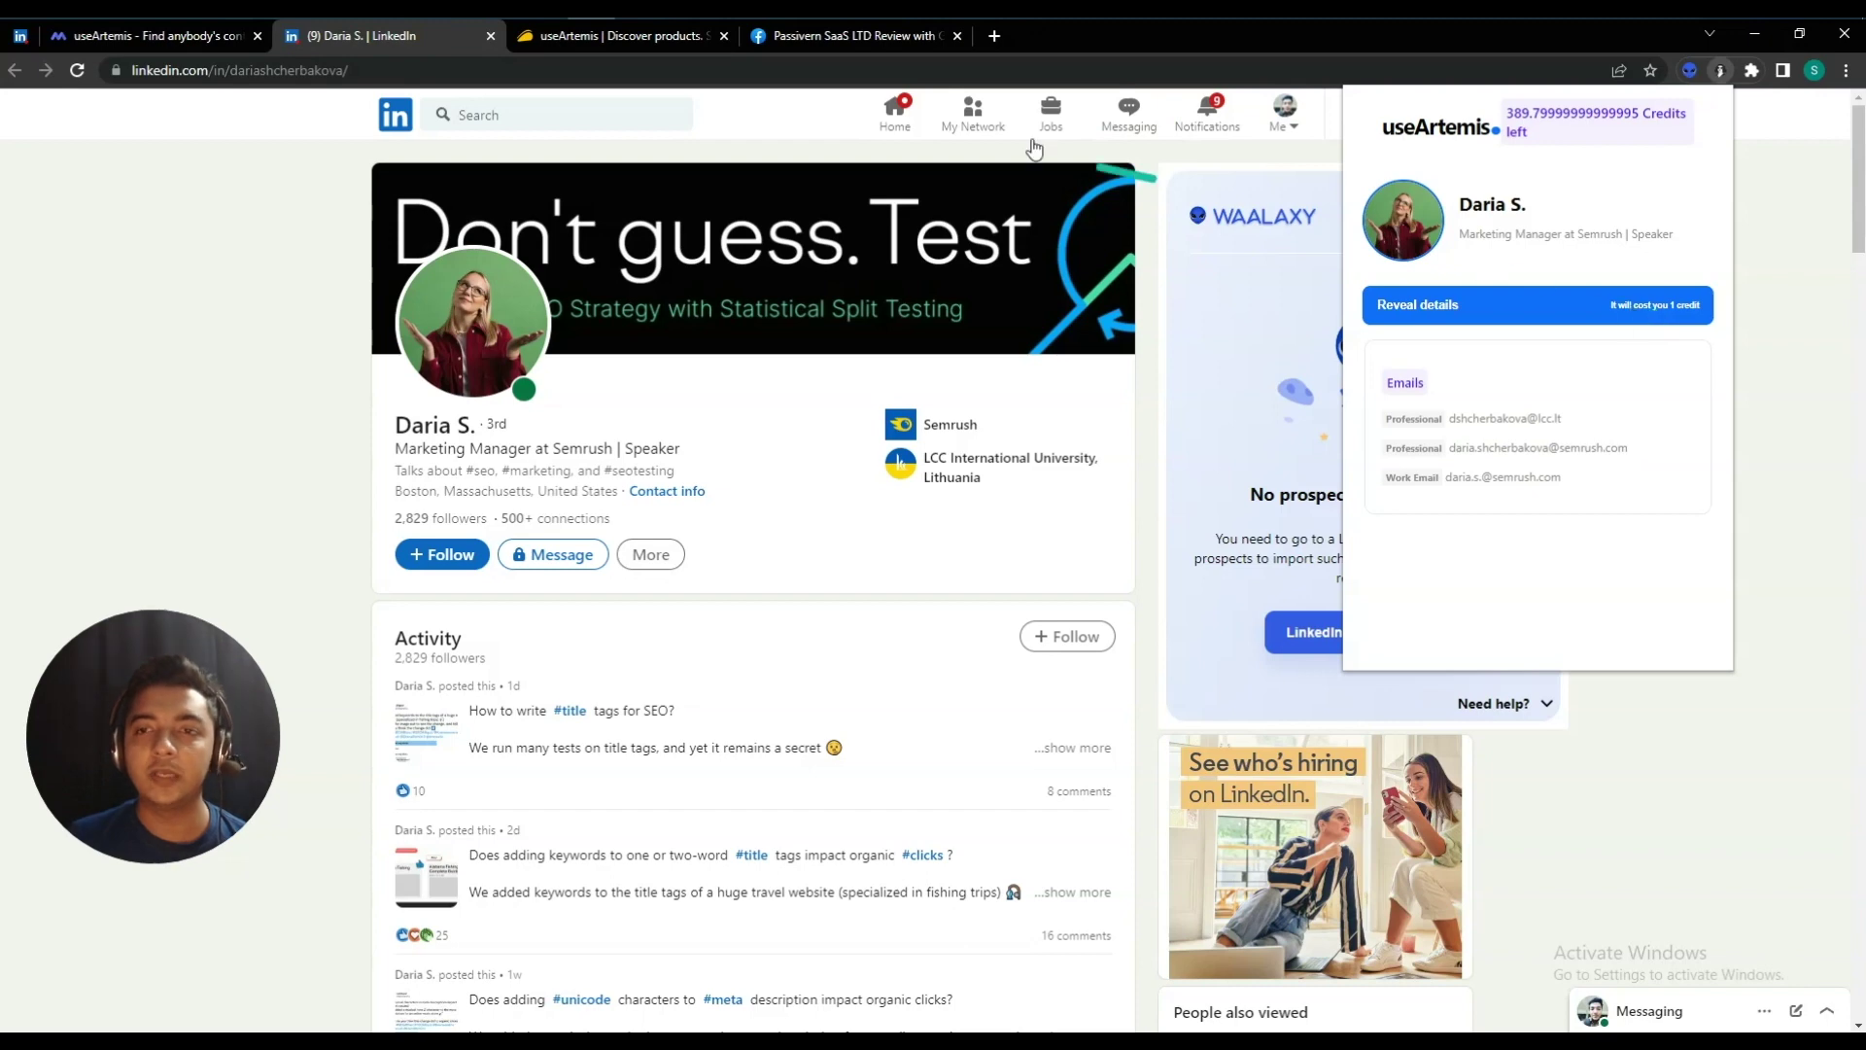
- Leave the profile for the LinkedIn home feed and switch back to the useArtemis dashboard
{"action": "left_click", "coordinate": [397, 116]}
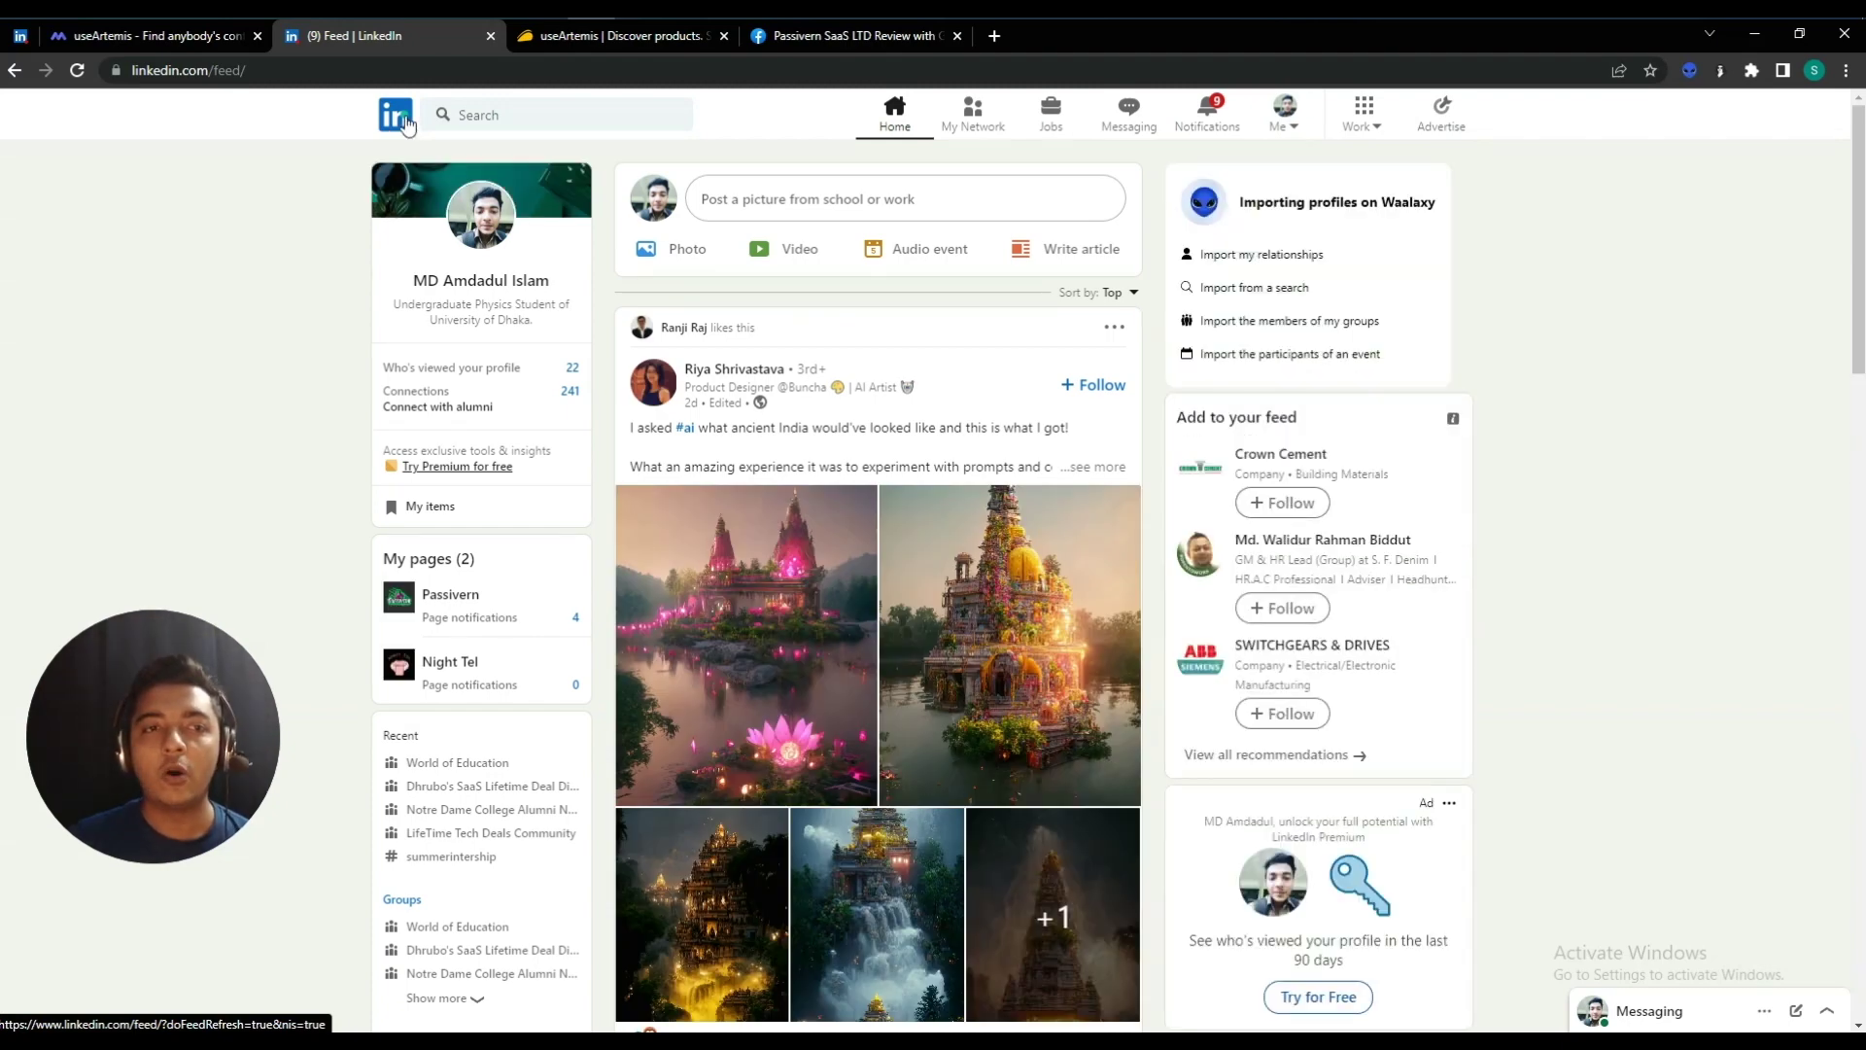
{"action": "left_click", "coordinate": [128, 38]}
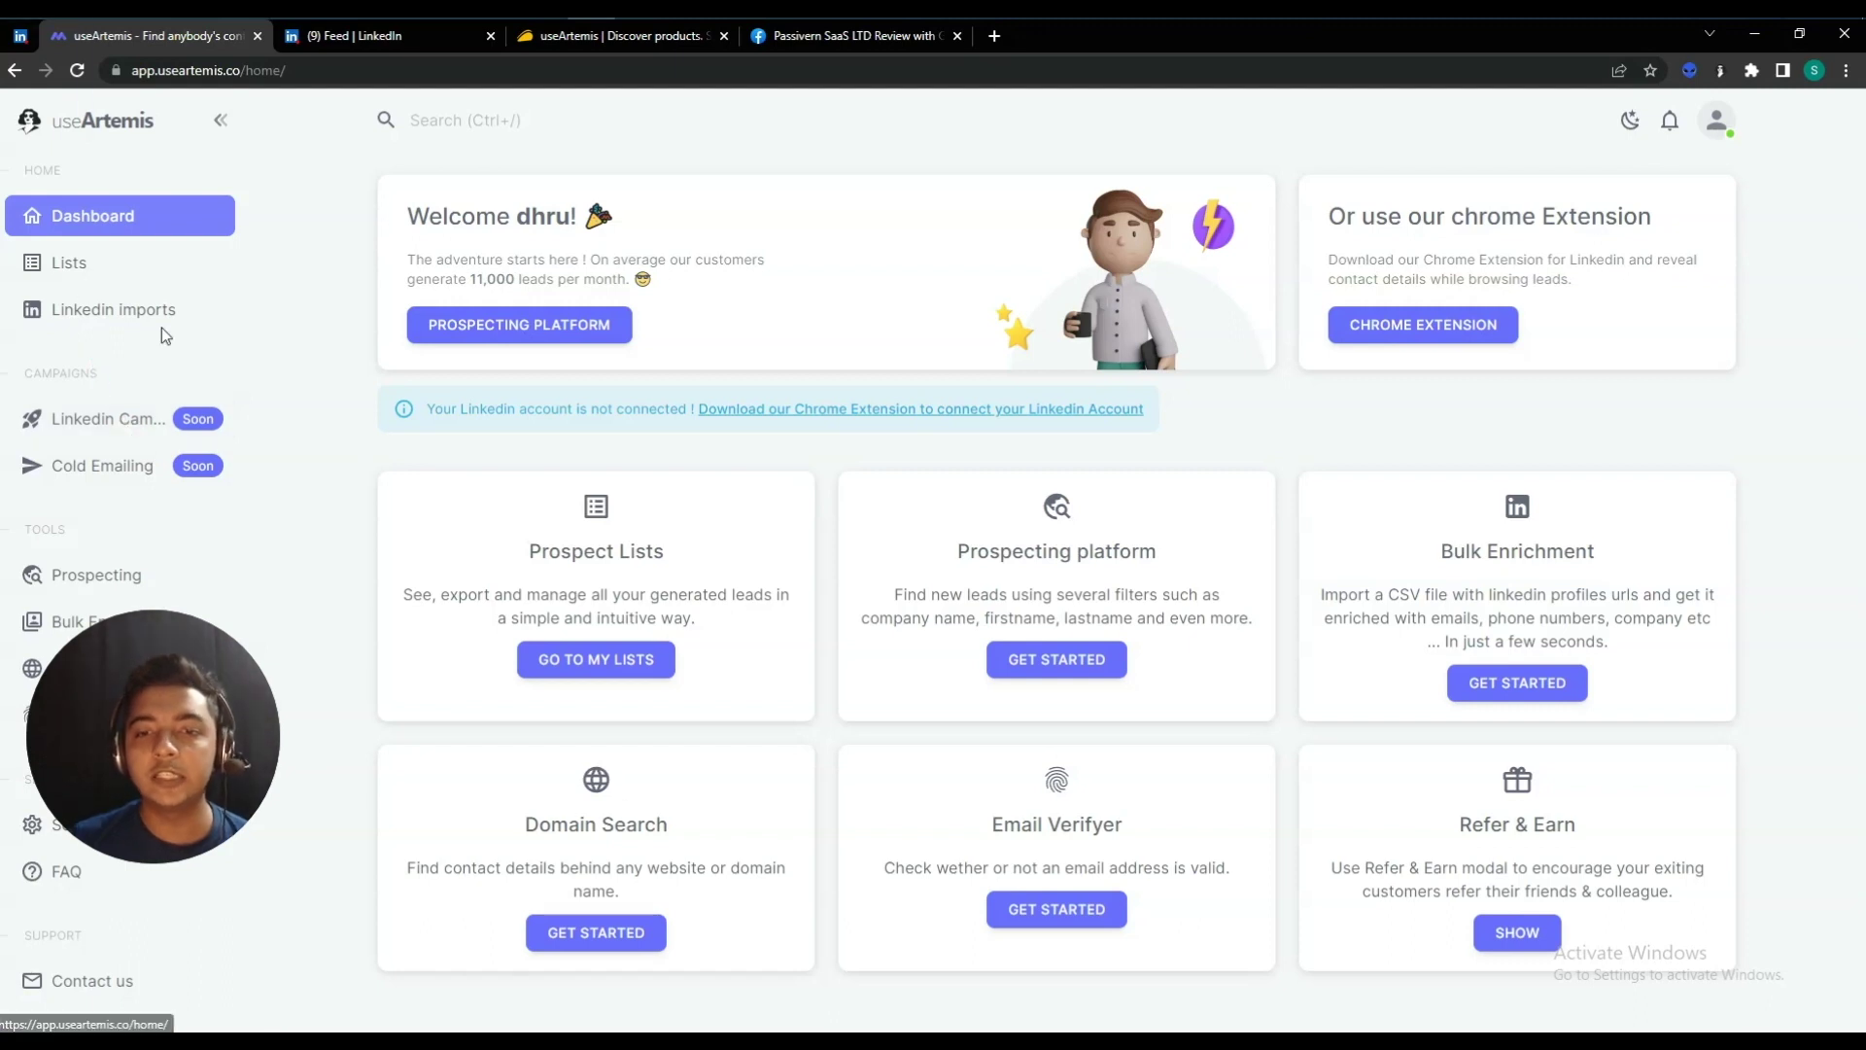
{"action": "left_click_drag", "start_coordinate": [196, 745], "coordinate": [1602, 767]}
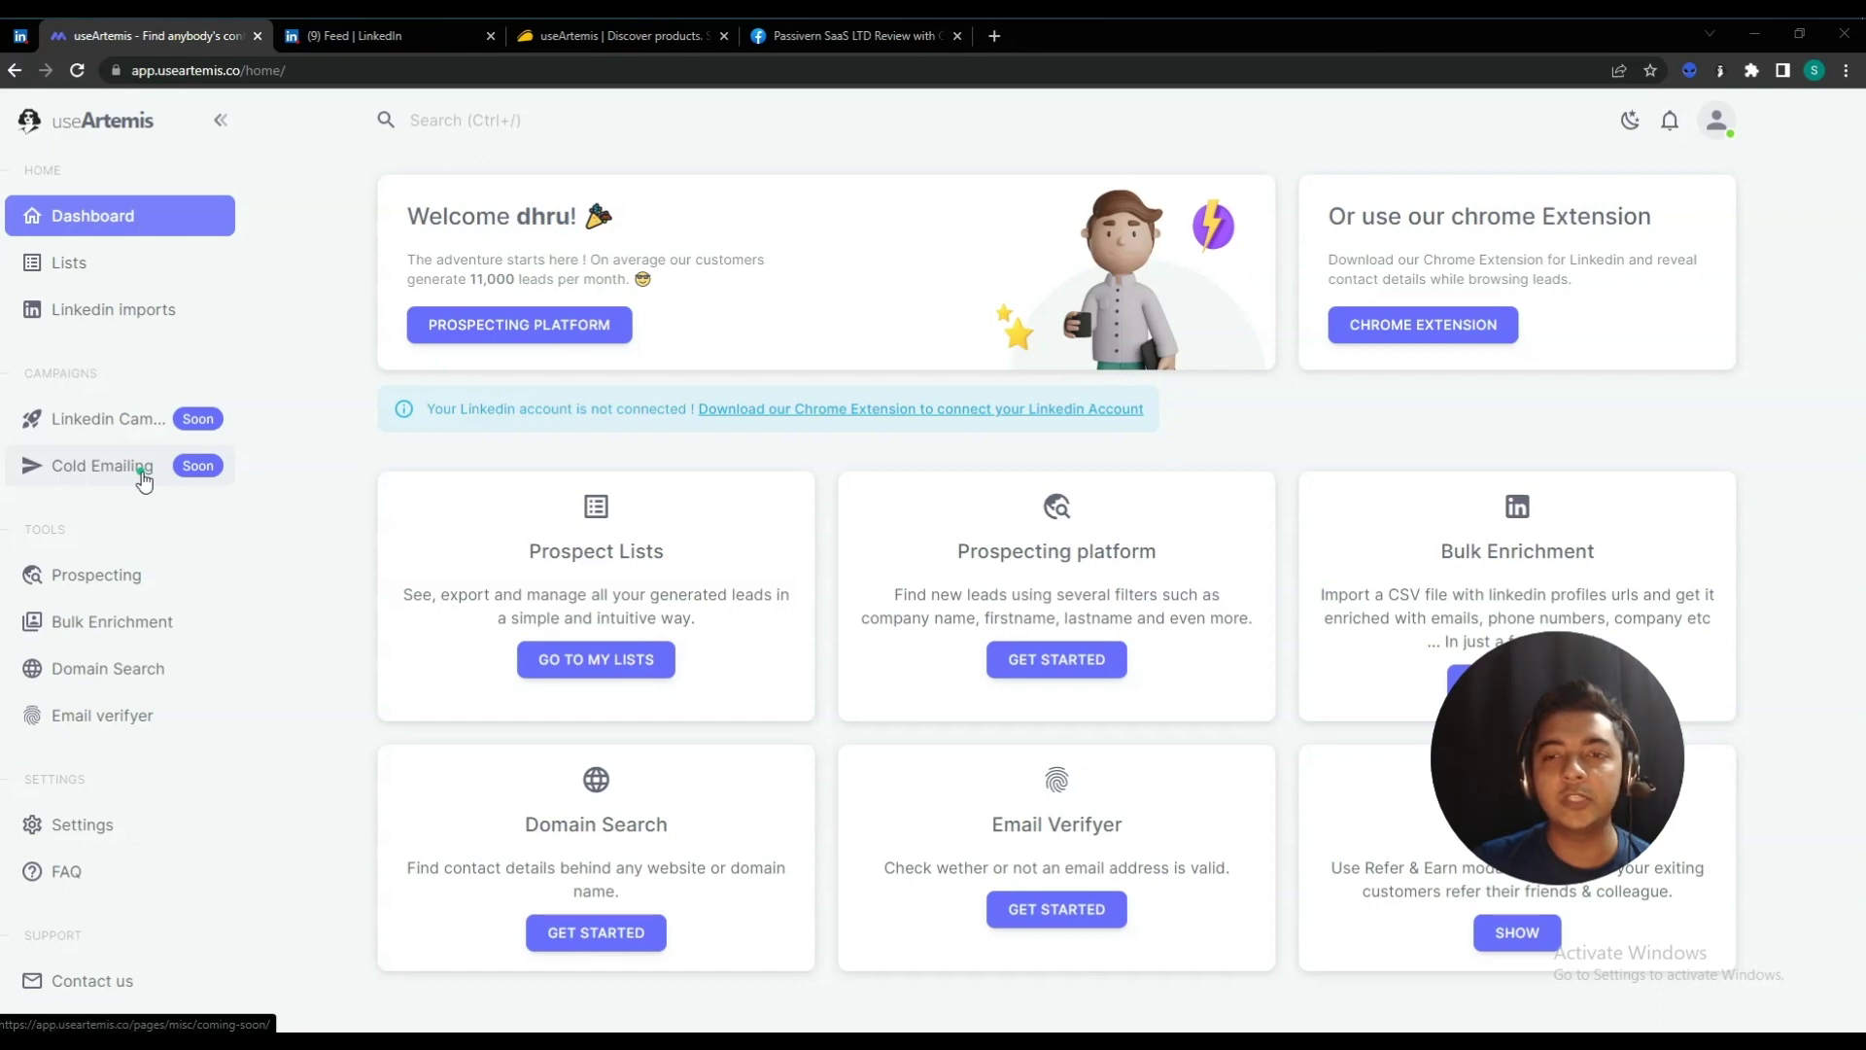
- Switch to the useArtemis deal page on AppSumo and highlight the product title and the one-time purchase price
{"action": "left_click", "coordinate": [575, 46]}
{"action": "left_click_drag", "start_coordinate": [313, 320], "coordinate": [509, 333]}
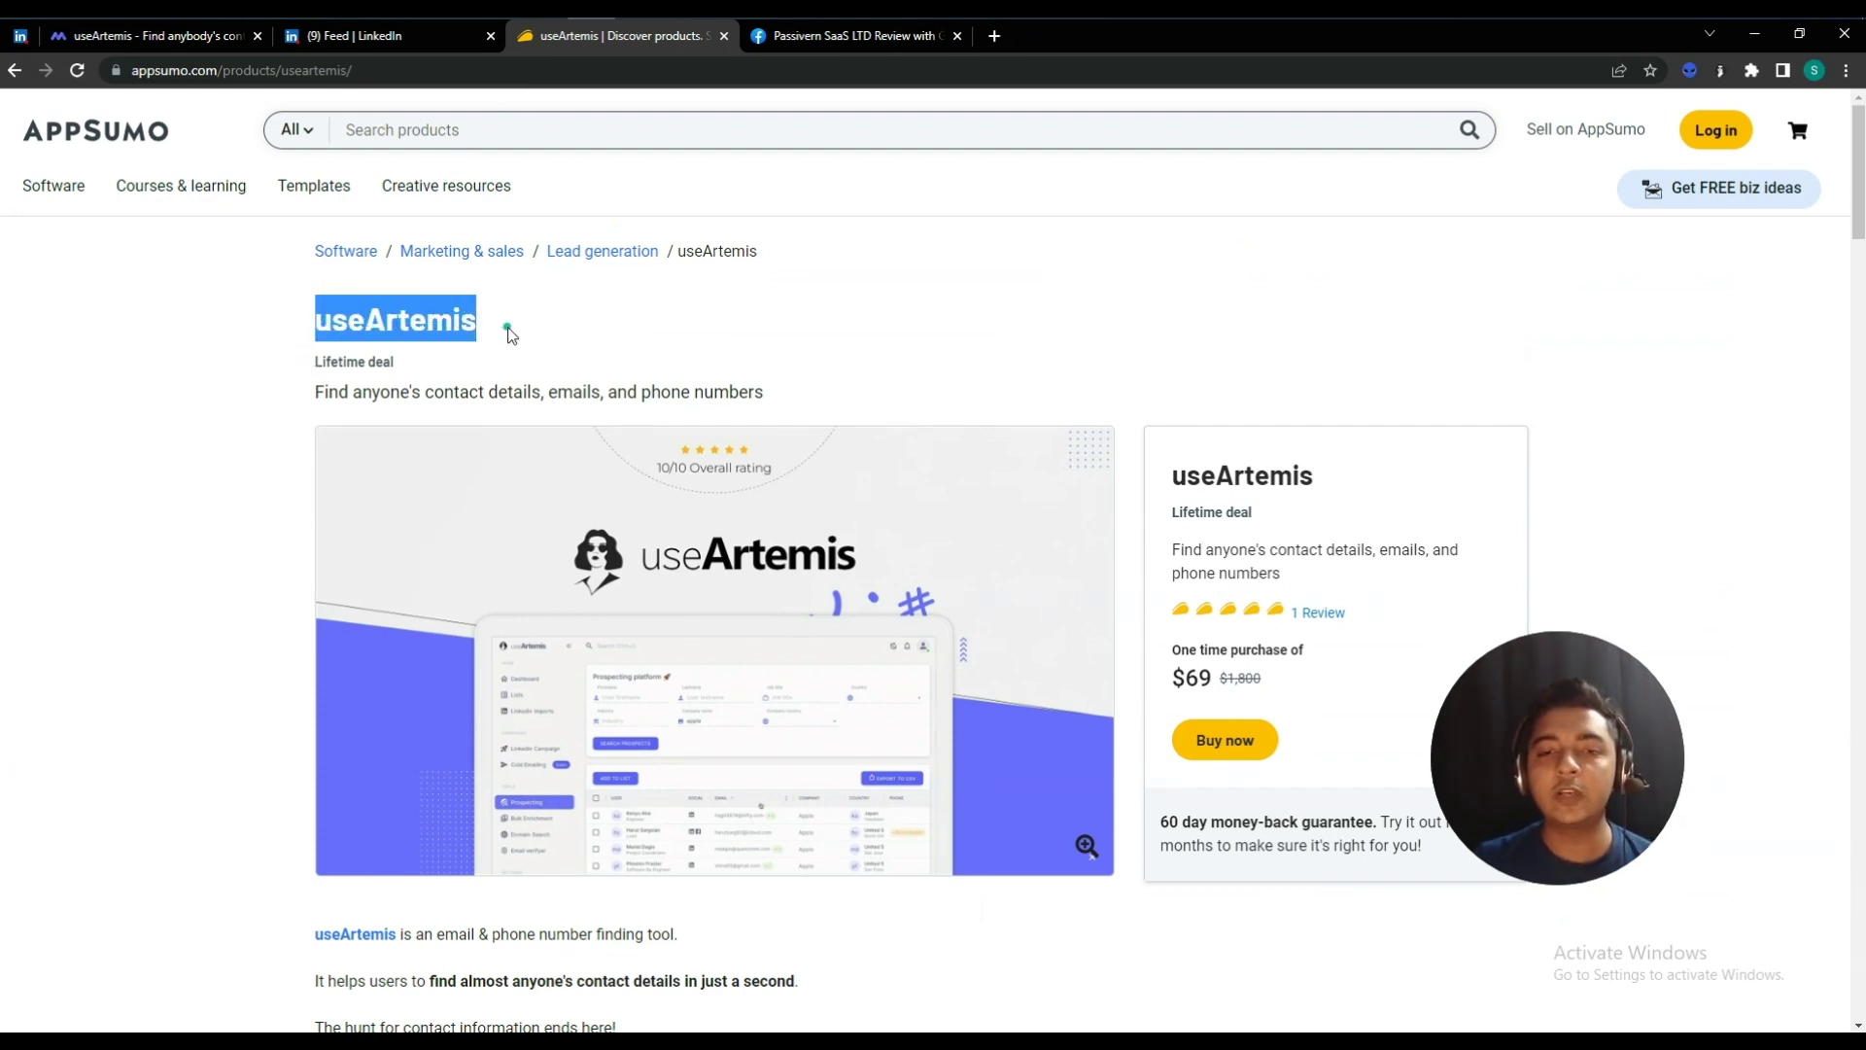
{"action": "scroll", "coordinate": [738, 562], "scroll_direction": "down", "scroll_amount": 4}
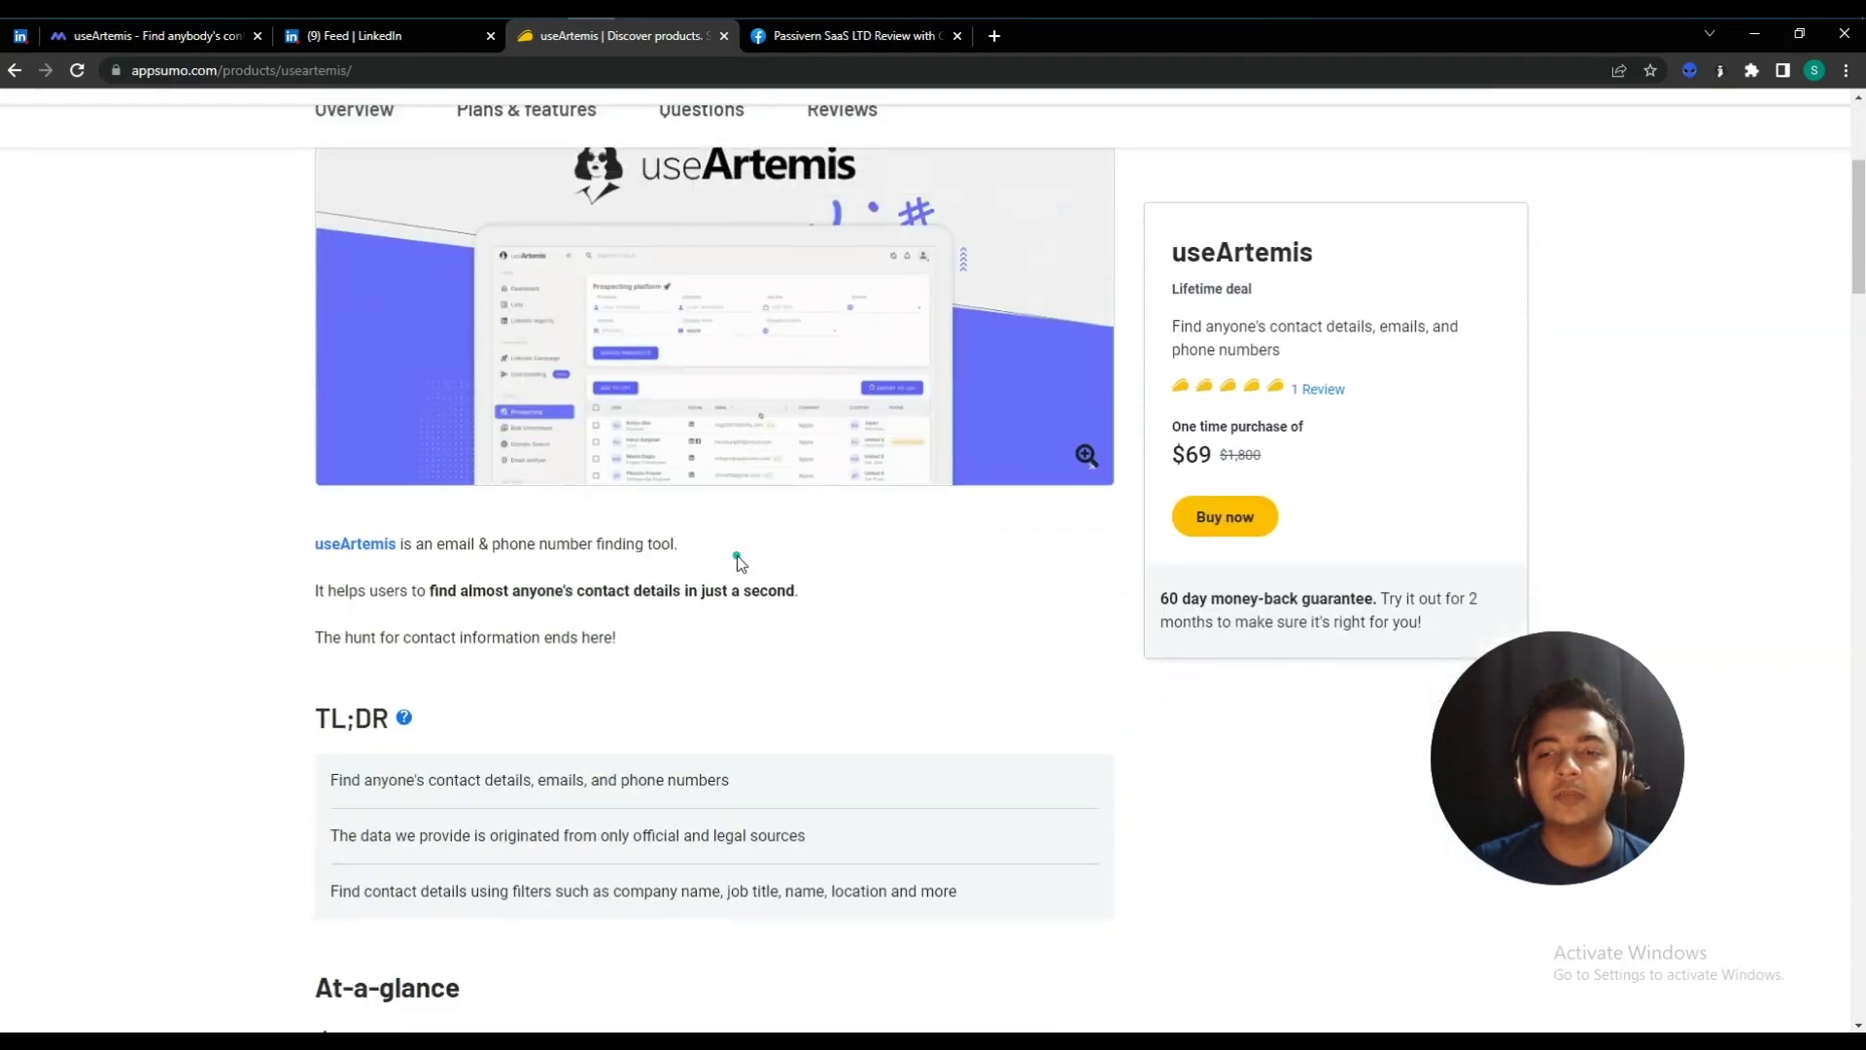
{"action": "scroll", "coordinate": [739, 562], "scroll_direction": "up", "scroll_amount": 1}
{"action": "left_click_drag", "start_coordinate": [1167, 426], "coordinate": [1279, 438]}
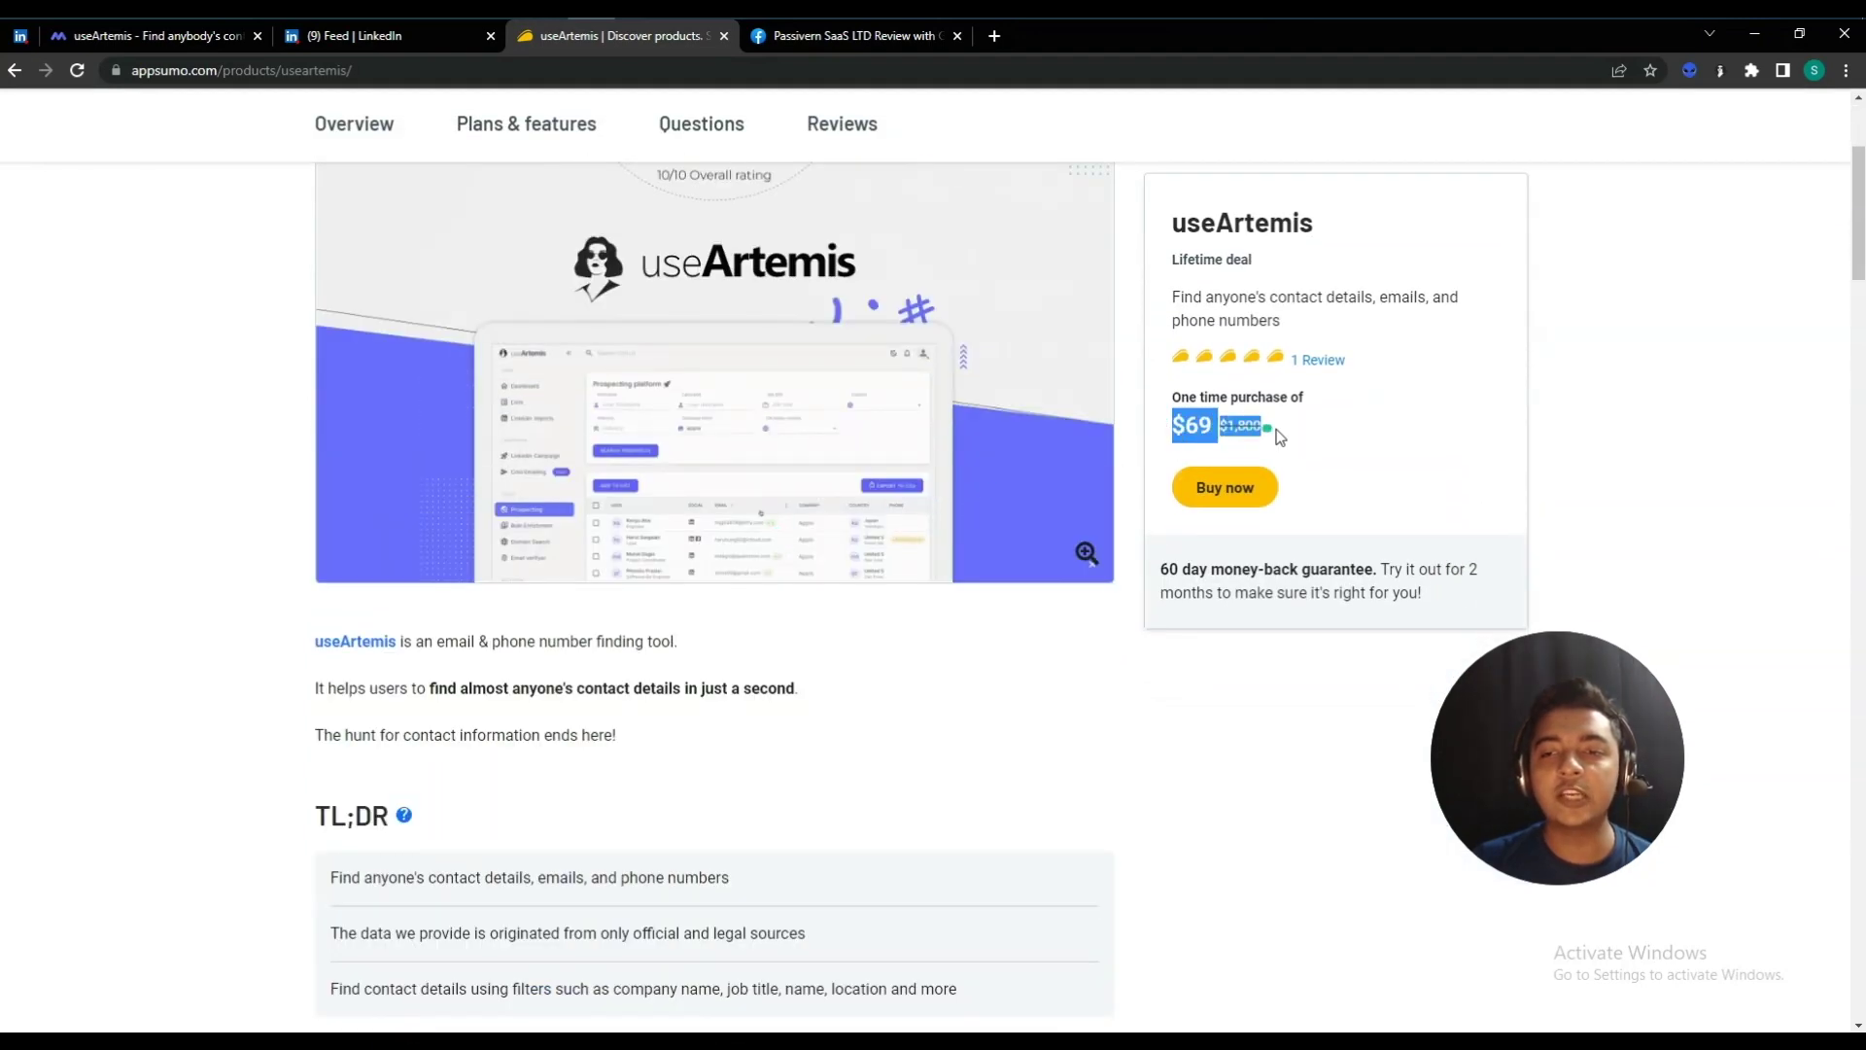
- Examine the deal's summary, terms and conditions, and the feature list of the one-time purchase plan on the AppSumo page
{"action": "scroll", "coordinate": [797, 756], "scroll_direction": "down", "scroll_amount": 3}
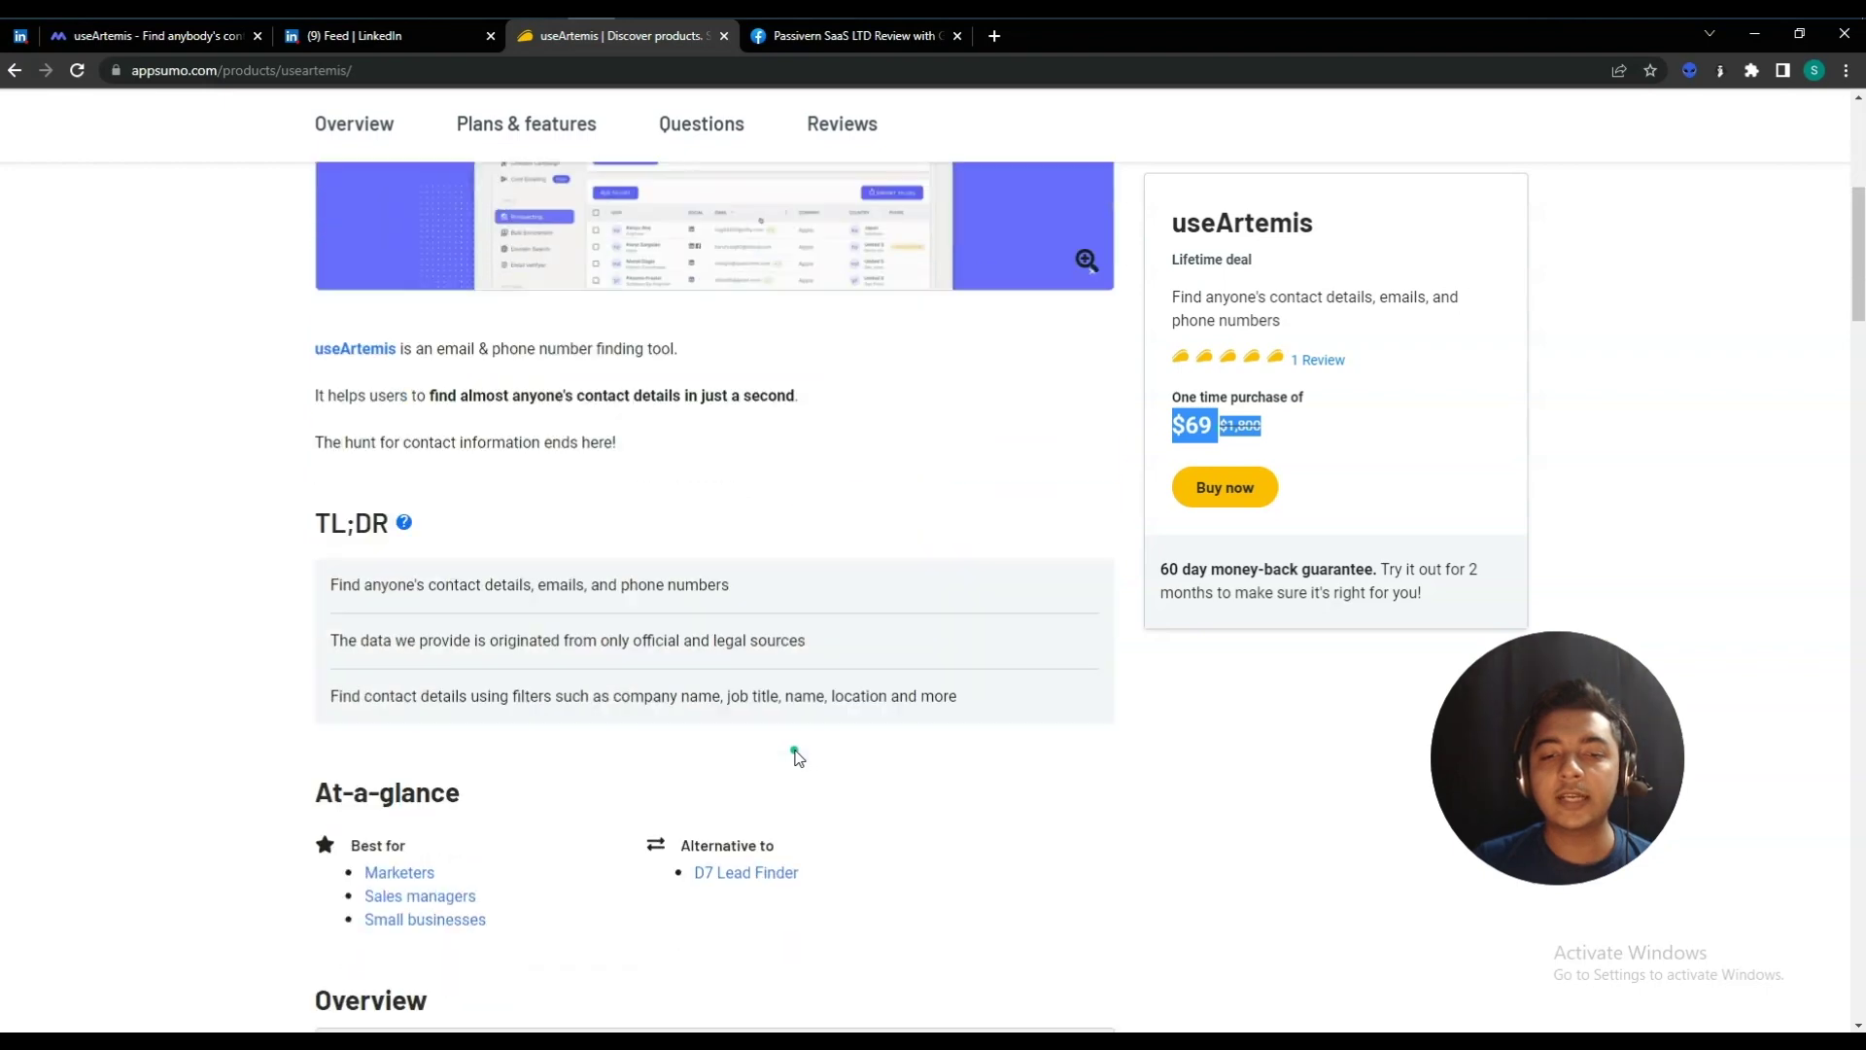
{"action": "scroll", "coordinate": [797, 757], "scroll_direction": "down", "scroll_amount": 7}
{"action": "scroll", "coordinate": [796, 759], "scroll_direction": "down", "scroll_amount": 9}
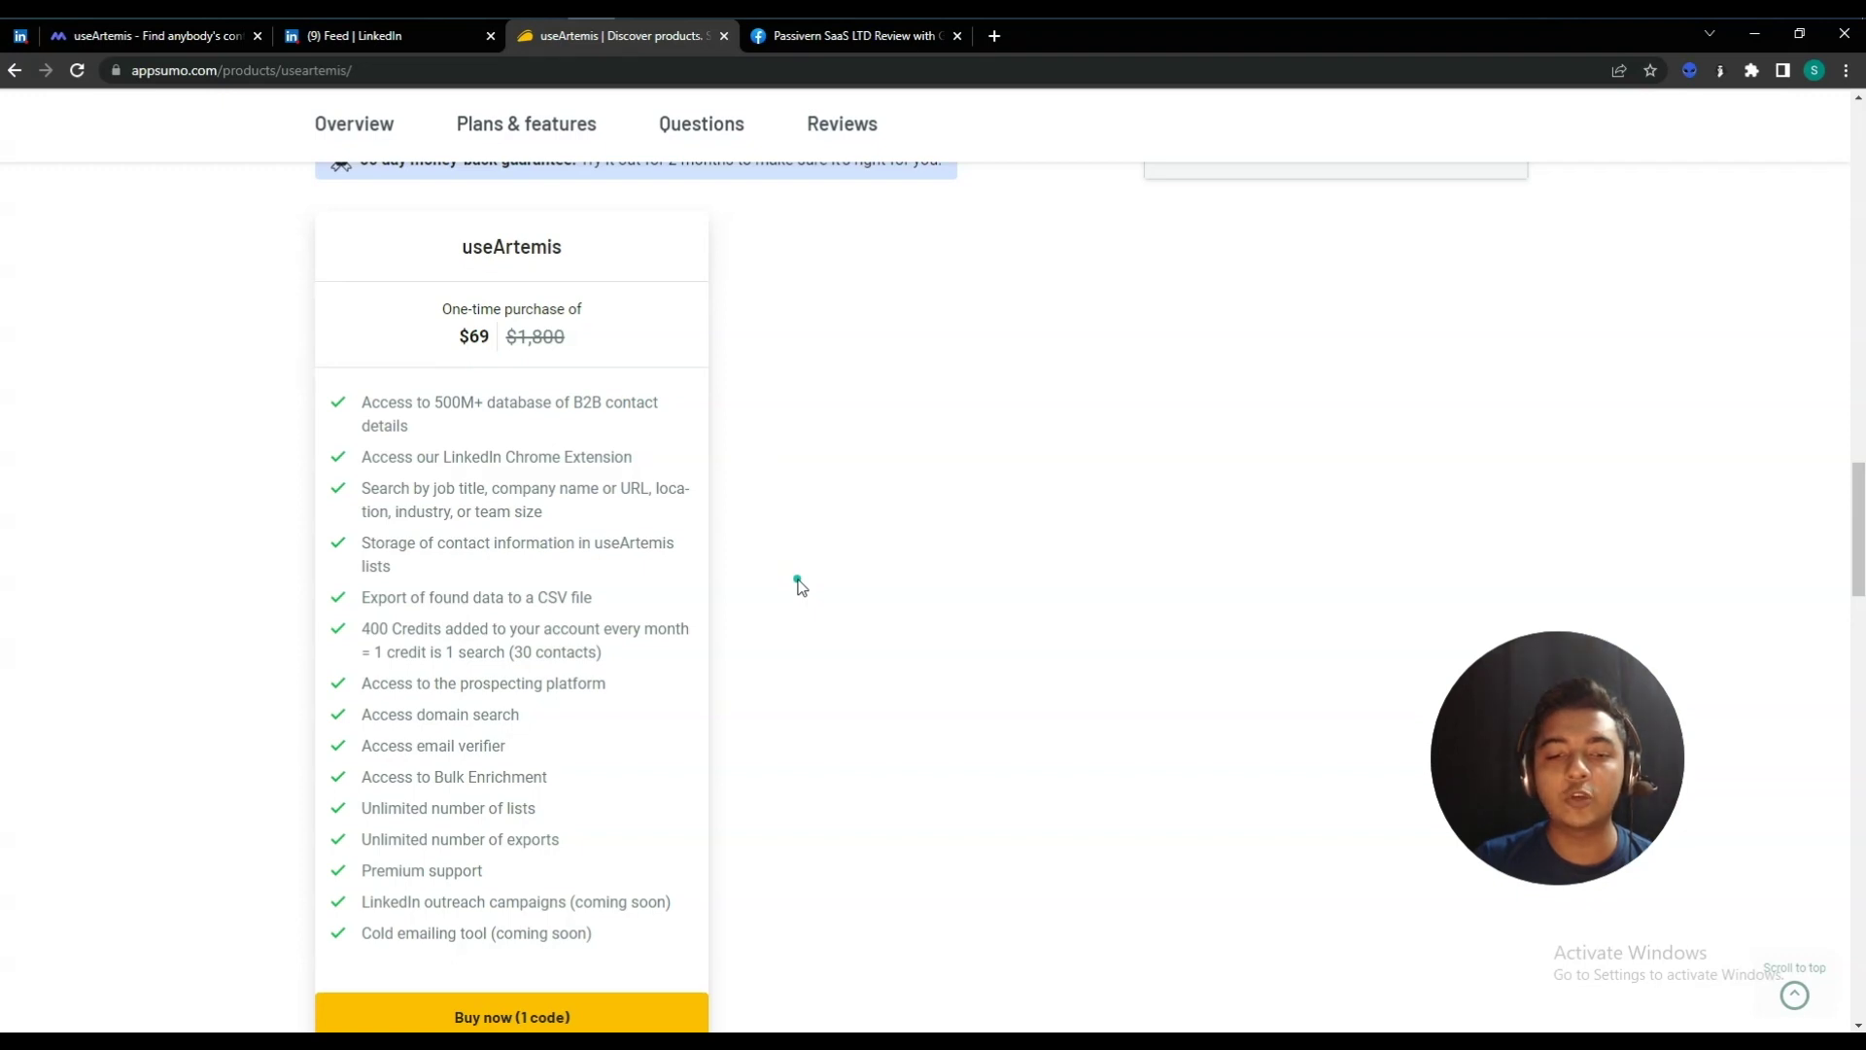
{"action": "scroll", "coordinate": [797, 583], "scroll_direction": "down", "scroll_amount": 1}
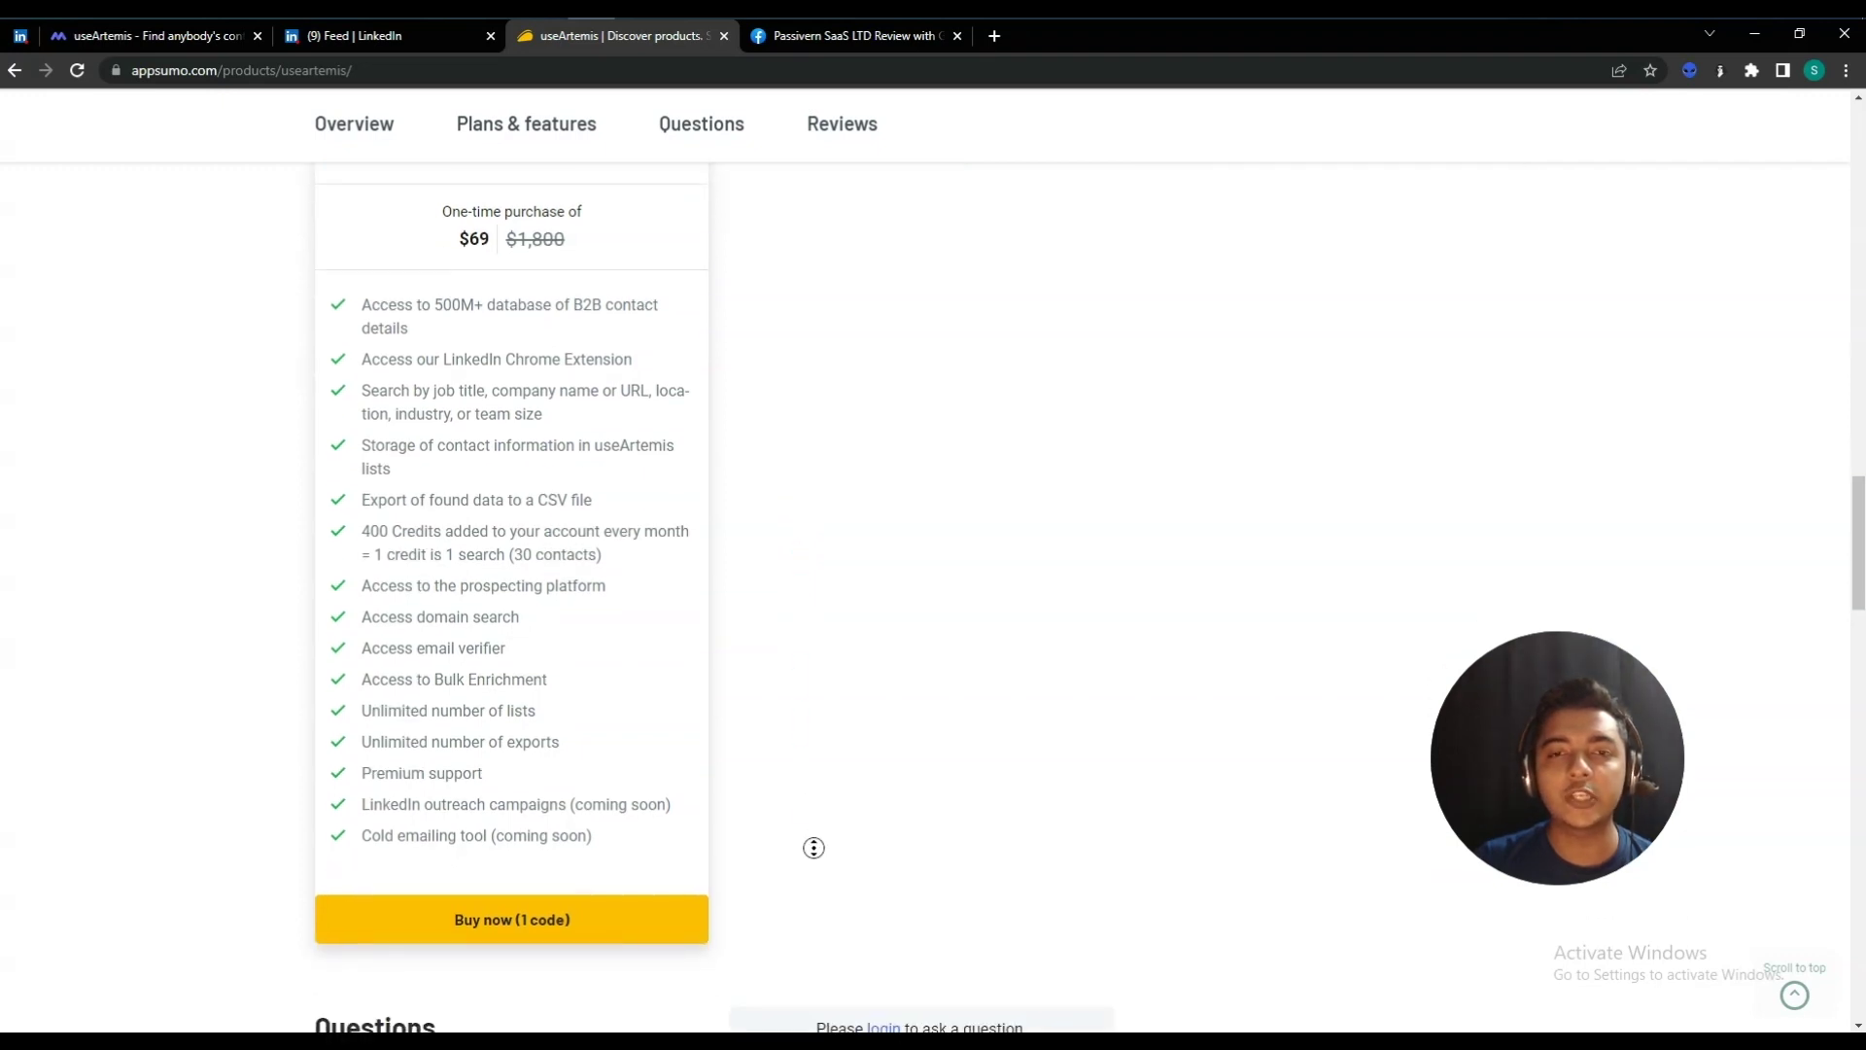
{"action": "scroll", "coordinate": [805, 813], "scroll_direction": "up", "scroll_amount": 10}
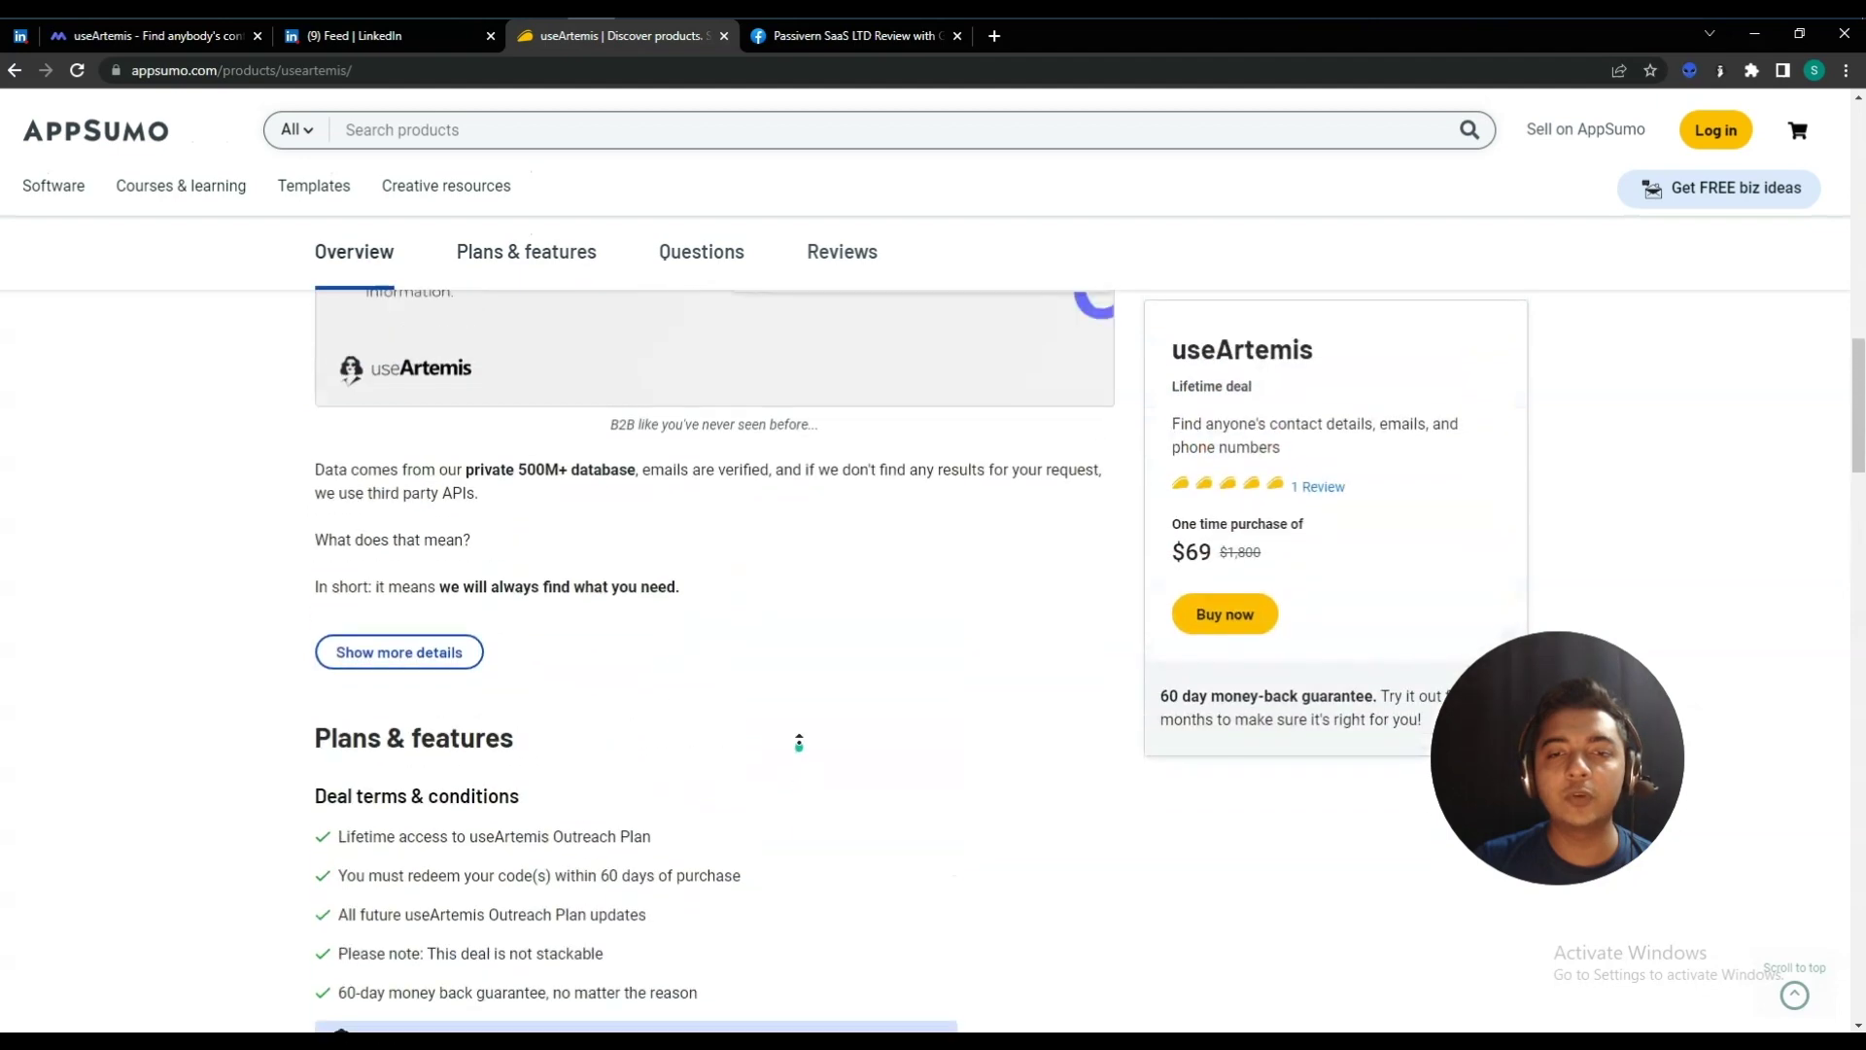
{"action": "scroll", "coordinate": [799, 744], "scroll_direction": "up", "scroll_amount": 10}
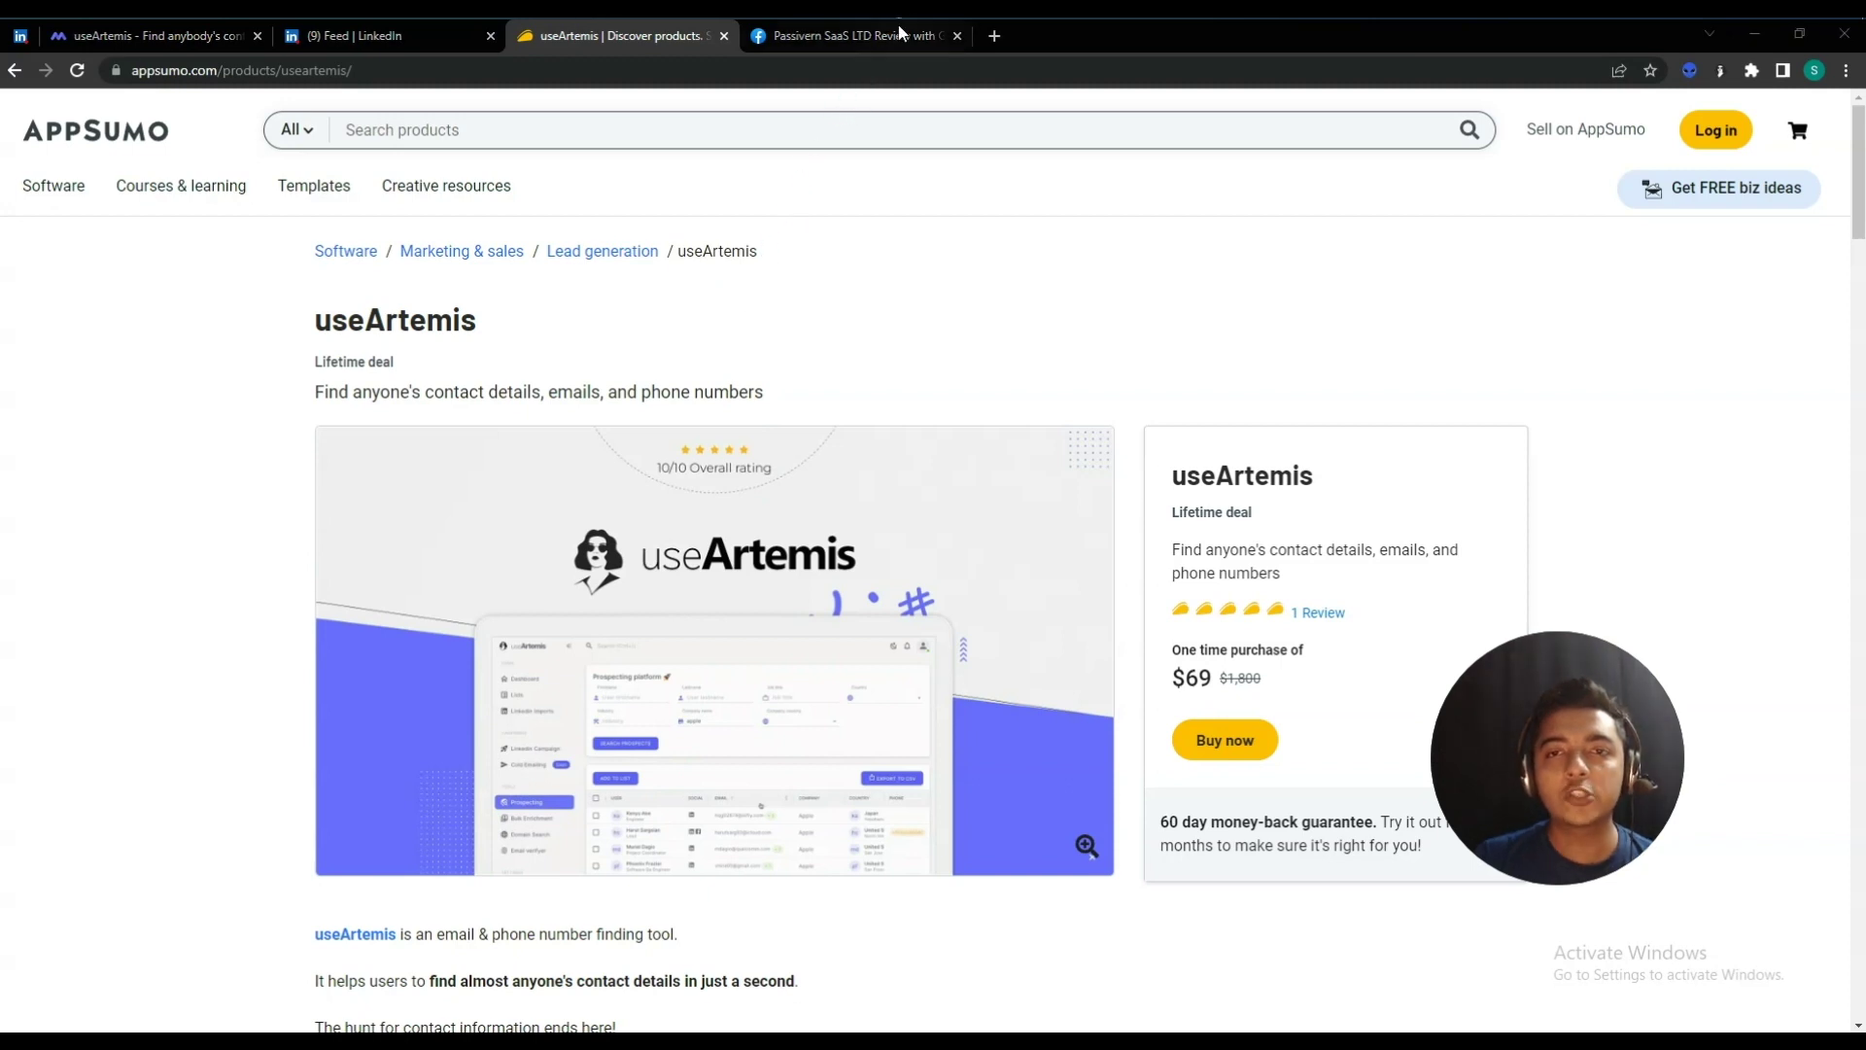
- View the Passivern SaaS LTD Review with Giveaway group on Facebook and return to the useArtemis deal on AppSumo
{"action": "left_click", "coordinate": [896, 35]}
{"action": "scroll", "coordinate": [982, 583], "scroll_direction": "down", "scroll_amount": 3}
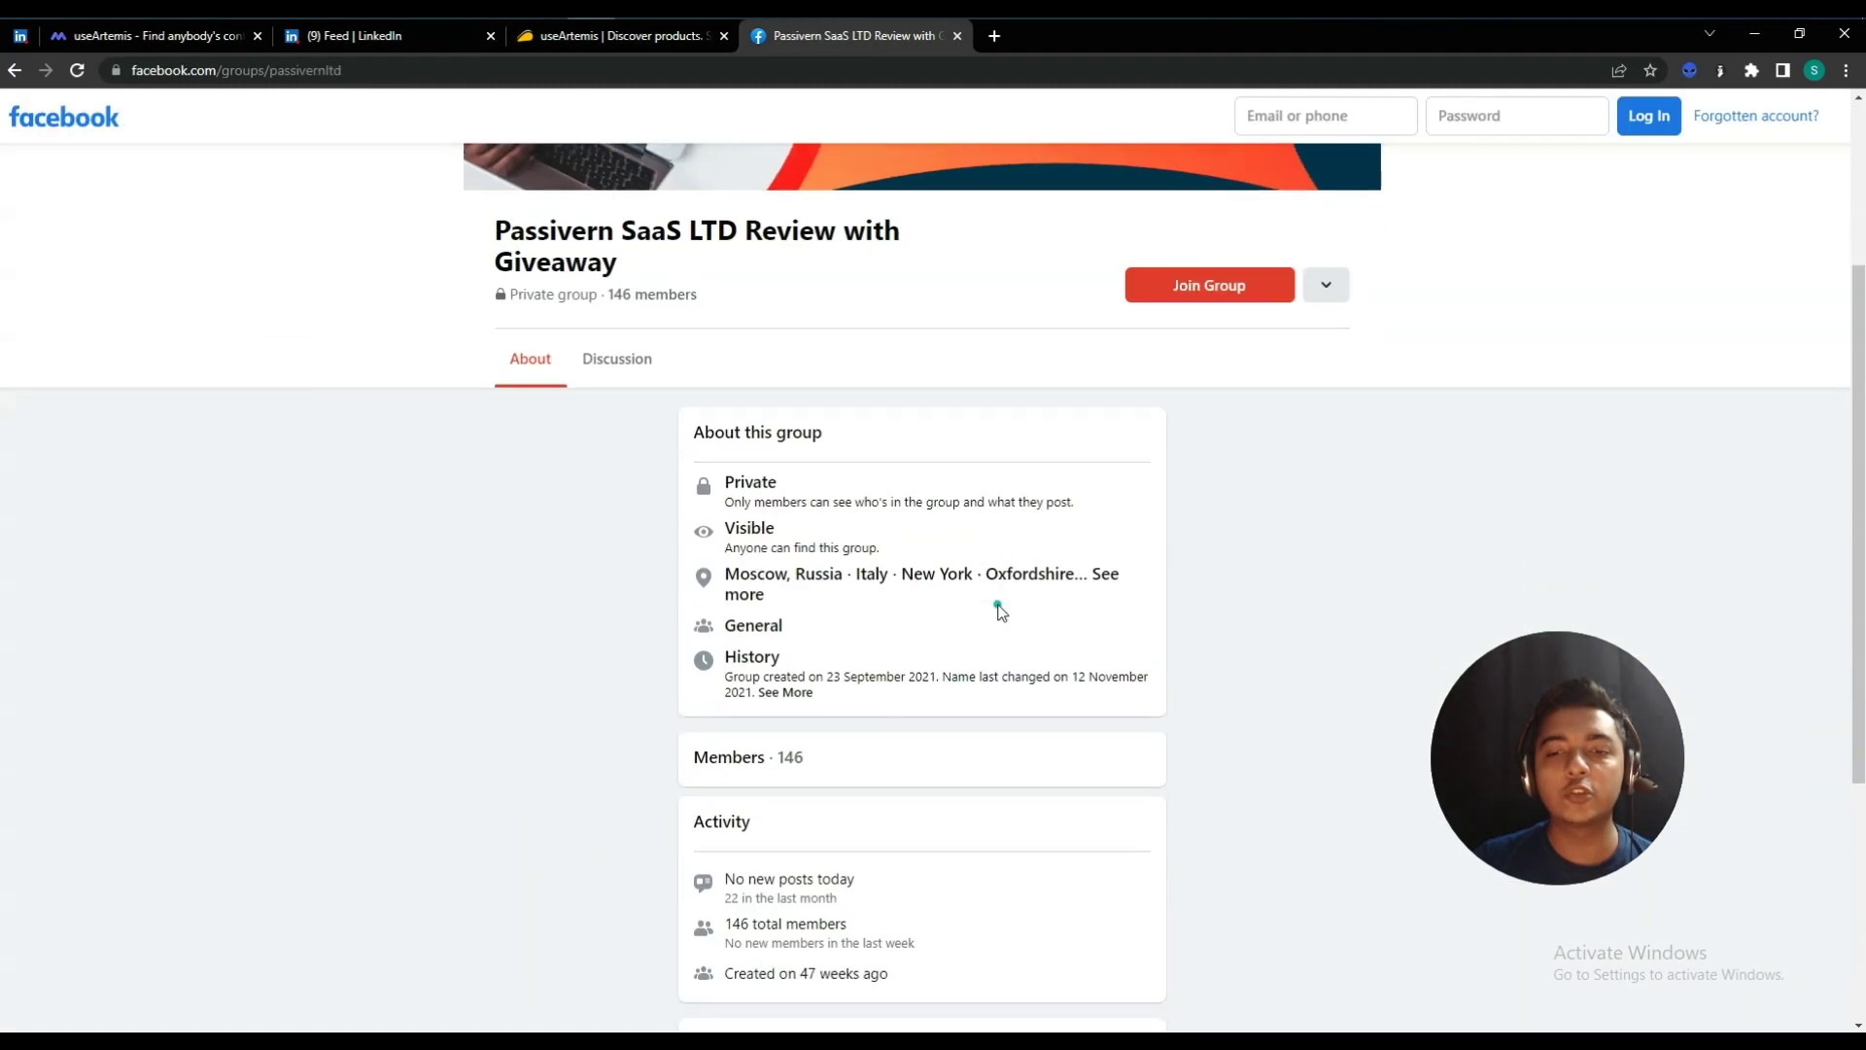
{"action": "scroll", "coordinate": [1000, 610], "scroll_direction": "up", "scroll_amount": 3}
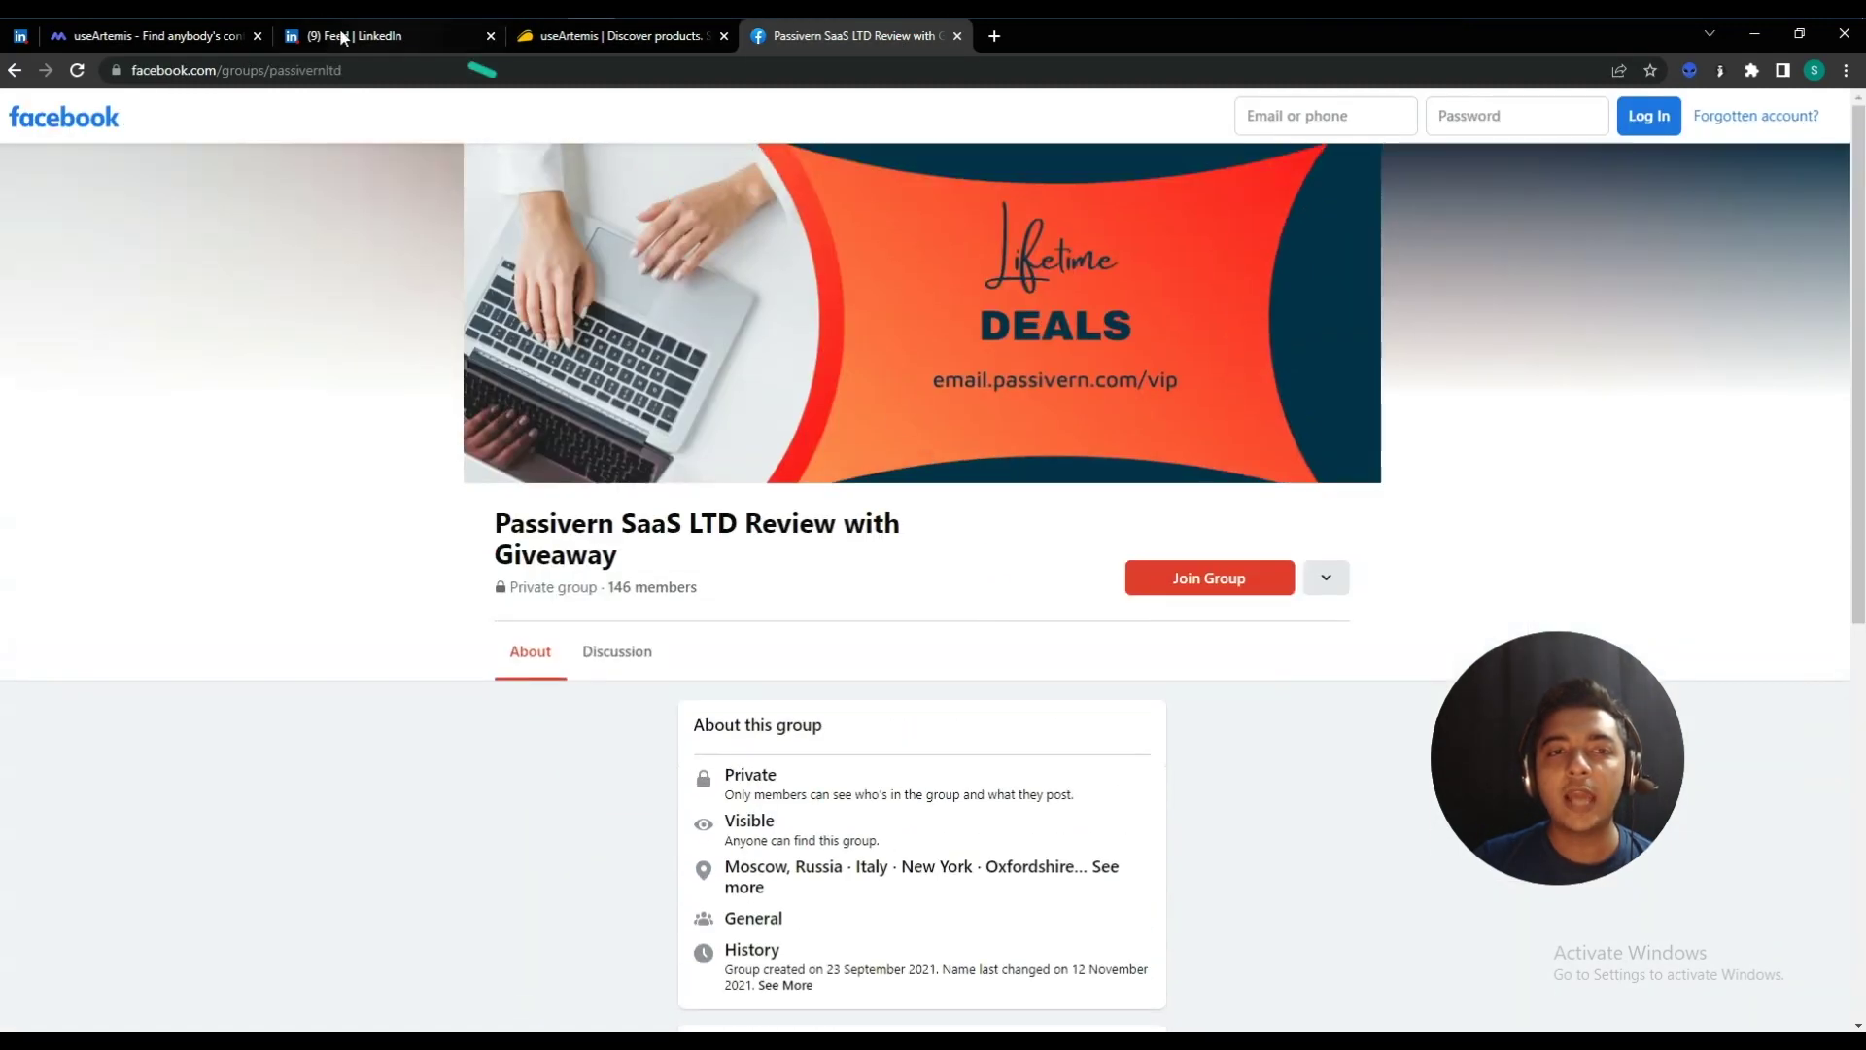
{"action": "left_click", "coordinate": [529, 35]}
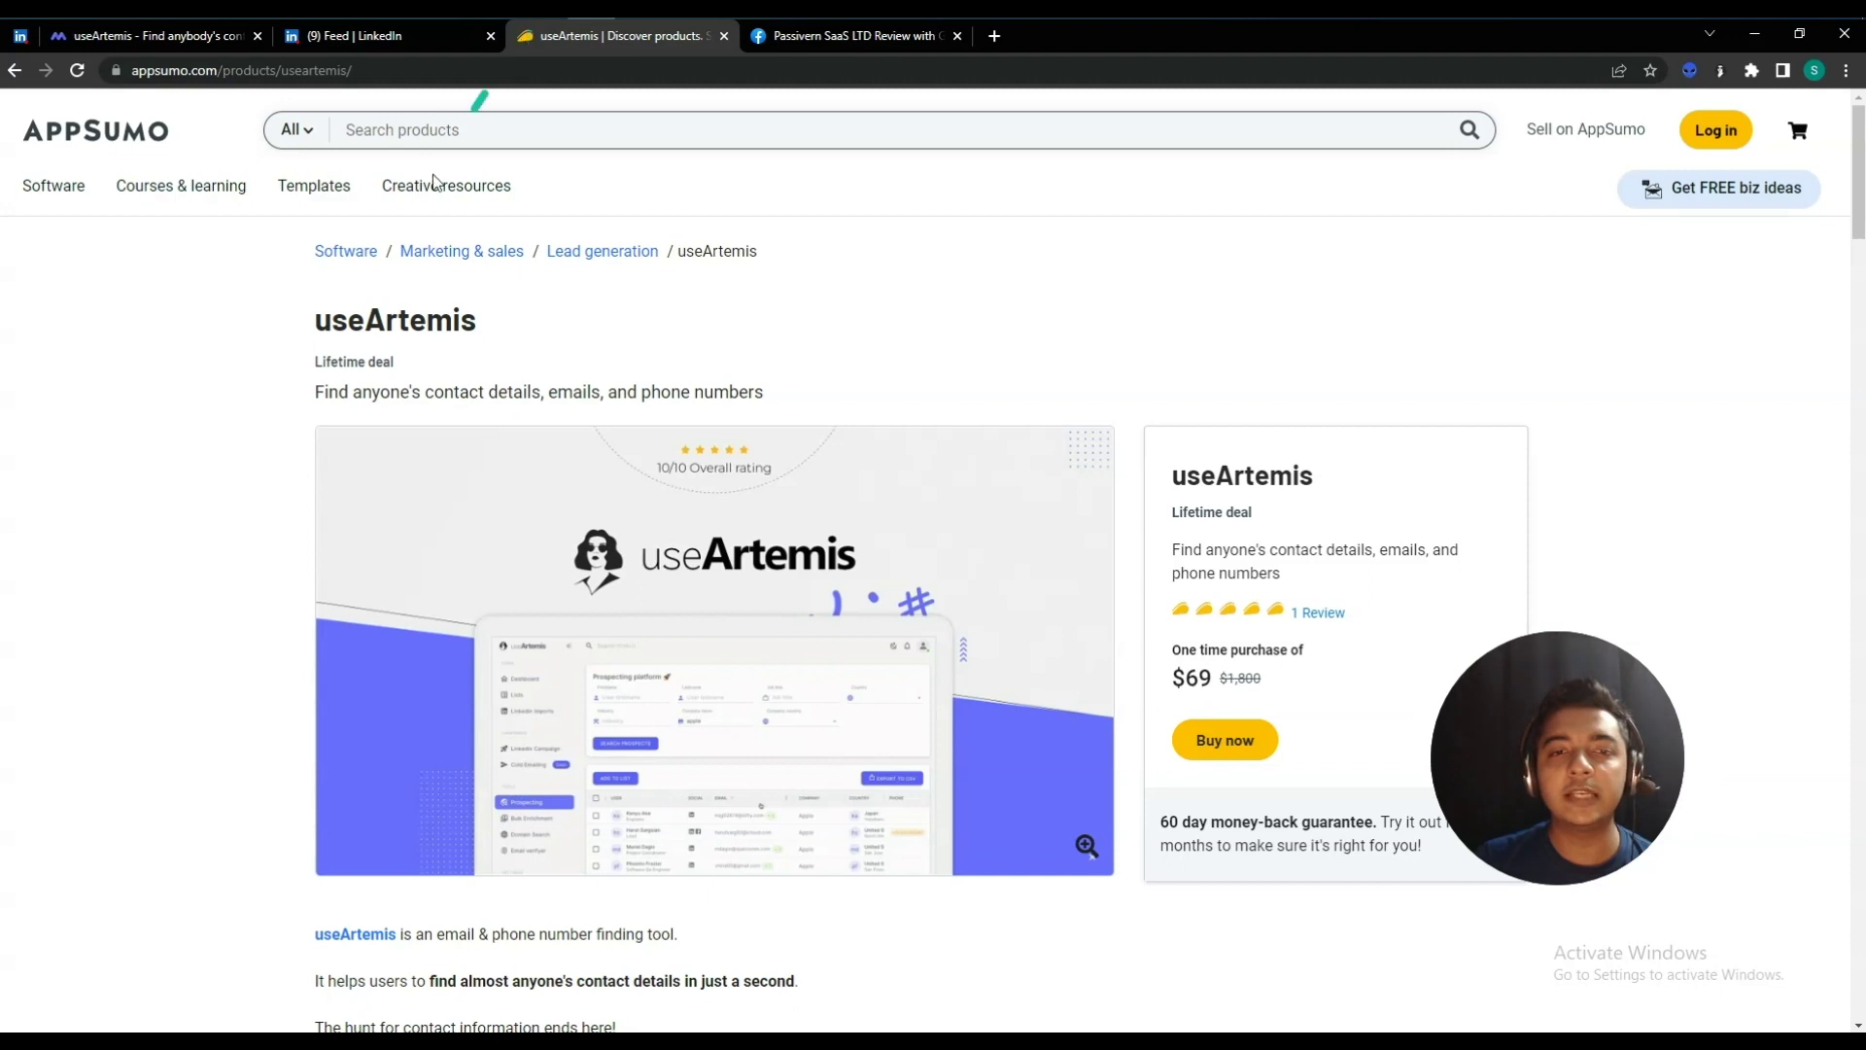